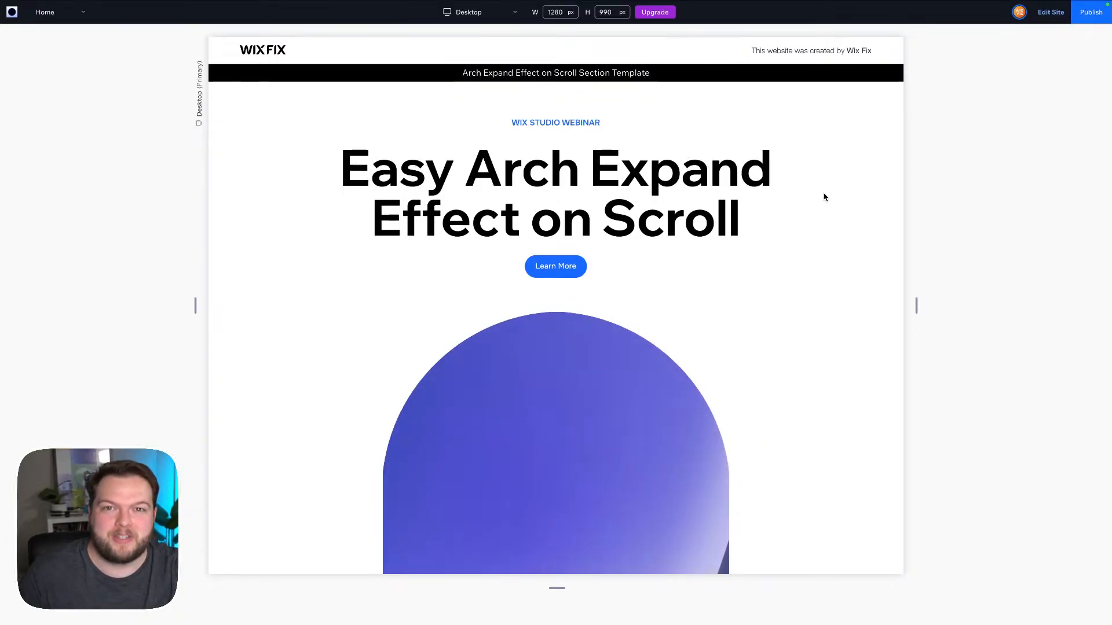
# Preview the arch expand effect by examining the Home page from the hero heading down to the services section.
pyautogui.scroll(-5, 824, 198)
pyautogui.scroll(-10, 825, 197)
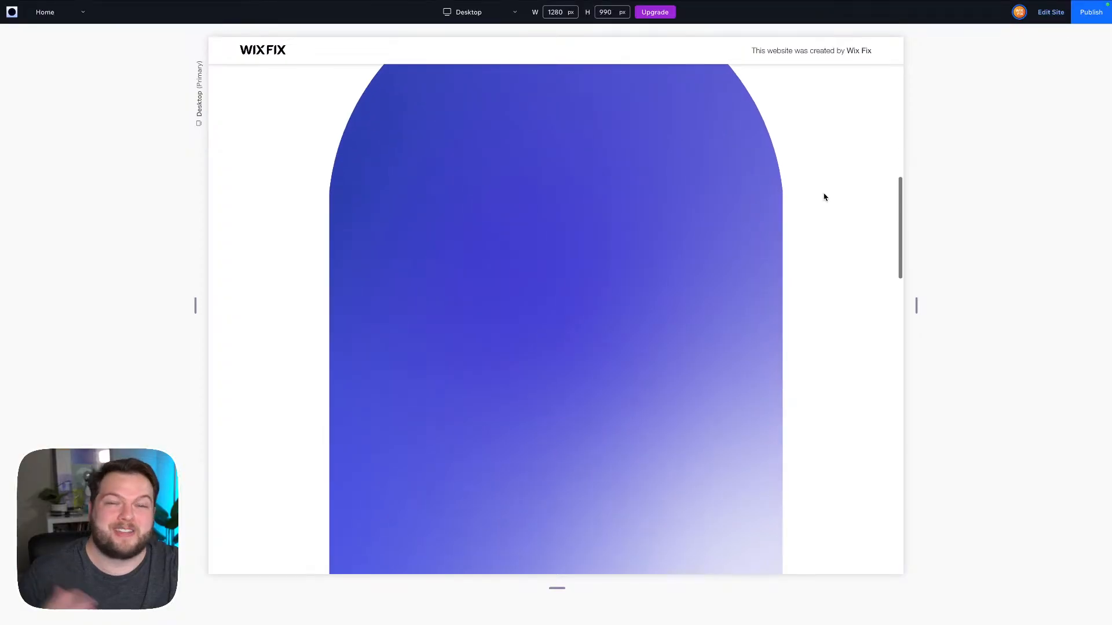
pyautogui.scroll(-5, 825, 198)
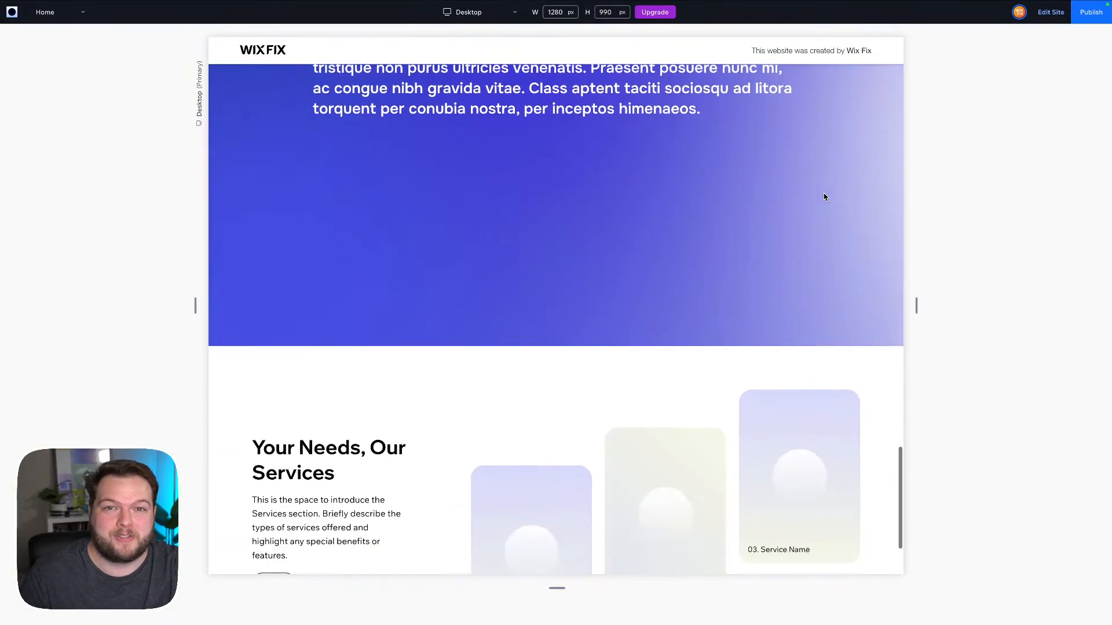
pyautogui.scroll(20, 824, 198)
pyautogui.scroll(2, 824, 198)
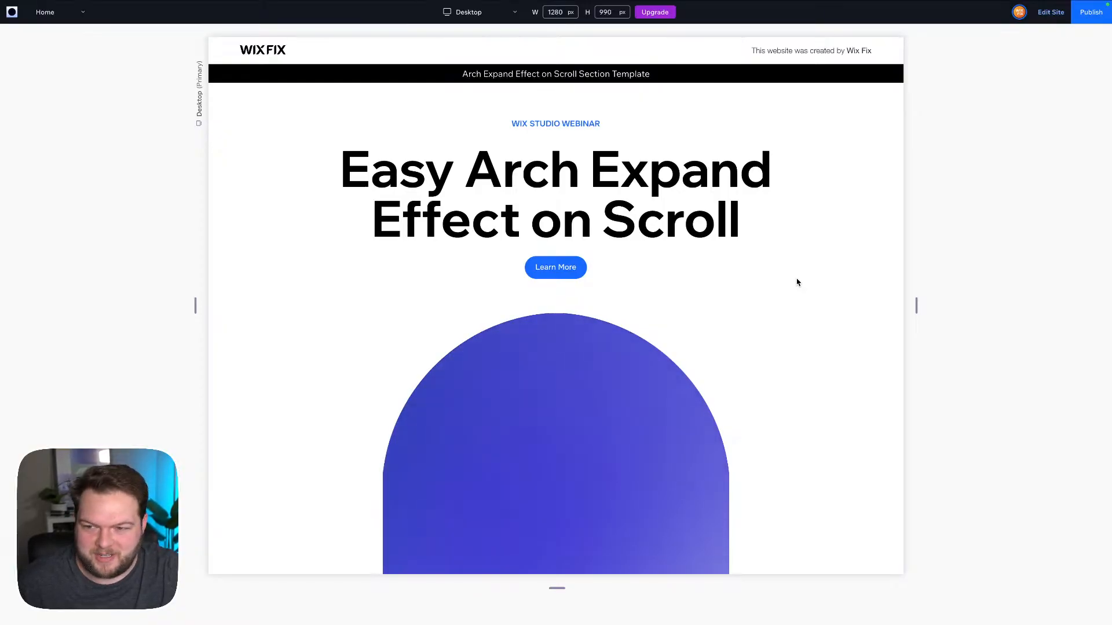
pyautogui.scroll(-2, 797, 282)
pyautogui.scroll(2, 797, 282)
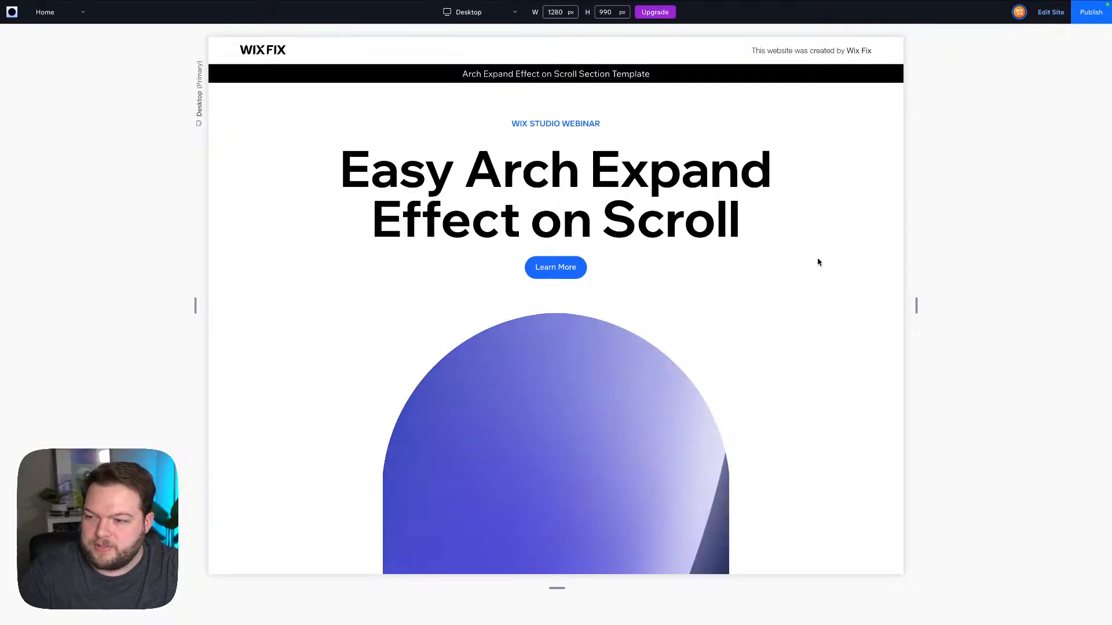
# Return to editing the site, switch to the Tutorial page and select the empty section below the hero text.
pyautogui.click(1063, 15)
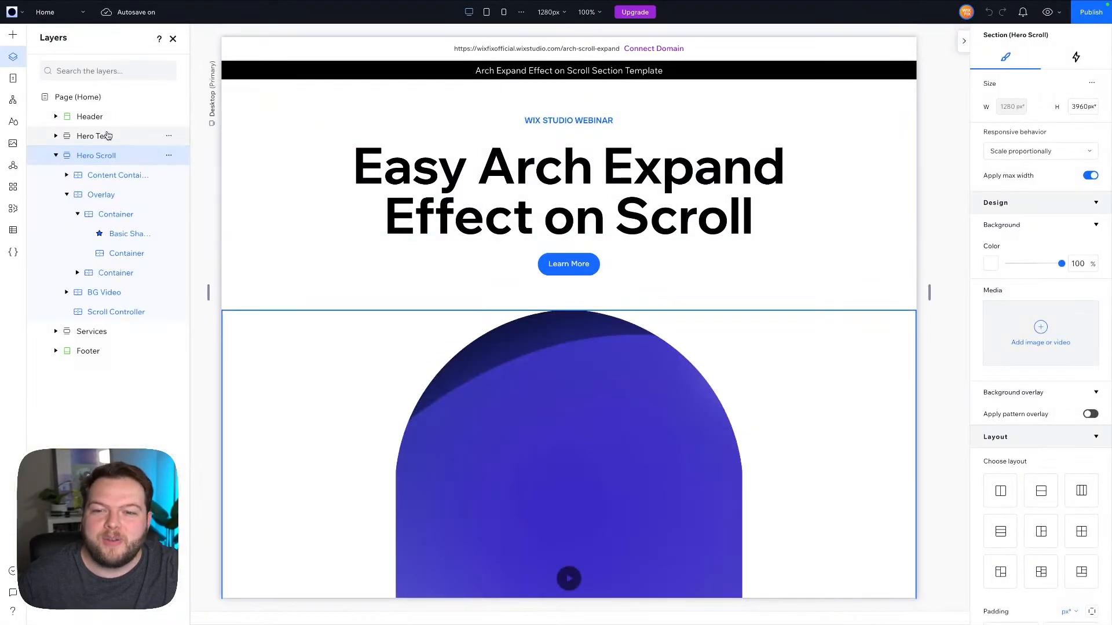
pyautogui.click(51, 16)
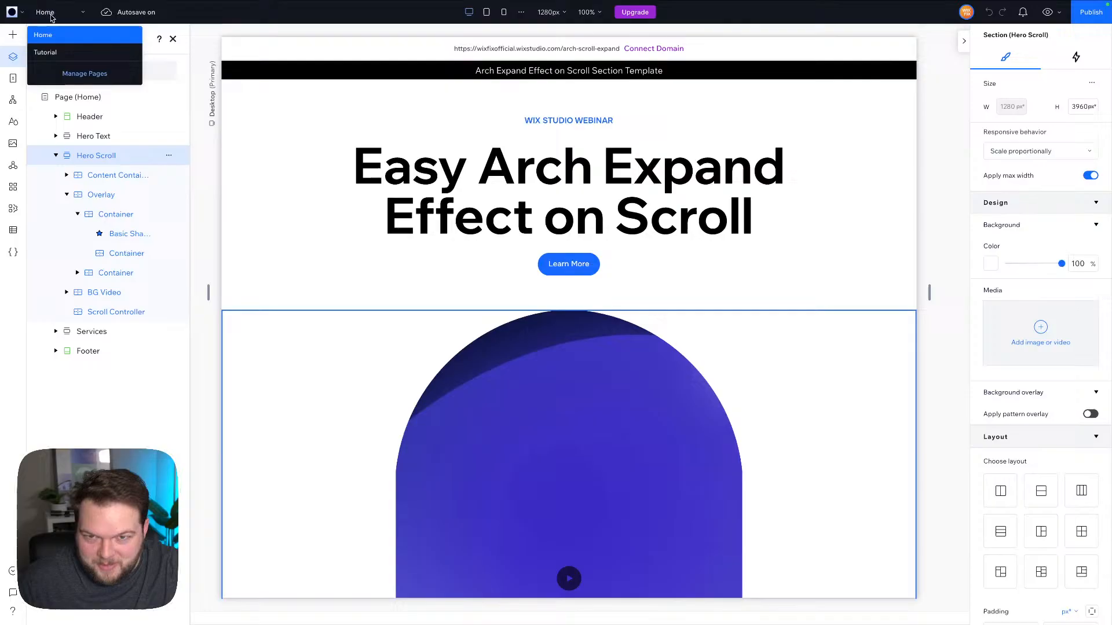
pyautogui.click(46, 52)
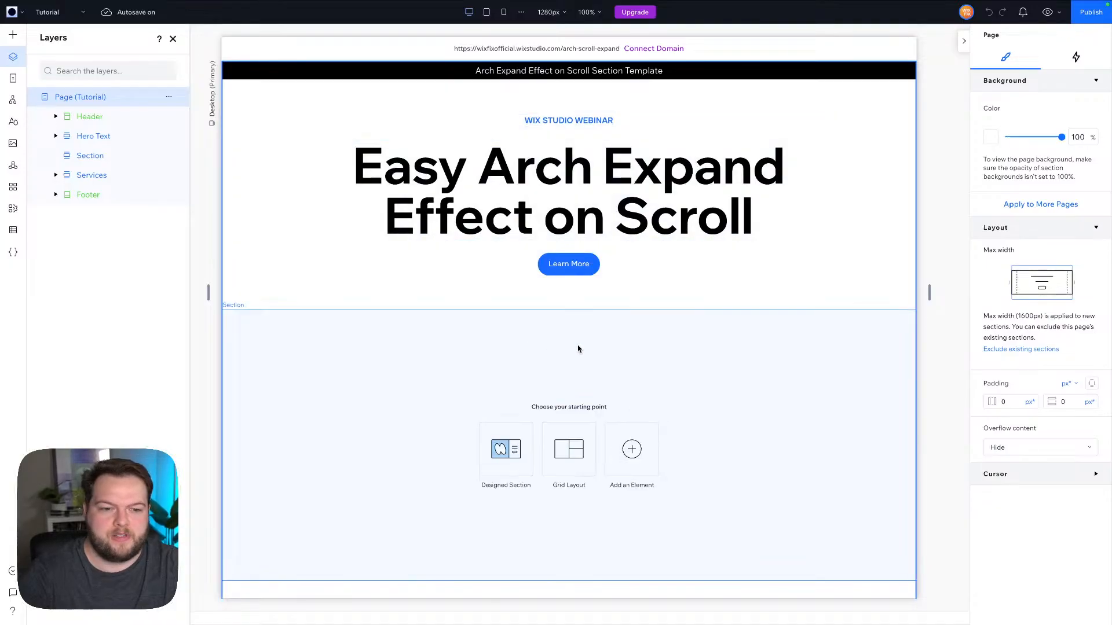
pyautogui.scroll(-2, 578, 348)
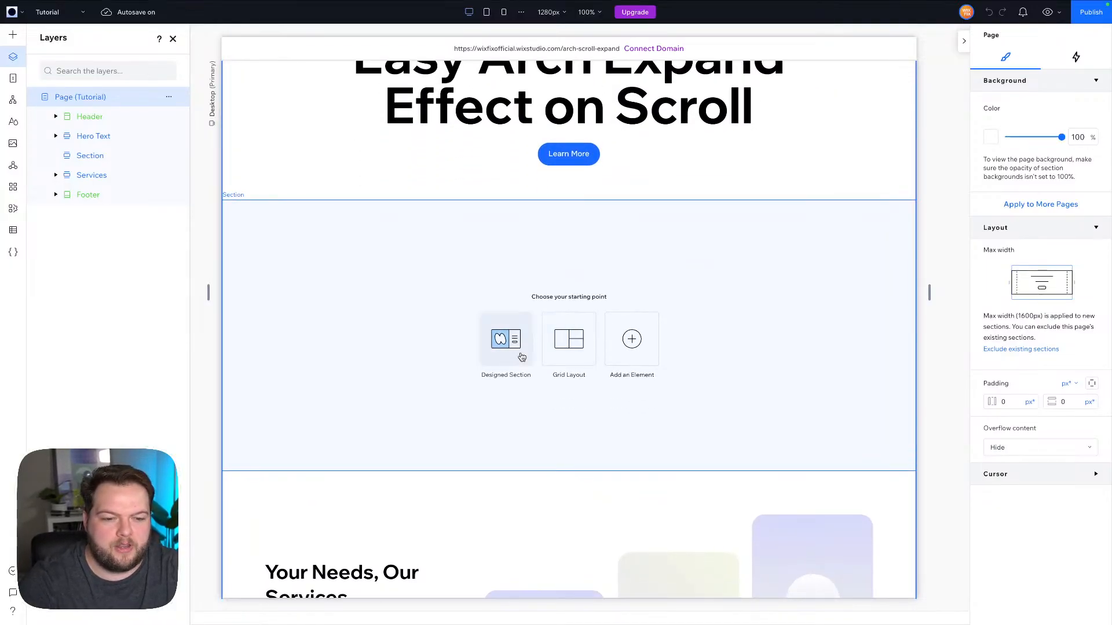
pyautogui.scroll(-3, 365, 357)
pyautogui.scroll(5, 365, 357)
pyautogui.scroll(-3, 356, 247)
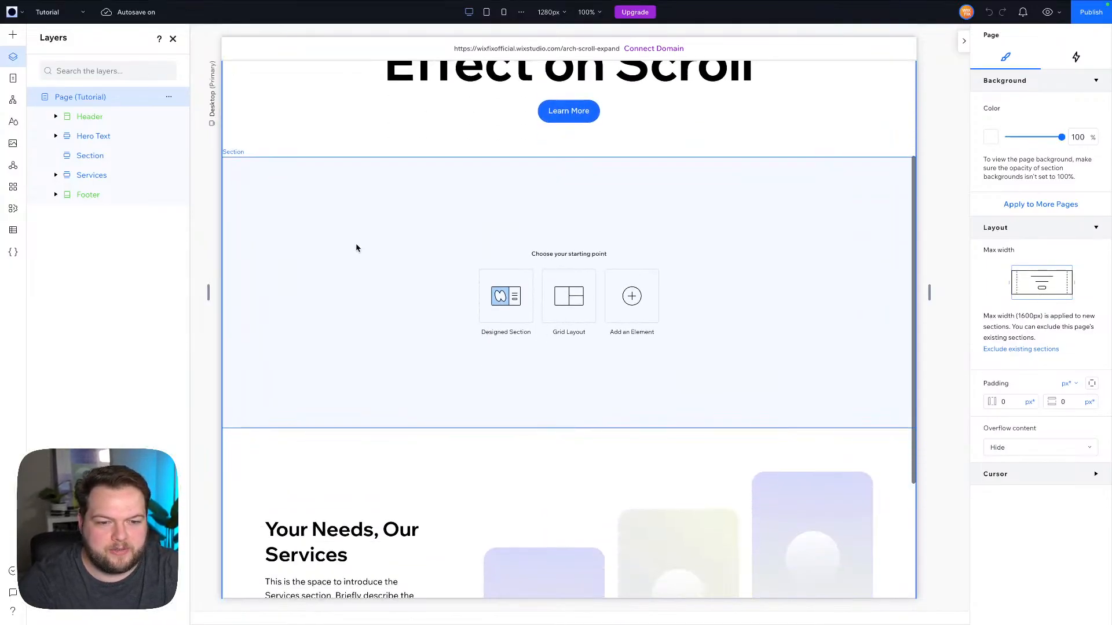
pyautogui.click(367, 291)
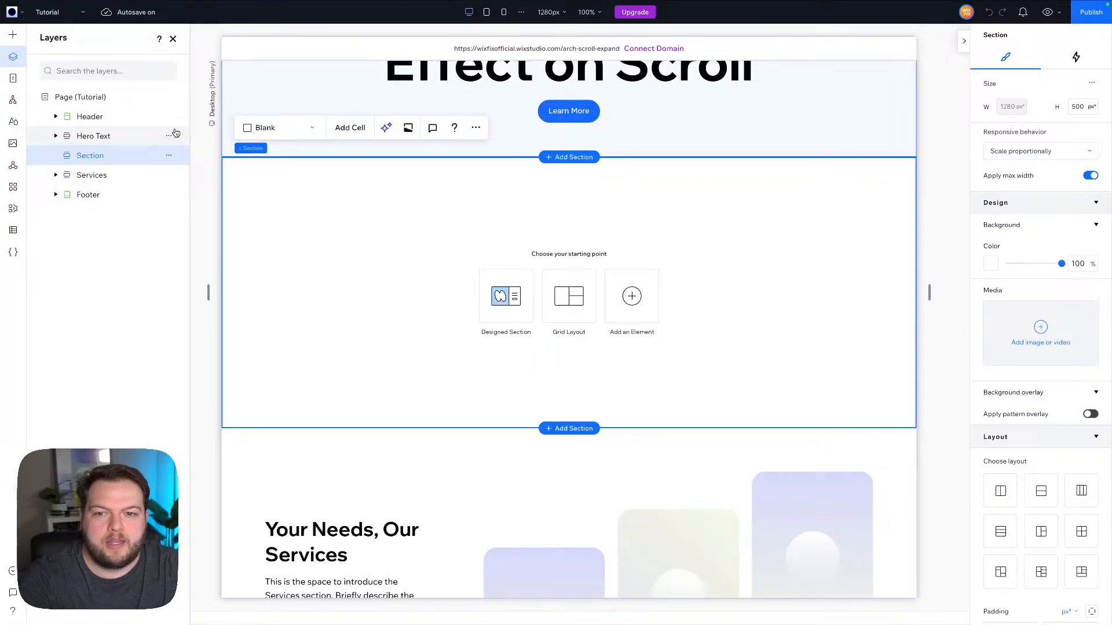
# Examine how the finished Hero Scroll section on the Home page is built, including its arch overlay, scroll controller and text.
pyautogui.click(47, 12)
pyautogui.click(53, 39)
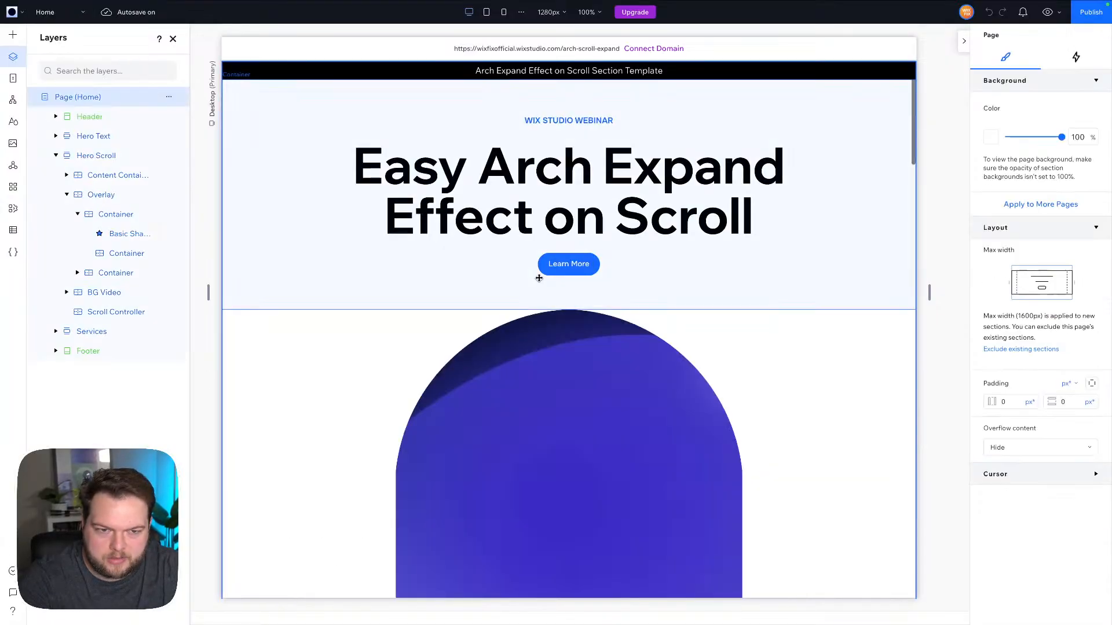
pyautogui.scroll(-6, 850, 340)
pyautogui.scroll(-5, 851, 340)
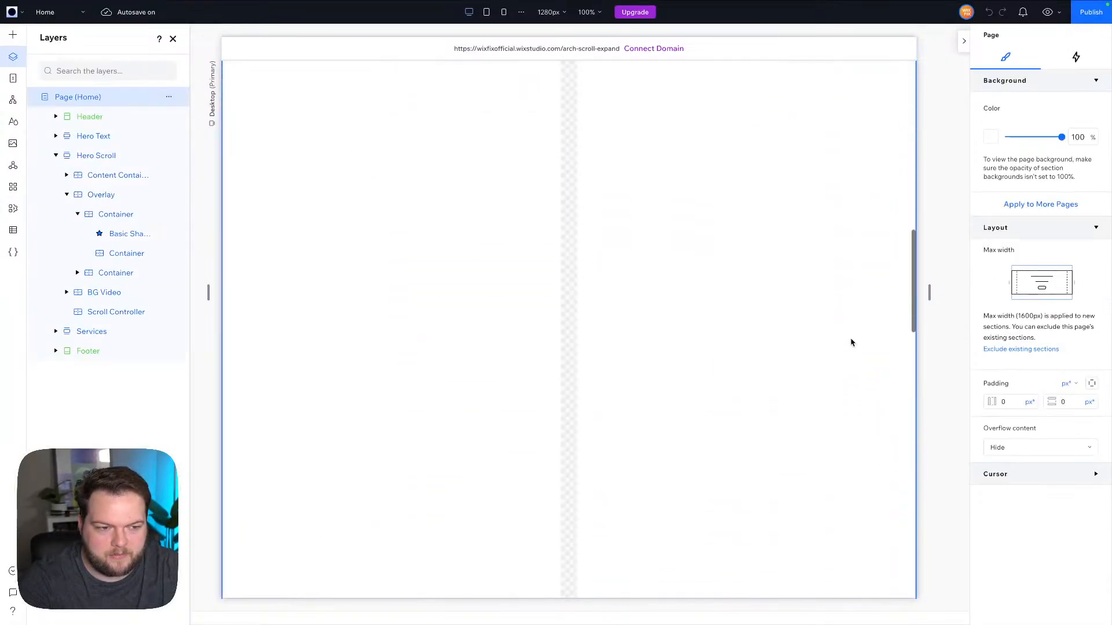
pyautogui.scroll(10, 601, 378)
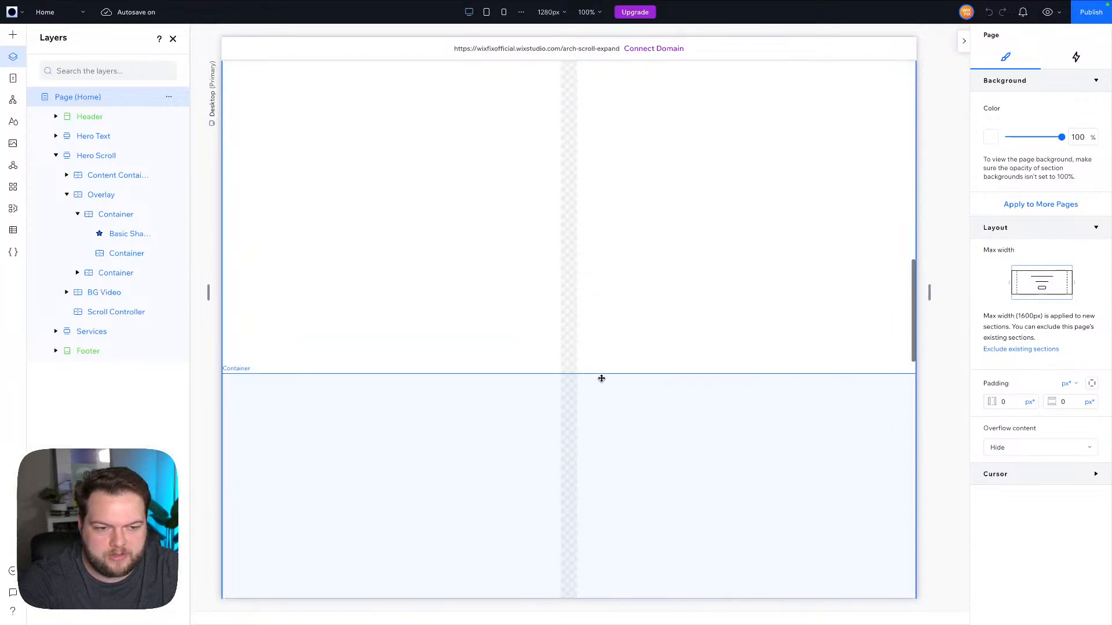
pyautogui.scroll(-1, 602, 378)
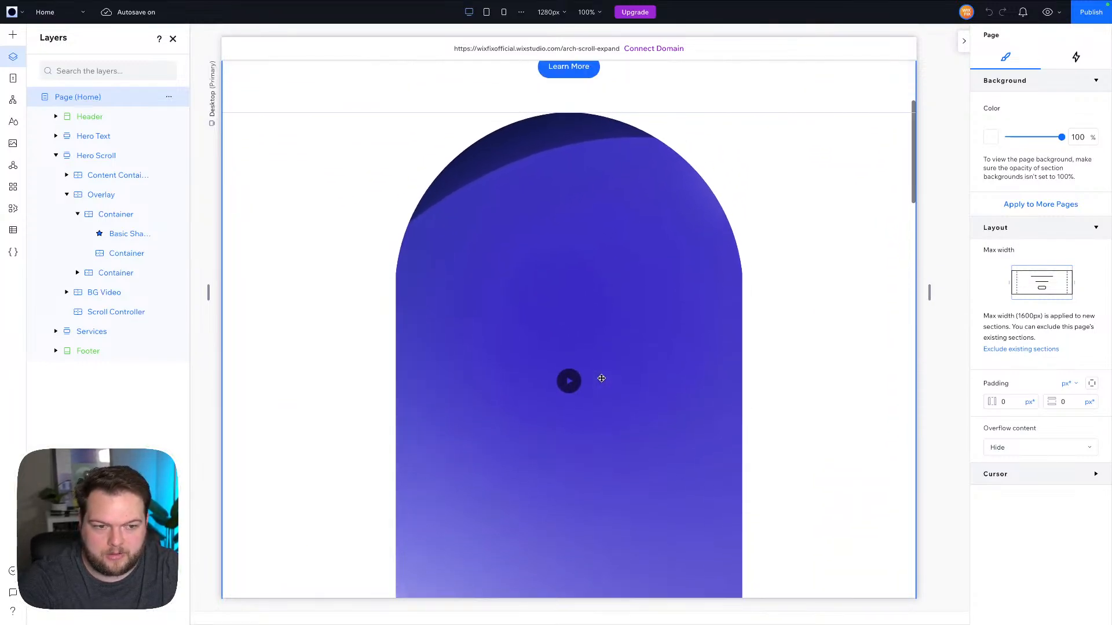
pyautogui.scroll(-1, 634, 249)
pyautogui.scroll(-2, 634, 249)
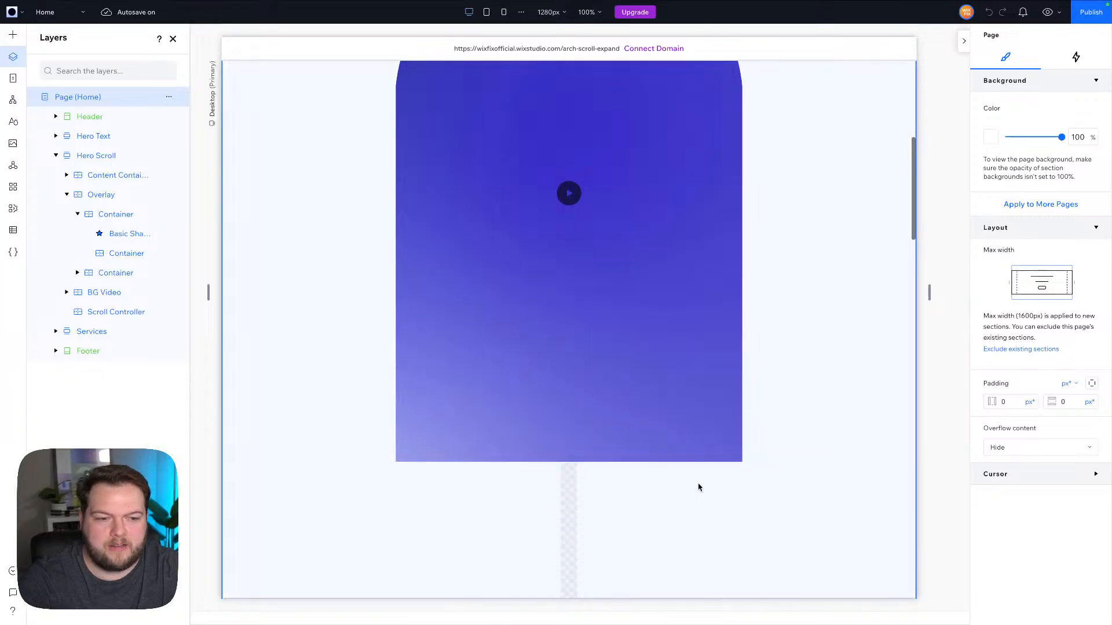
pyautogui.scroll(2, 546, 359)
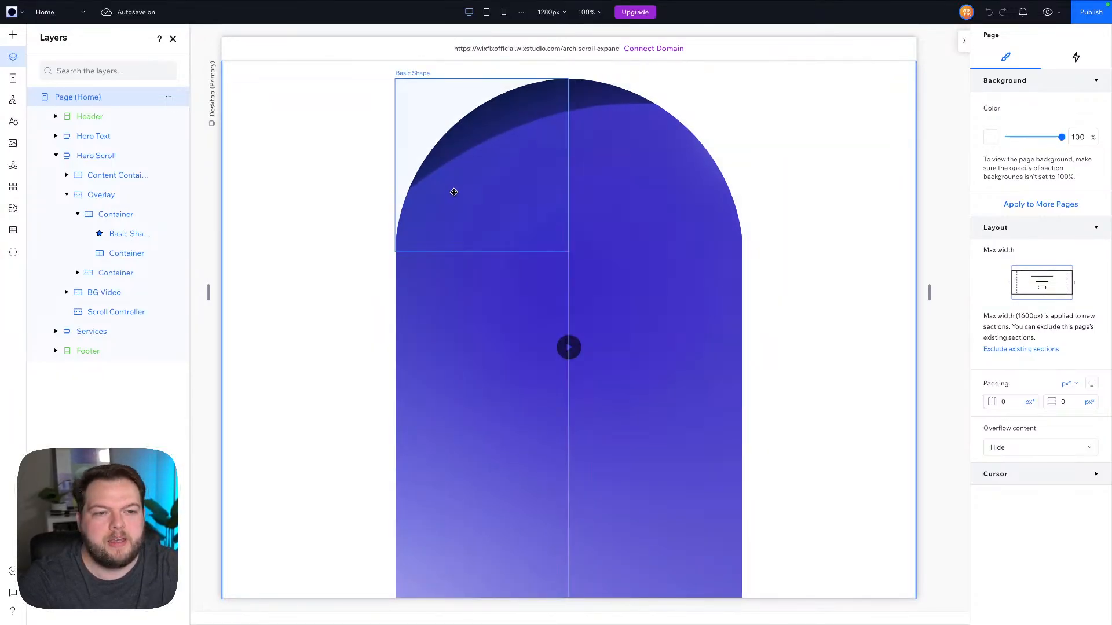
pyautogui.scroll(-2, 814, 323)
pyautogui.scroll(-3, 815, 322)
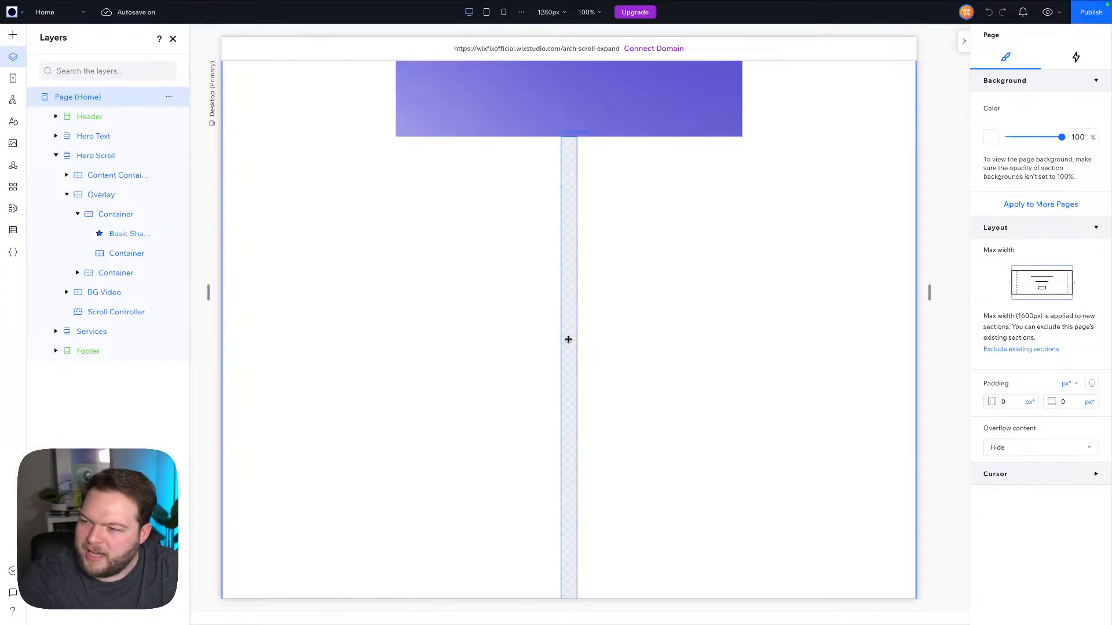
pyautogui.scroll(-3, 690, 350)
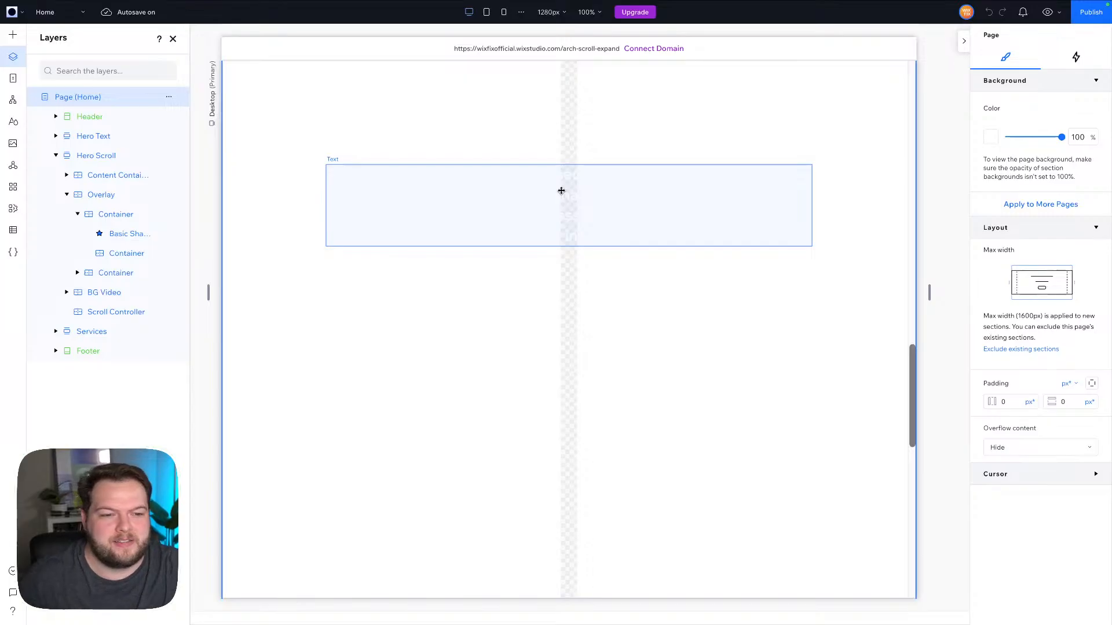
pyautogui.scroll(1, 561, 190)
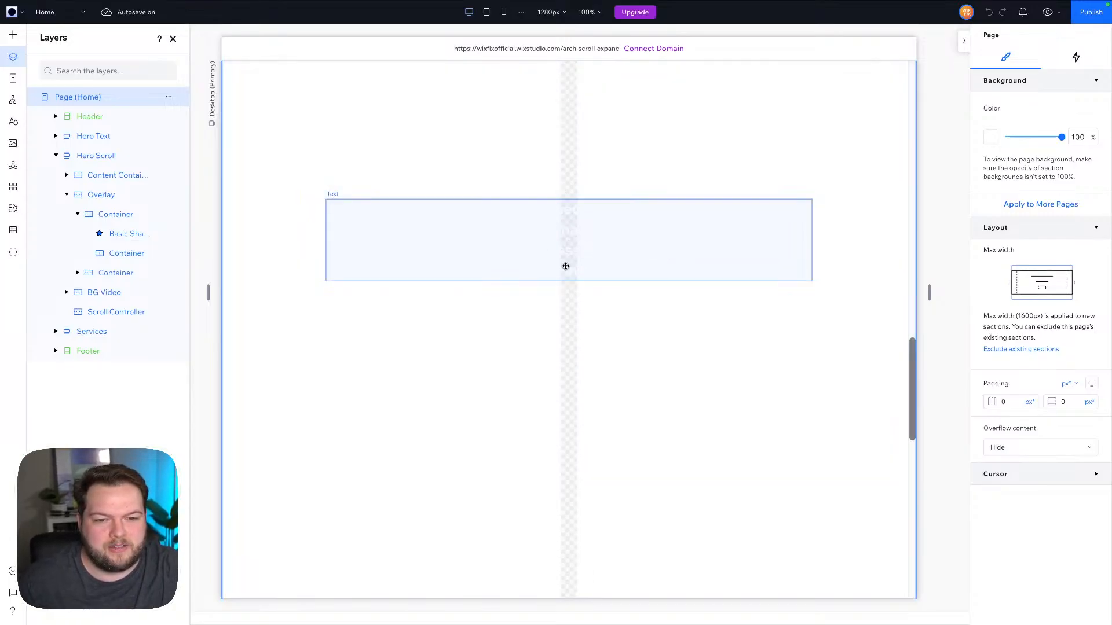
pyautogui.scroll(10, 566, 262)
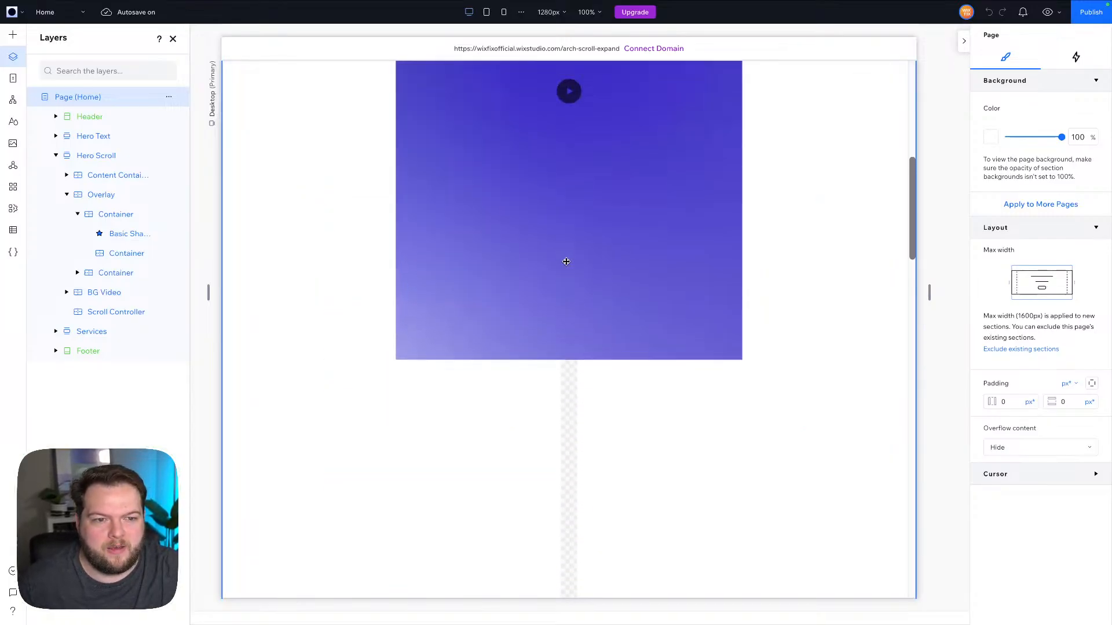
# Return to the Tutorial page and give the empty section below the hero text the Roasted Coffee Beans background image.
pyautogui.click(44, 12)
pyautogui.click(52, 52)
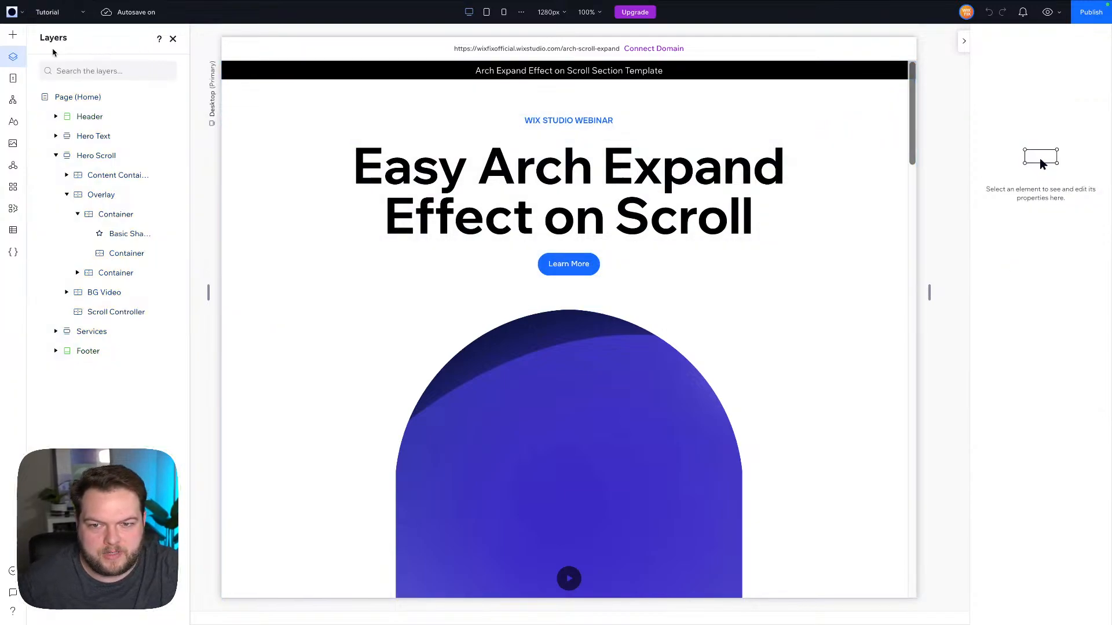
pyautogui.scroll(-5, 657, 255)
pyautogui.click(761, 214)
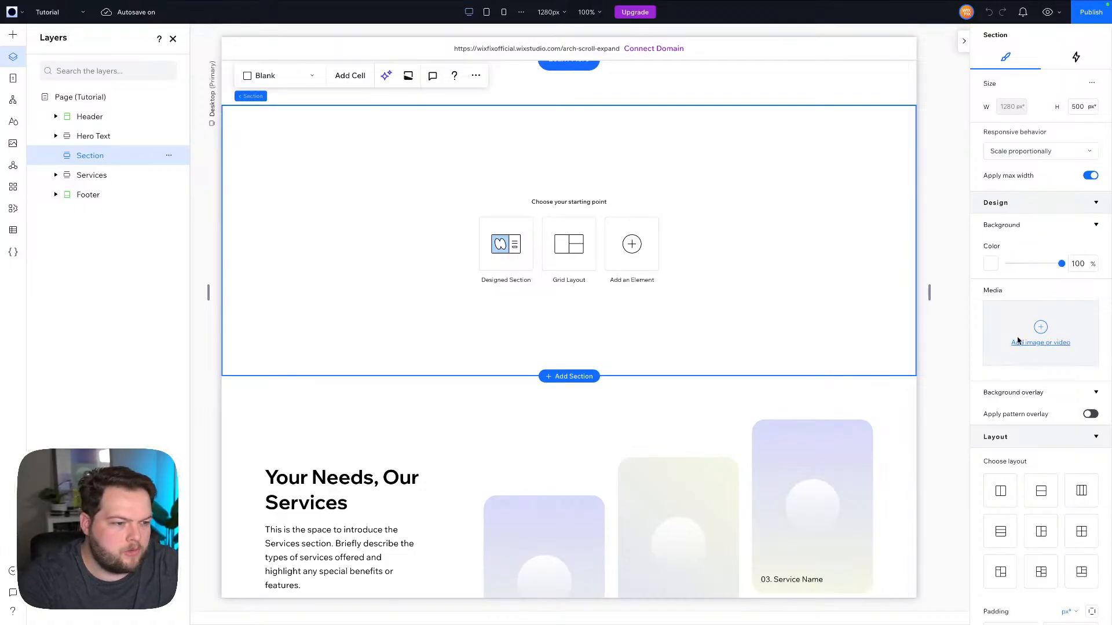
pyautogui.click(1037, 336)
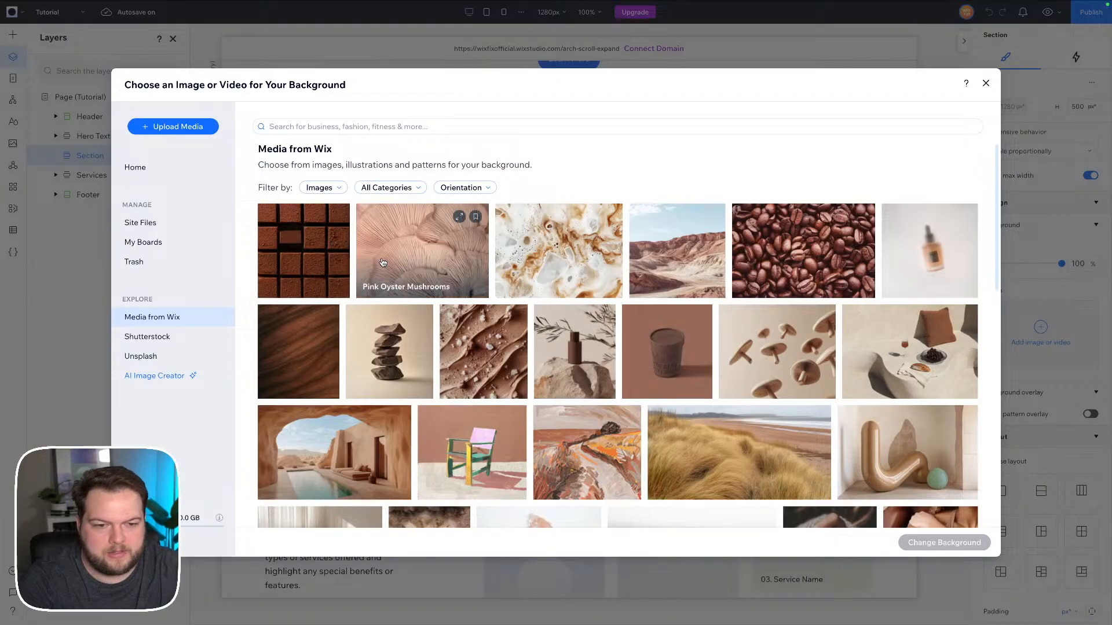
pyautogui.doubleClick(791, 250)
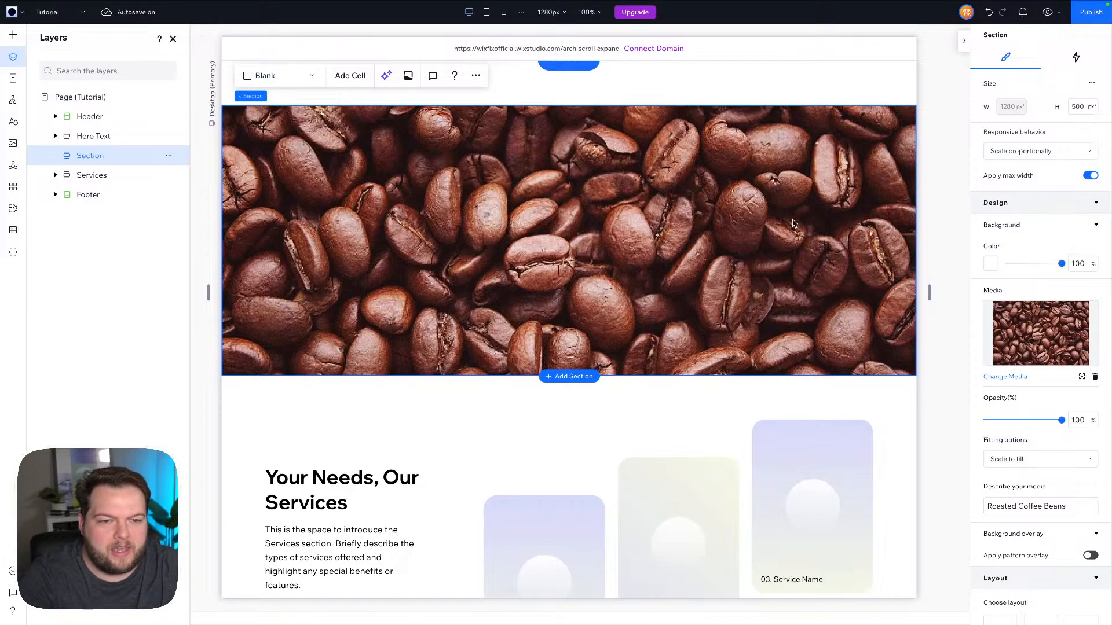
# Set the section's height to 3500 px and remove its background image.
pyautogui.click(1082, 106)
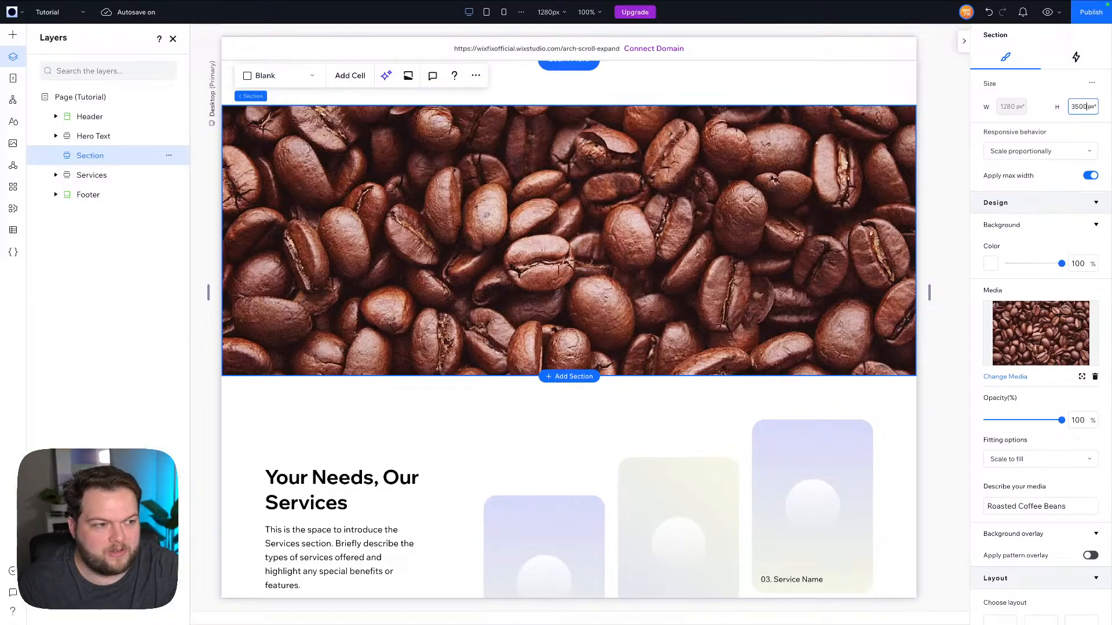
pyautogui.press('Return')
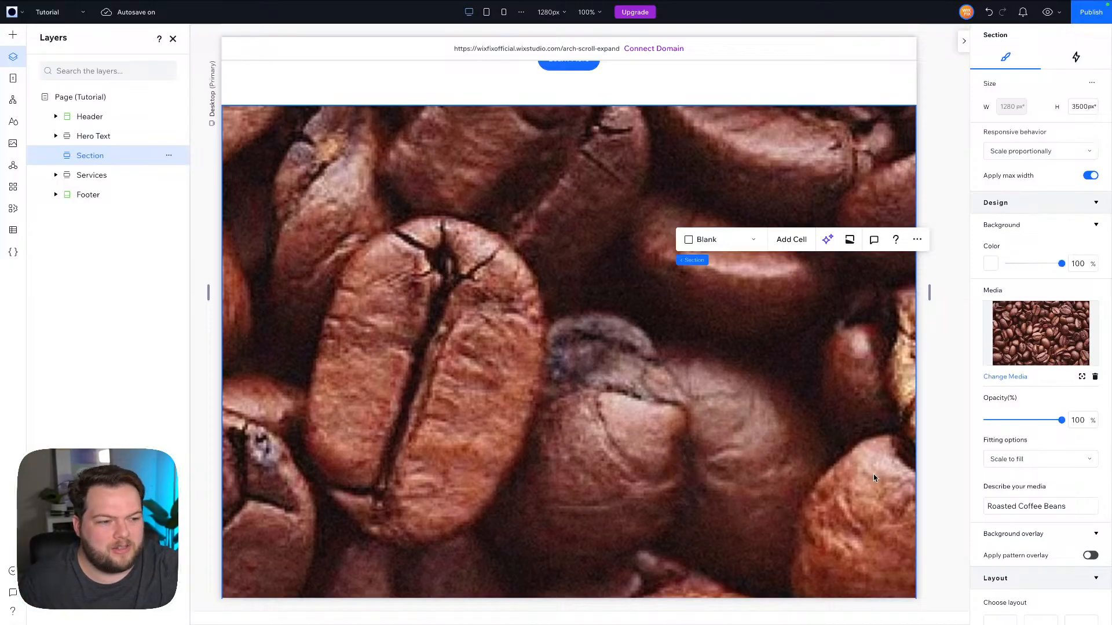
pyautogui.click(1095, 378)
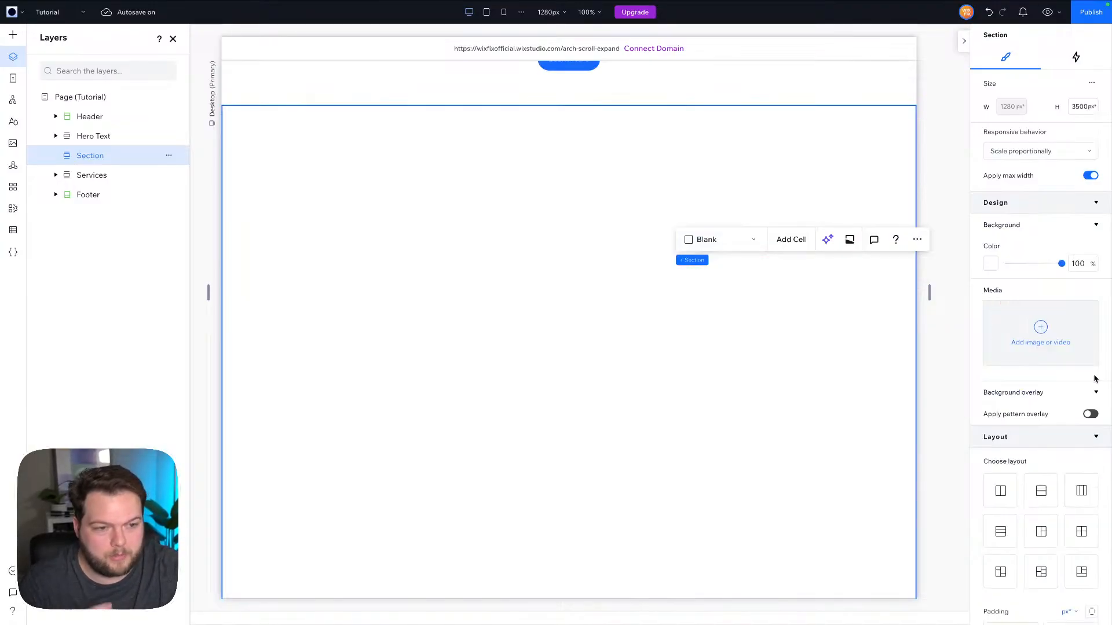
# Add a container near the upper edge of the section and switch it to advanced sizing.
pyautogui.click(13, 36)
pyautogui.moveTo(216, 166); pyautogui.dragTo(527, 228)
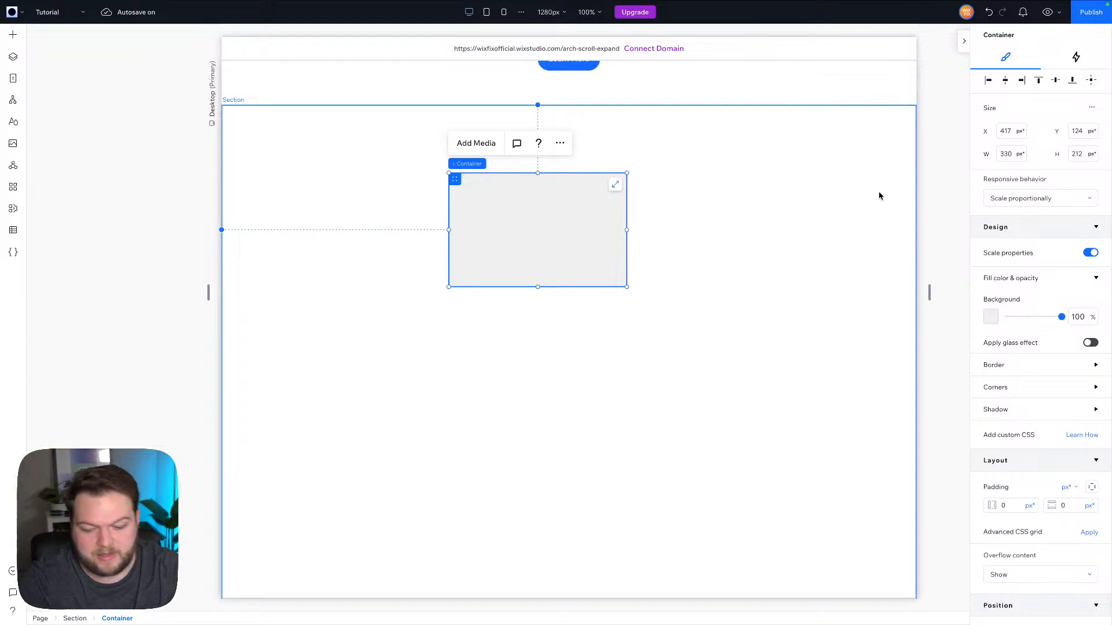
pyautogui.hotkey('alt', 'a')
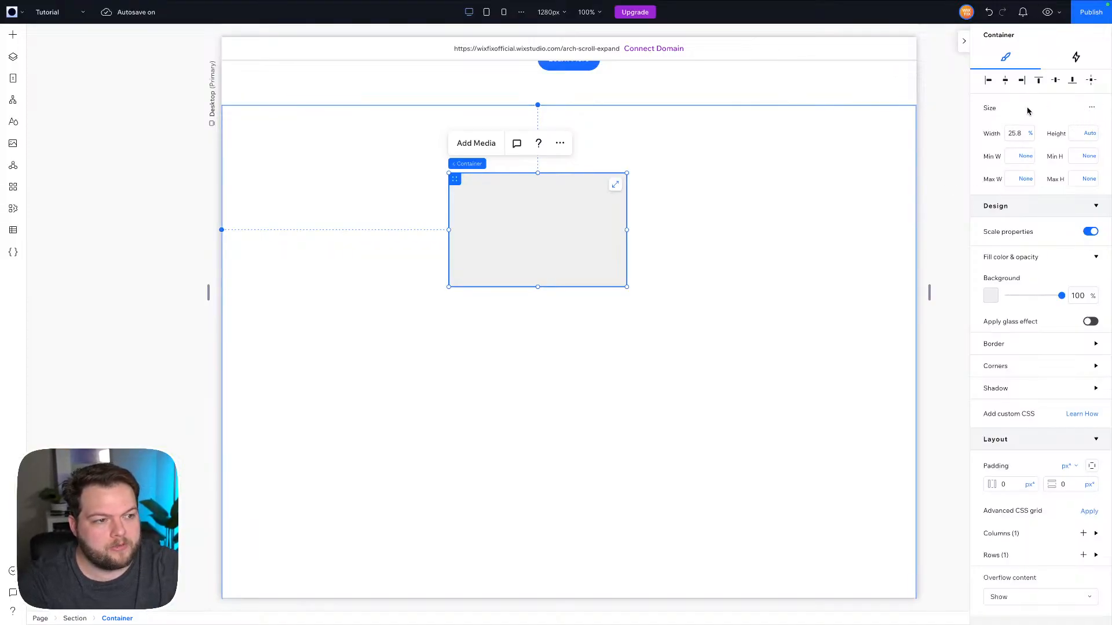
pyautogui.click(1092, 107)
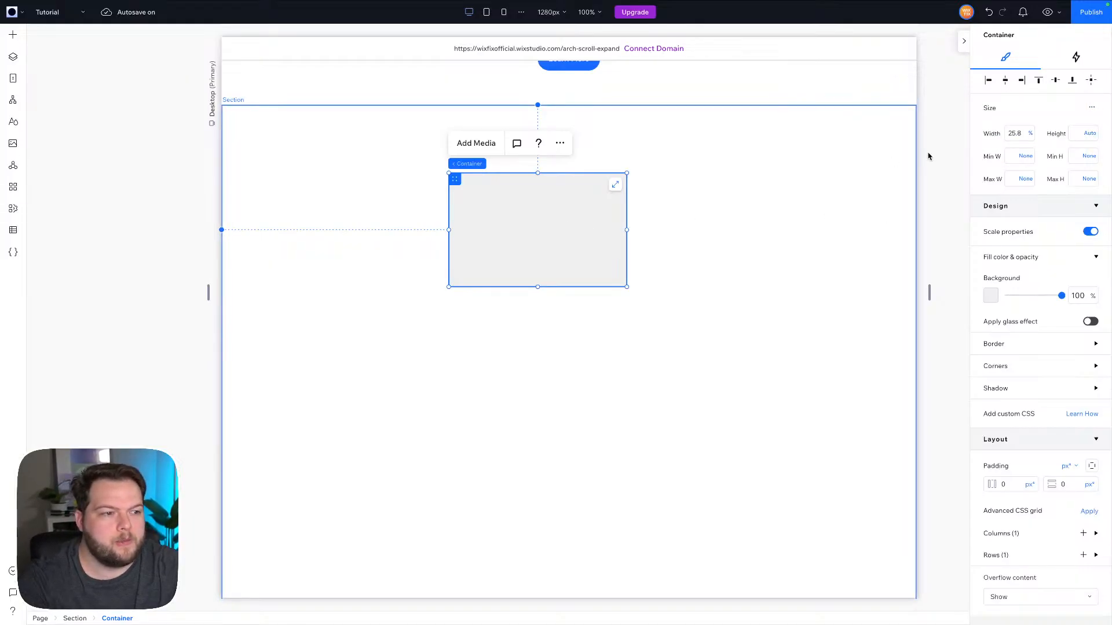
# Set the new container's width to 100%.
pyautogui.click(1025, 136)
pyautogui.write('1')
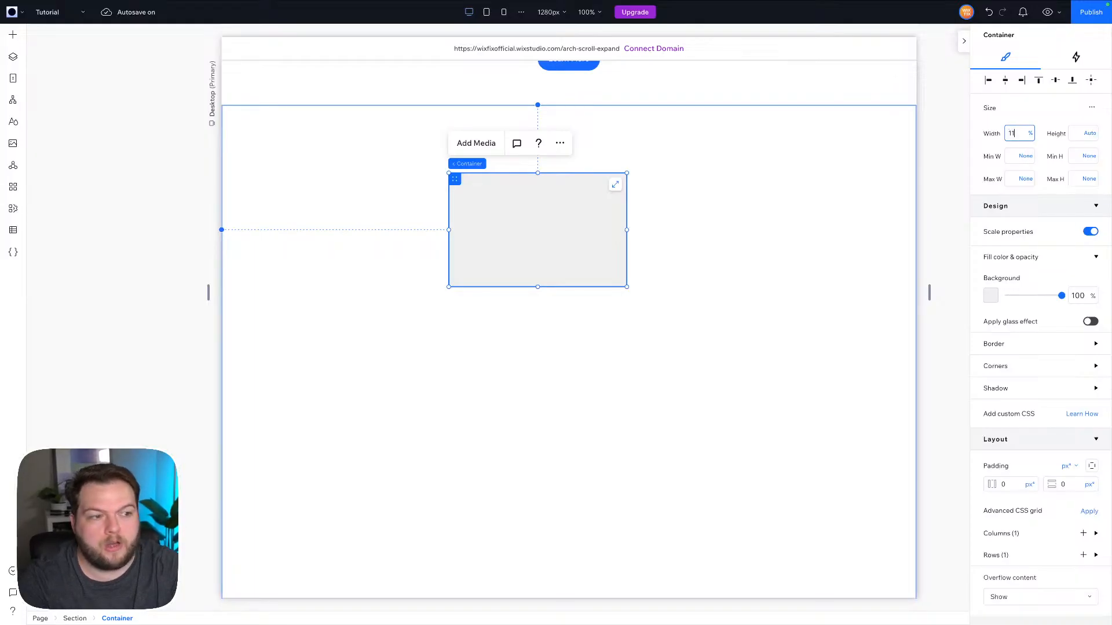
pyautogui.write('100')
pyautogui.press('Return')
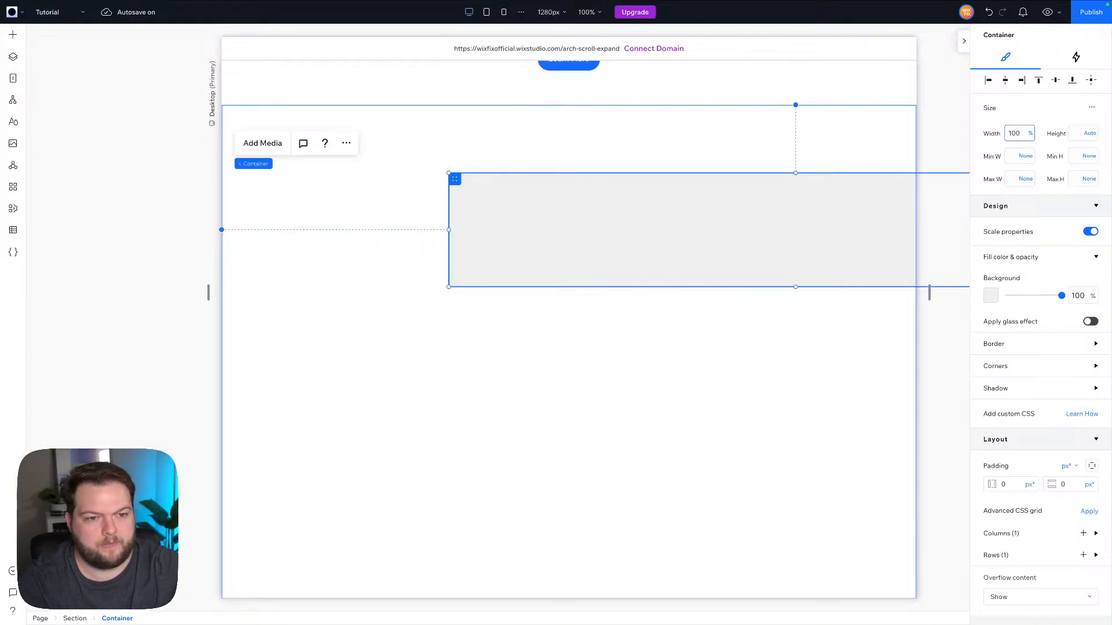
# Set the container's minimum height to 100 vh and center it horizontally in the section.
pyautogui.click(1075, 157)
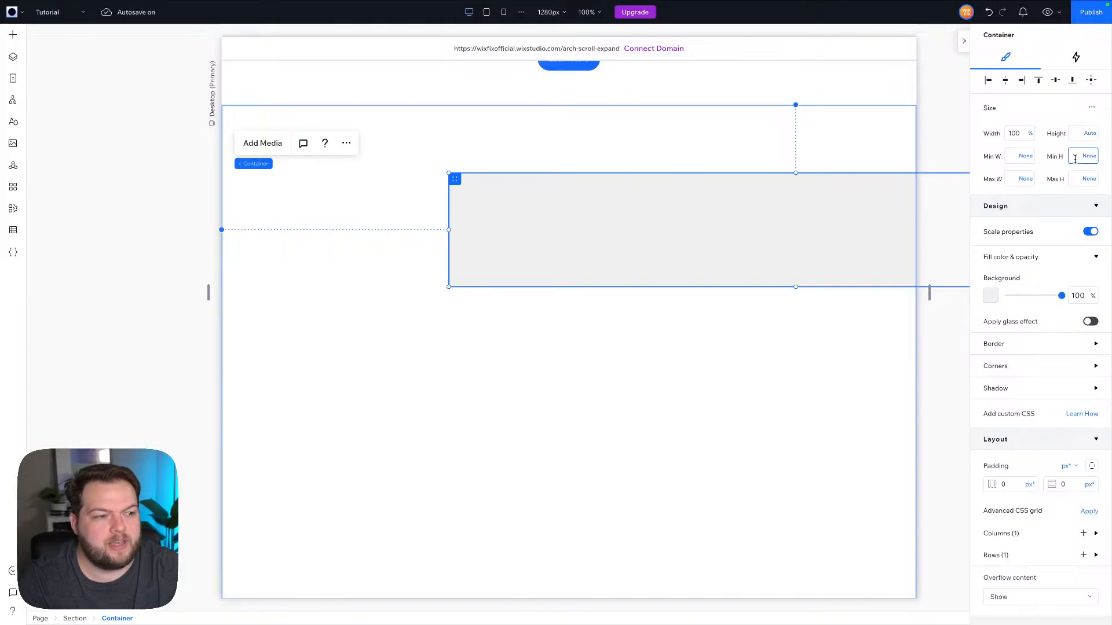
pyautogui.write('100')
pyautogui.press('Return')
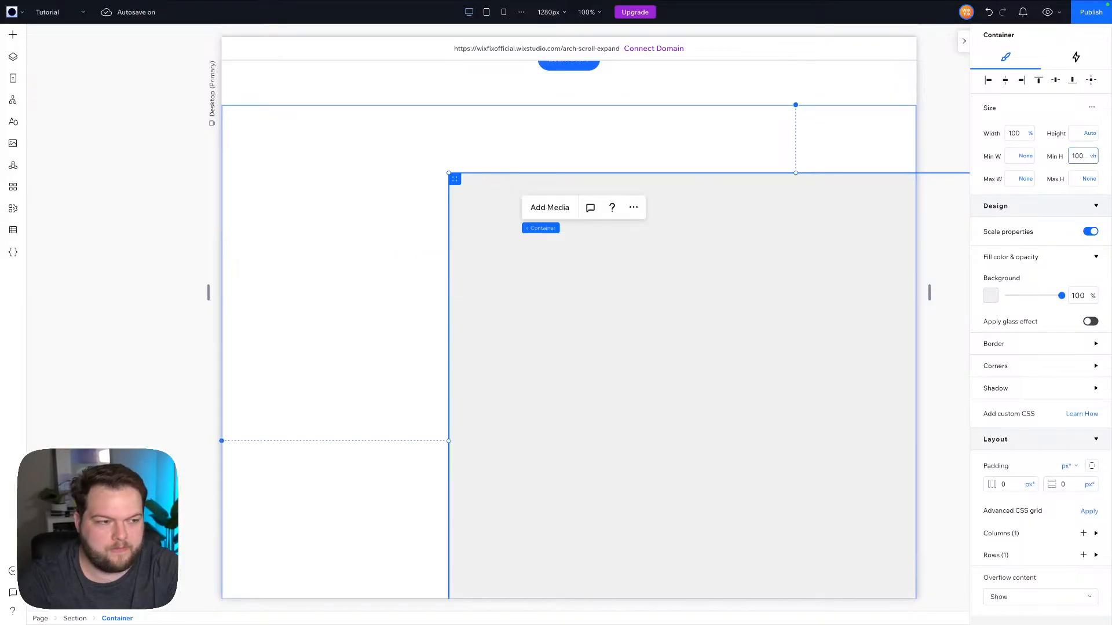
pyautogui.click(1007, 81)
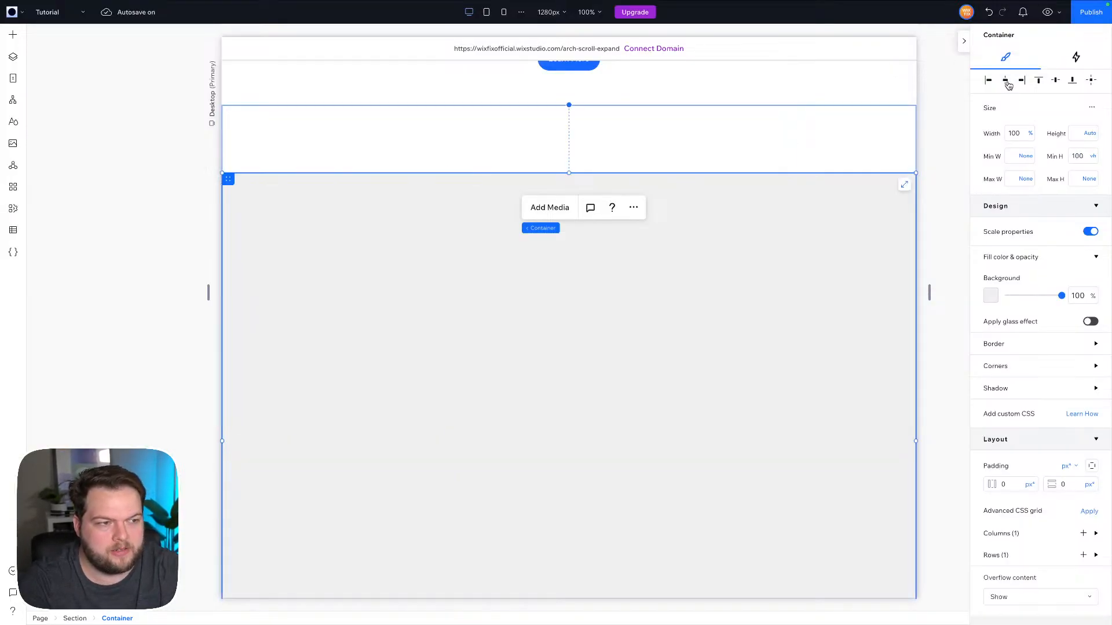
# Align the full-width container to the top edge of the section.
pyautogui.click(1040, 83)
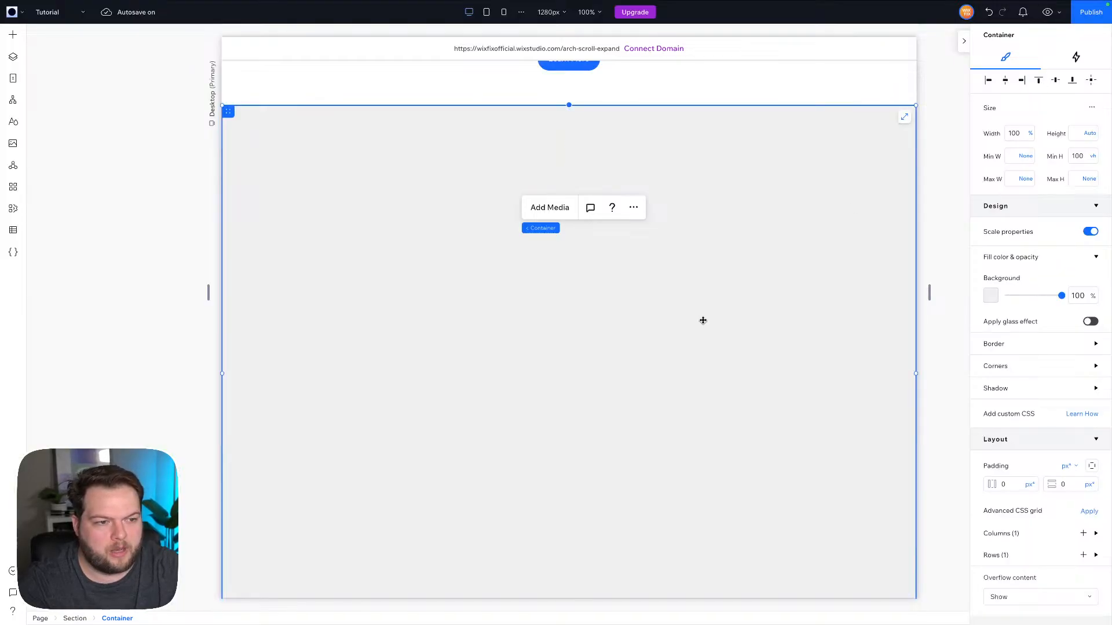
pyautogui.scroll(-1, 774, 332)
pyautogui.scroll(-1, 774, 332)
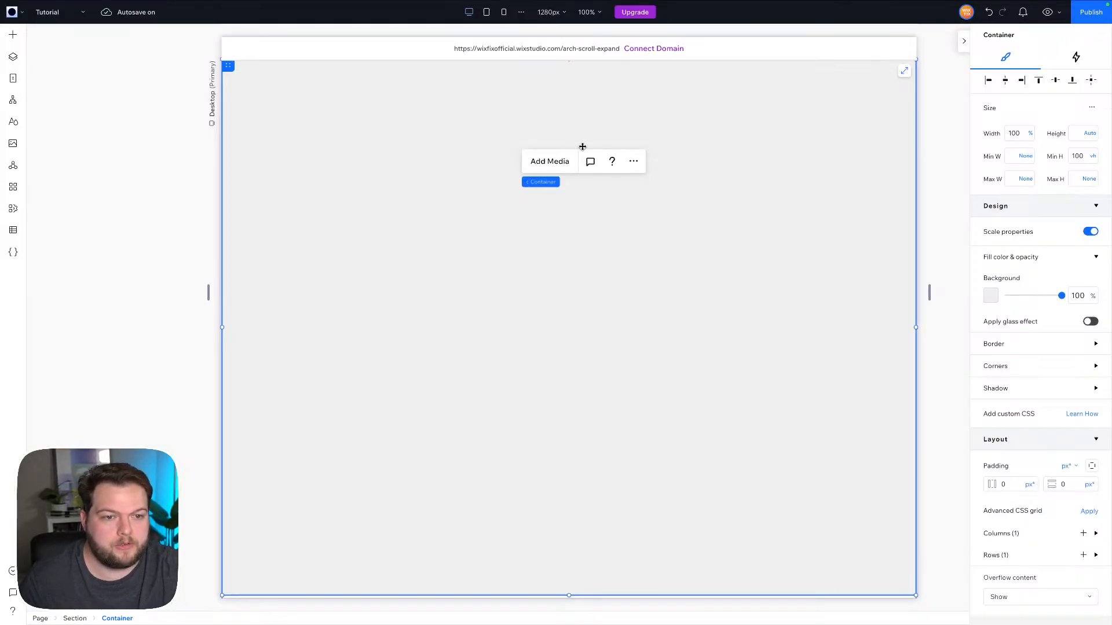
pyautogui.scroll(1, 277, 93)
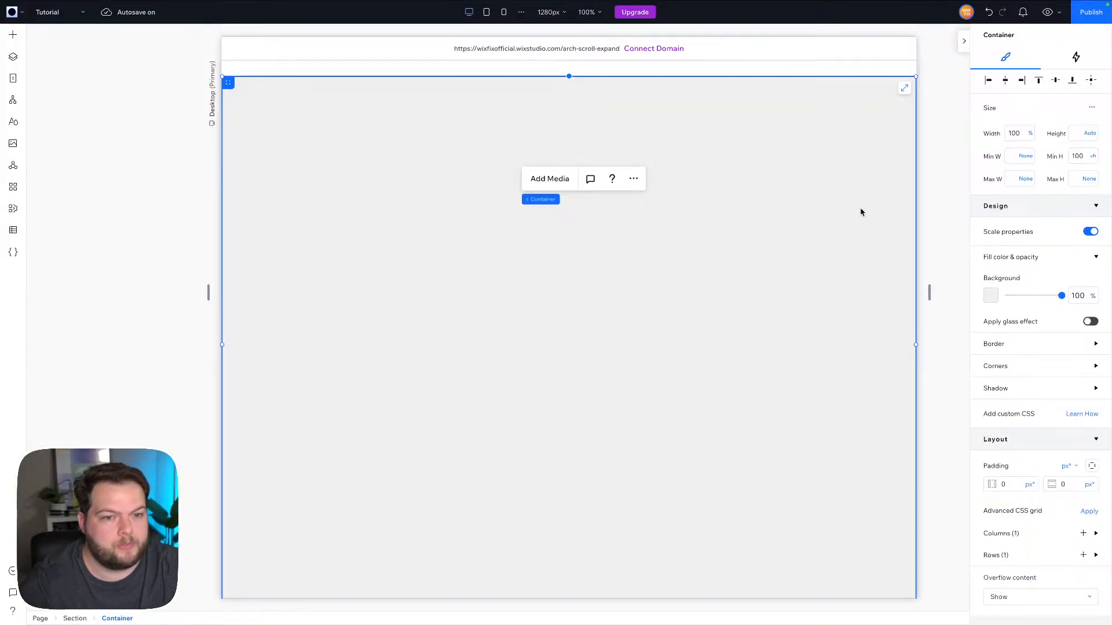
# Compare the container's extent with the tall section around it, down to the start of the Services section.
pyautogui.scroll(-3, 646, 282)
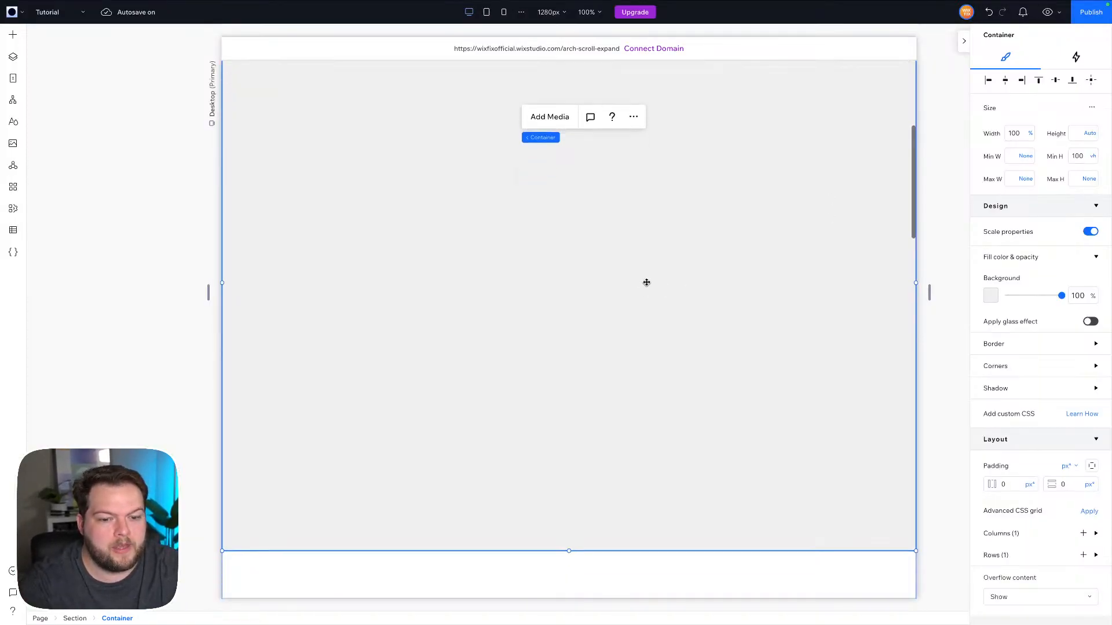
pyautogui.scroll(-1, 646, 283)
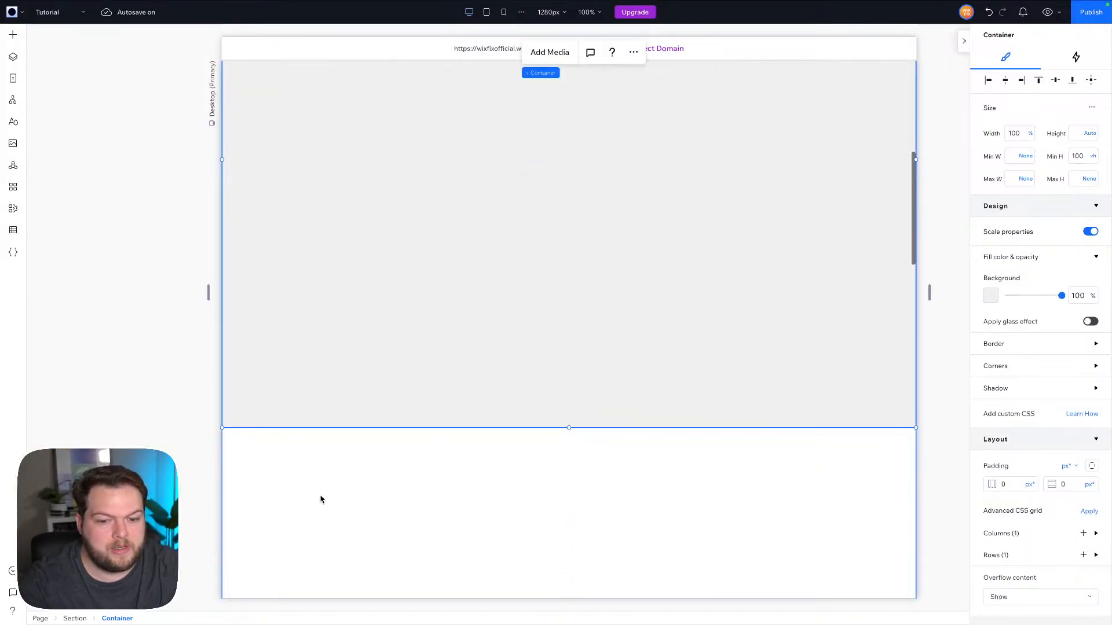
pyautogui.click(543, 76)
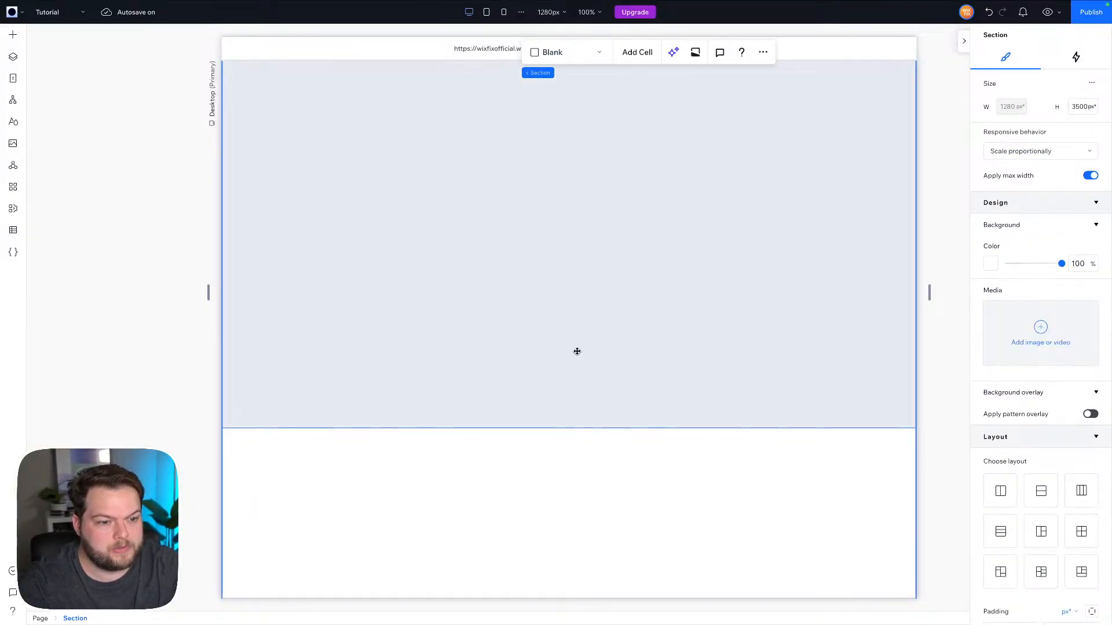
pyautogui.scroll(-2, 576, 349)
pyautogui.click(520, 278)
pyautogui.scroll(-6, 520, 279)
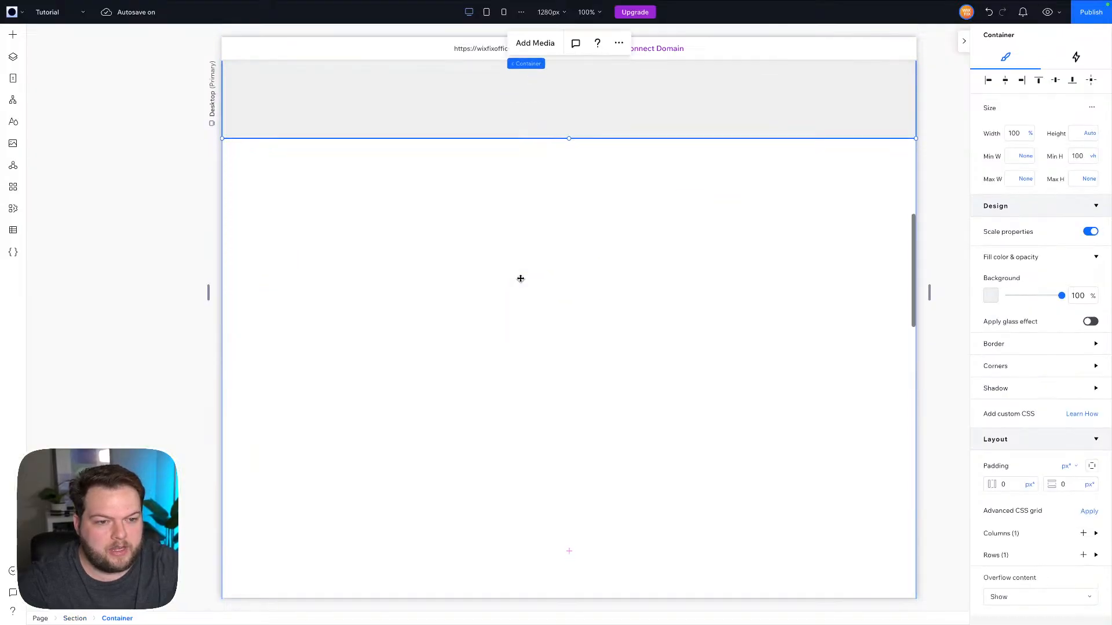
pyautogui.scroll(-5, 520, 279)
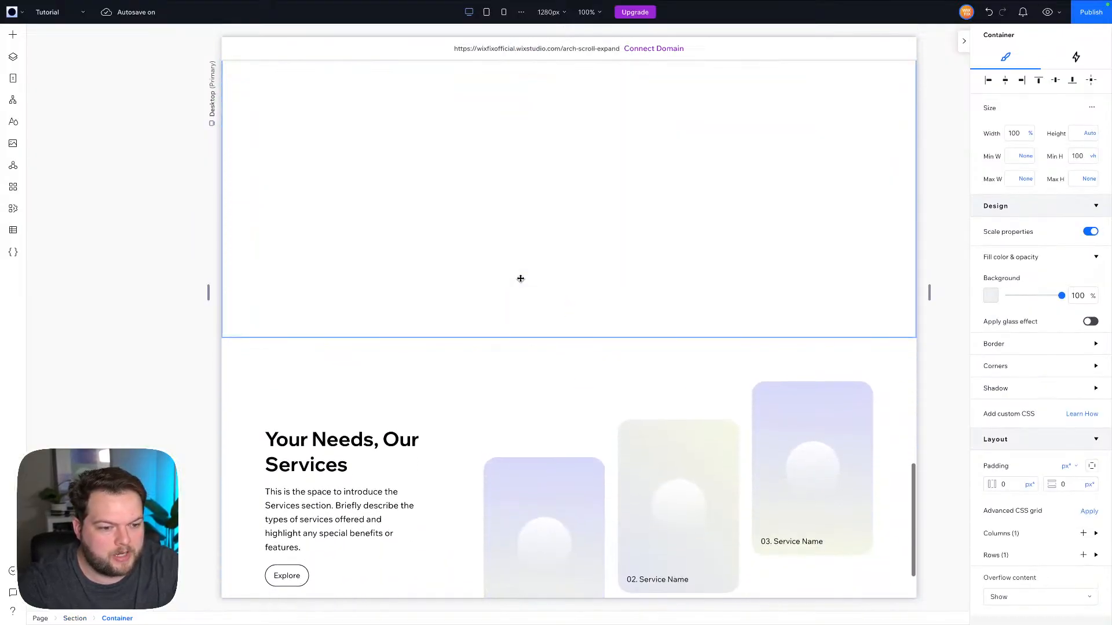
pyautogui.scroll(10, 520, 279)
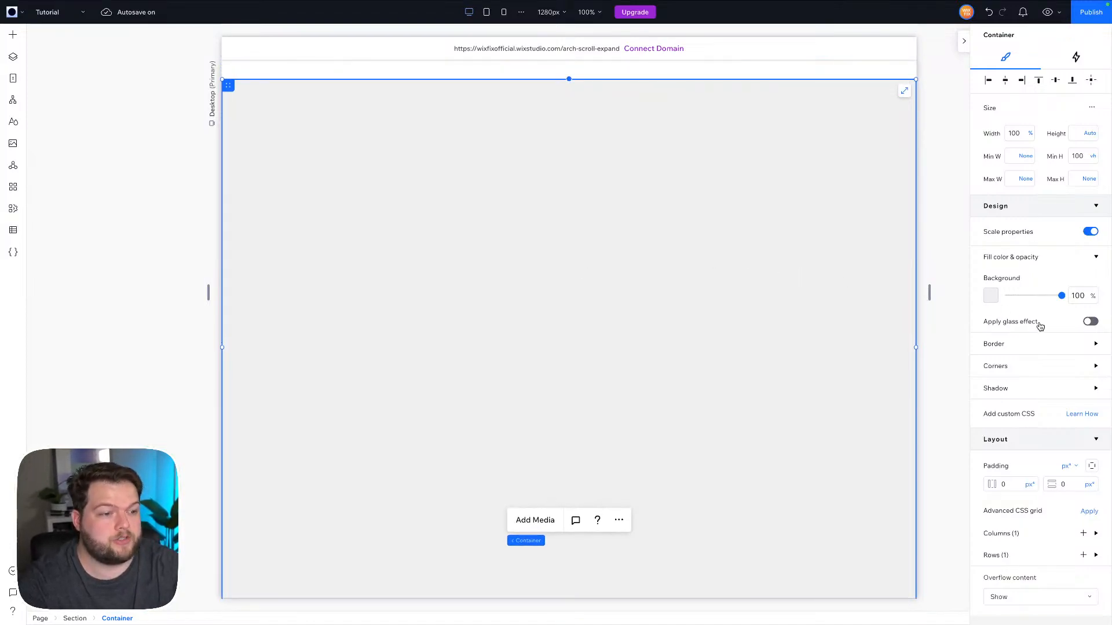
# Set the container's position type to Sticky so it sticks to the top.
pyautogui.scroll(-4, 1037, 324)
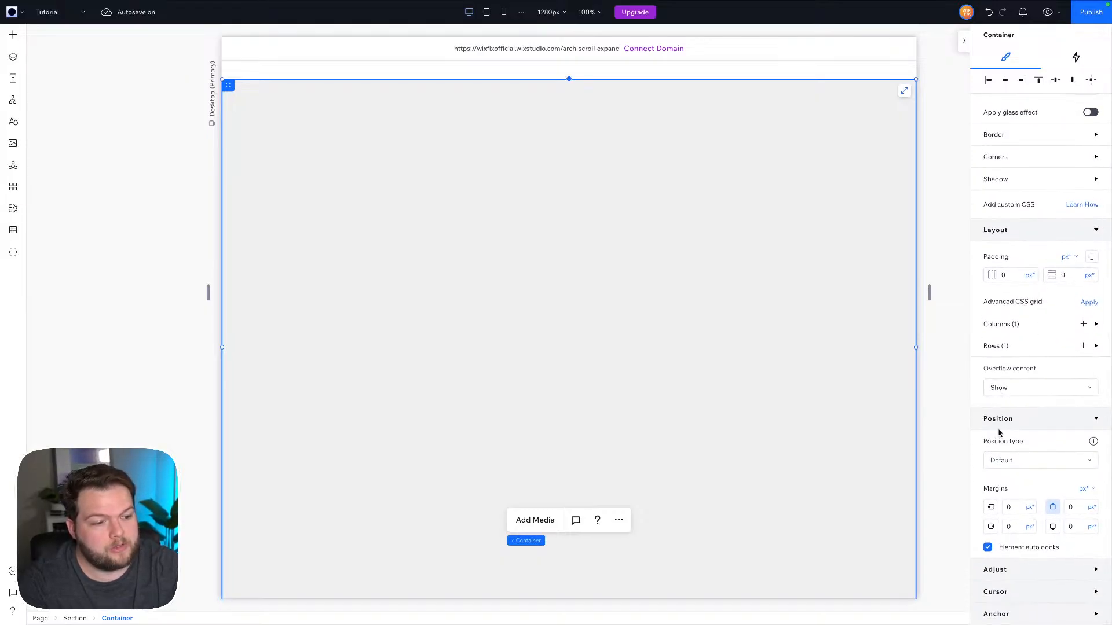
pyautogui.click(1021, 467)
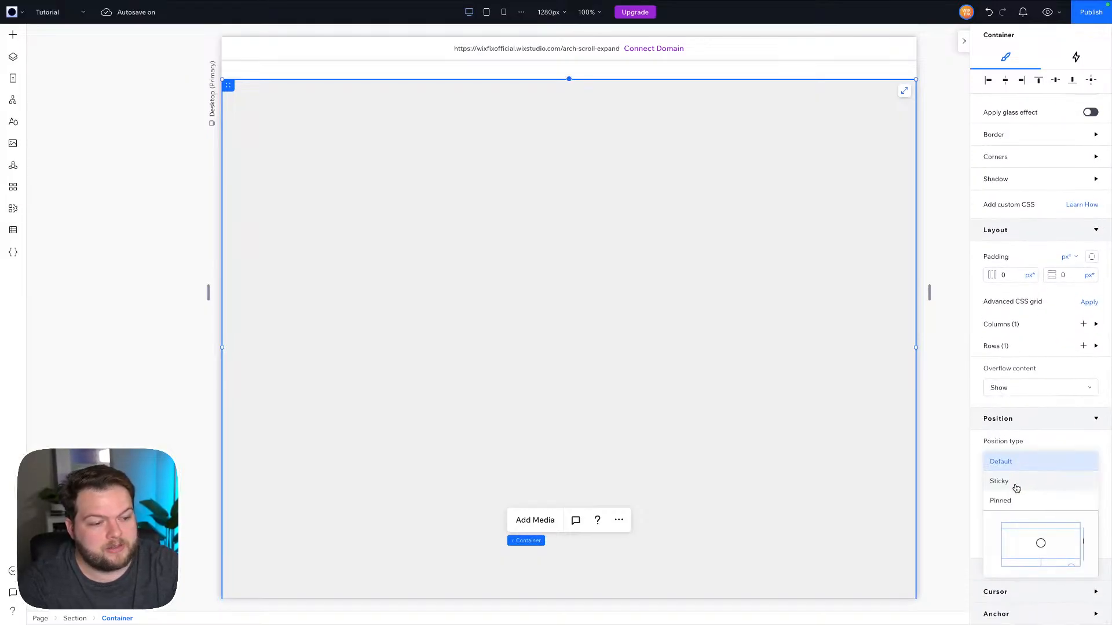
pyautogui.click(1016, 484)
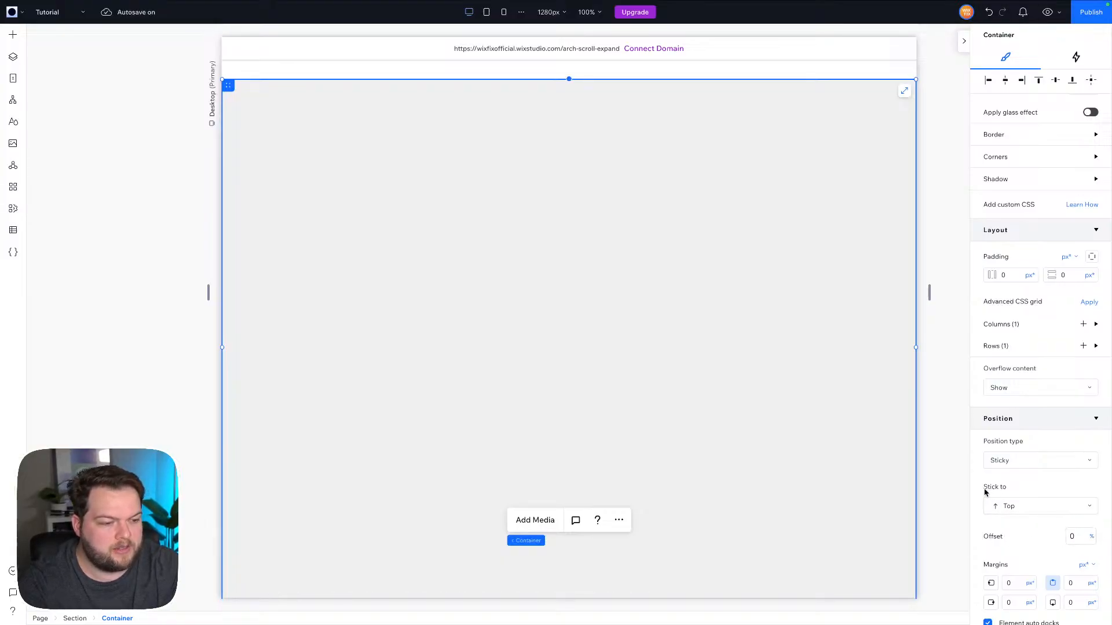
# Preview the page and scroll through the tall section to check the container's sticky behavior, then return to editing.
pyautogui.scroll(4, 903, 203)
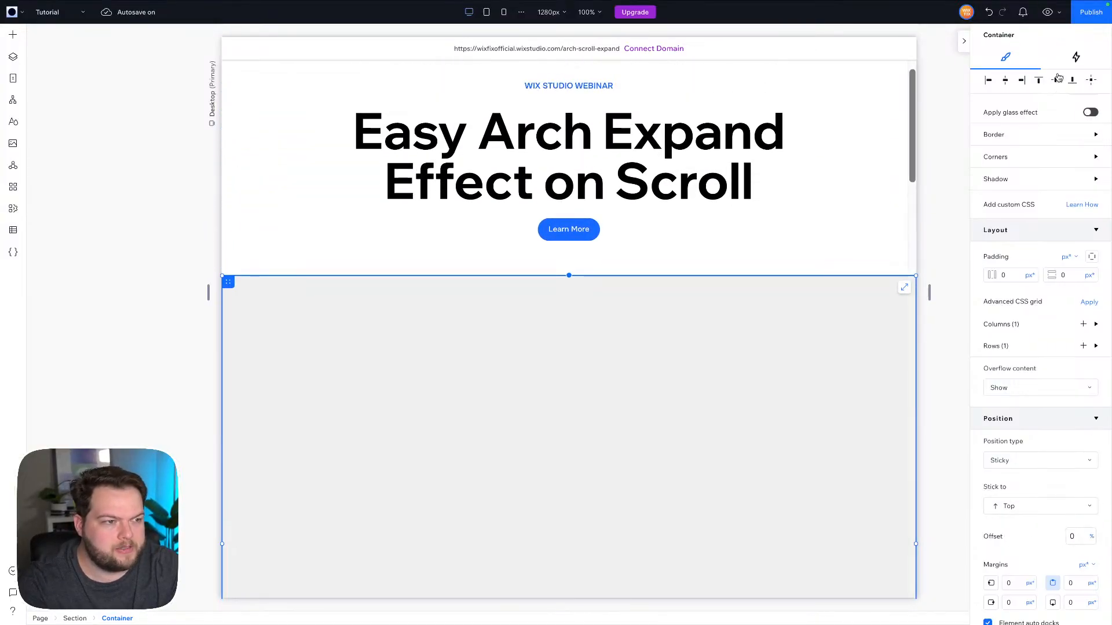
pyautogui.scroll(5, 1058, 77)
pyautogui.click(1048, 12)
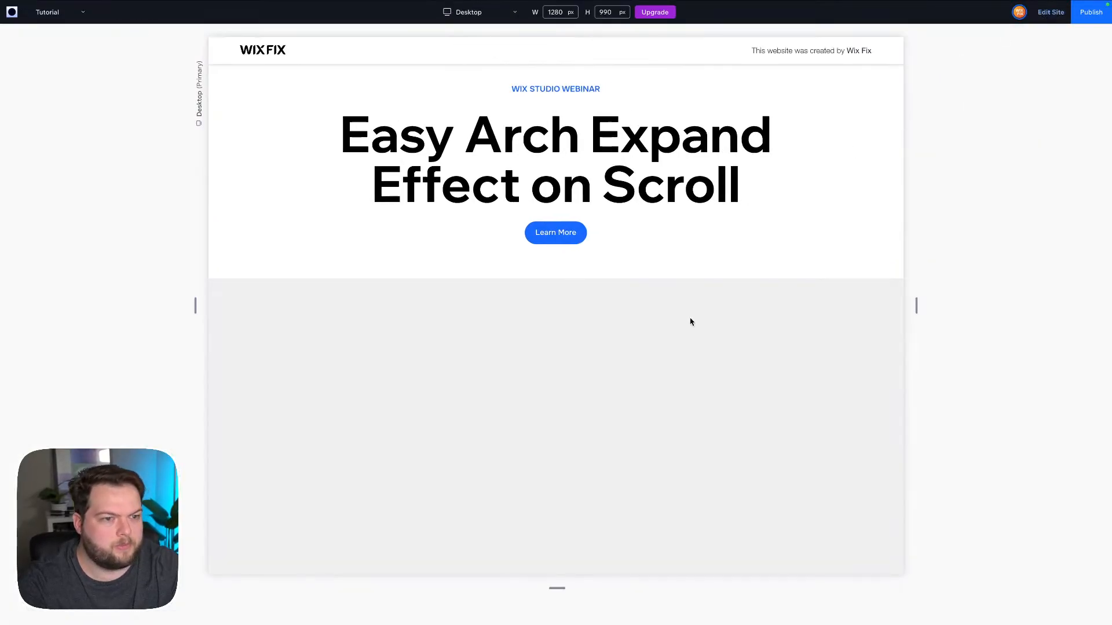
pyautogui.scroll(-5, 690, 322)
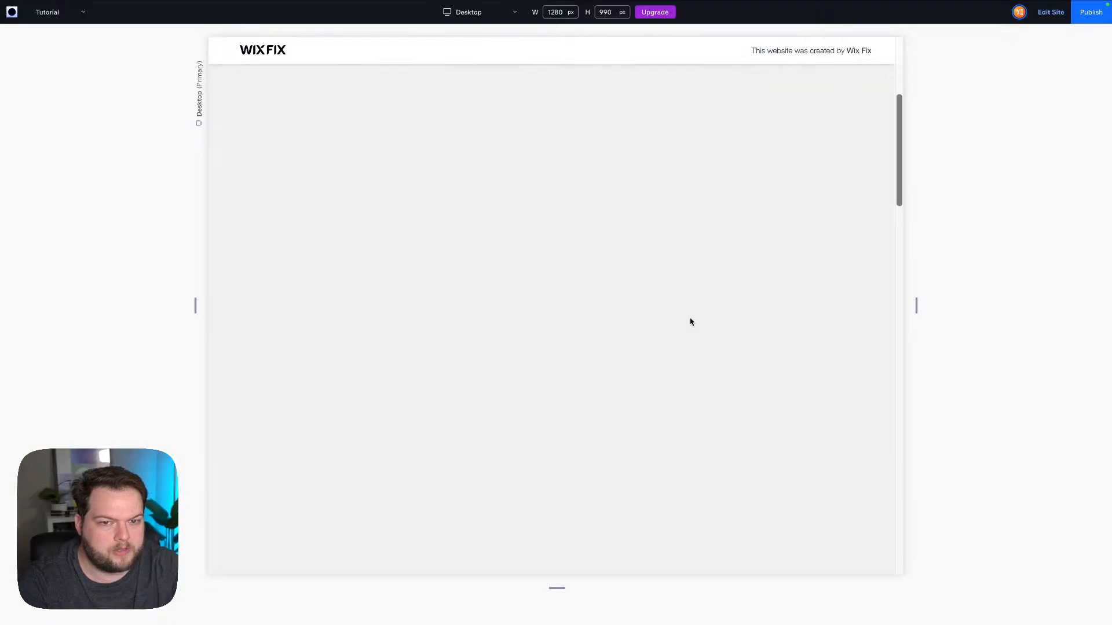
pyautogui.scroll(-10, 690, 322)
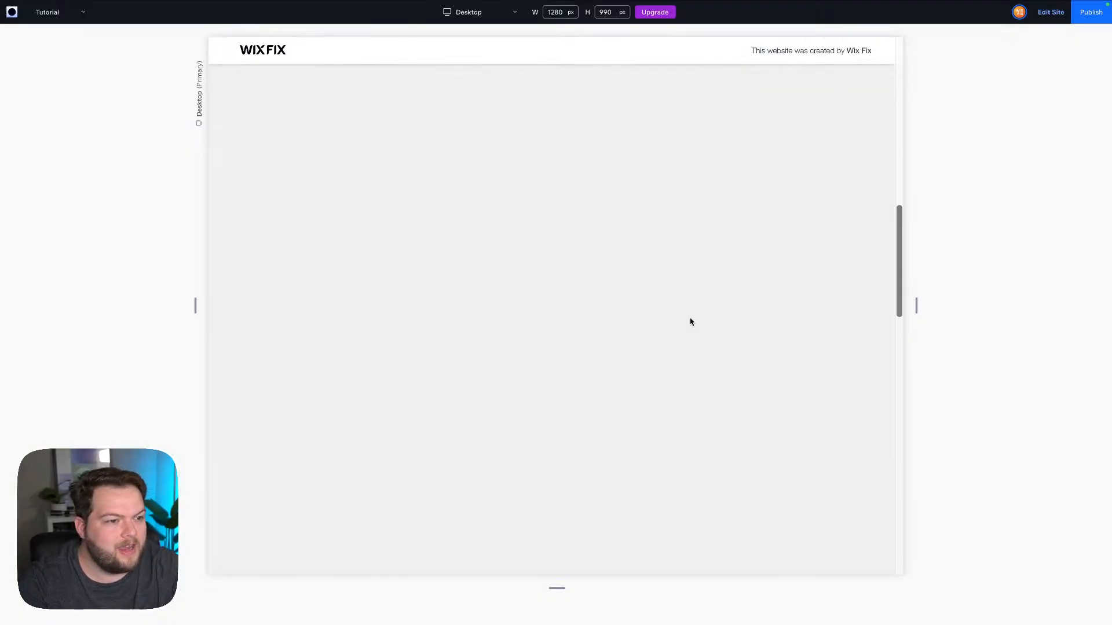
pyautogui.scroll(-10, 690, 322)
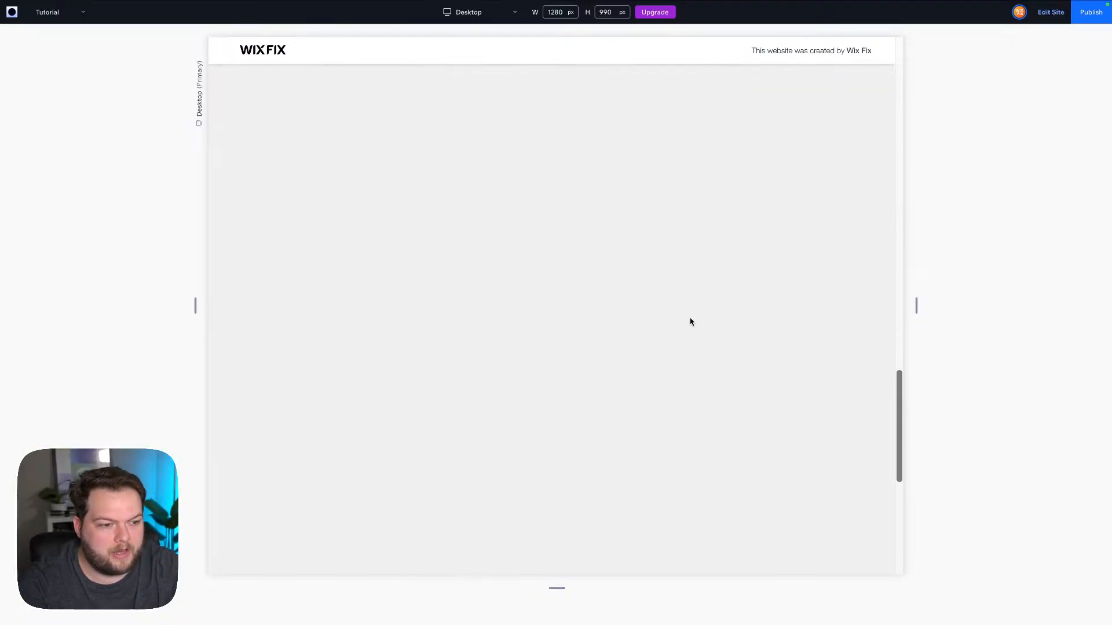
pyautogui.scroll(-3, 691, 322)
pyautogui.scroll(20, 691, 322)
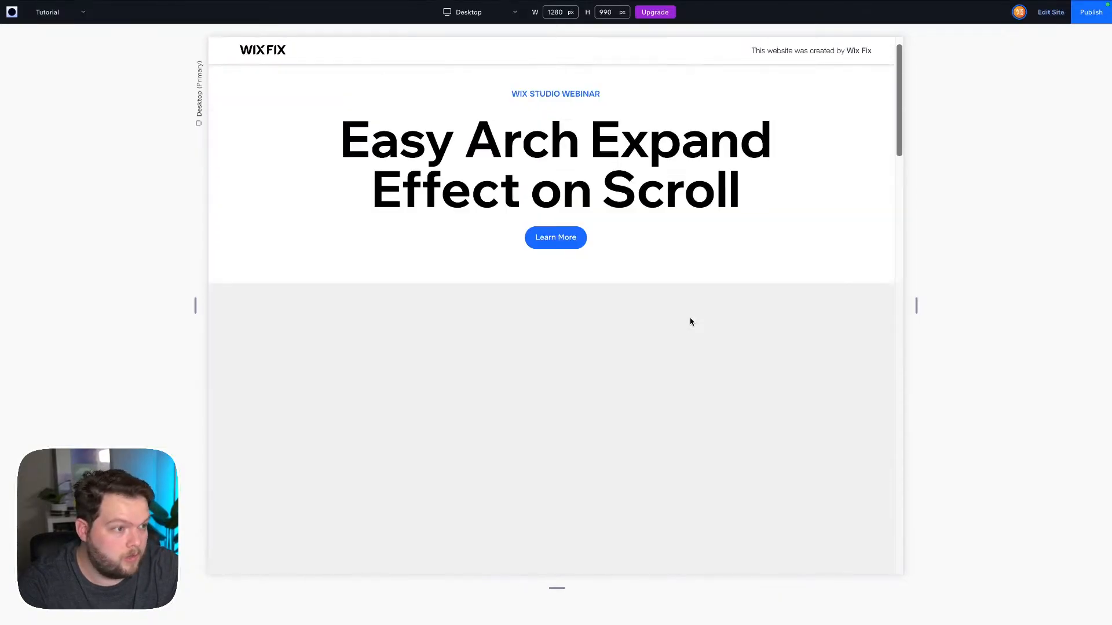
pyautogui.click(1051, 12)
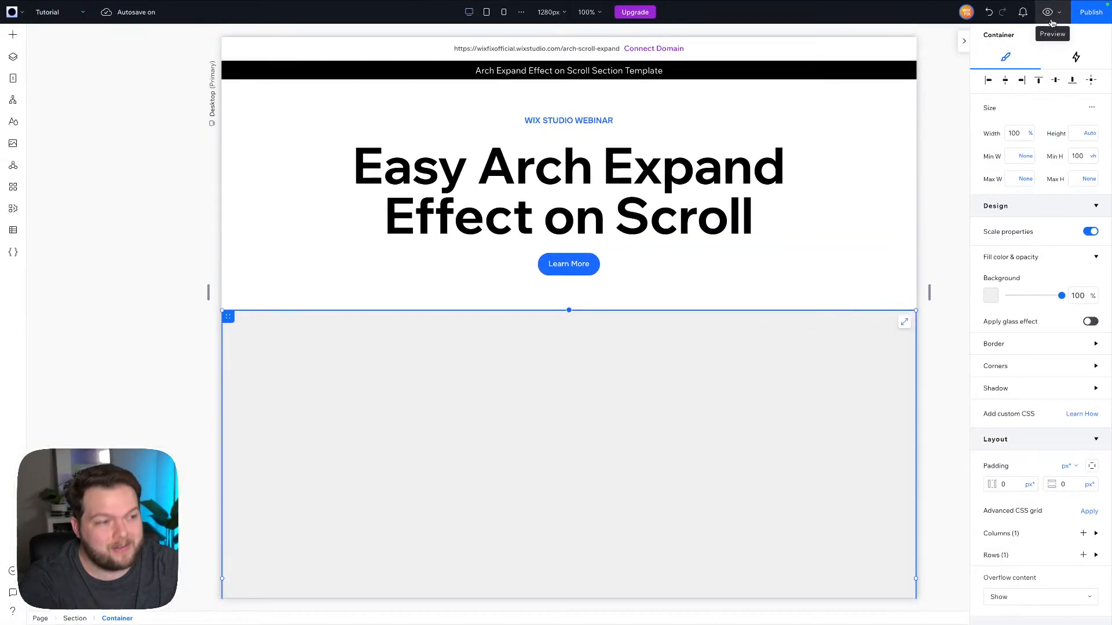
# Add a video box inside the sticky container and stretch it to fill the container.
pyautogui.click(13, 35)
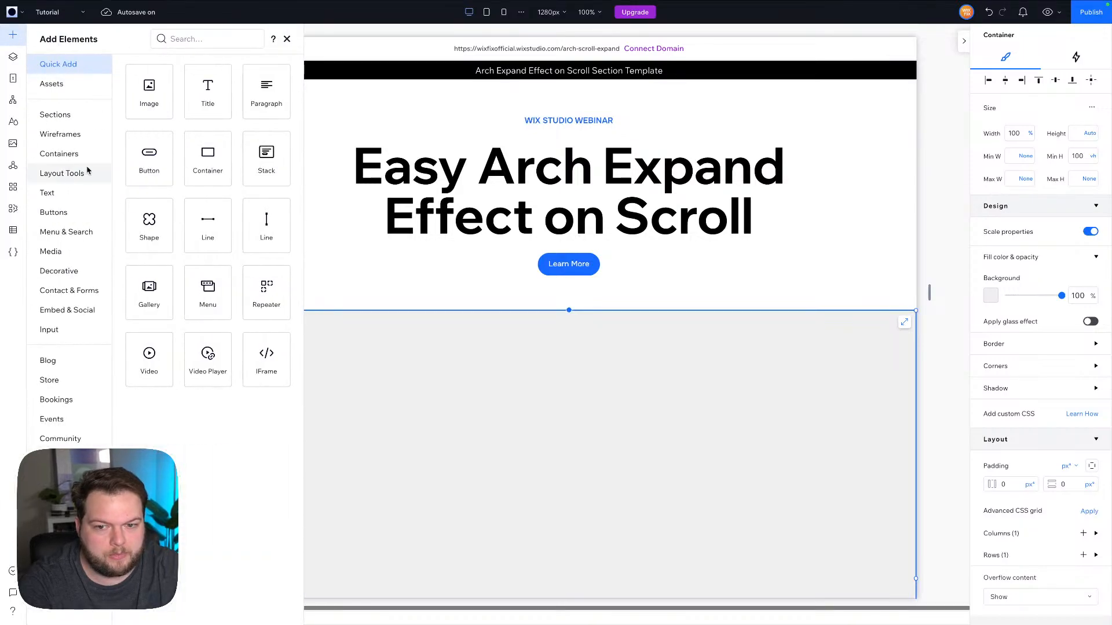
pyautogui.click(154, 367)
pyautogui.moveTo(153, 367); pyautogui.dragTo(548, 450)
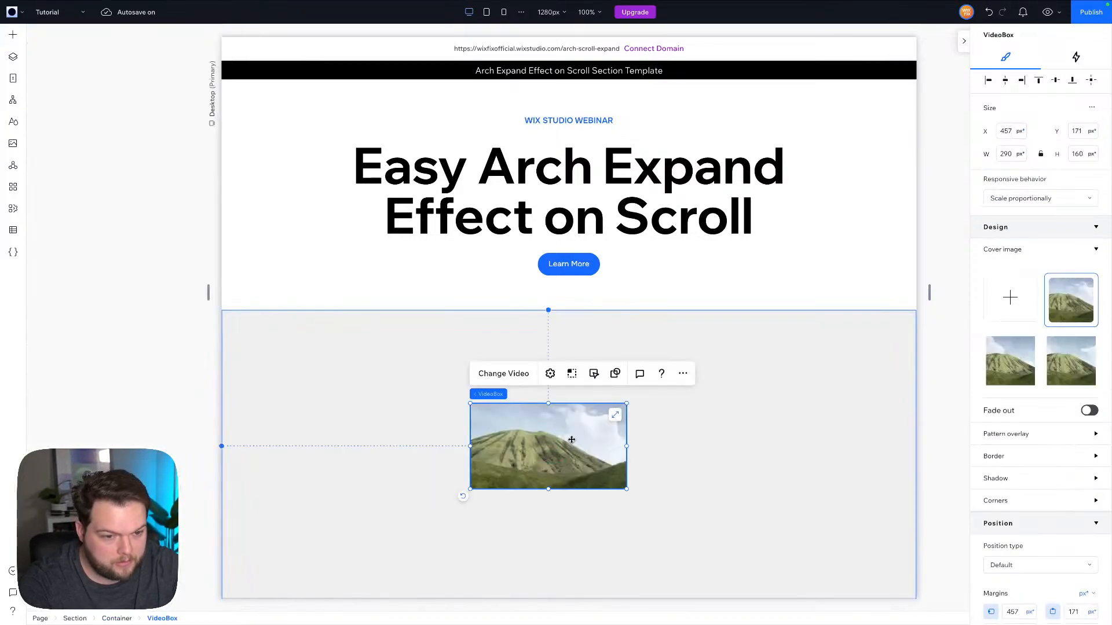
pyautogui.click(616, 417)
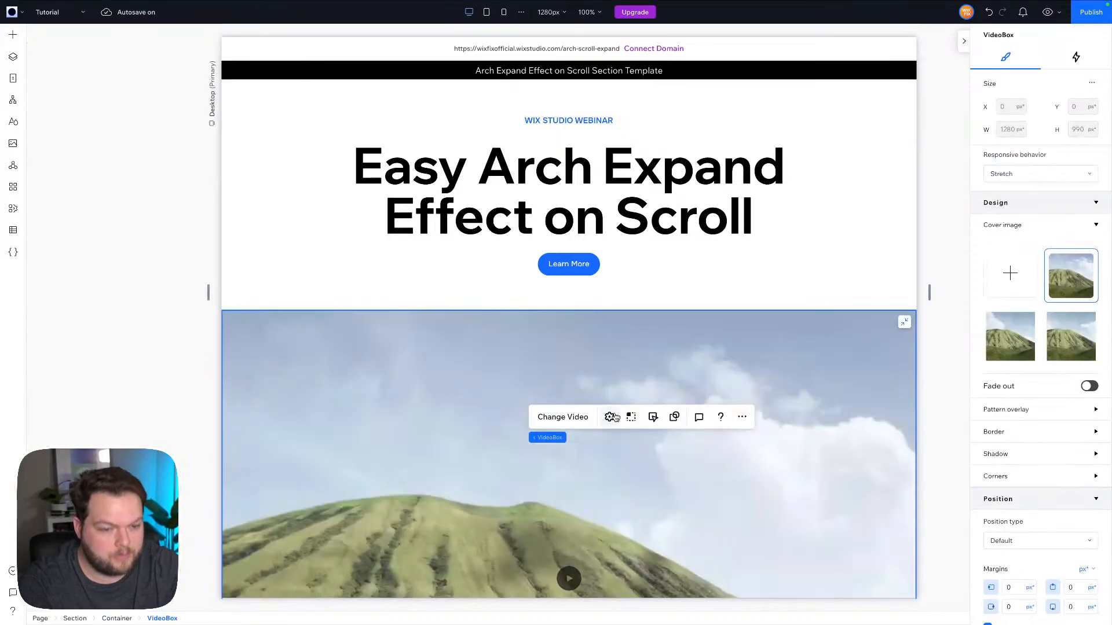
# Search the Wix videos for "abstract" and replace the box's video with Abstract Grid Background.
pyautogui.click(572, 418)
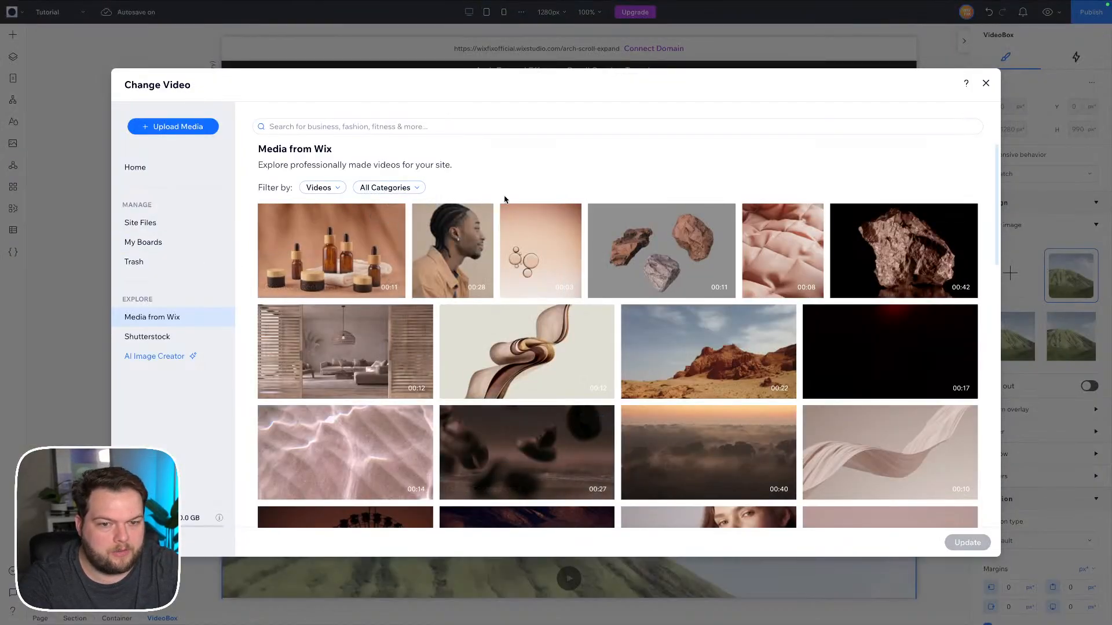
pyautogui.click(388, 127)
pyautogui.write('ab')
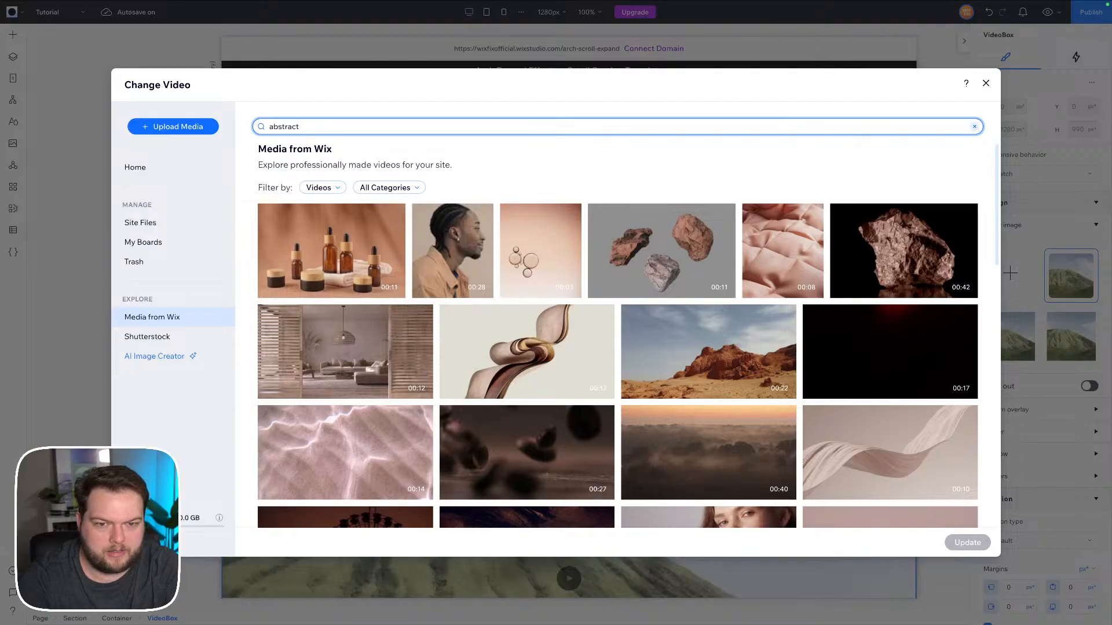
pyautogui.write('stract')
pyautogui.press('Return')
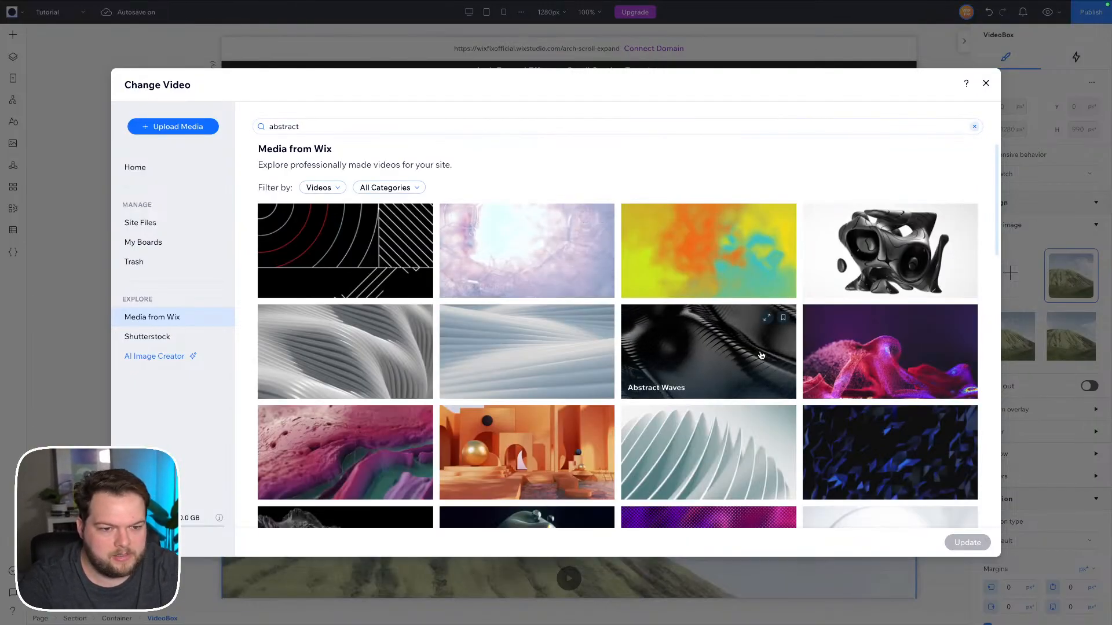
pyautogui.scroll(-3, 760, 355)
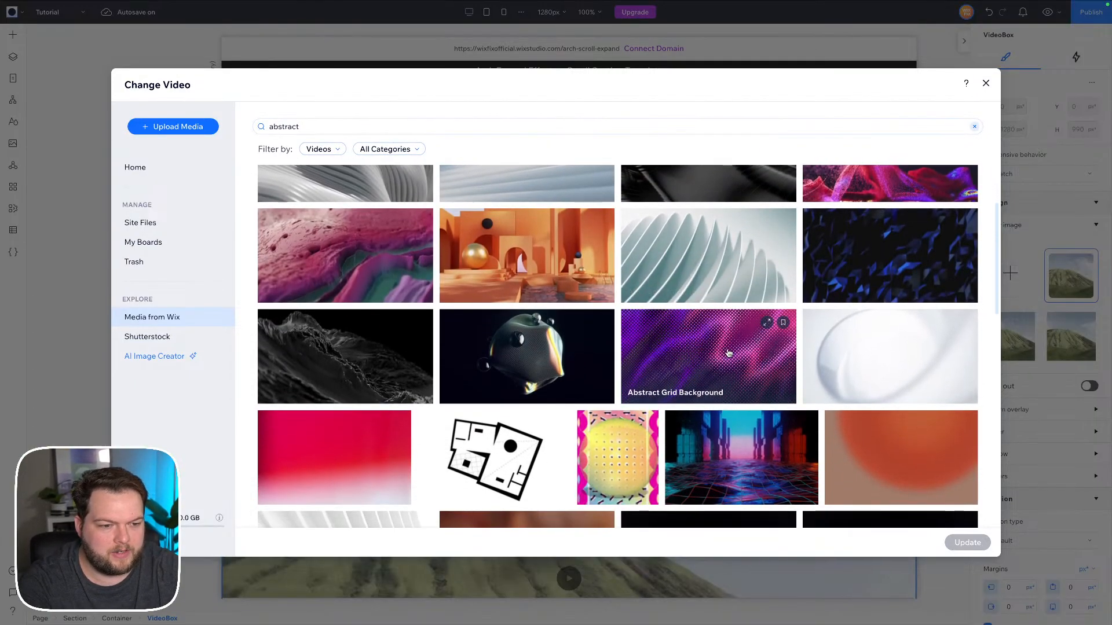
pyautogui.doubleClick(728, 353)
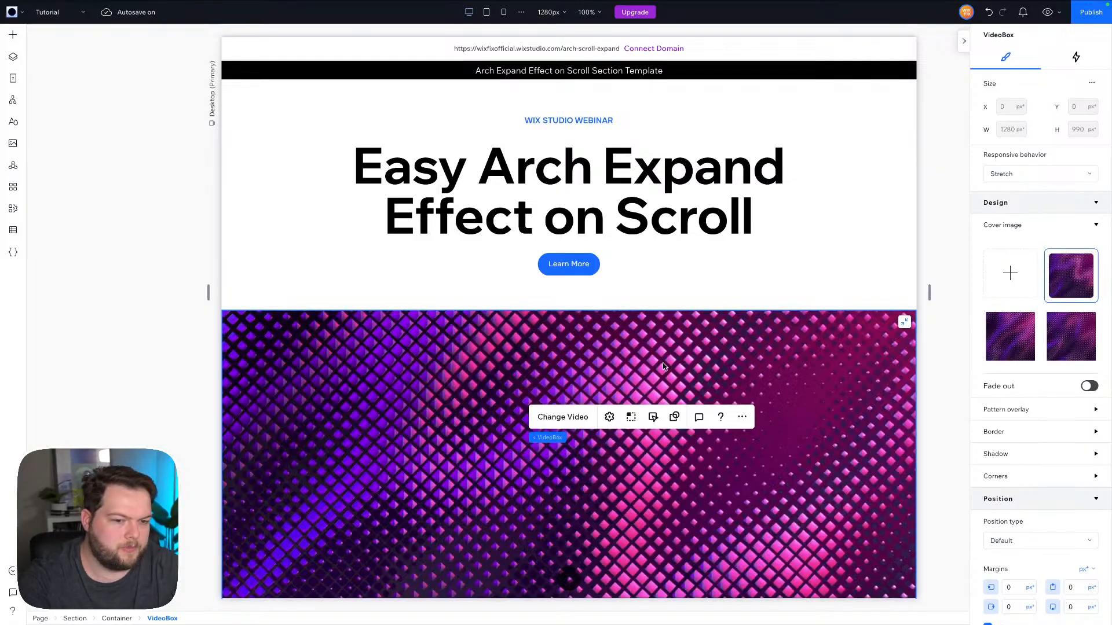
# Add another container over the video in the sticky container and stretch it to cover the full area.
pyautogui.scroll(-6, 663, 366)
pyautogui.scroll(3, 771, 314)
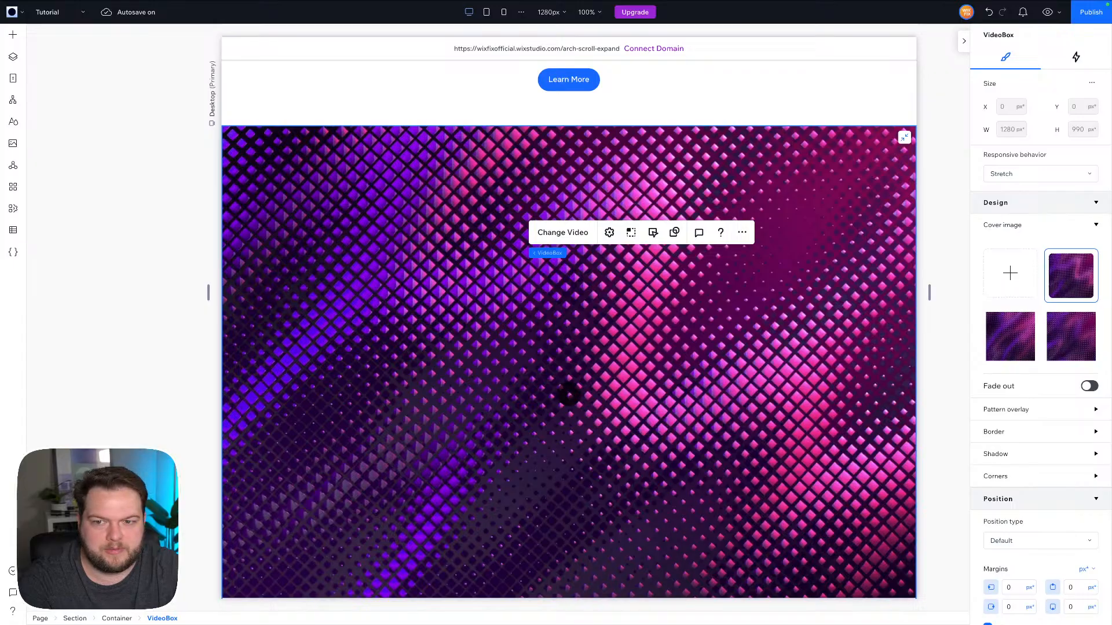
pyautogui.click(13, 34)
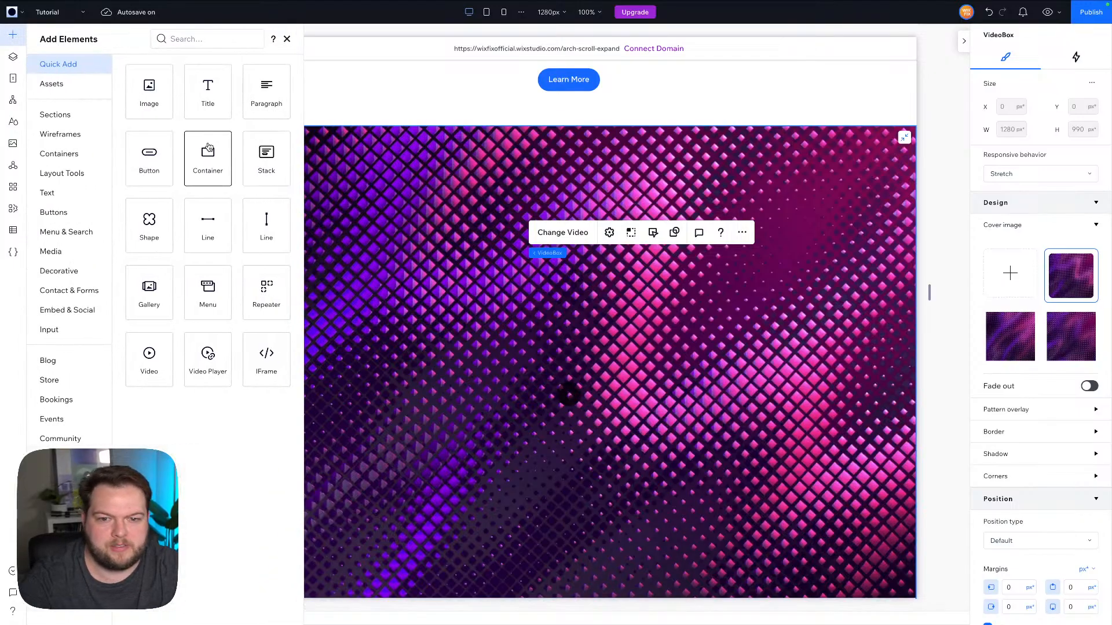
pyautogui.moveTo(208, 147); pyautogui.dragTo(539, 284)
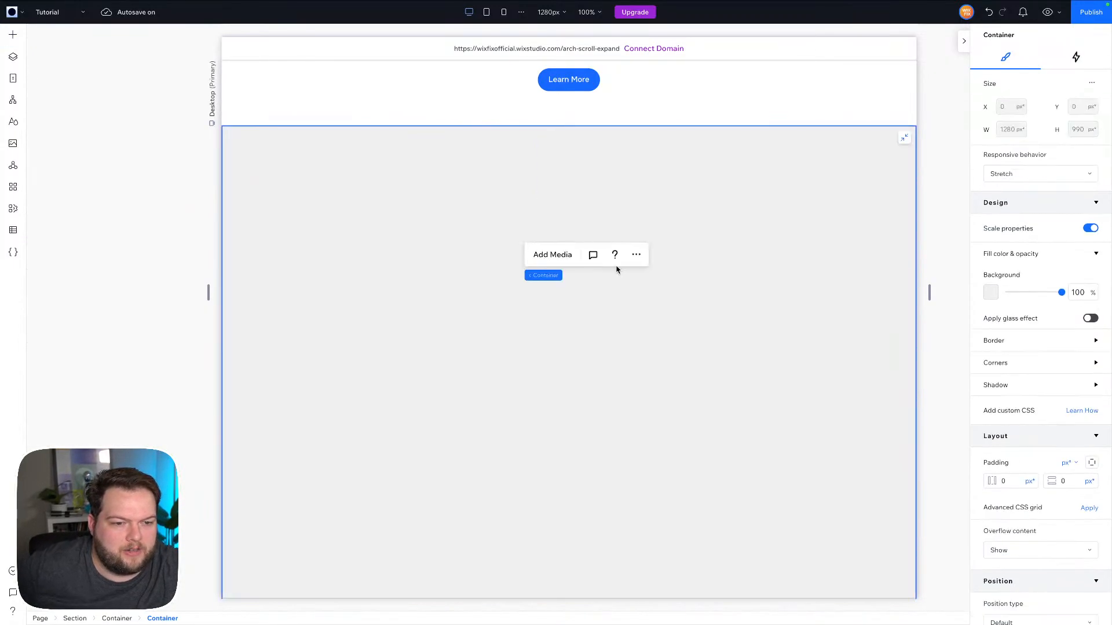
# Give the overlay container a black background fill at 40% opacity.
pyautogui.click(991, 292)
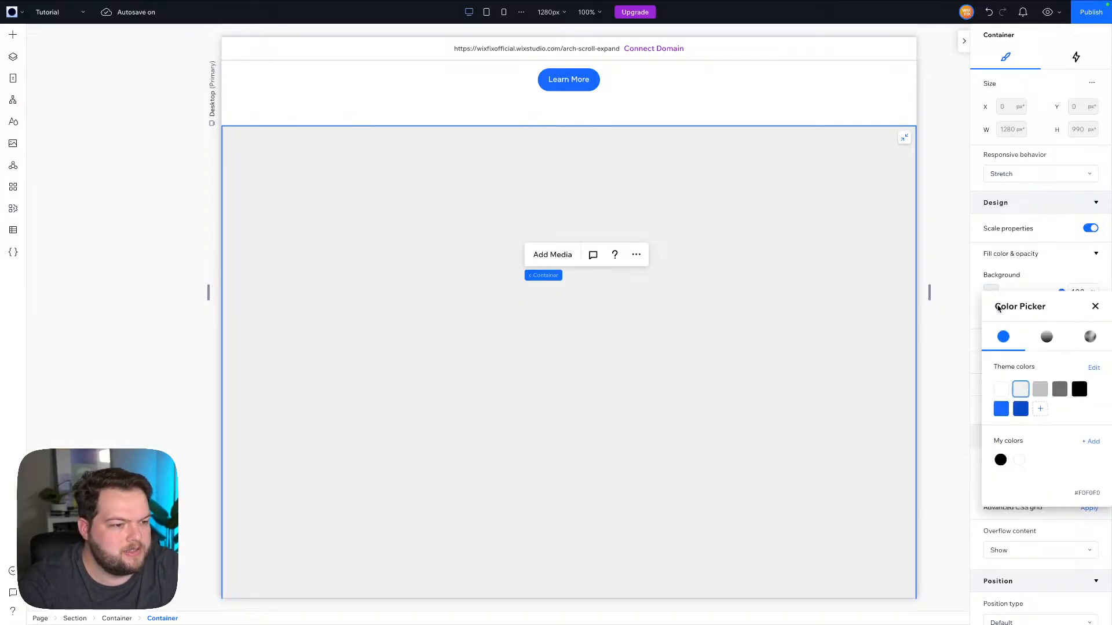
pyautogui.click(1077, 387)
pyautogui.click(1052, 282)
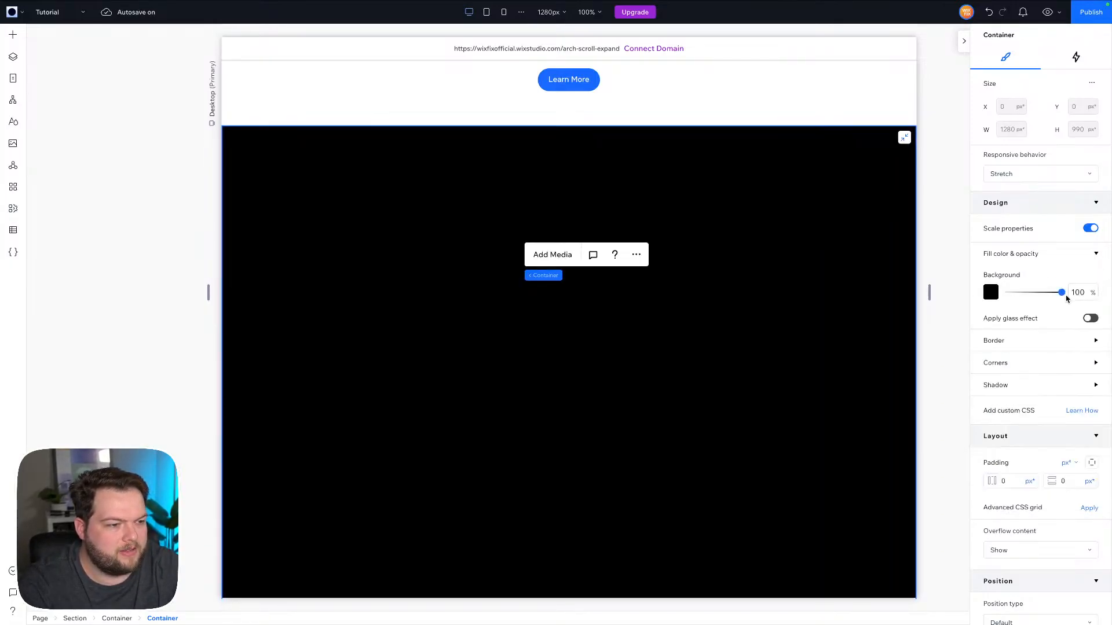
pyautogui.moveTo(1054, 294); pyautogui.dragTo(1029, 295)
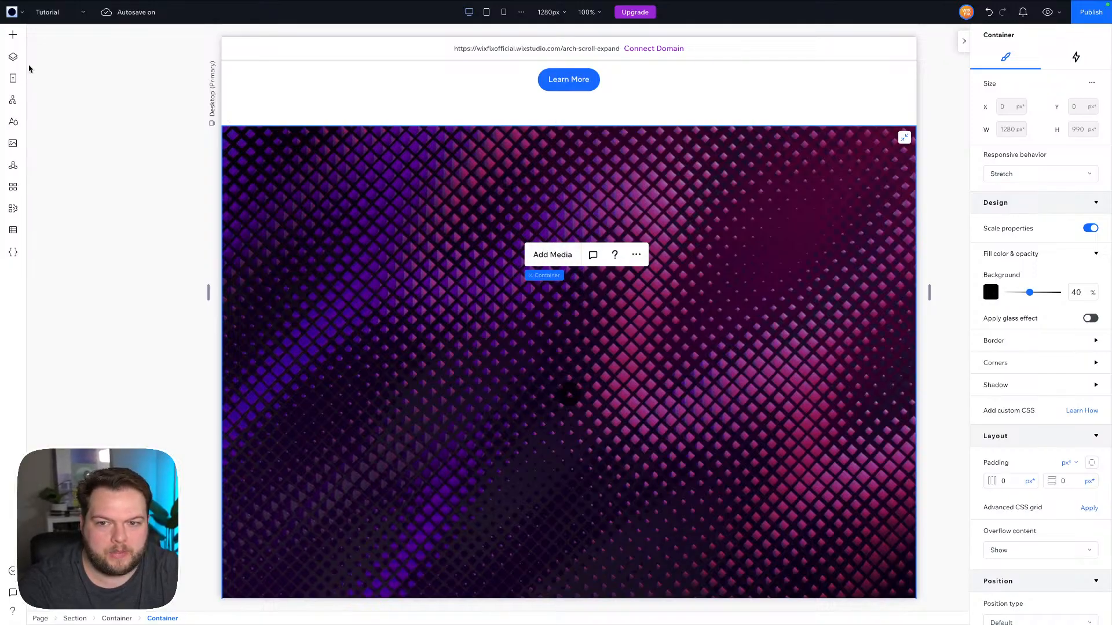
# Review the video box's playback and sound behavior settings, leaving them as they are.
pyautogui.click(12, 56)
pyautogui.click(103, 215)
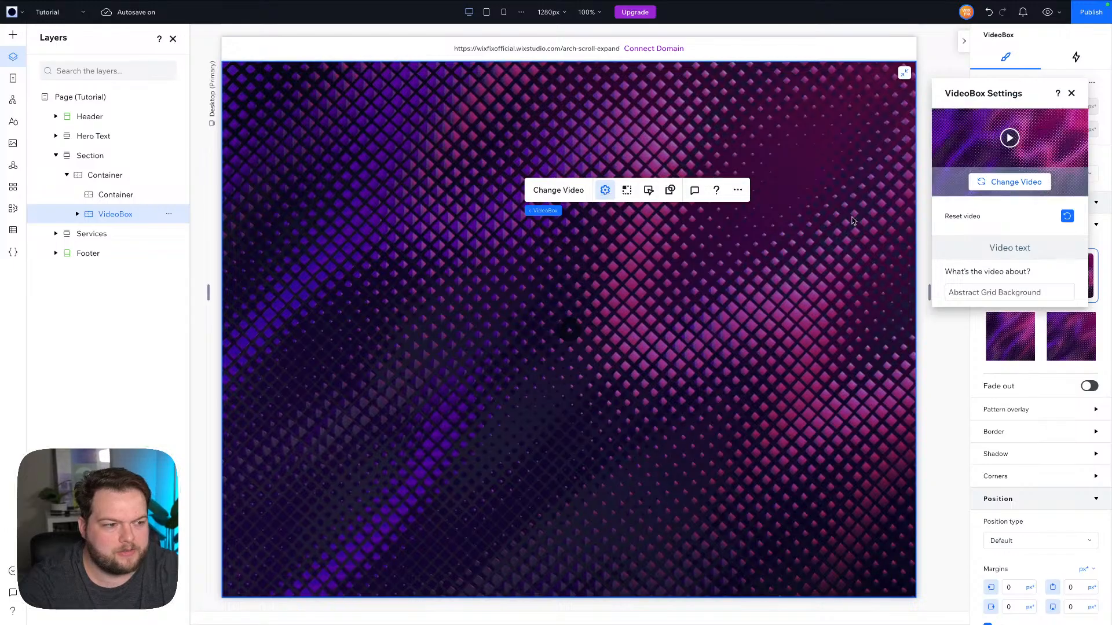
pyautogui.click(649, 191)
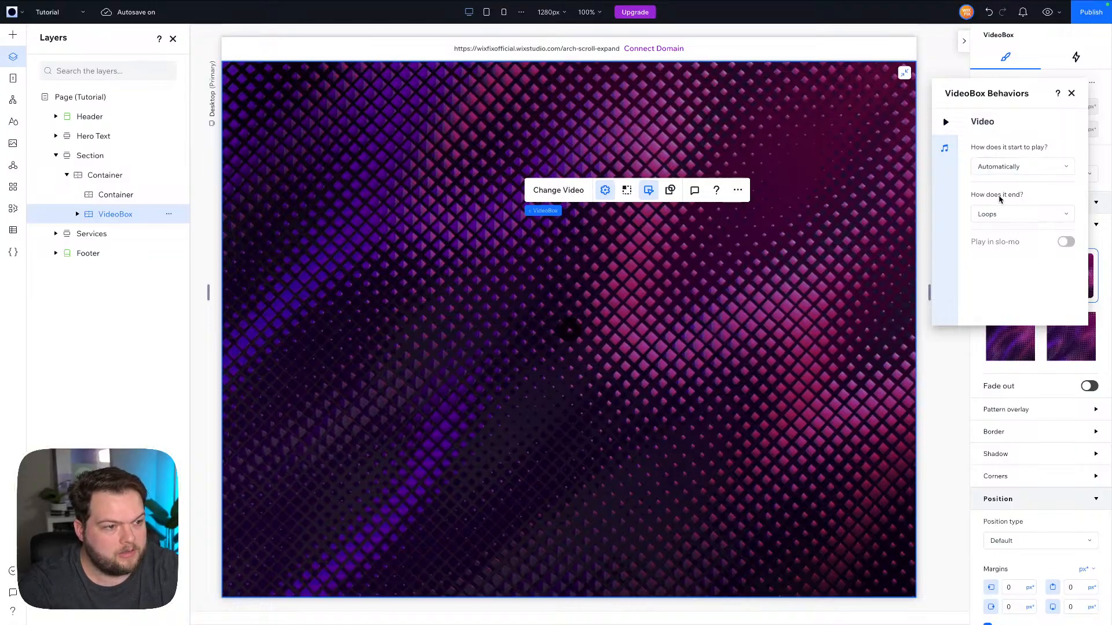
pyautogui.click(945, 148)
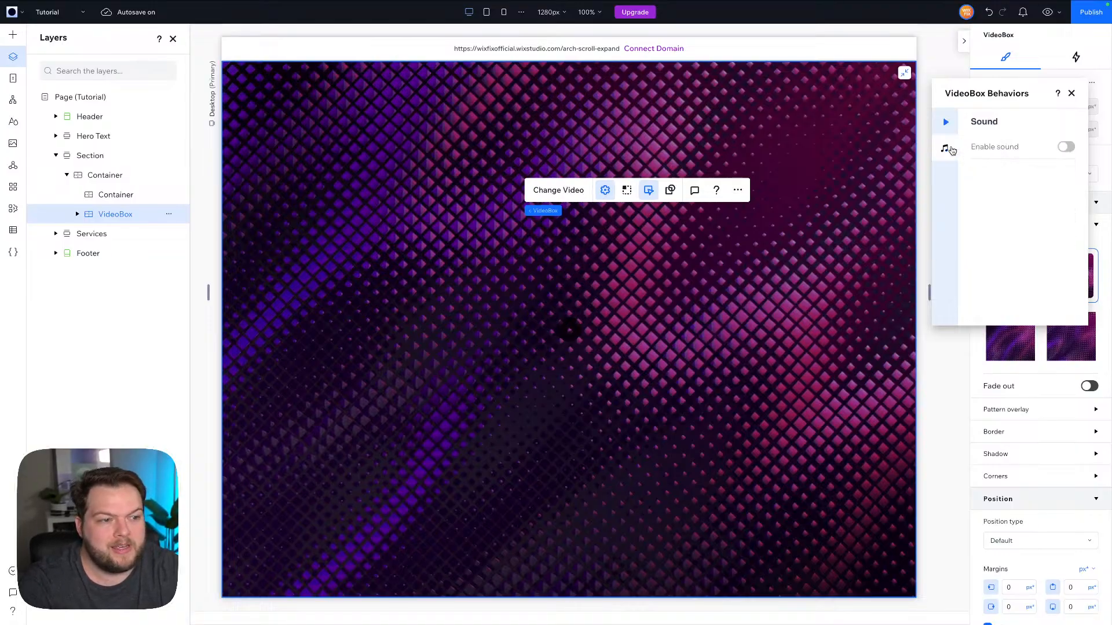
pyautogui.click(1072, 94)
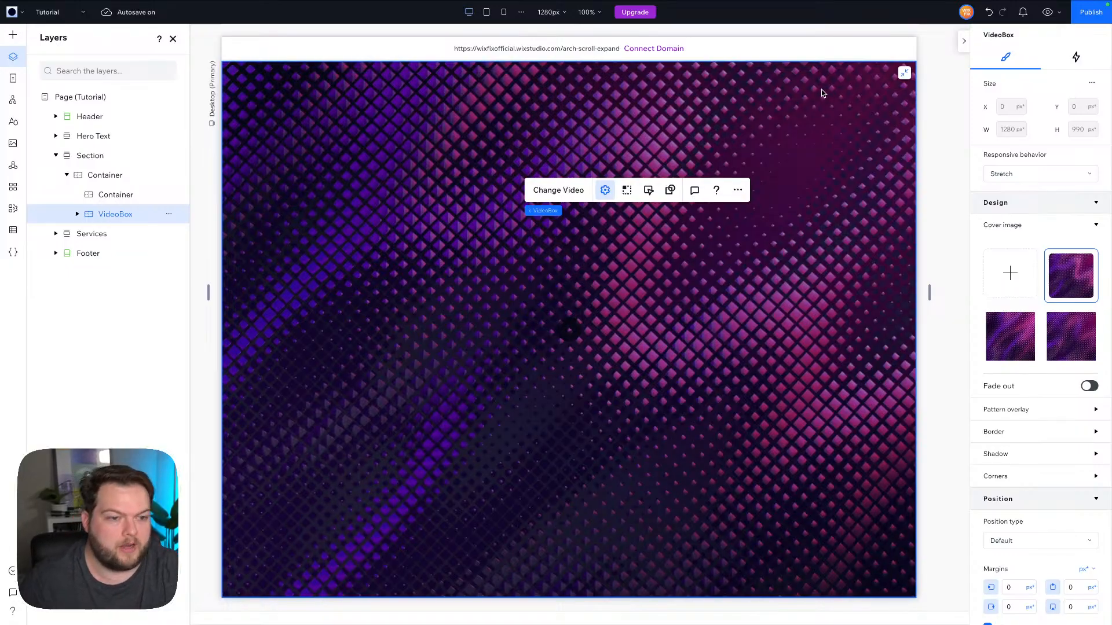
# Preview the Tutorial page, scroll through the sticky video section and back, and return to editing.
pyautogui.scroll(5, 799, 222)
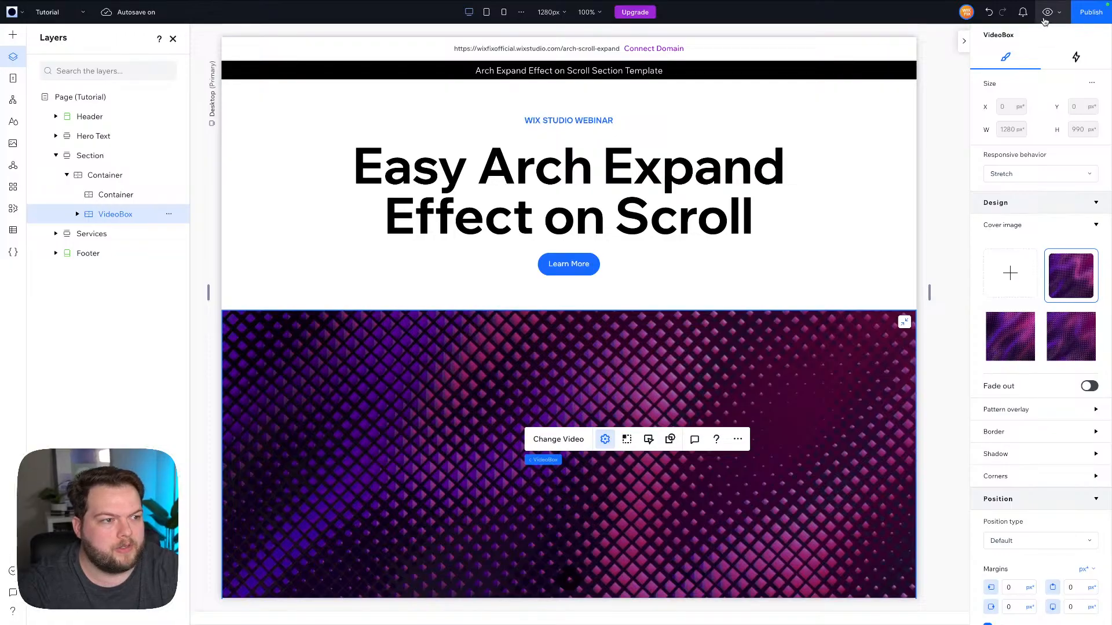
pyautogui.click(1046, 18)
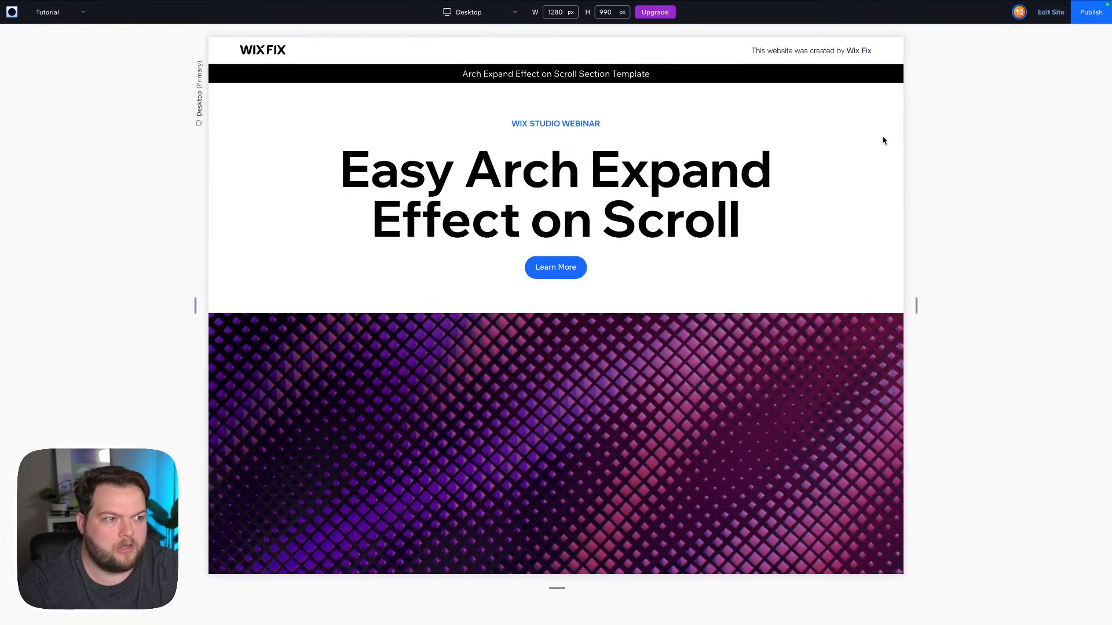
pyautogui.scroll(-3, 884, 140)
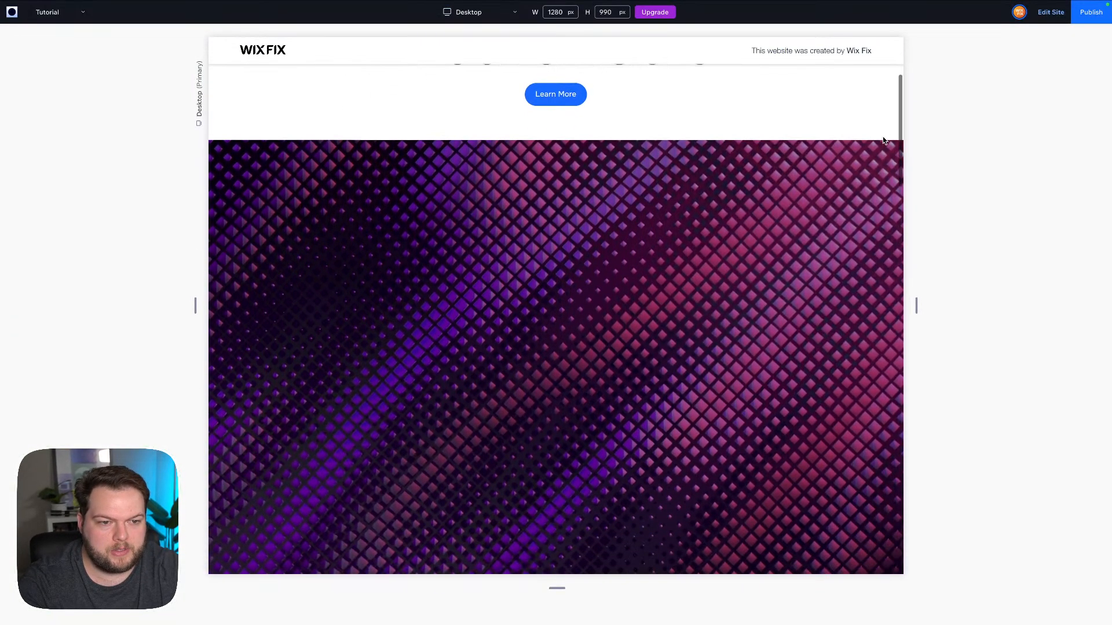
pyautogui.scroll(-2, 885, 141)
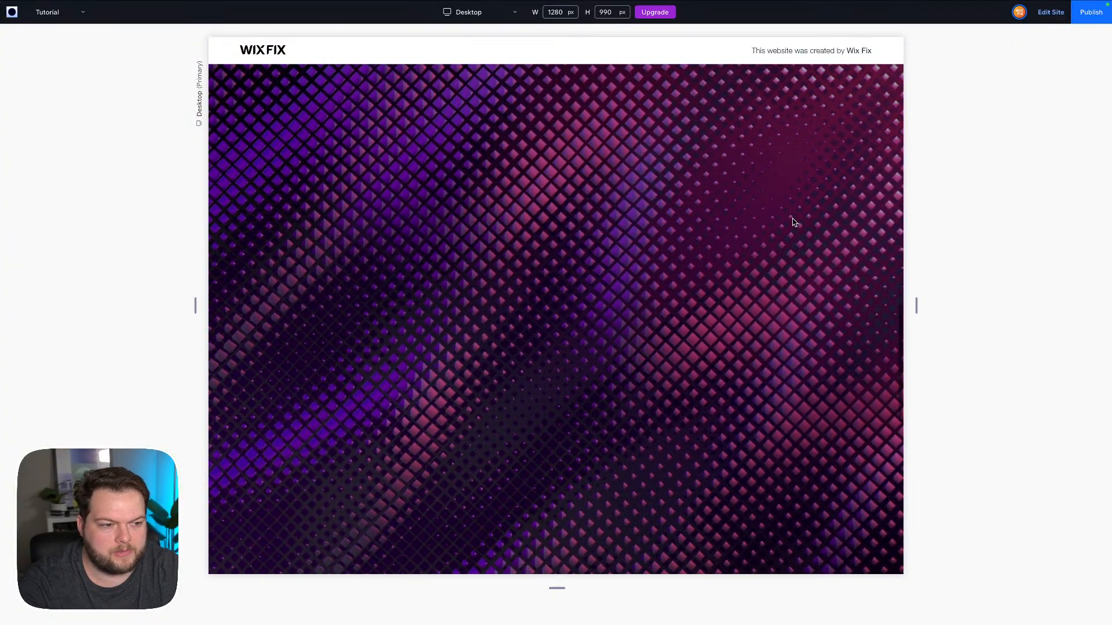
pyautogui.scroll(-5, 794, 222)
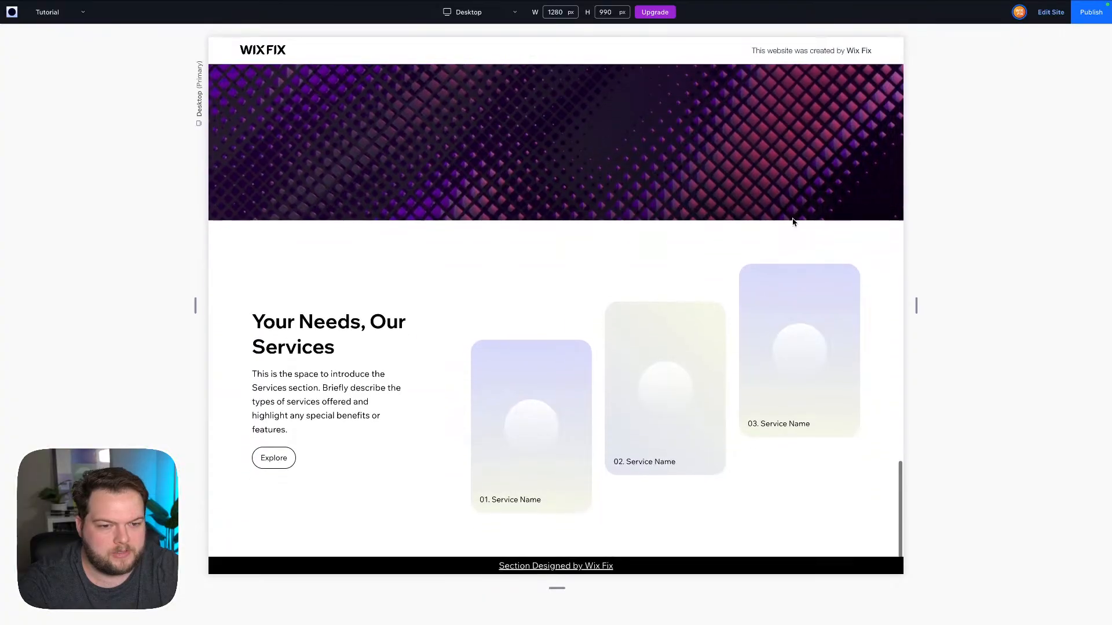
pyautogui.scroll(5, 793, 222)
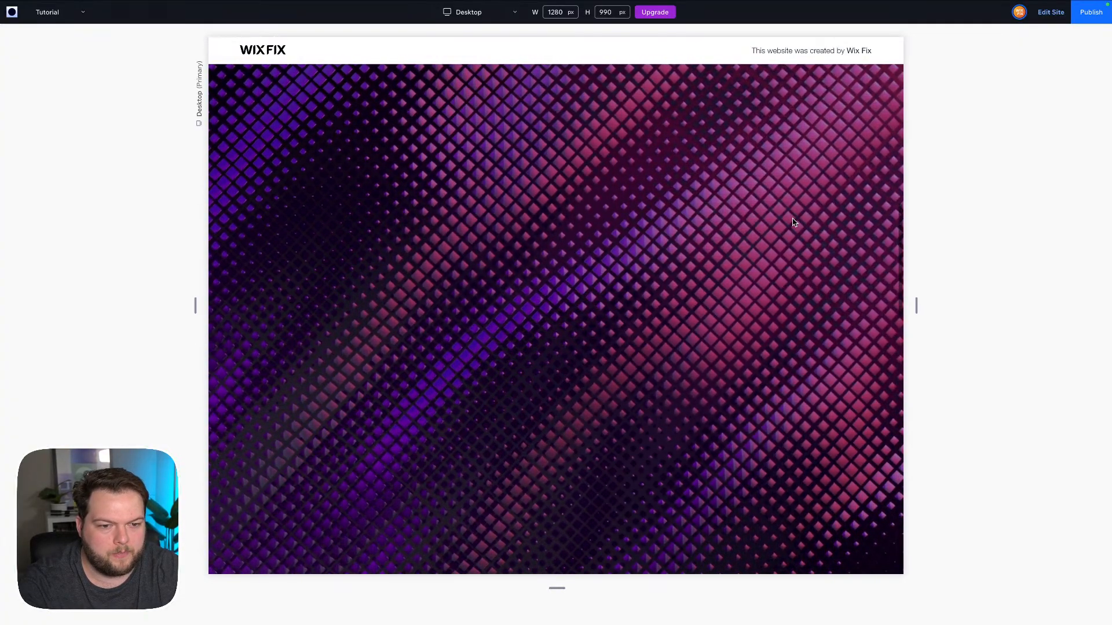
pyautogui.scroll(5, 794, 222)
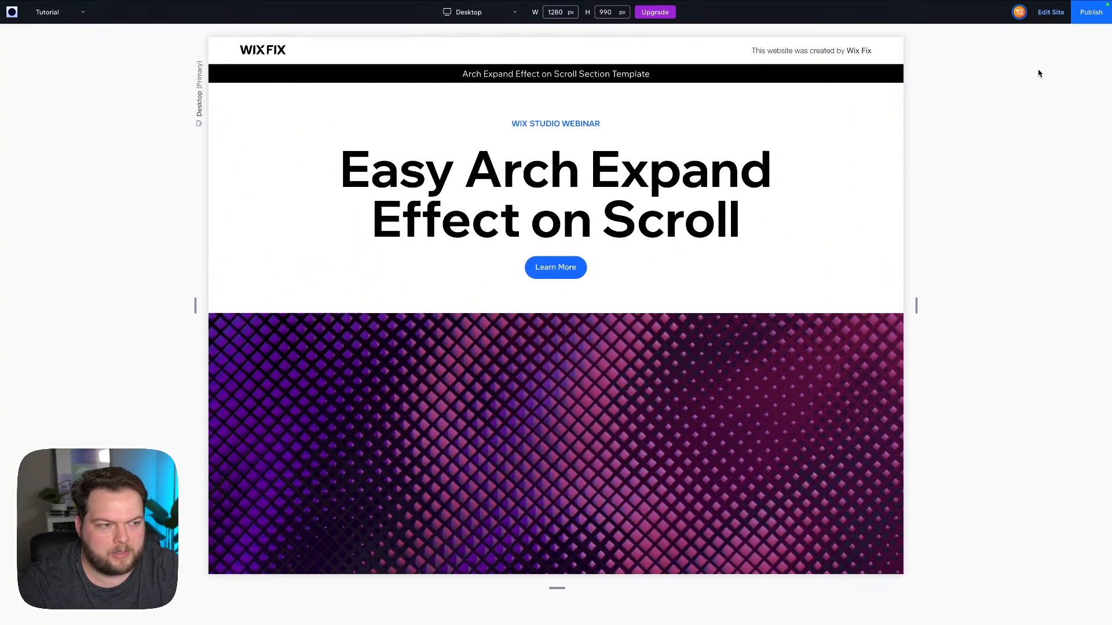
pyautogui.click(1051, 11)
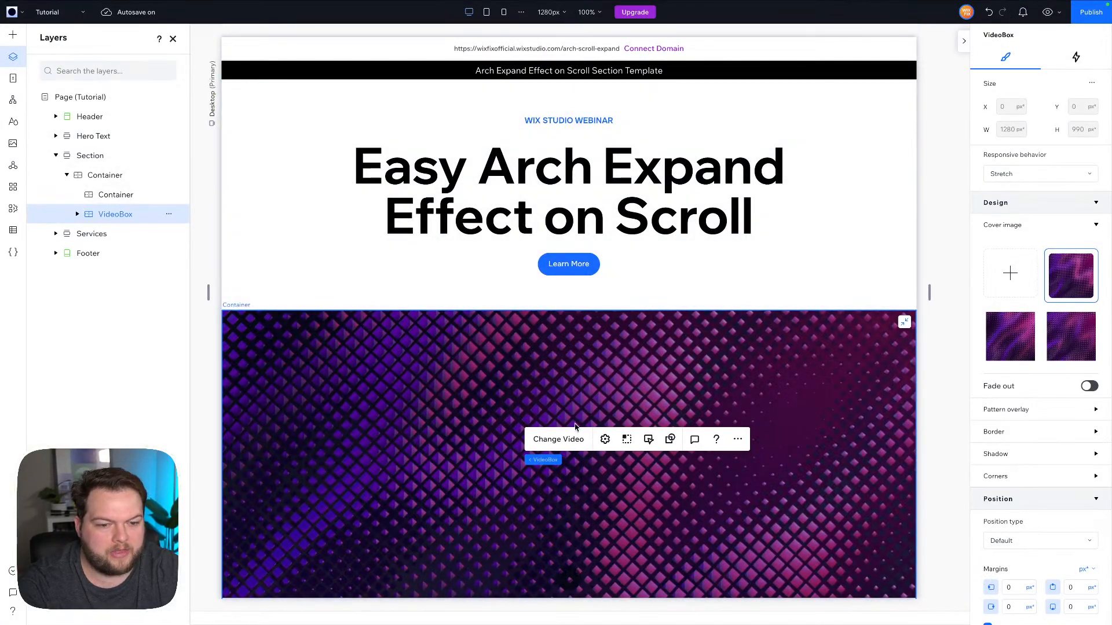
# Replace the box's video with Abstract Particles from the Wix media and check it by scrolling through the page preview.
pyautogui.click(557, 439)
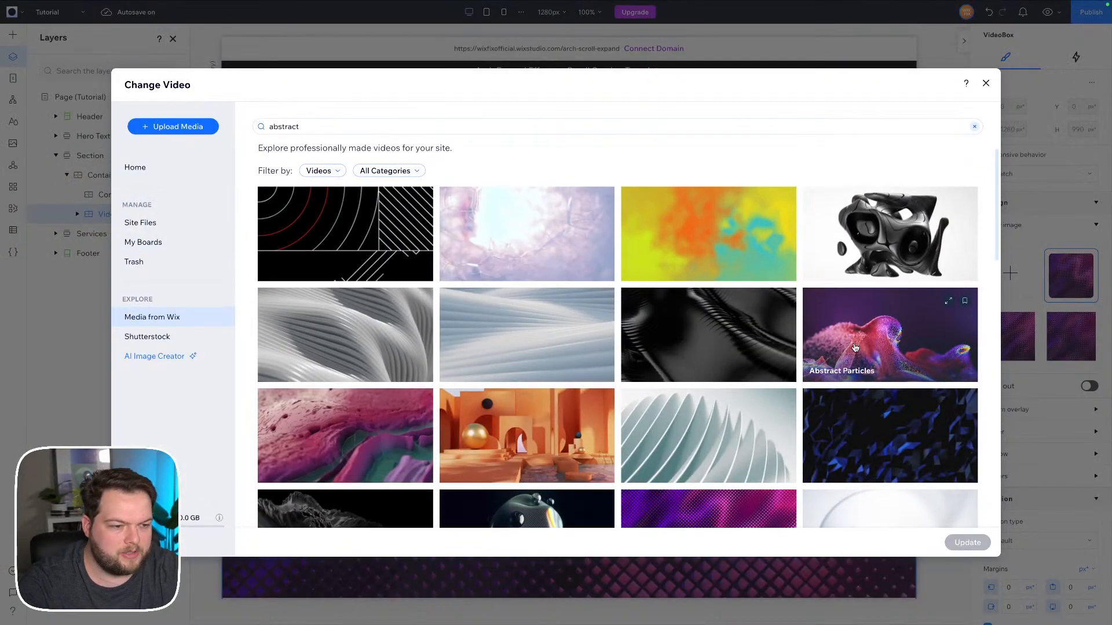
pyautogui.doubleClick(897, 339)
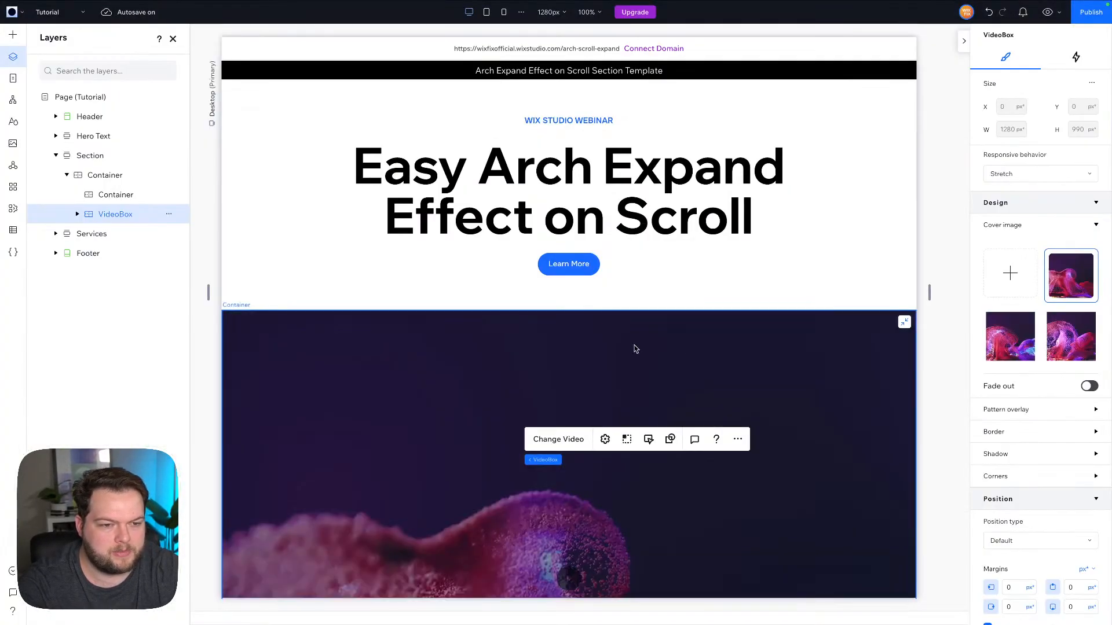
pyautogui.click(1047, 12)
pyautogui.scroll(-2, 832, 210)
pyautogui.scroll(-2, 834, 211)
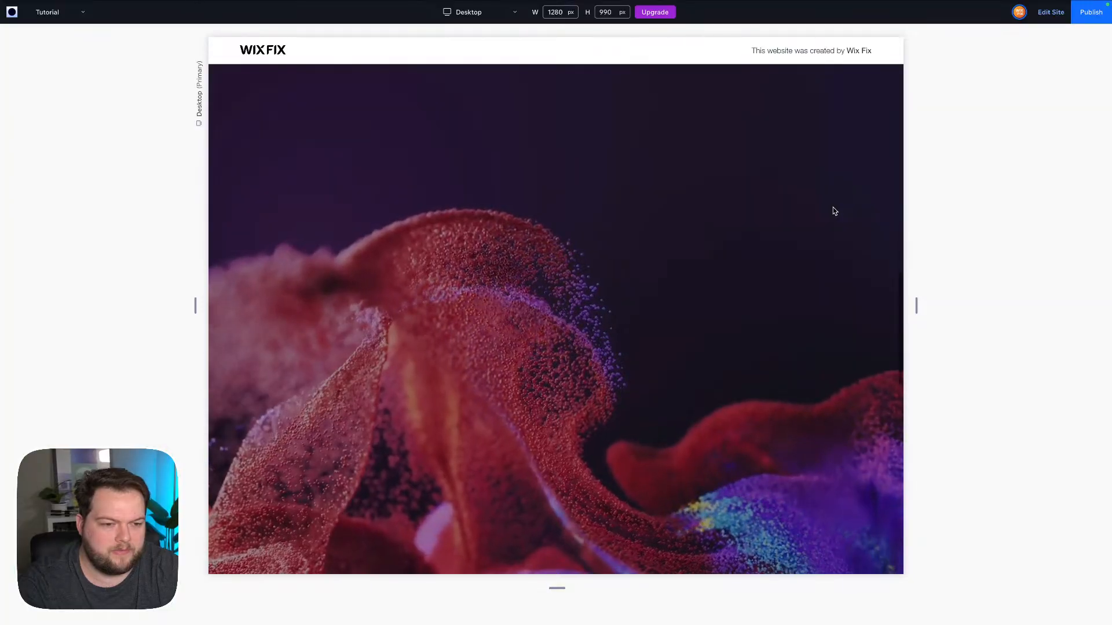
pyautogui.scroll(-5, 833, 211)
pyautogui.scroll(9, 834, 211)
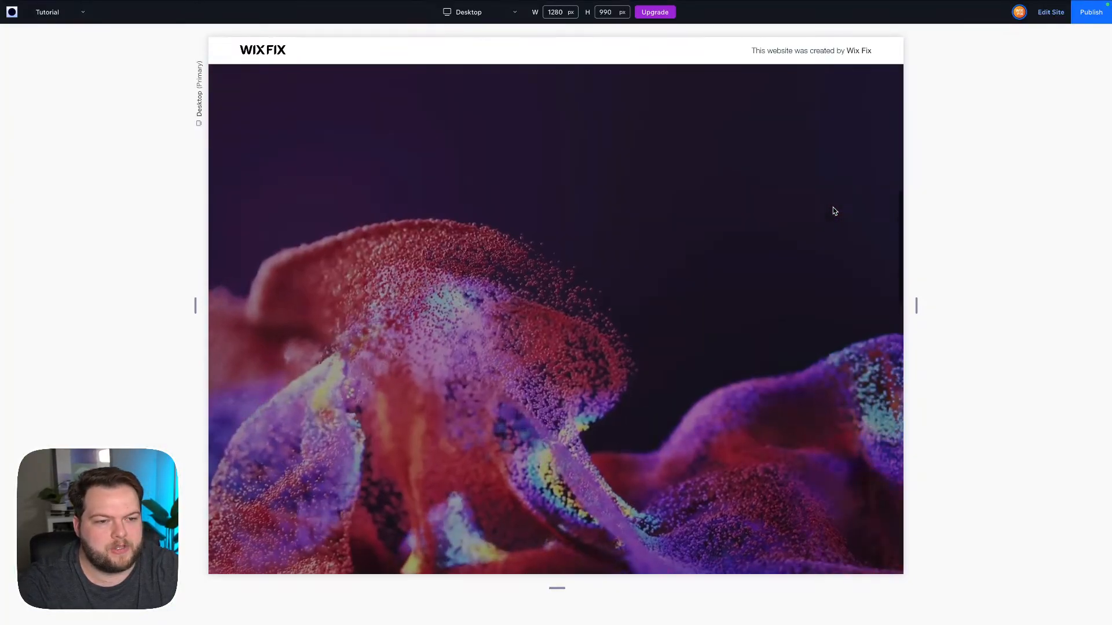
pyautogui.click(1051, 13)
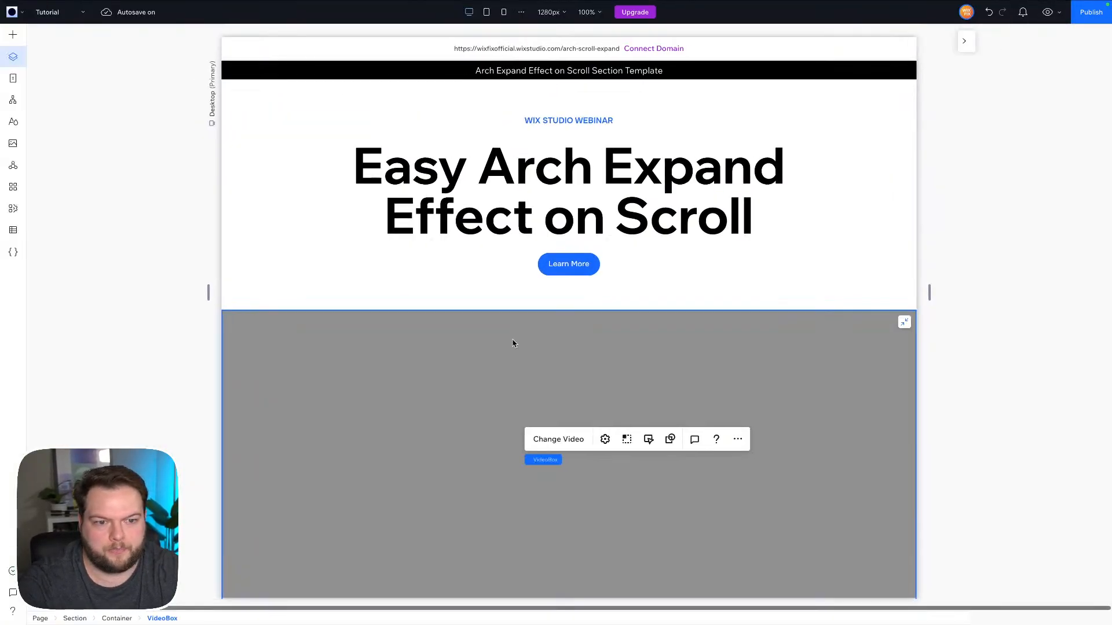
# Rename the outer container that holds the video box and overlay as Video.
pyautogui.scroll(-5, 442, 231)
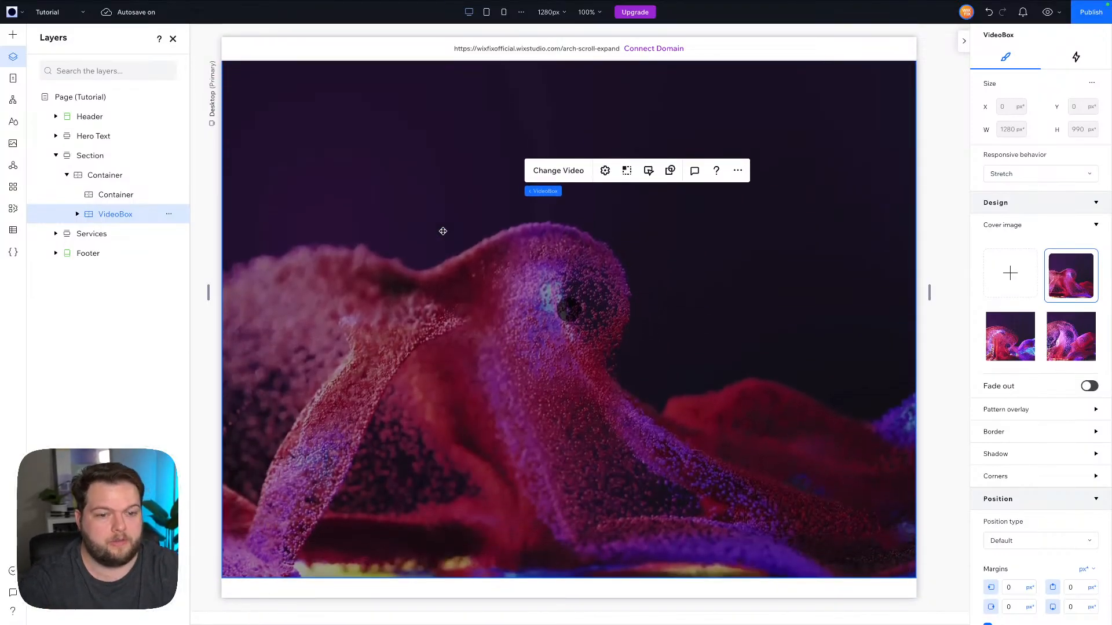
pyautogui.scroll(-3, 443, 231)
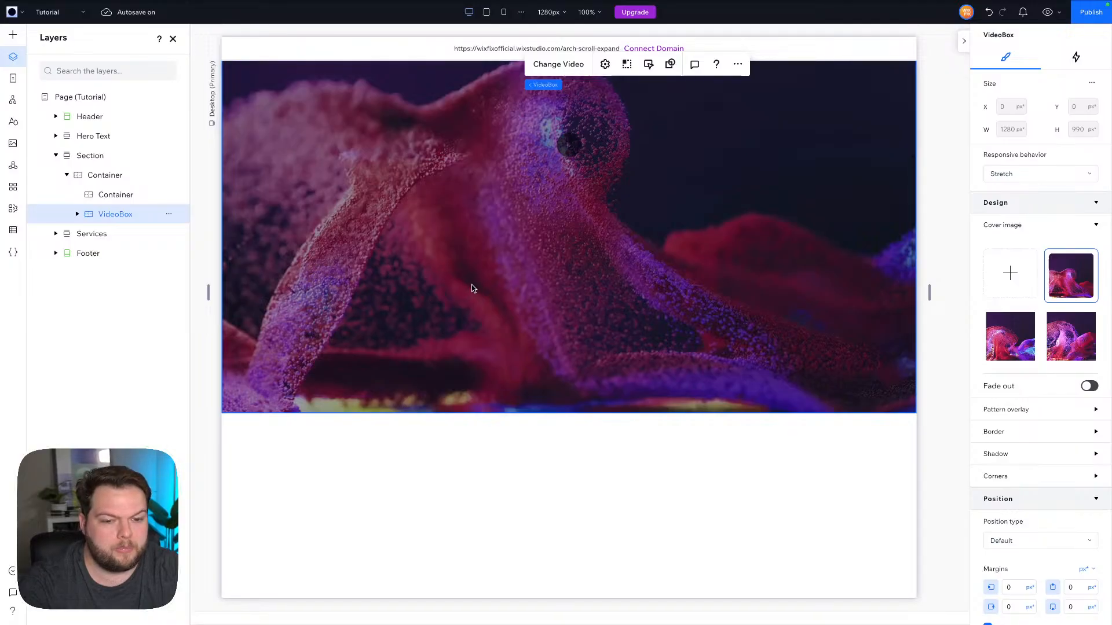
pyautogui.click(473, 288)
pyautogui.click(103, 213)
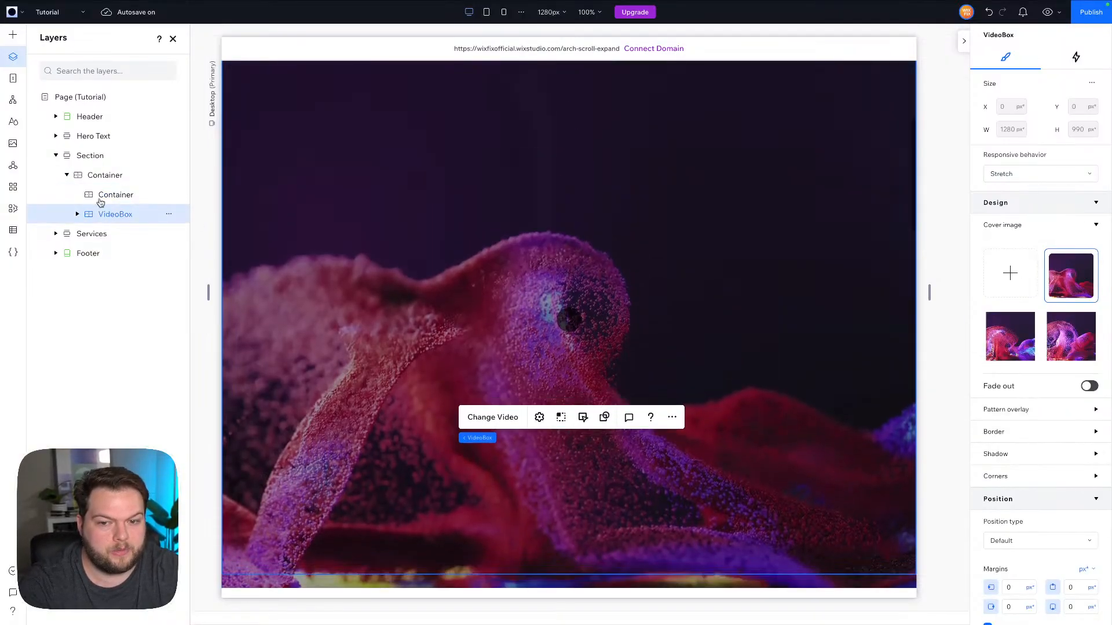
pyautogui.click(66, 178)
pyautogui.click(66, 176)
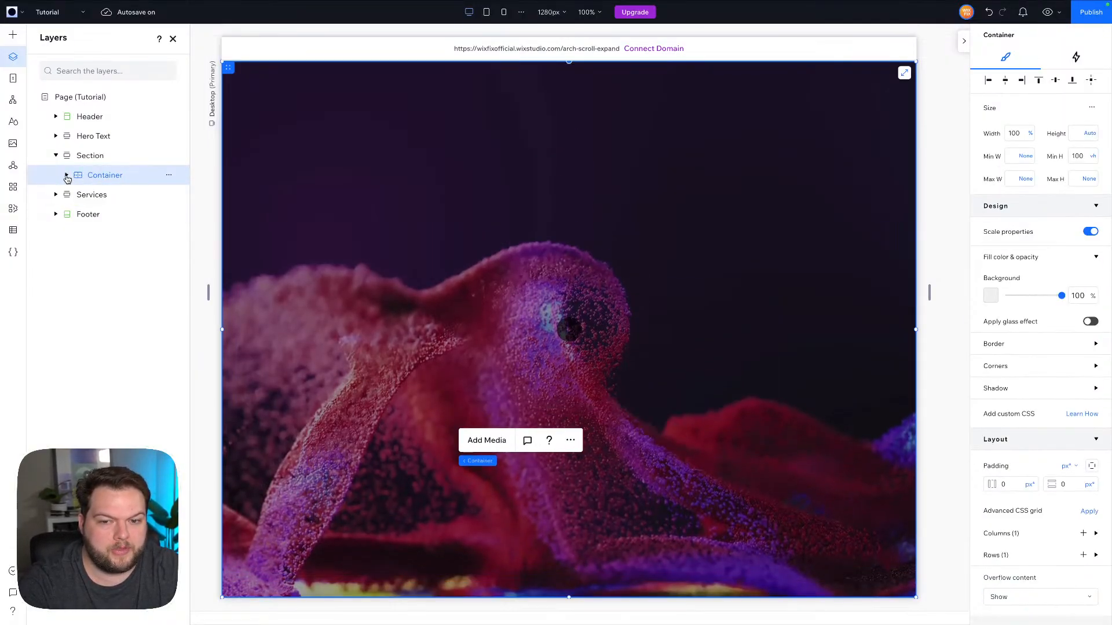
pyautogui.doubleClick(103, 177)
pyautogui.write('Vi')
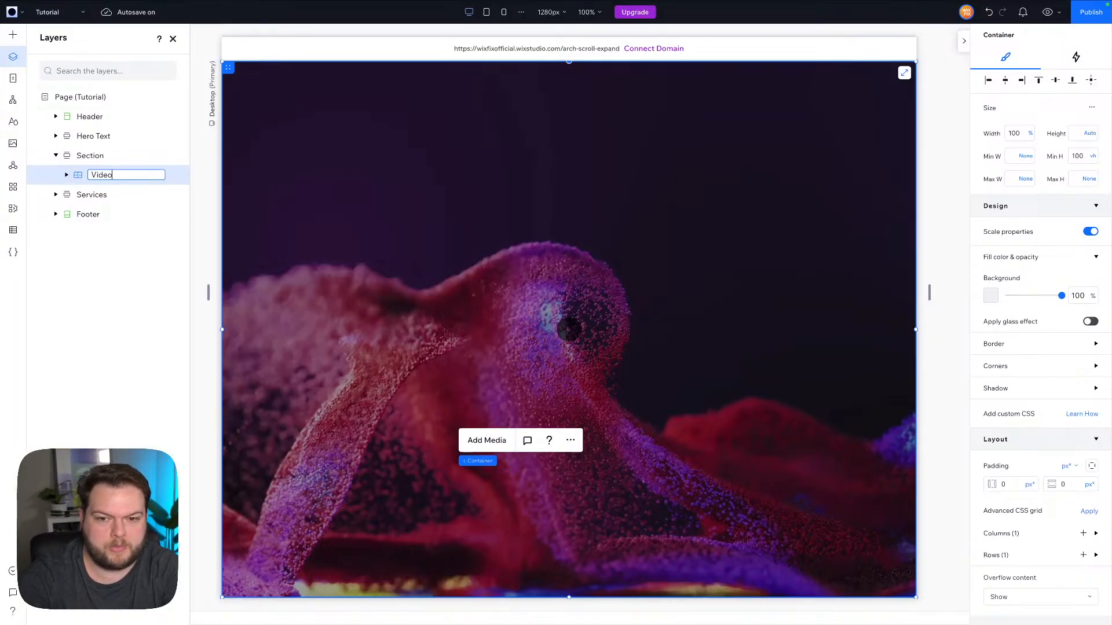
pyautogui.write('deo')
pyautogui.press('Return')
# Add a new container directly to the section, in the empty area below the Video container.
pyautogui.click(91, 158)
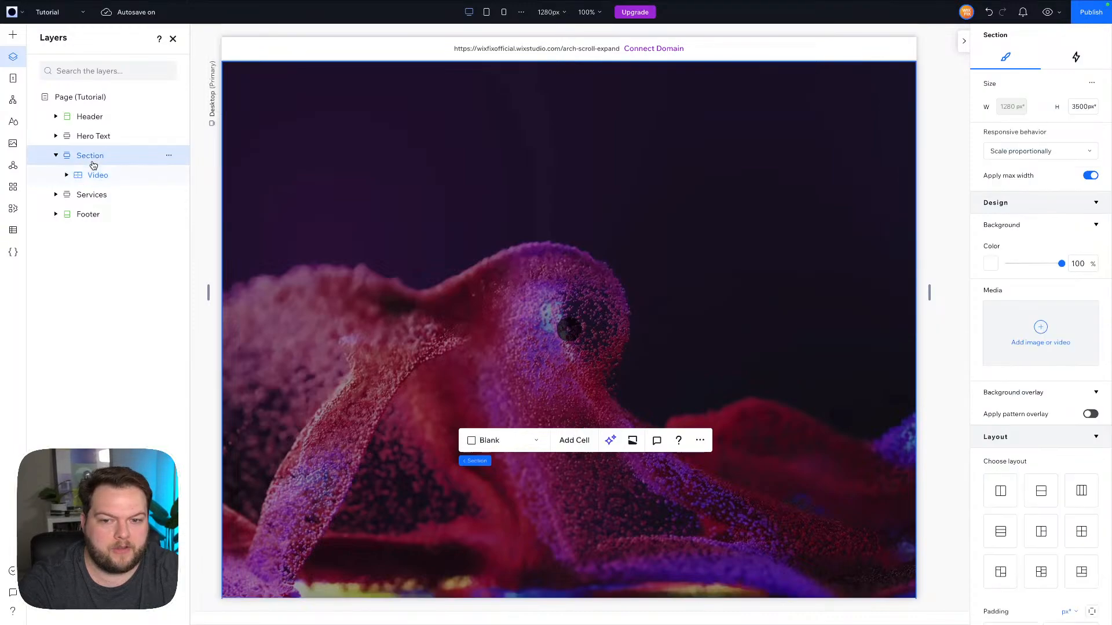
pyautogui.scroll(-5, 663, 286)
pyautogui.scroll(-3, 663, 287)
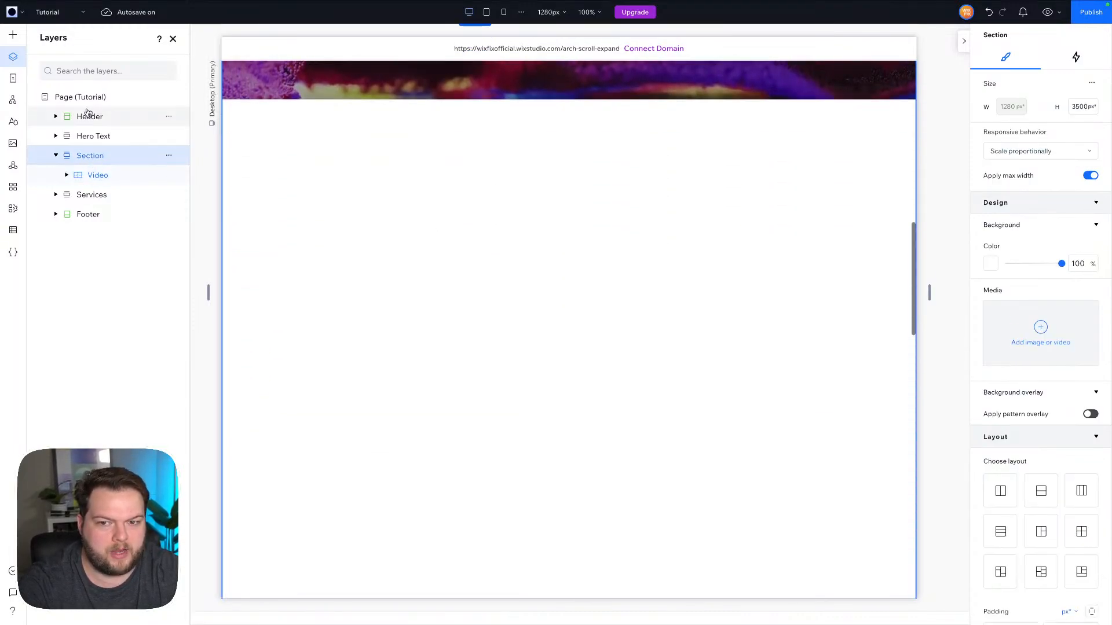
pyautogui.click(13, 35)
pyautogui.moveTo(190, 154); pyautogui.dragTo(491, 214)
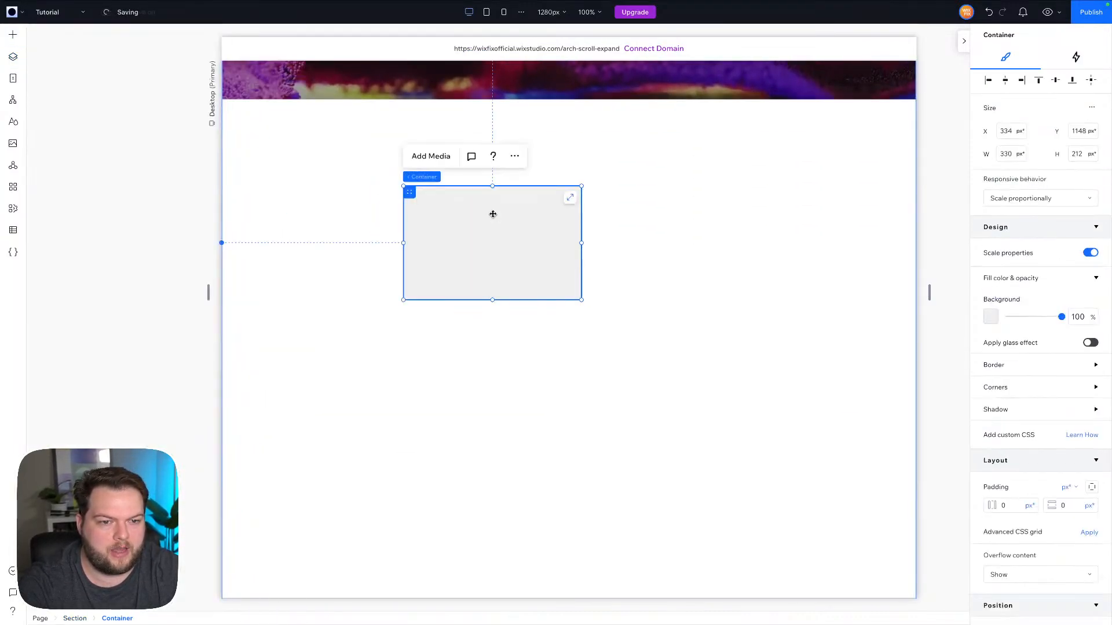
pyautogui.scroll(6, 640, 236)
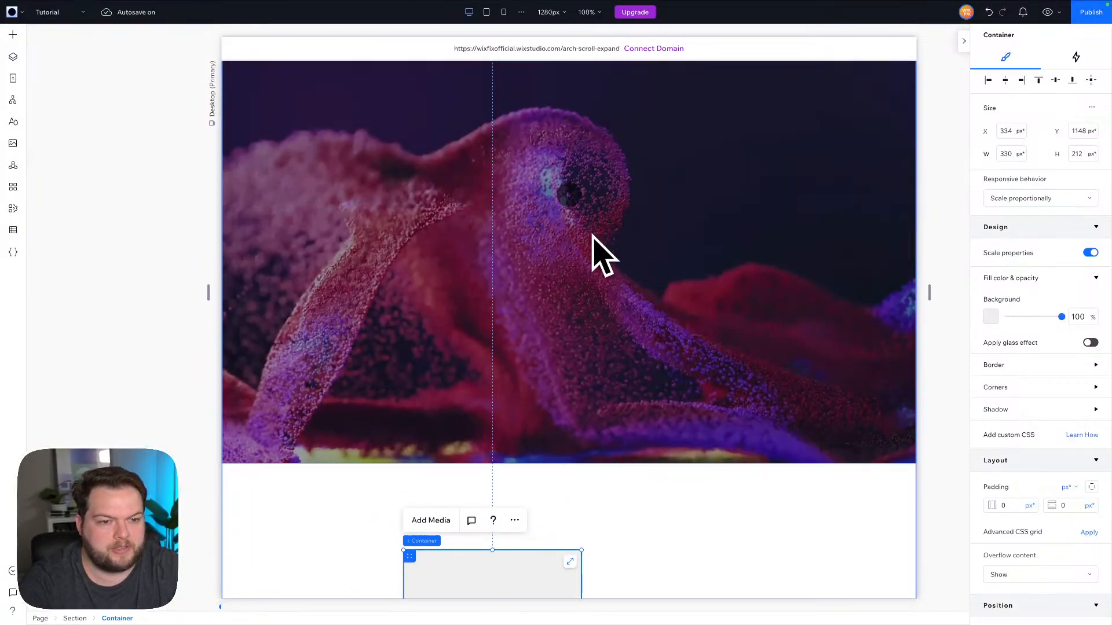
pyautogui.scroll(-2, 598, 253)
pyautogui.scroll(-3, 1000, 381)
pyautogui.scroll(3, 1013, 310)
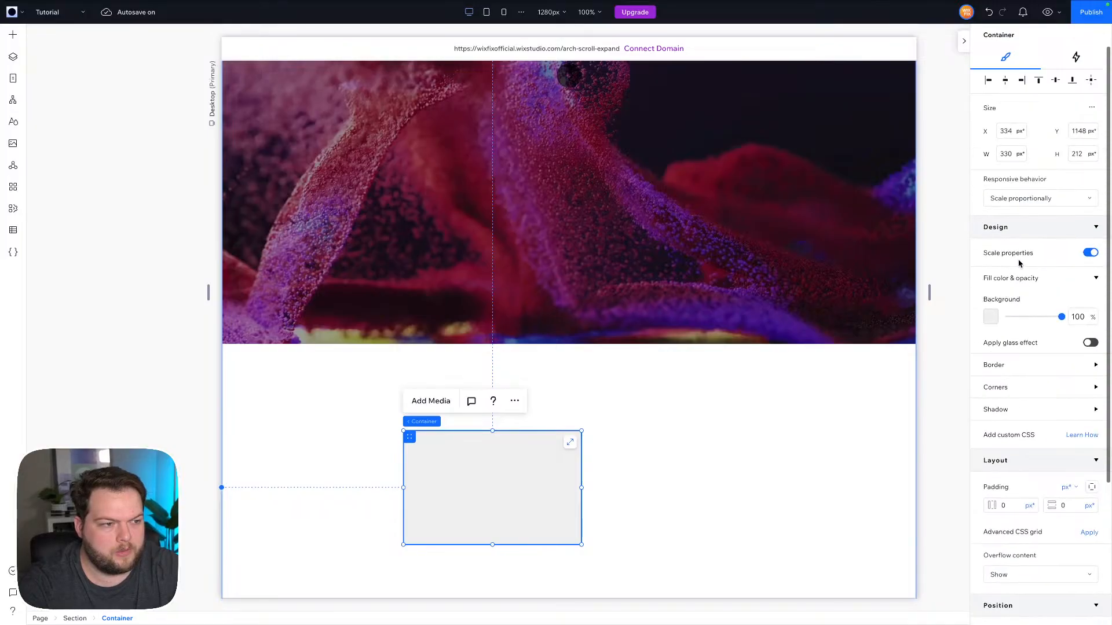
# Switch the new container to advanced sizing and set its width to 100% and minimum height to 100vh.
pyautogui.hotkey('shift', 'a')
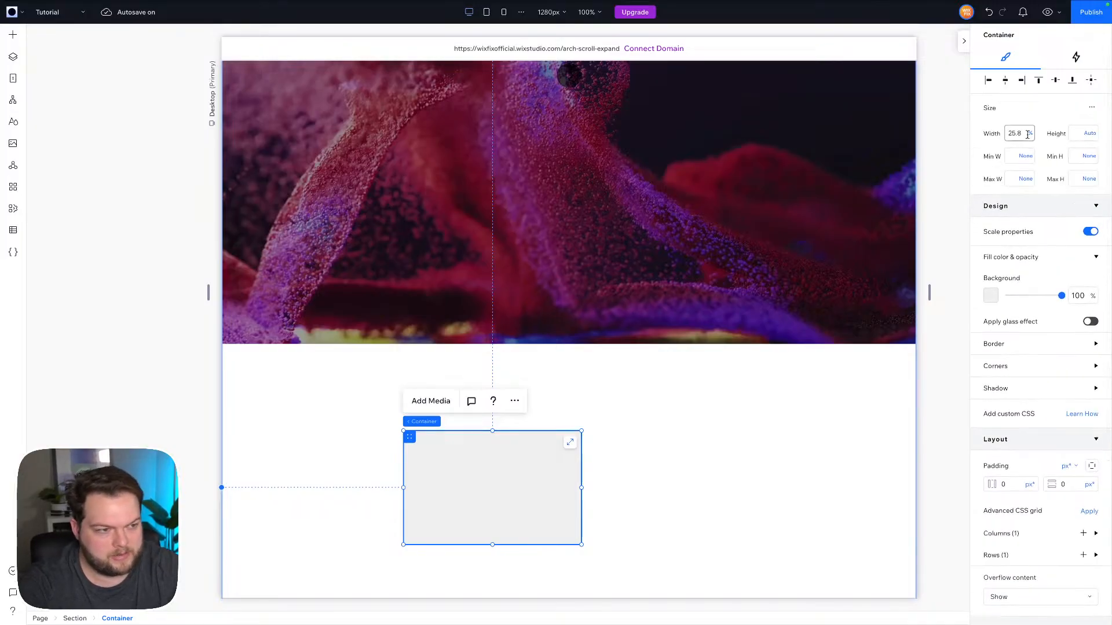
pyautogui.click(1094, 110)
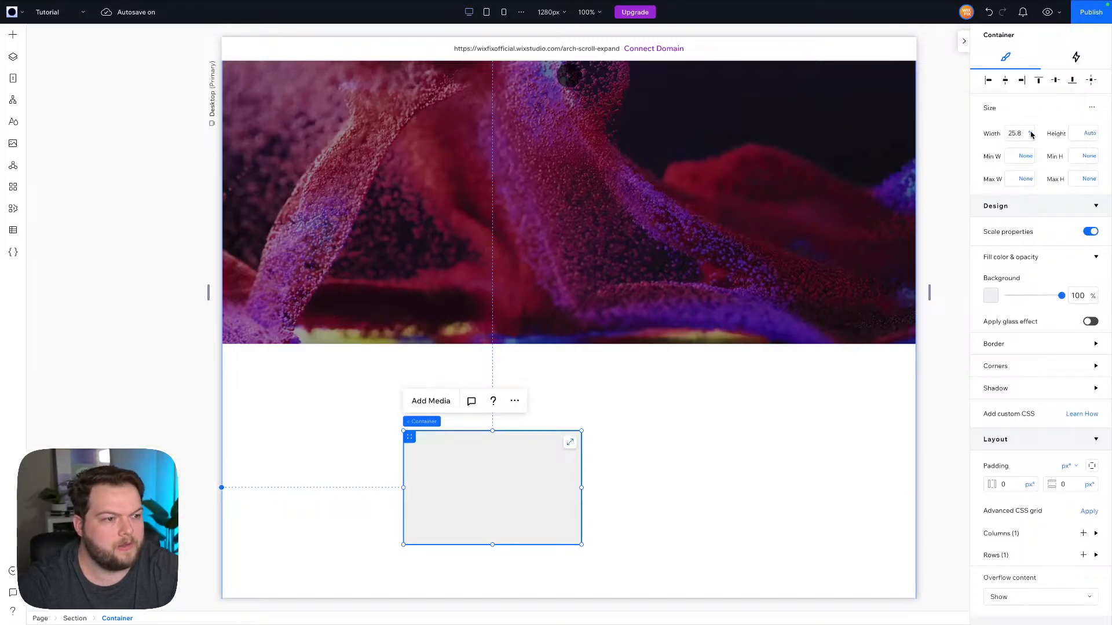
pyautogui.click(1014, 134)
pyautogui.write('1')
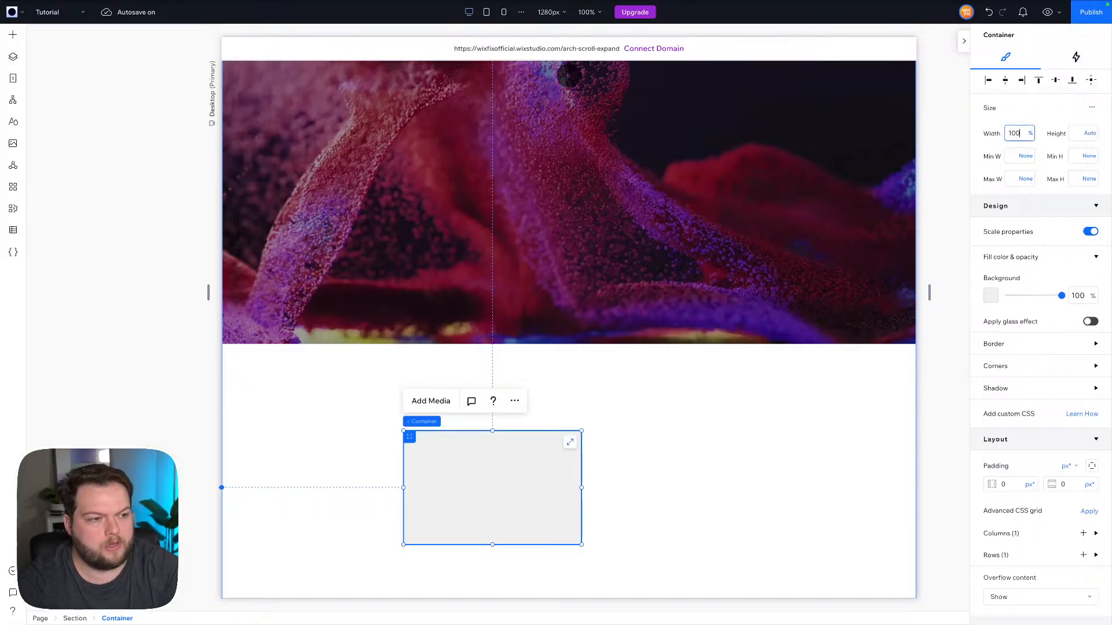
pyautogui.write('00')
pyautogui.press('Return')
pyautogui.click(1071, 157)
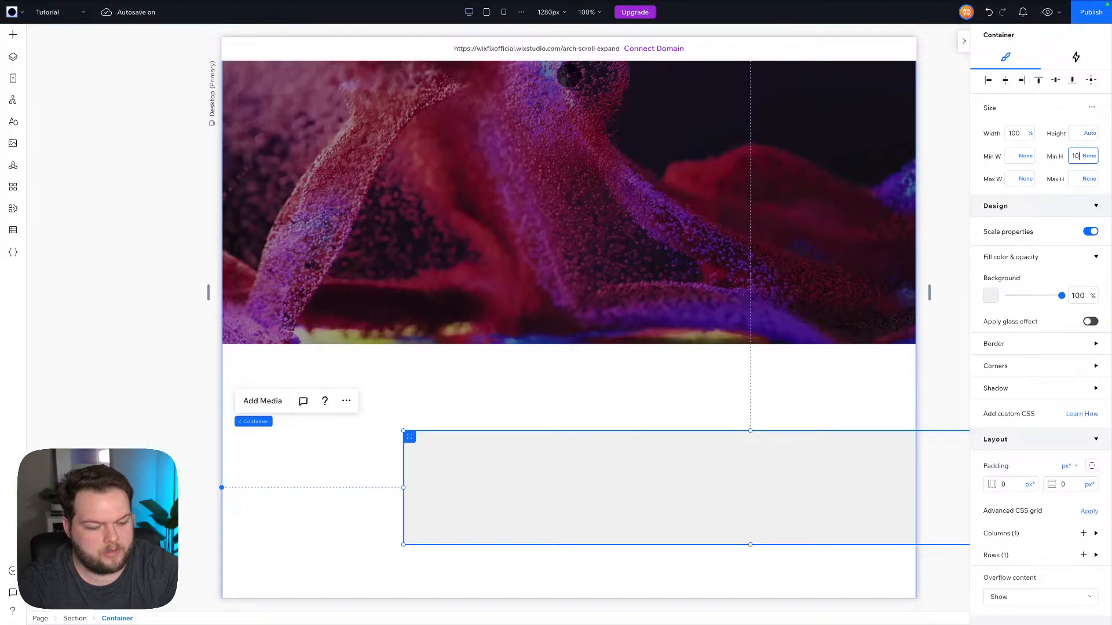
pyautogui.write('100vh')
pyautogui.press('Return')
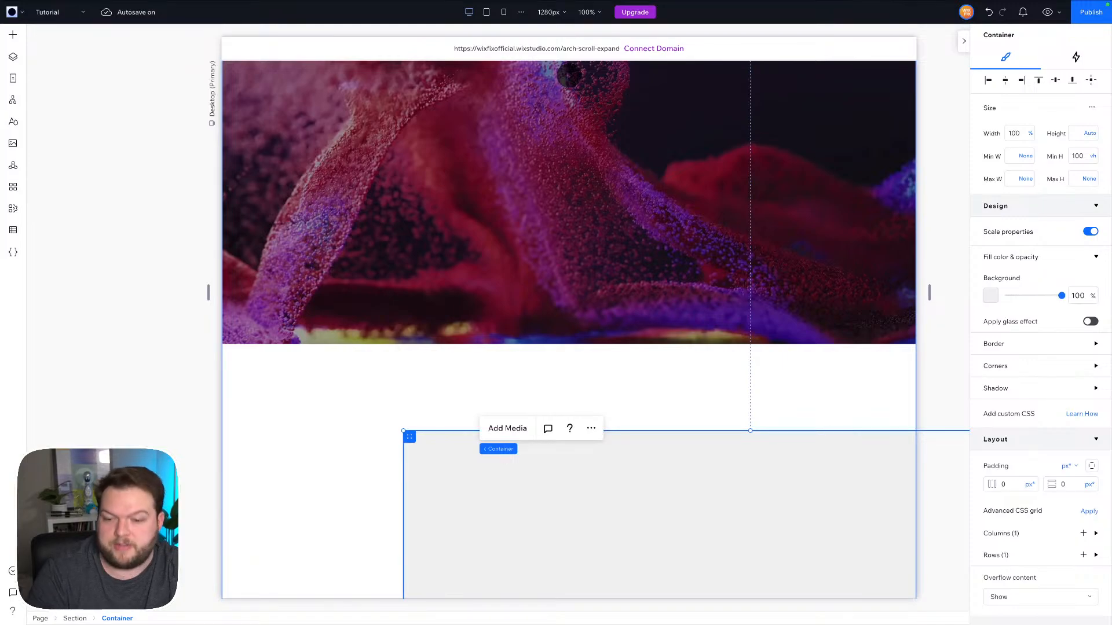
pyautogui.scroll(-5, 623, 259)
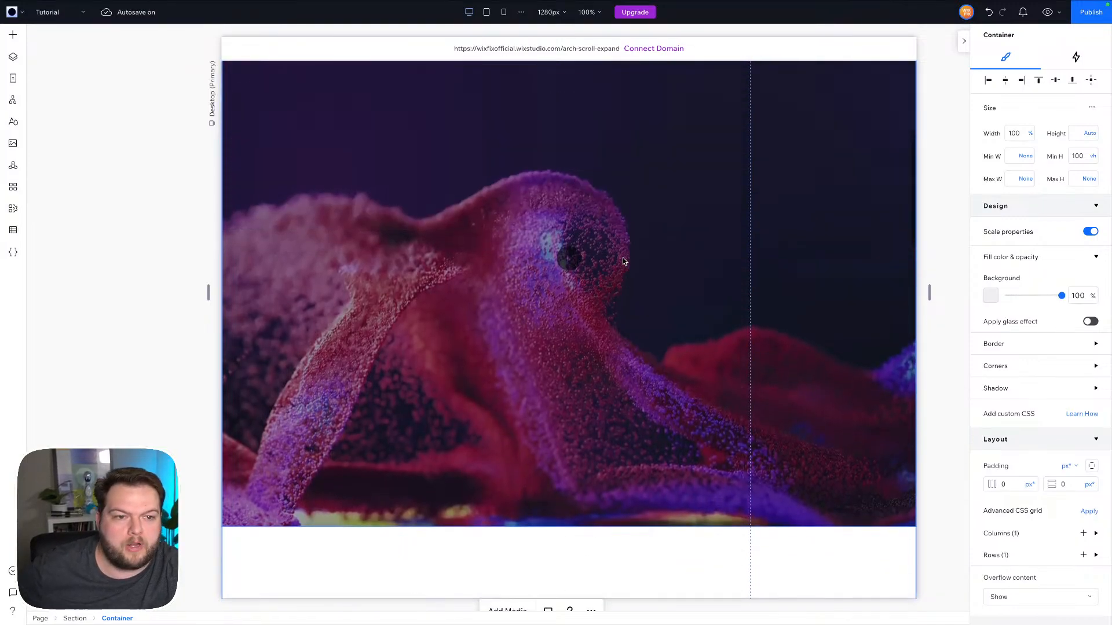
pyautogui.scroll(-1, 555, 224)
pyautogui.scroll(-8, 530, 157)
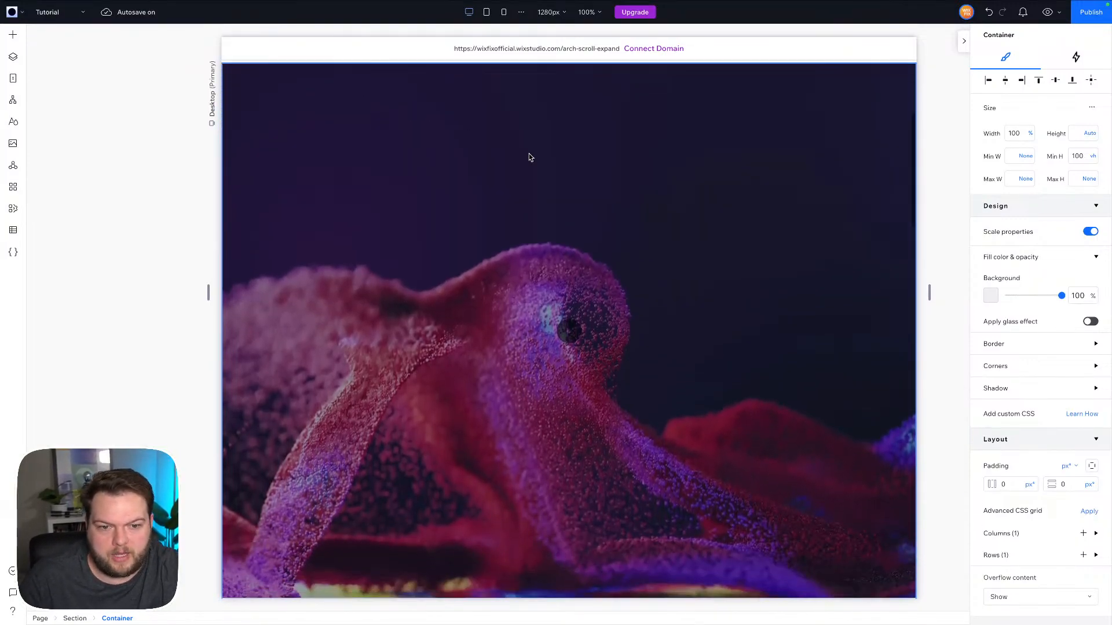
pyautogui.scroll(-3, 583, 387)
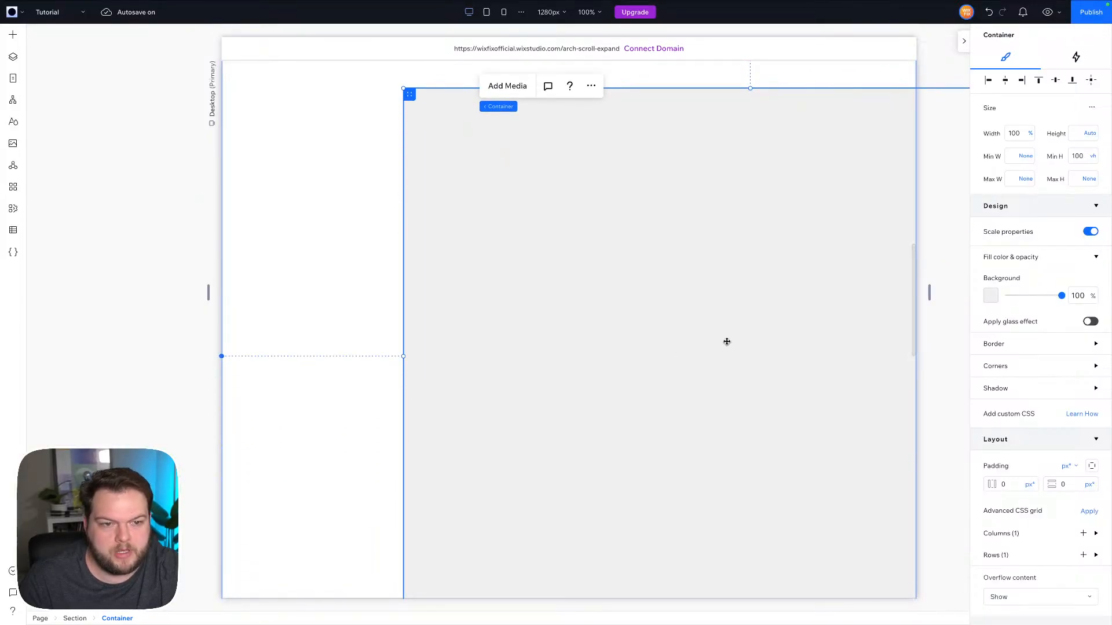
# Align the new container to the section's horizontal centre and top edge, and set its position type to Sticky.
pyautogui.moveTo(593, 206); pyautogui.dragTo(414, 190)
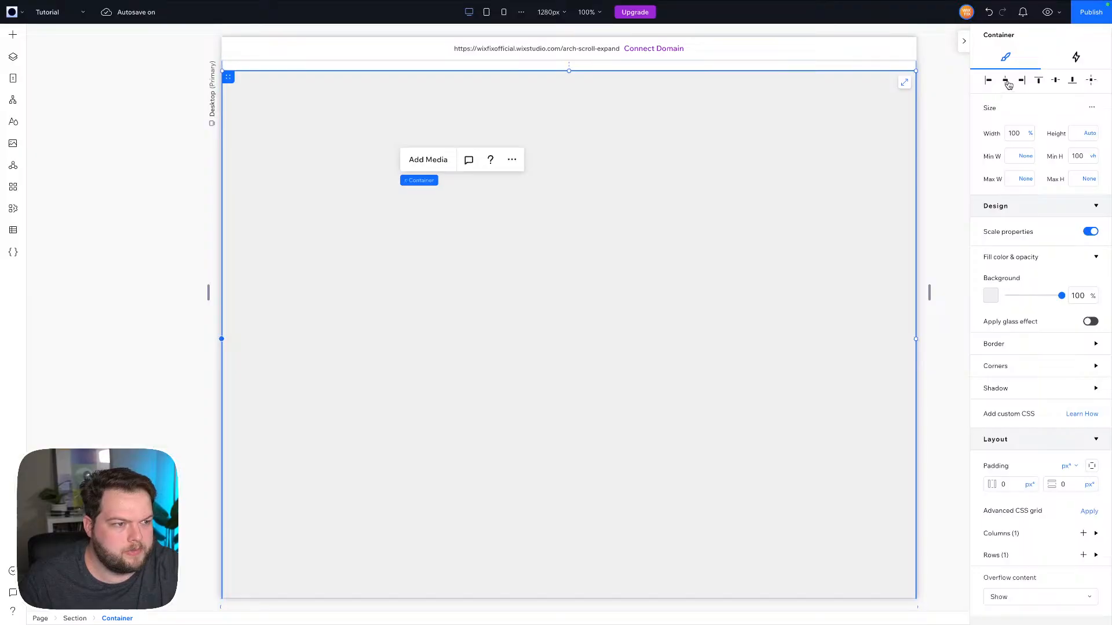
pyautogui.click(1038, 82)
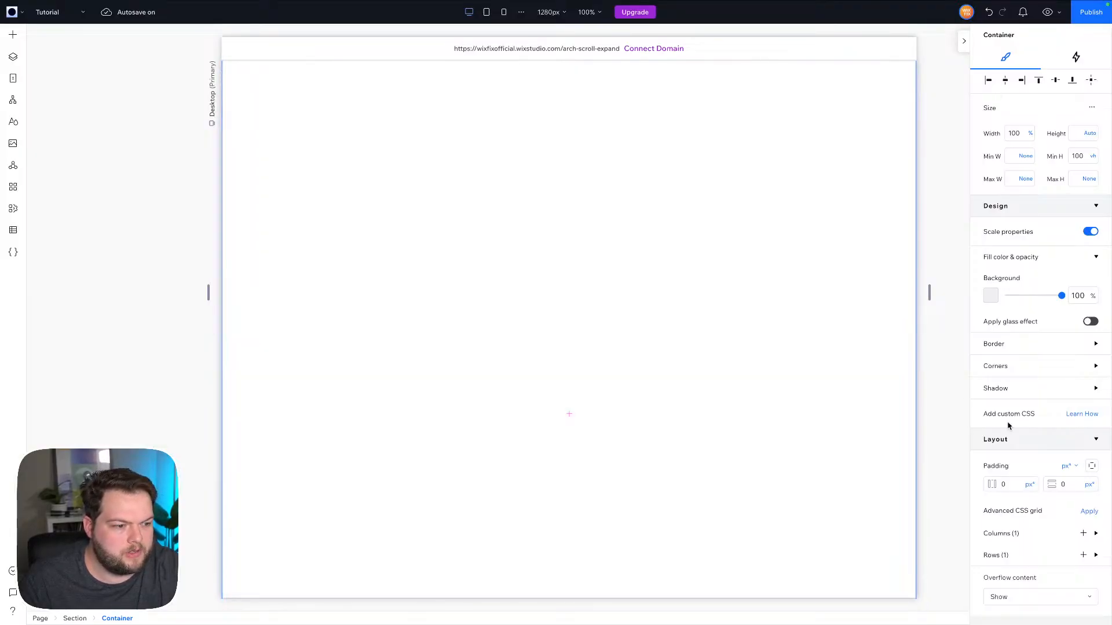
pyautogui.scroll(-3, 1020, 446)
pyautogui.click(1002, 459)
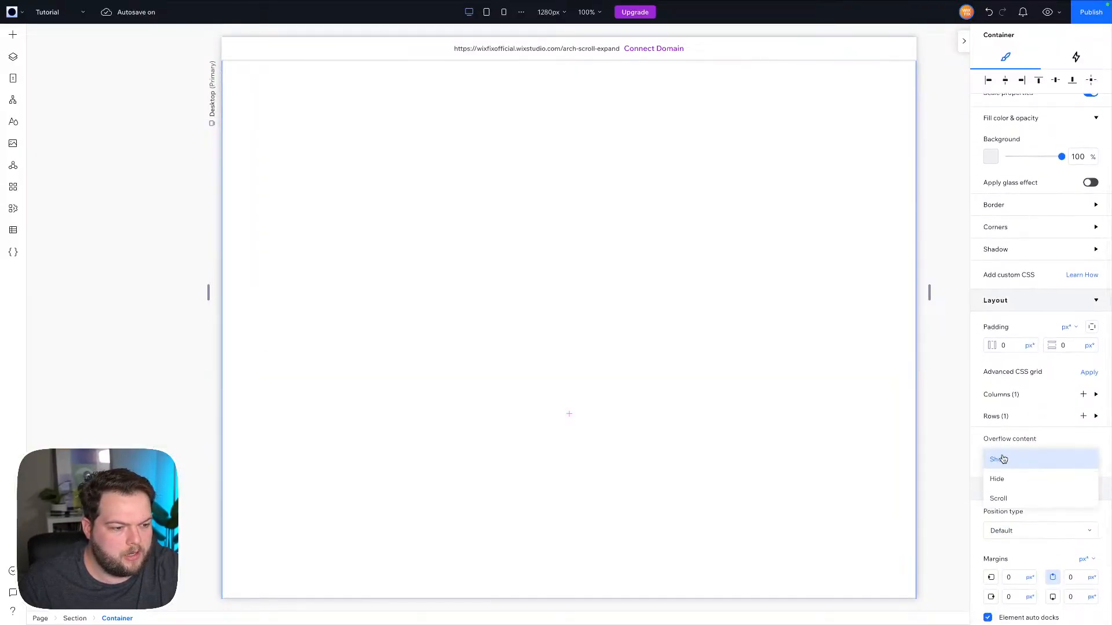
pyautogui.click(1003, 459)
pyautogui.click(1005, 531)
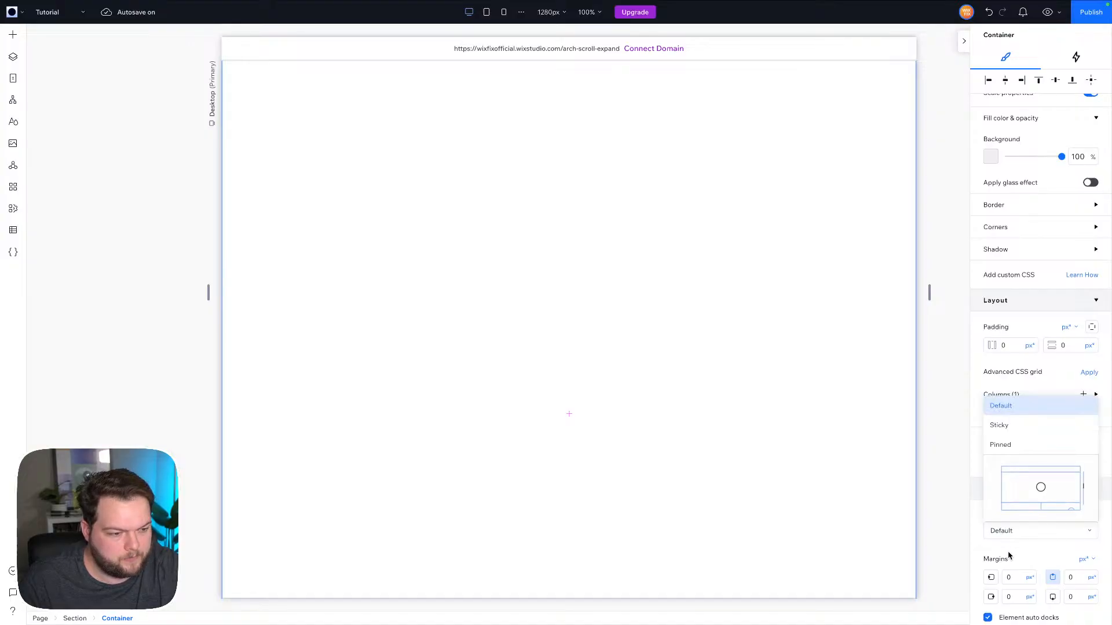
pyautogui.click(1008, 426)
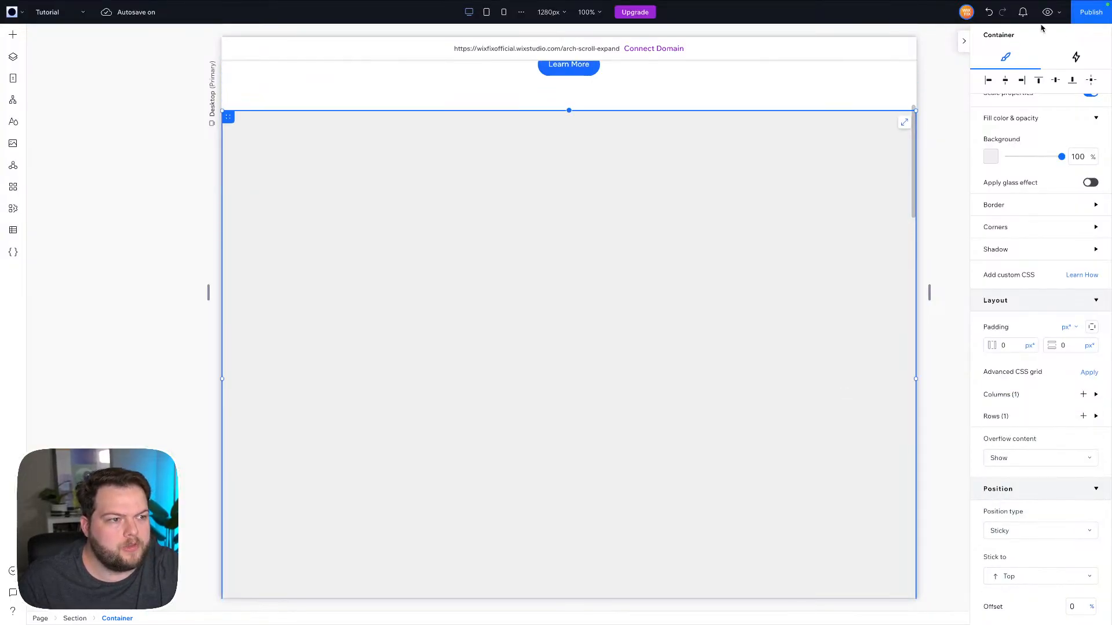
# Preview the page and scroll through it to check how the sticky container behaves over the video.
pyautogui.click(1047, 13)
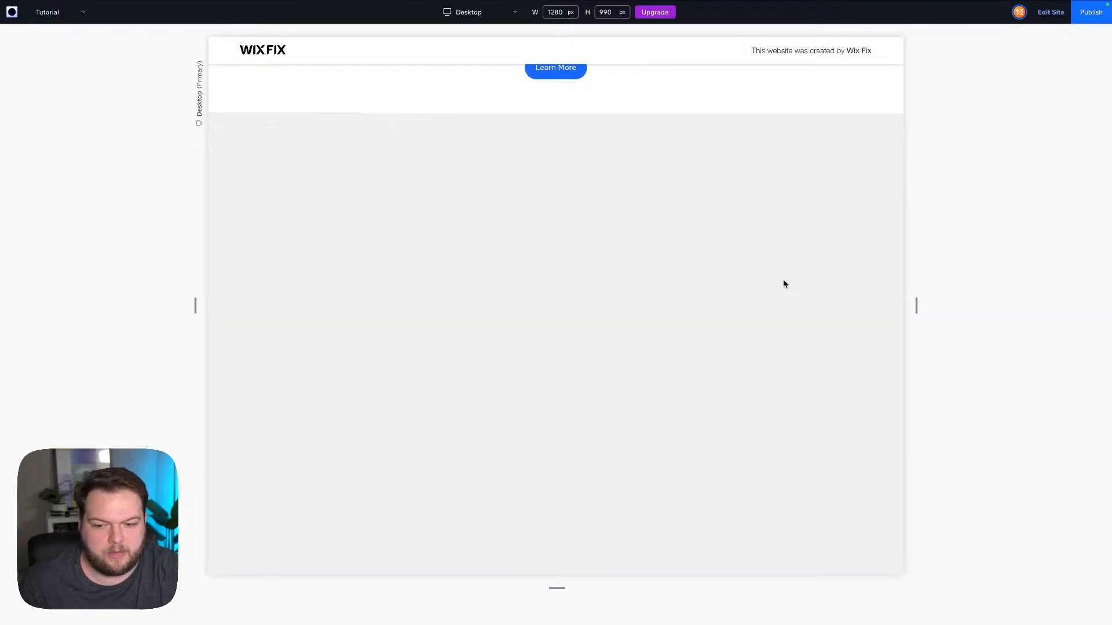
pyautogui.scroll(-5, 783, 284)
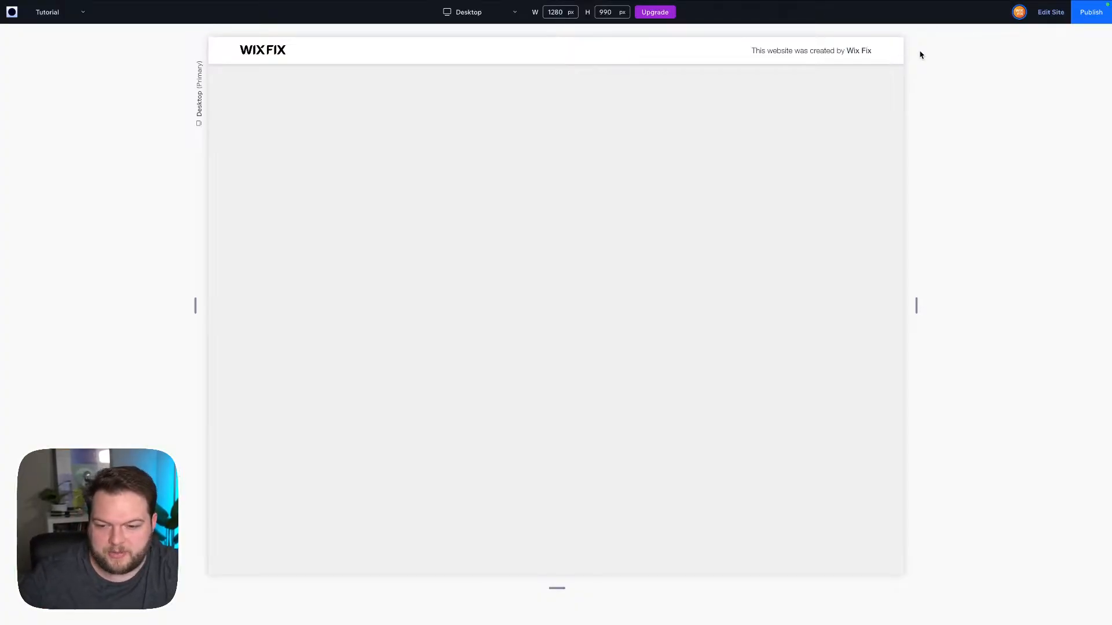
pyautogui.click(1047, 12)
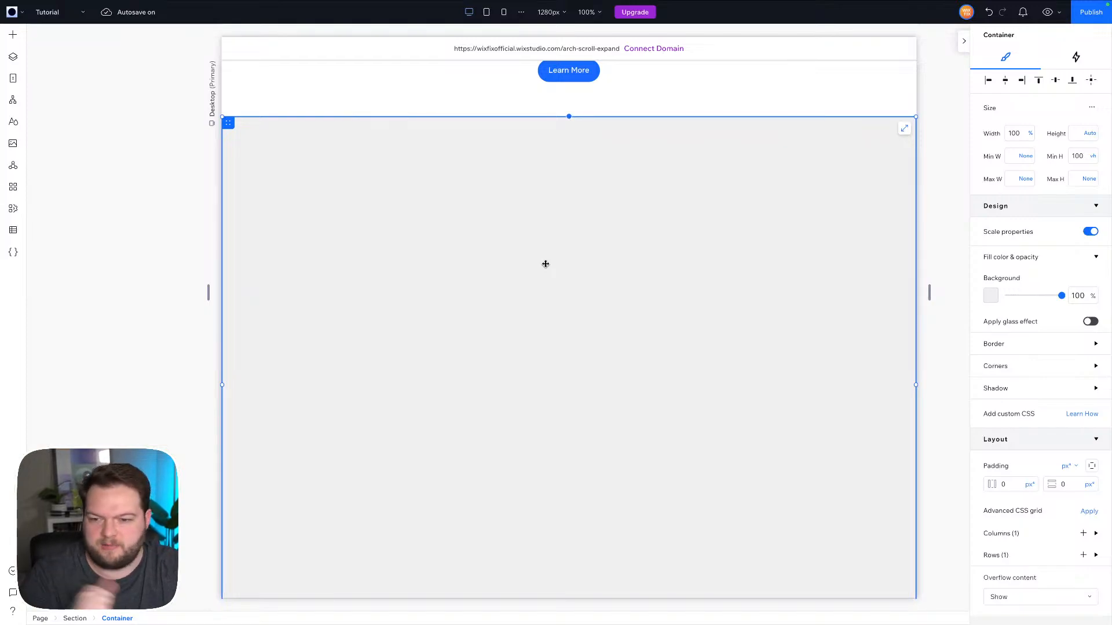
pyautogui.scroll(2, 477, 218)
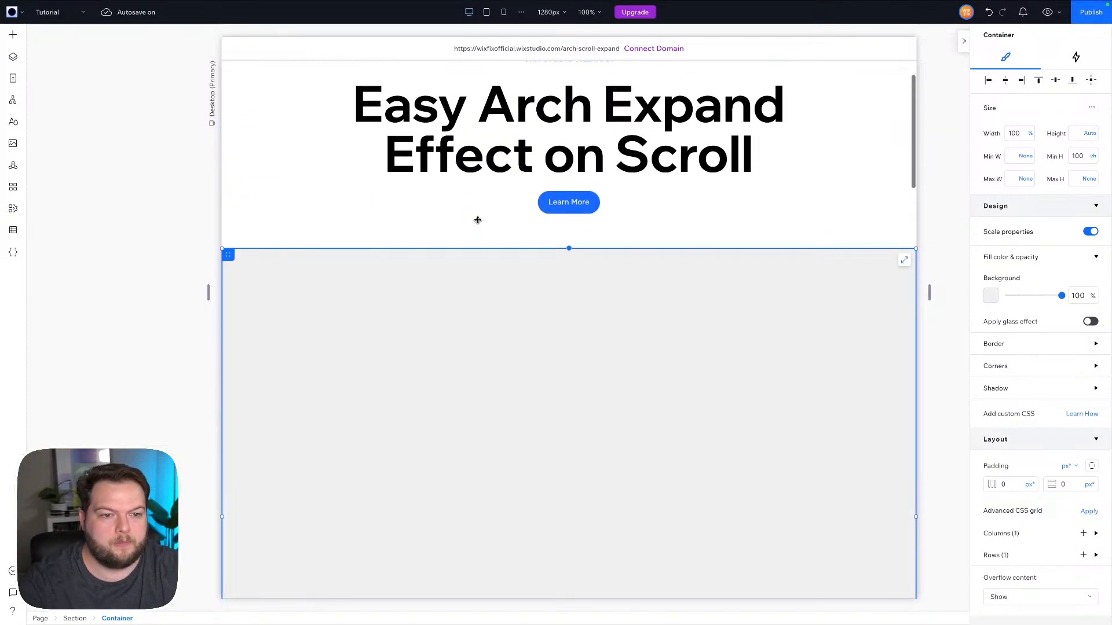
pyautogui.scroll(-3, 477, 218)
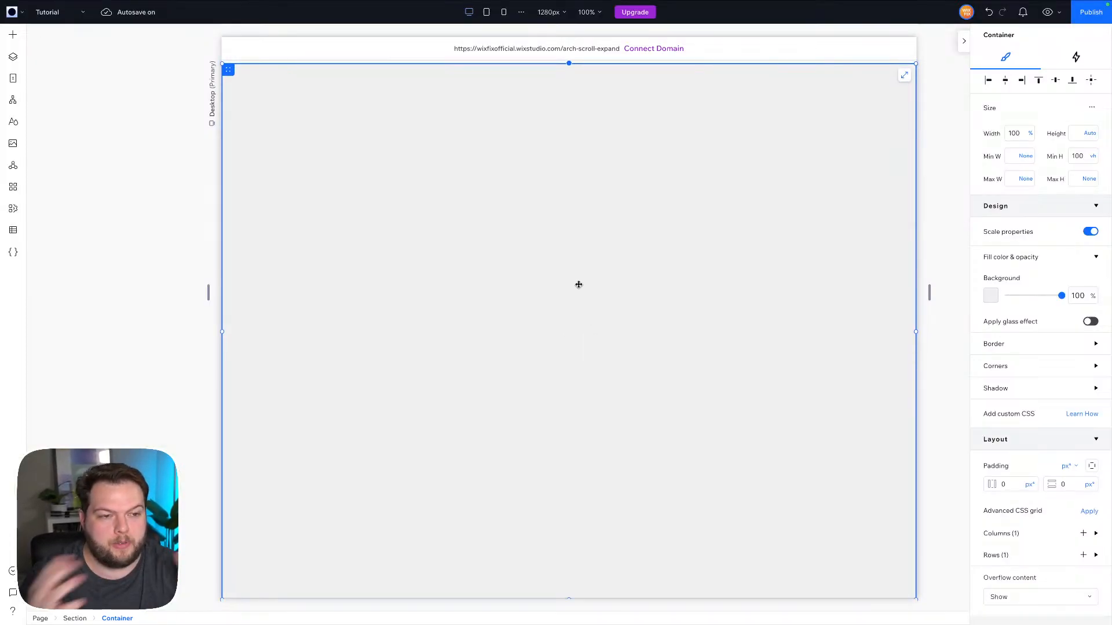
# Apply an advanced CSS grid with a 2x1 layout to the sticky container and set its background opacity to 0%.
pyautogui.scroll(-1, 1020, 316)
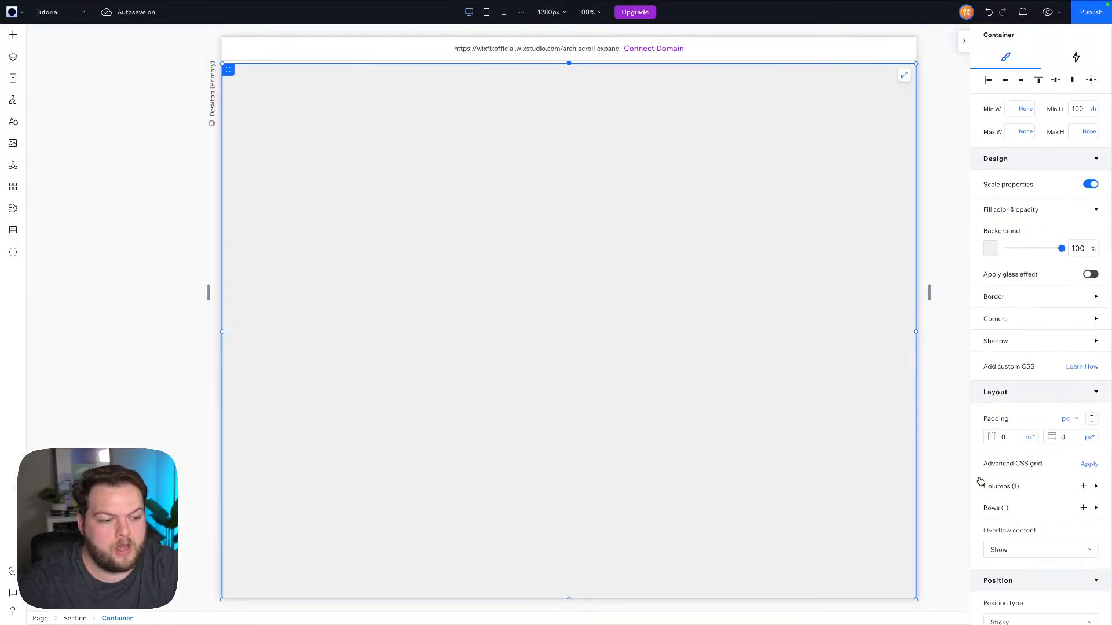
pyautogui.click(1091, 465)
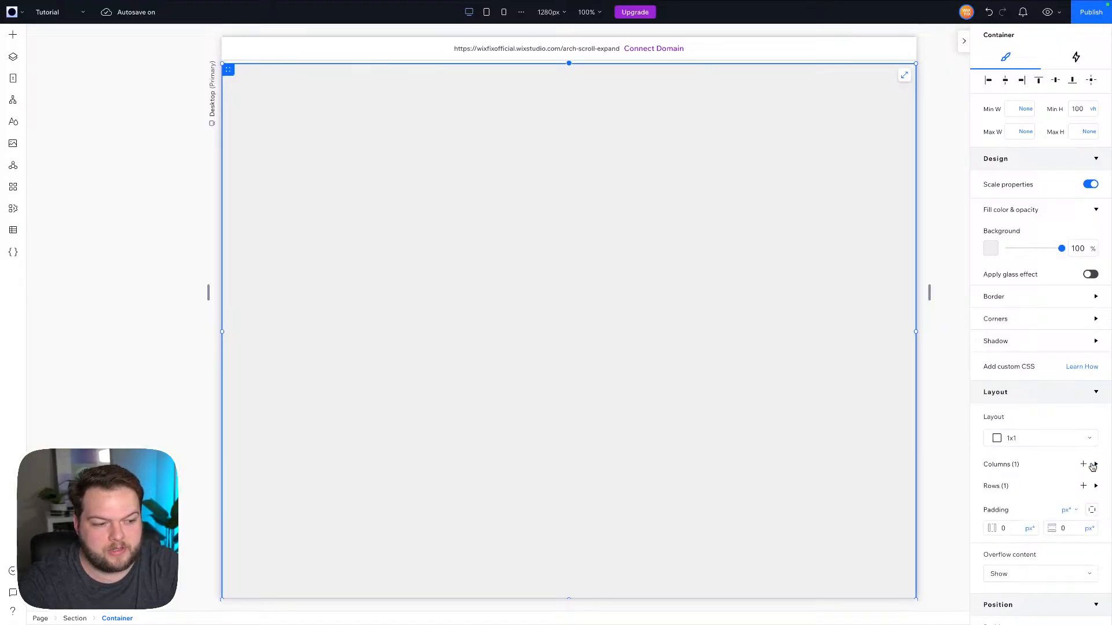
pyautogui.click(1011, 438)
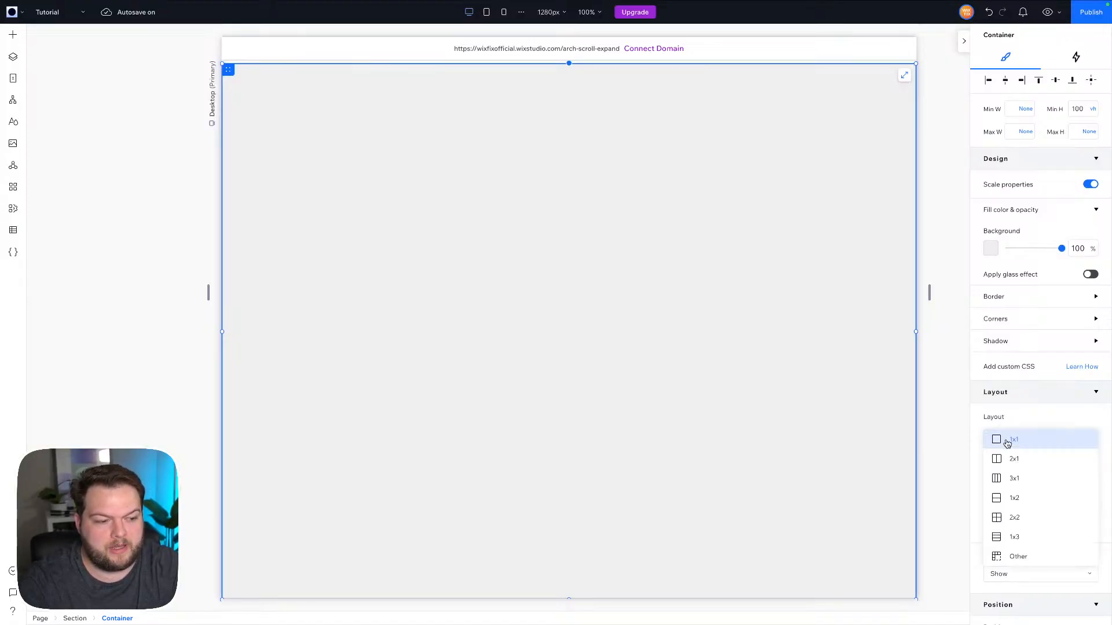
pyautogui.click(1015, 458)
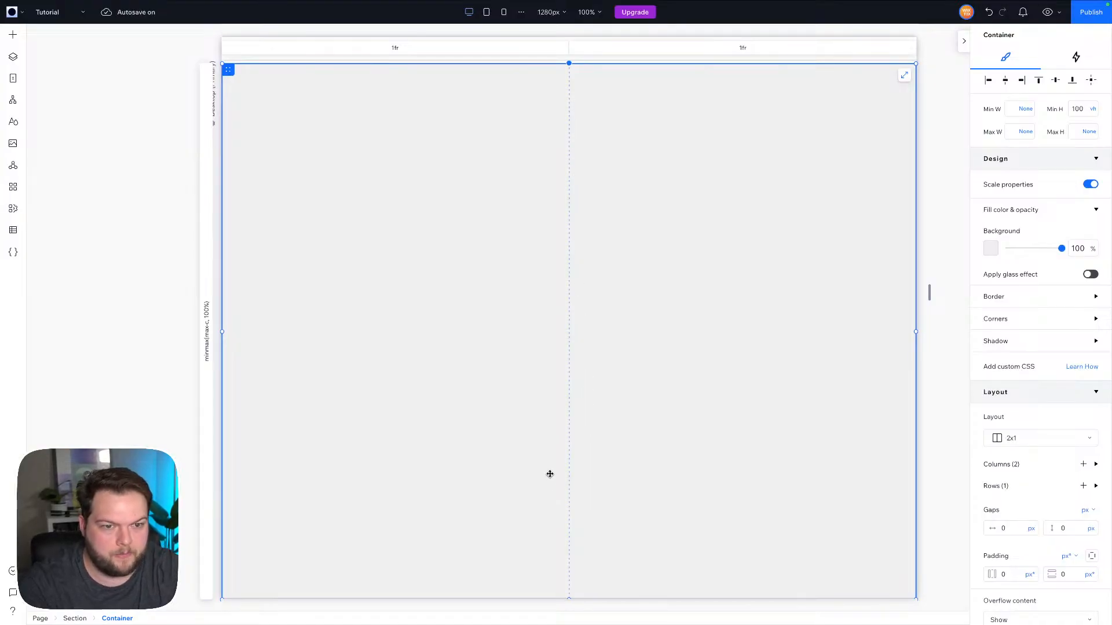
pyautogui.click(1080, 250)
pyautogui.write('0')
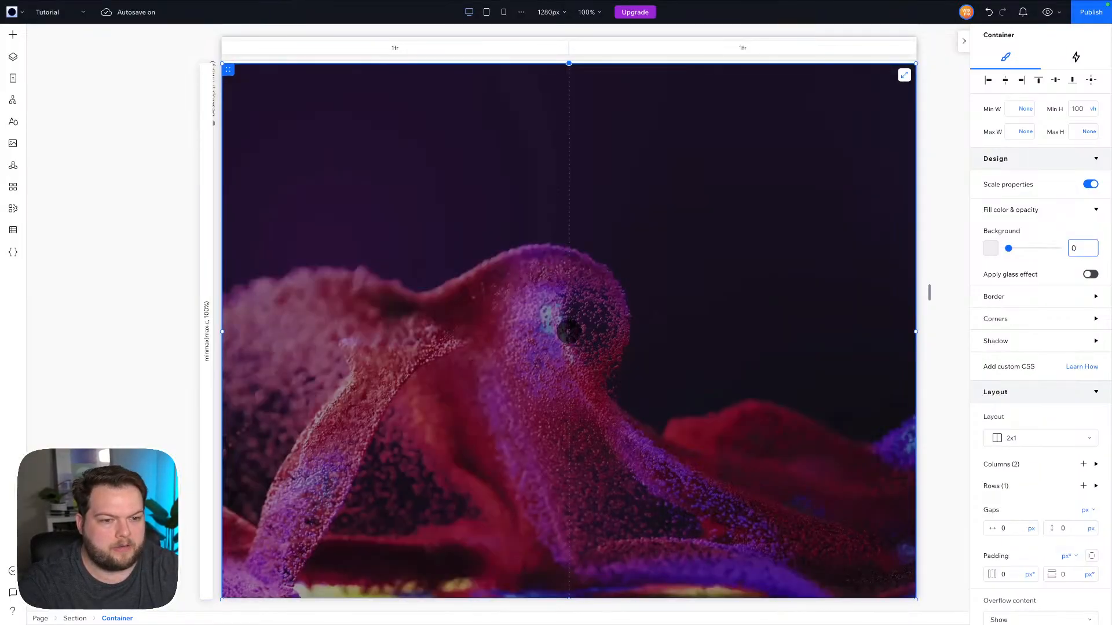
# Add a container inside the grid's left column and stretch it to fill the whole cell.
pyautogui.click(13, 35)
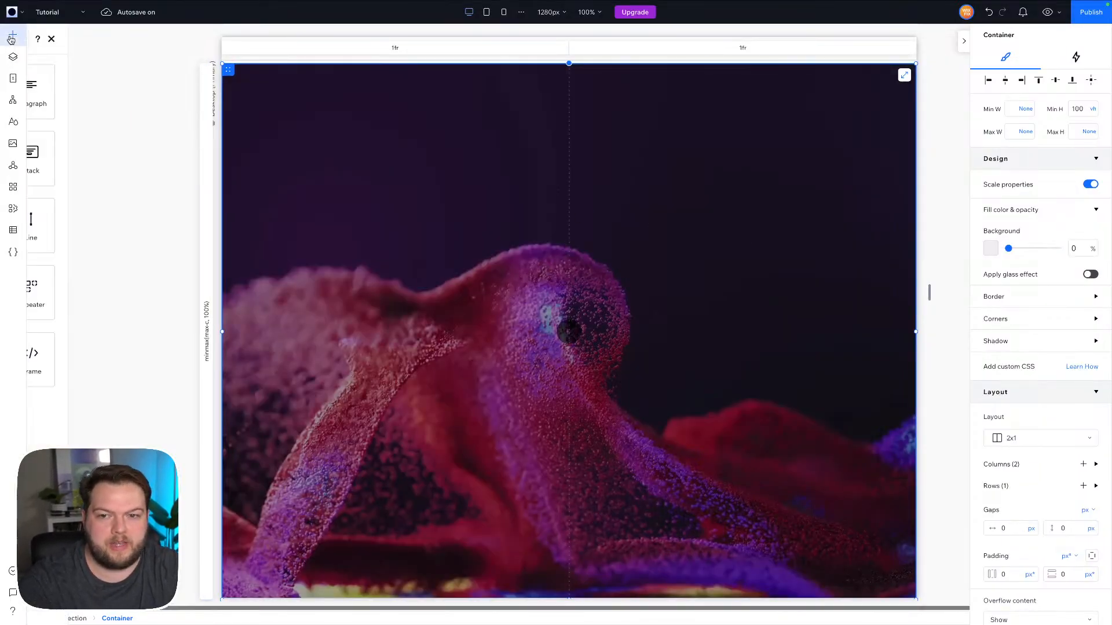
pyautogui.moveTo(207, 157); pyautogui.dragTo(372, 278)
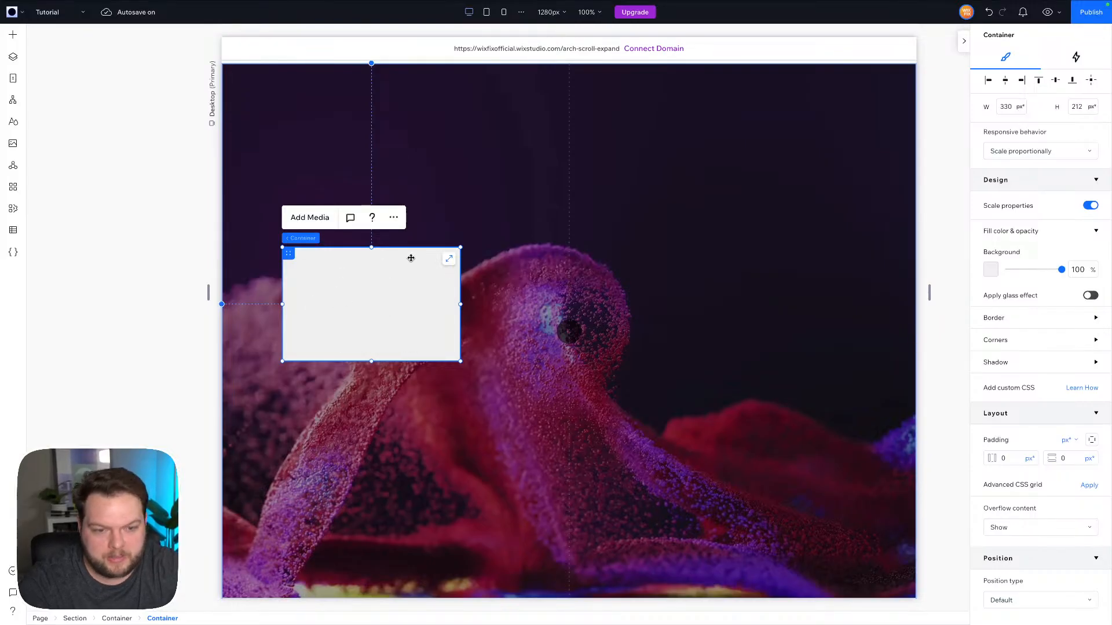
pyautogui.click(448, 258)
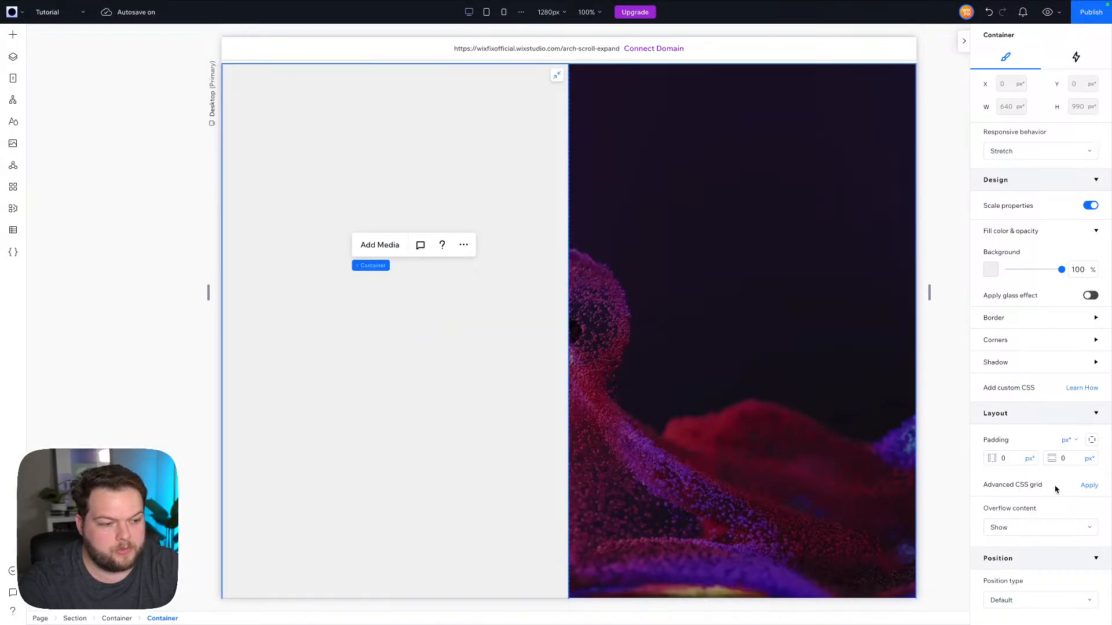
# Give the left column's container a 2x1 advanced CSS grid and set its background opacity to 0%.
pyautogui.click(1091, 490)
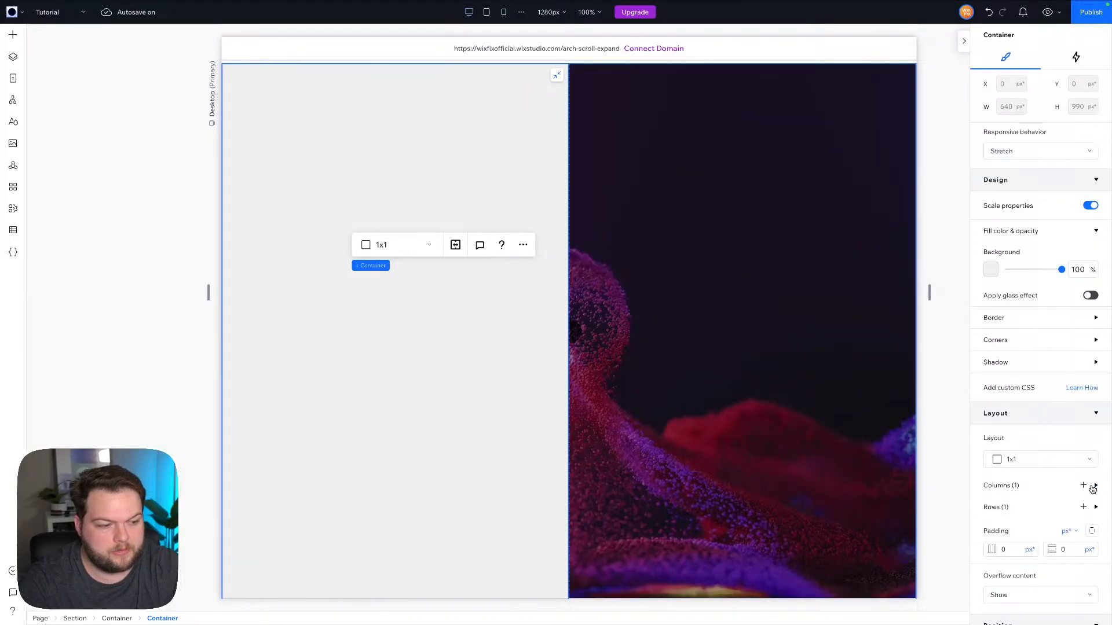
pyautogui.click(1020, 461)
pyautogui.click(1022, 480)
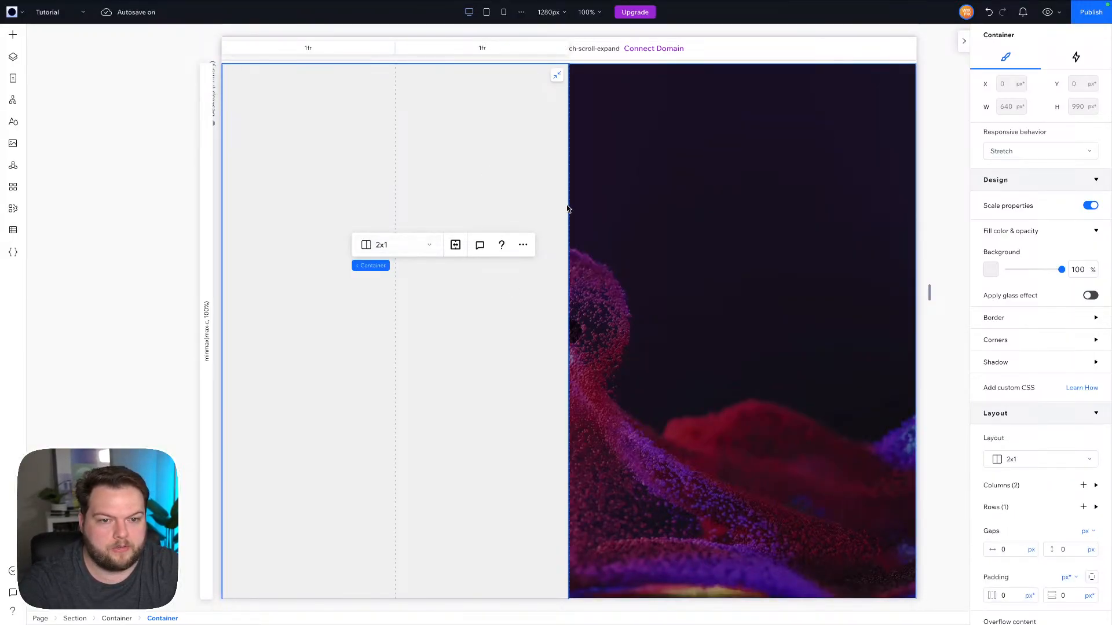
pyautogui.click(1077, 270)
pyautogui.write('0')
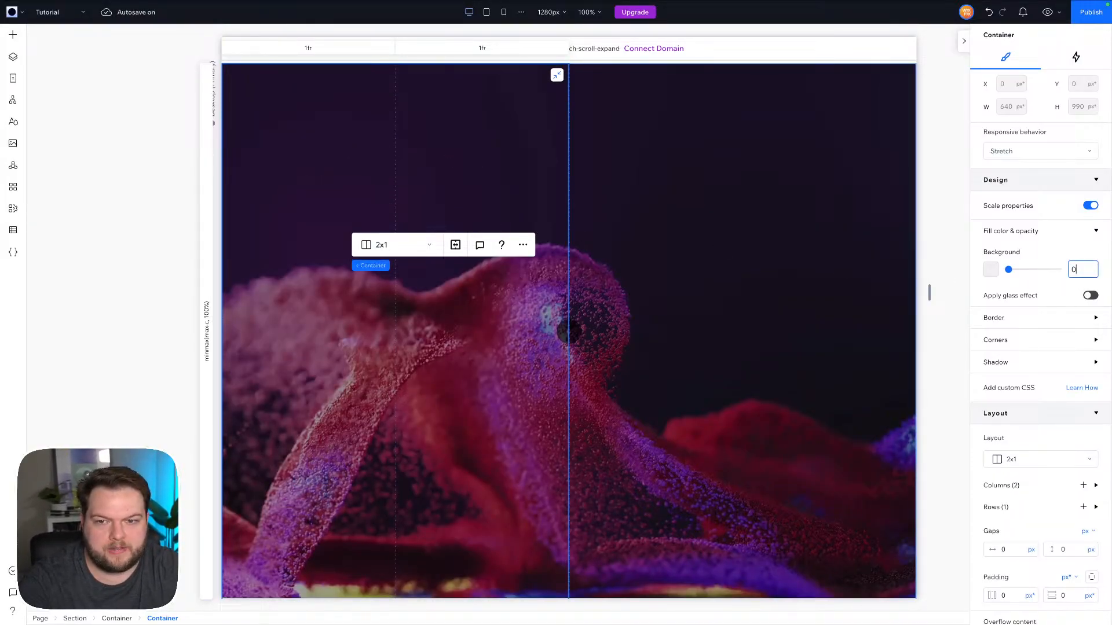
# Add another container in the left cell of the nested 2x1 grid and stretch it to fill that cell.
pyautogui.click(13, 35)
pyautogui.moveTo(216, 184); pyautogui.dragTo(347, 294)
pyautogui.click(387, 291)
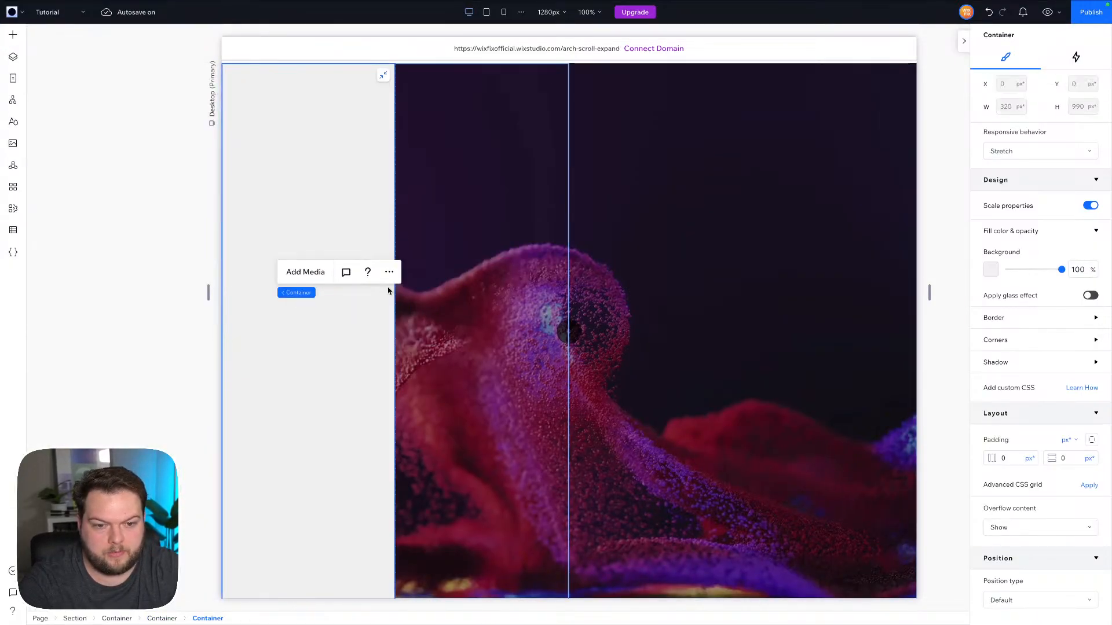
# Change the stretched innermost container's background fill to white, #FFFFFF.
pyautogui.click(990, 270)
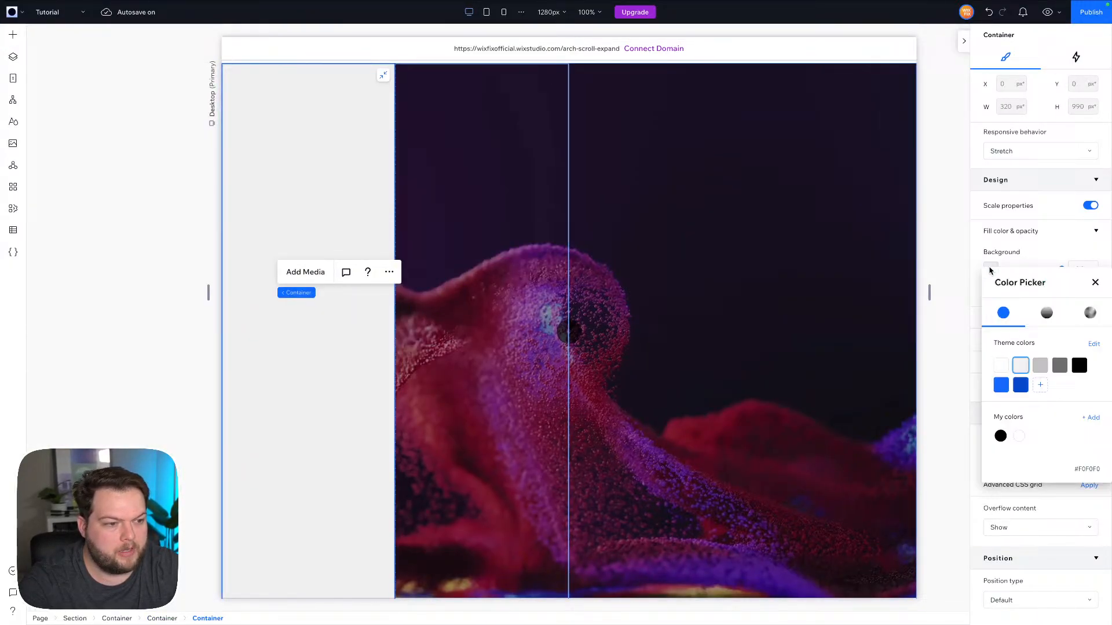
pyautogui.click(1005, 367)
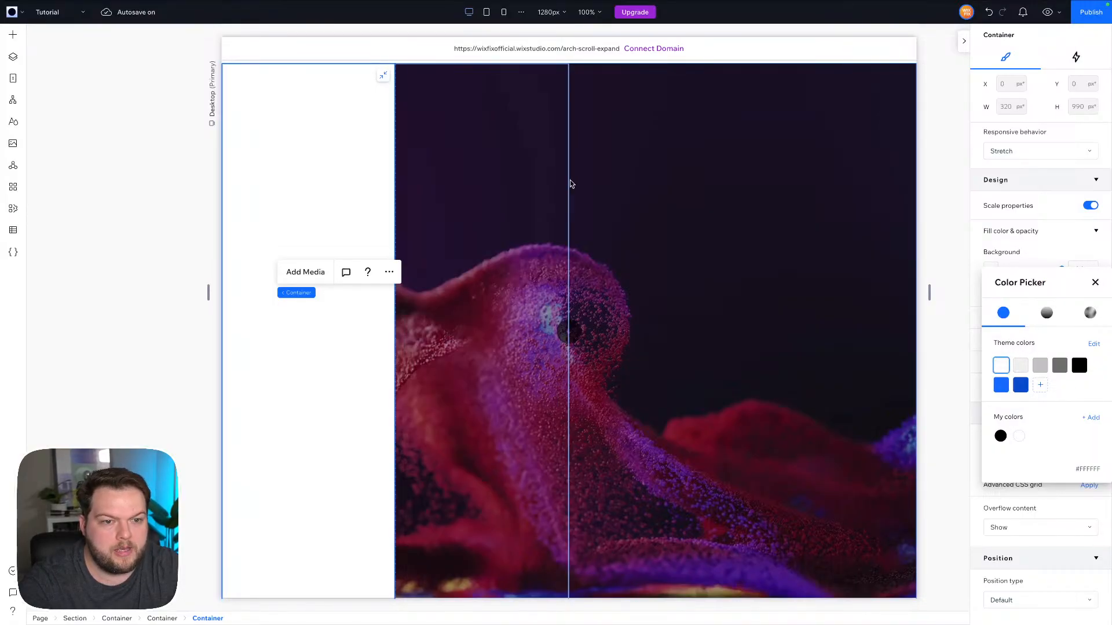
pyautogui.click(946, 237)
pyautogui.scroll(5, 944, 236)
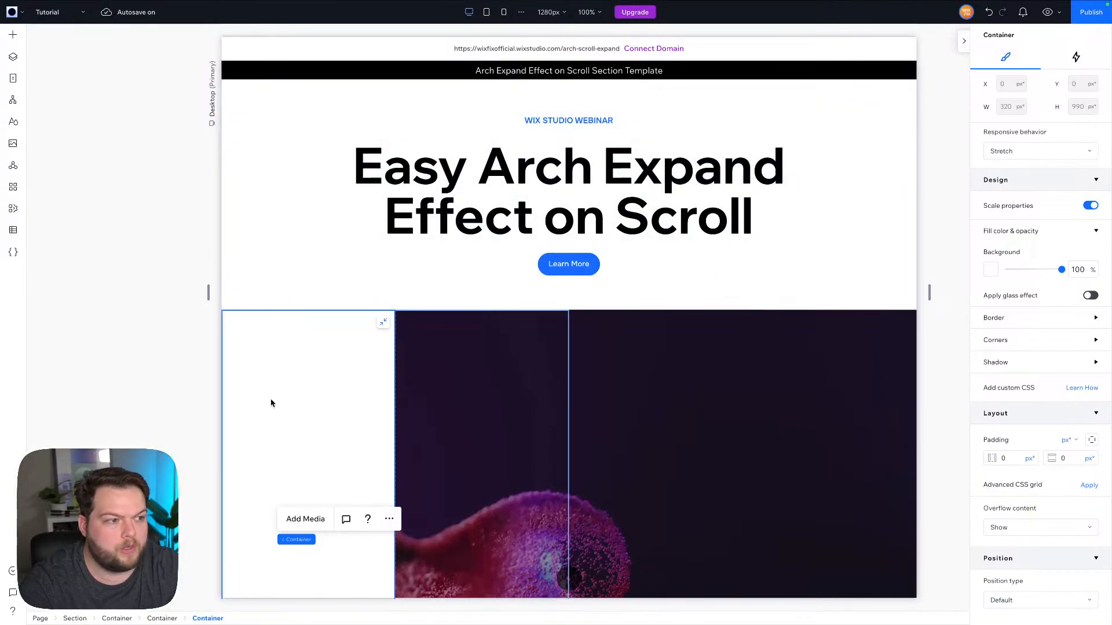
pyautogui.scroll(-4, 620, 415)
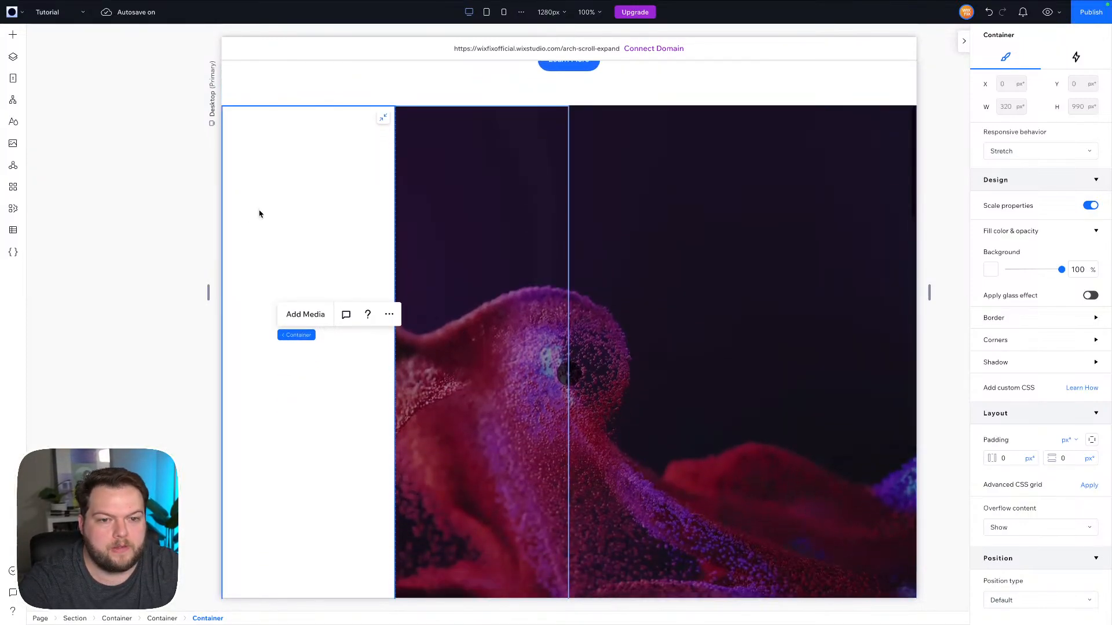
pyautogui.scroll(2, 289, 212)
pyautogui.scroll(2, 307, 211)
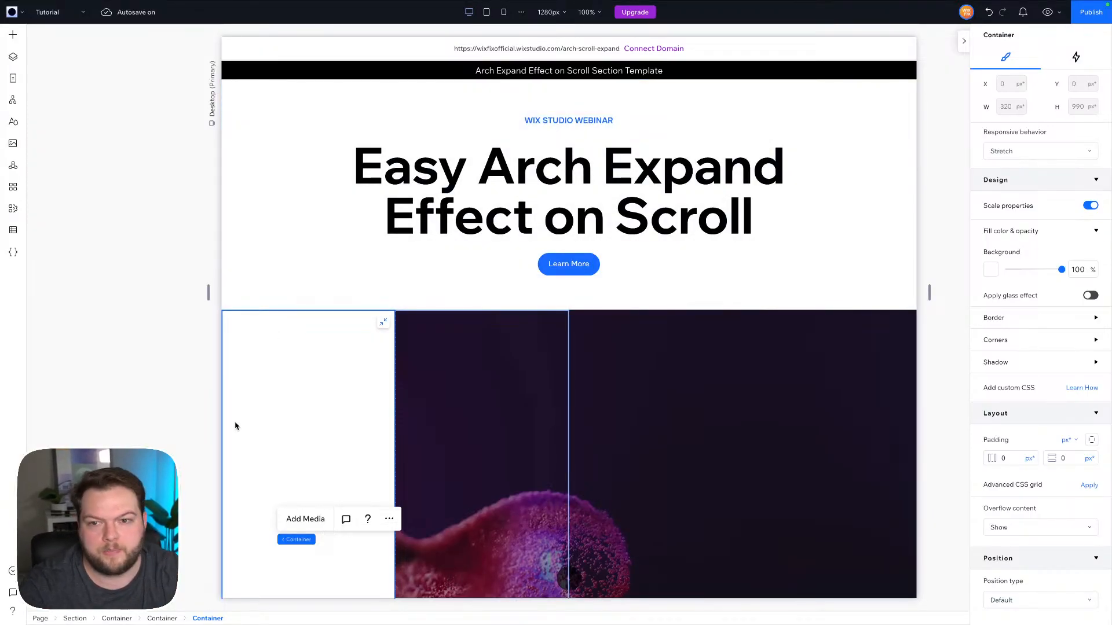
# Select the nested 2x1 container and search Wix's basic shapes for "corner".
pyautogui.scroll(-2, 484, 341)
pyautogui.click(485, 227)
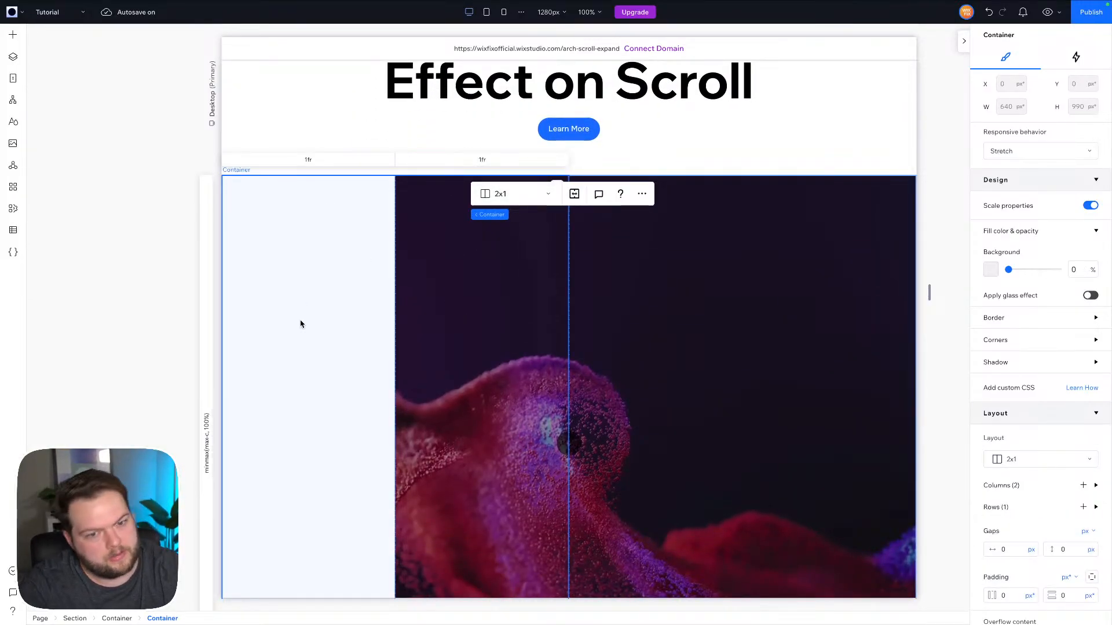
pyautogui.click(12, 34)
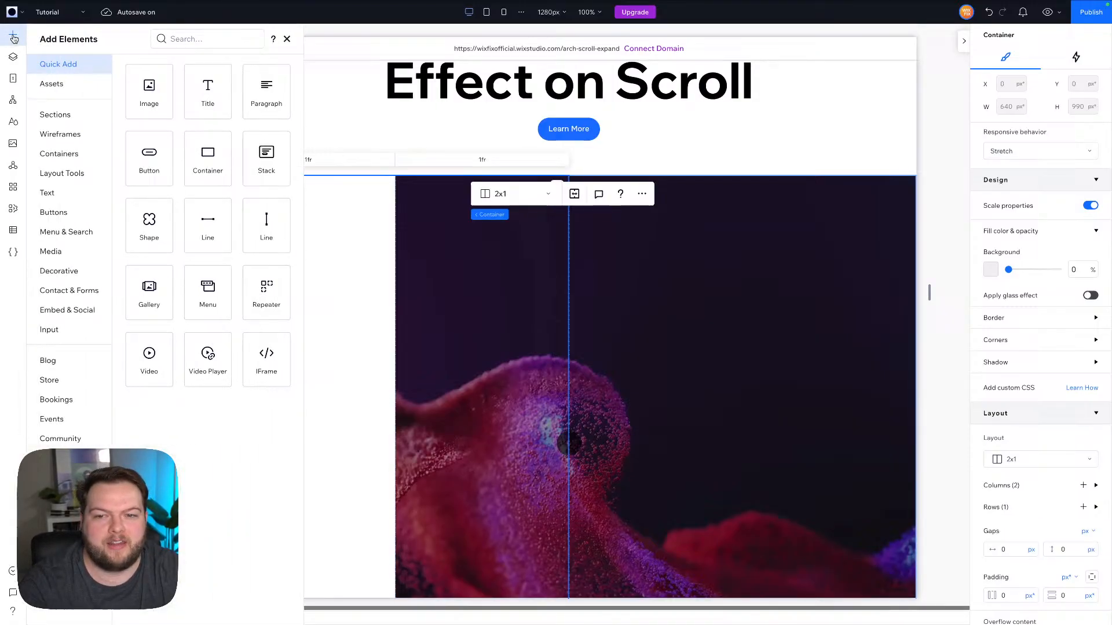
pyautogui.click(60, 271)
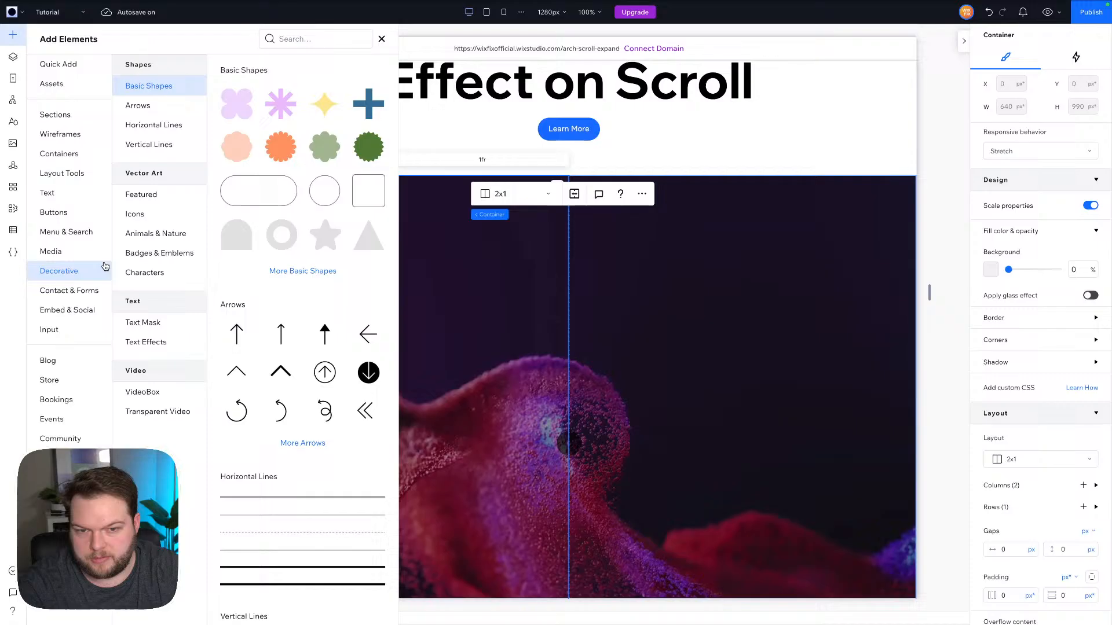
pyautogui.click(295, 278)
pyautogui.click(316, 126)
pyautogui.write('cr')
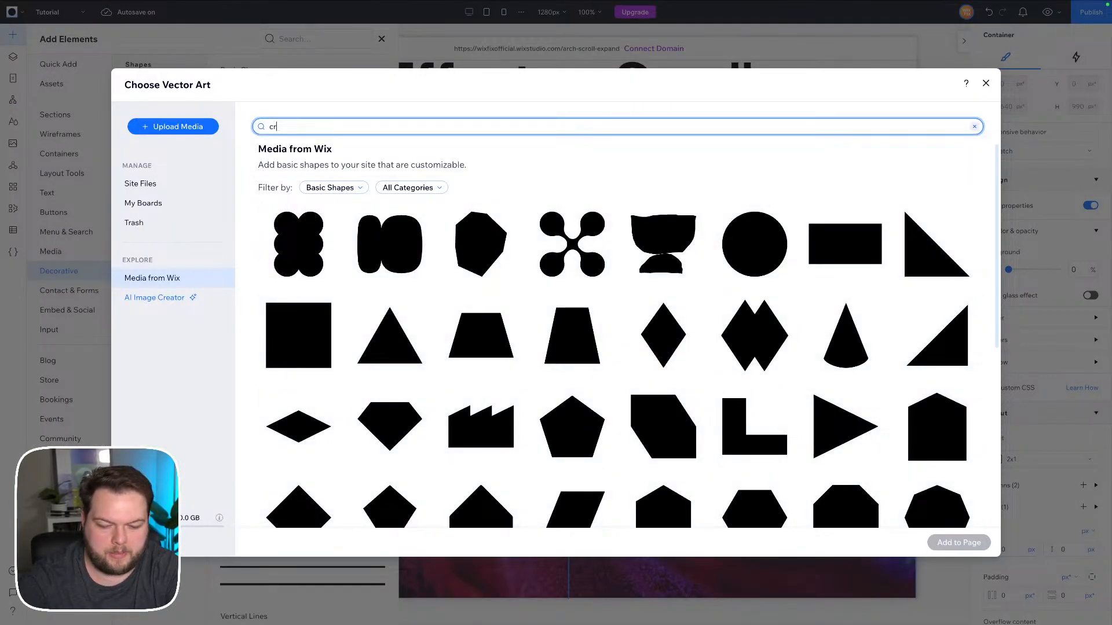
pyautogui.write('rner')
pyautogui.press('Return')
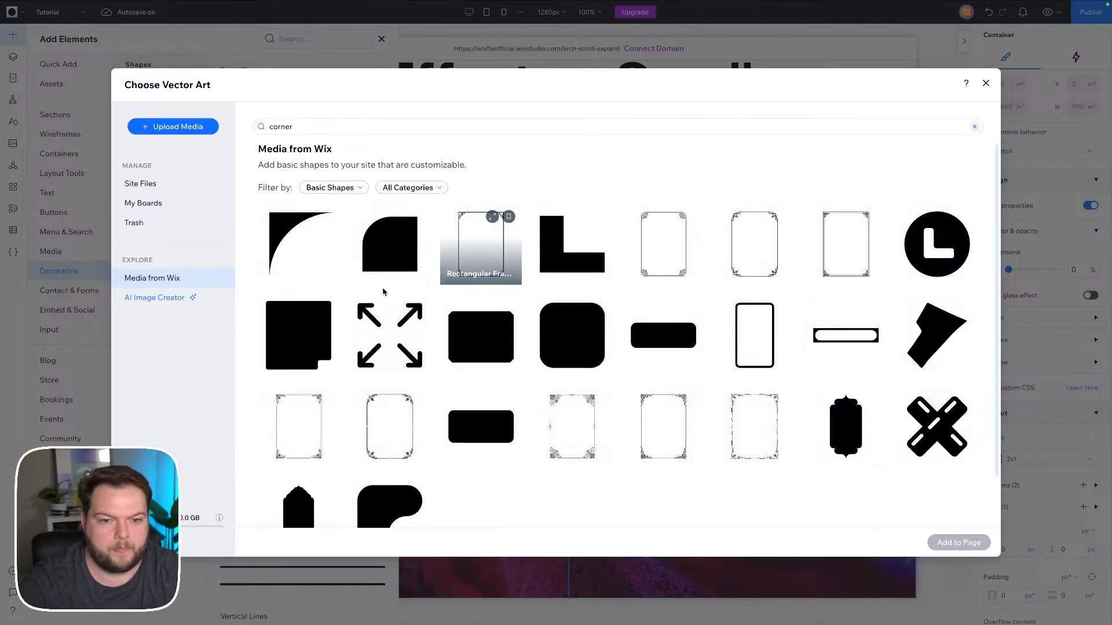
# Add the Corner shape to the page and move it into the right cell of the nested 2x1 container.
pyautogui.click(298, 249)
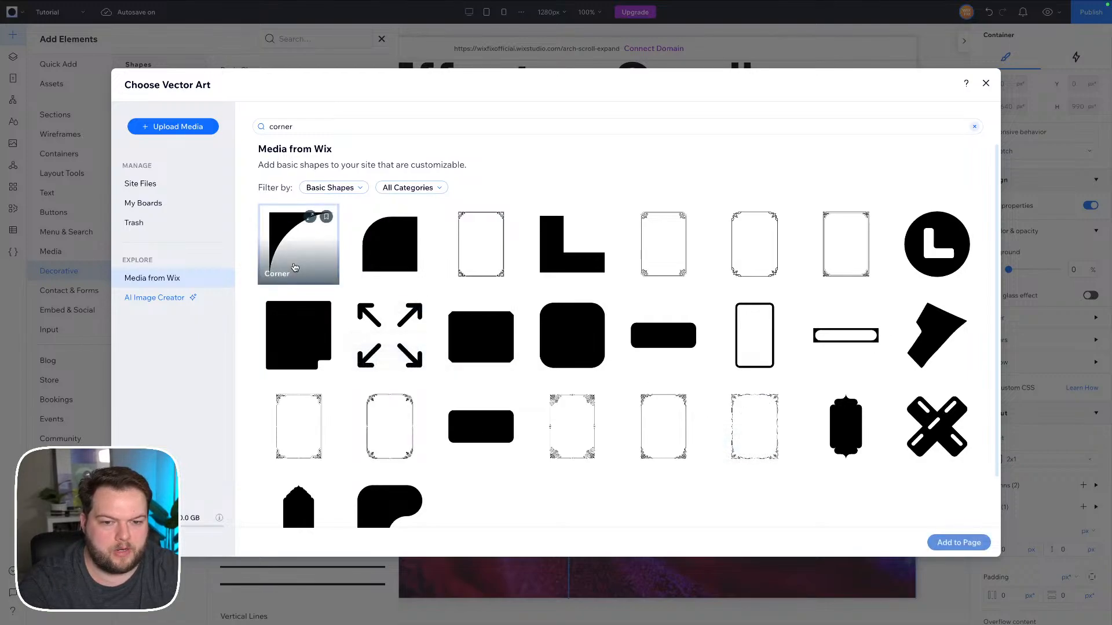
pyautogui.click(970, 537)
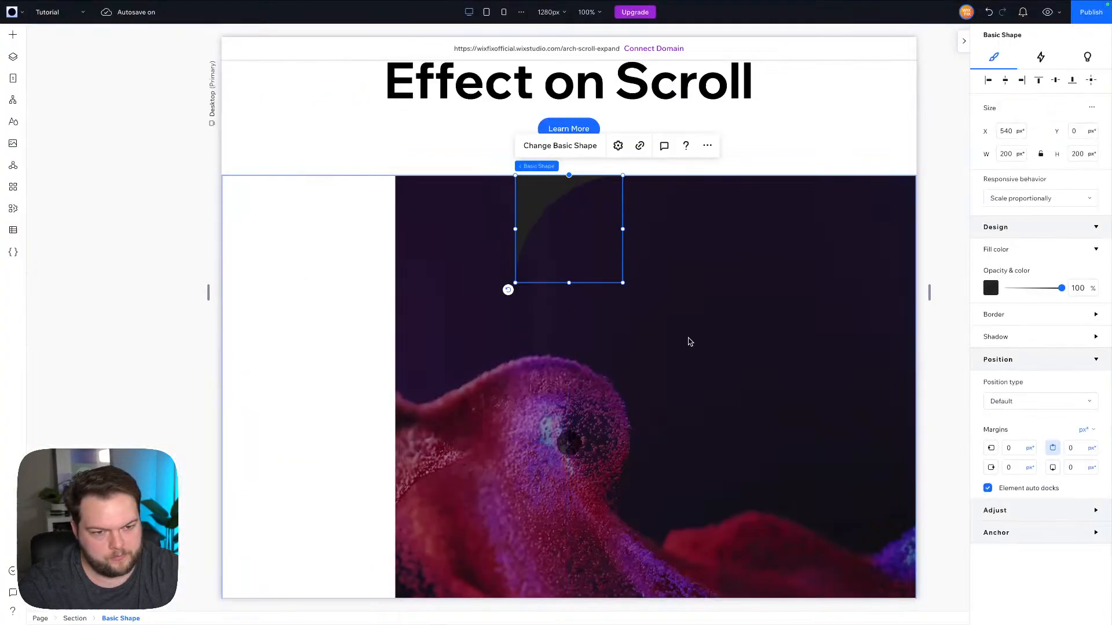
pyautogui.moveTo(481, 231); pyautogui.dragTo(453, 242)
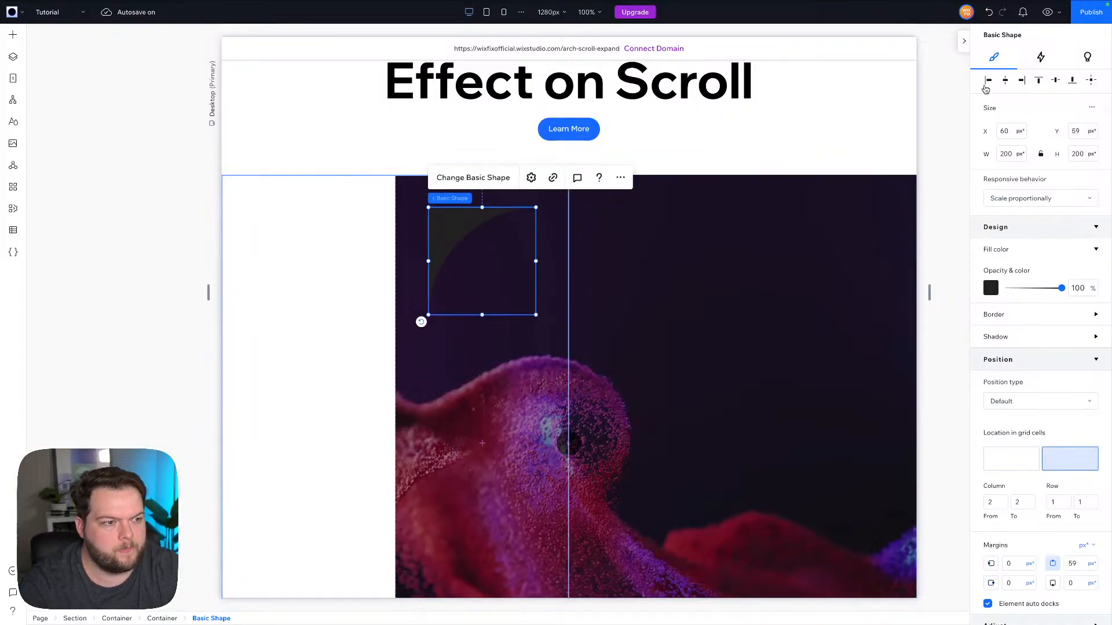
# Align the corner shape to the top-left corner of its grid cell and set its width to 320 px.
pyautogui.click(988, 81)
pyautogui.click(1039, 81)
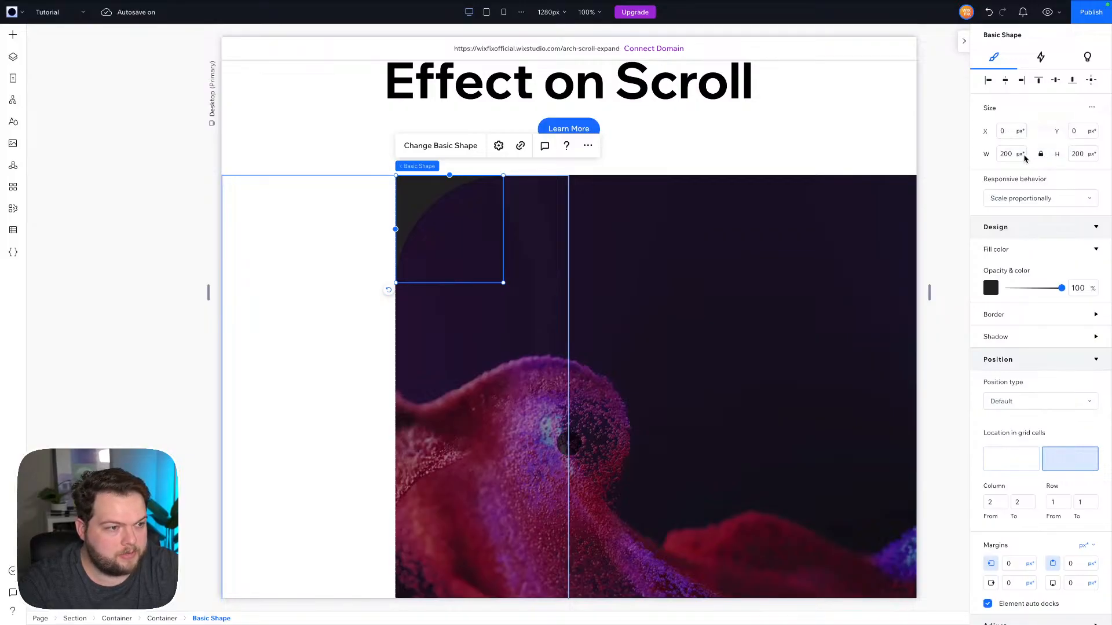
pyautogui.click(1006, 154)
pyautogui.write('100')
pyautogui.press('BackSpace')
pyautogui.press('BackSpace')
pyautogui.press('BackSpace')
pyautogui.write('320')
pyautogui.press('Return')
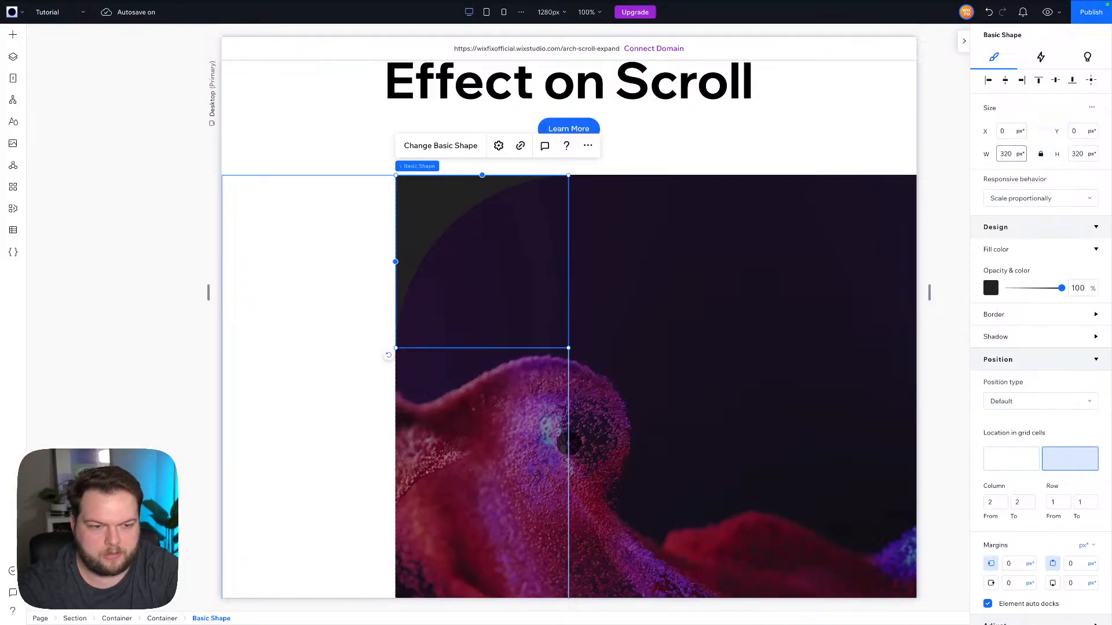
# Change the corner shape's fill color to white, #FFFFFF, and check the curved edge at a narrower page width.
pyautogui.click(991, 288)
pyautogui.click(664, 379)
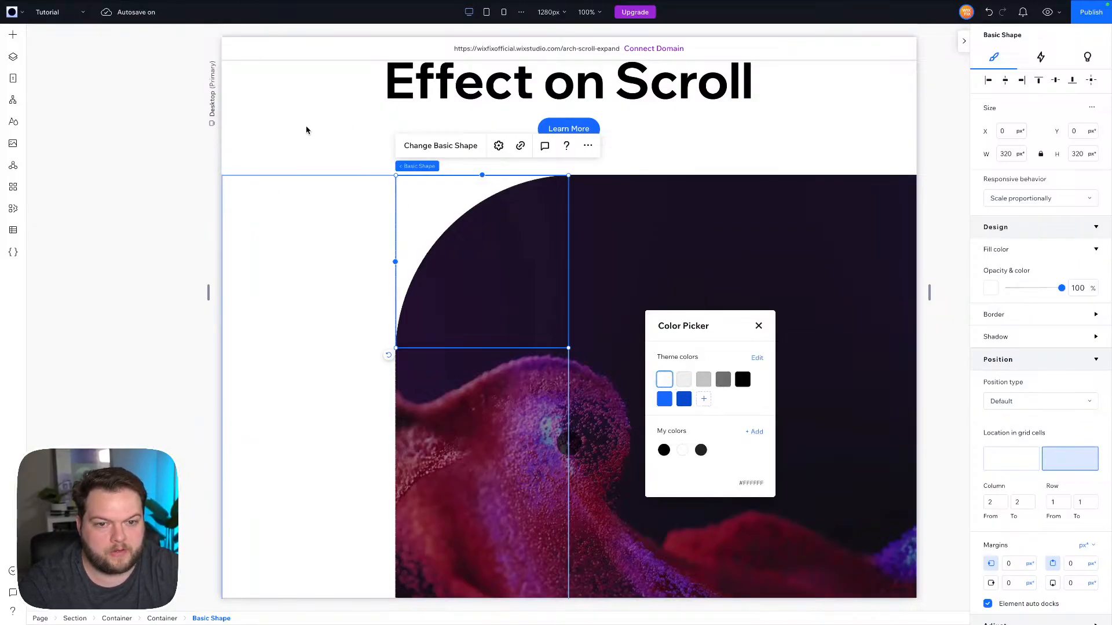
pyautogui.click(323, 243)
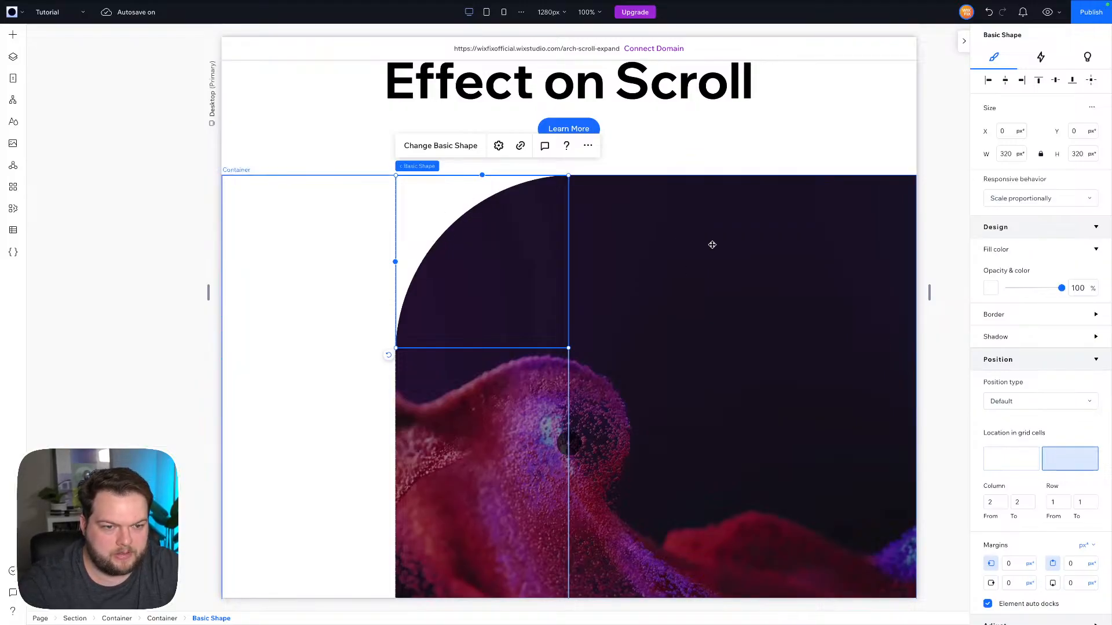
pyautogui.click(940, 246)
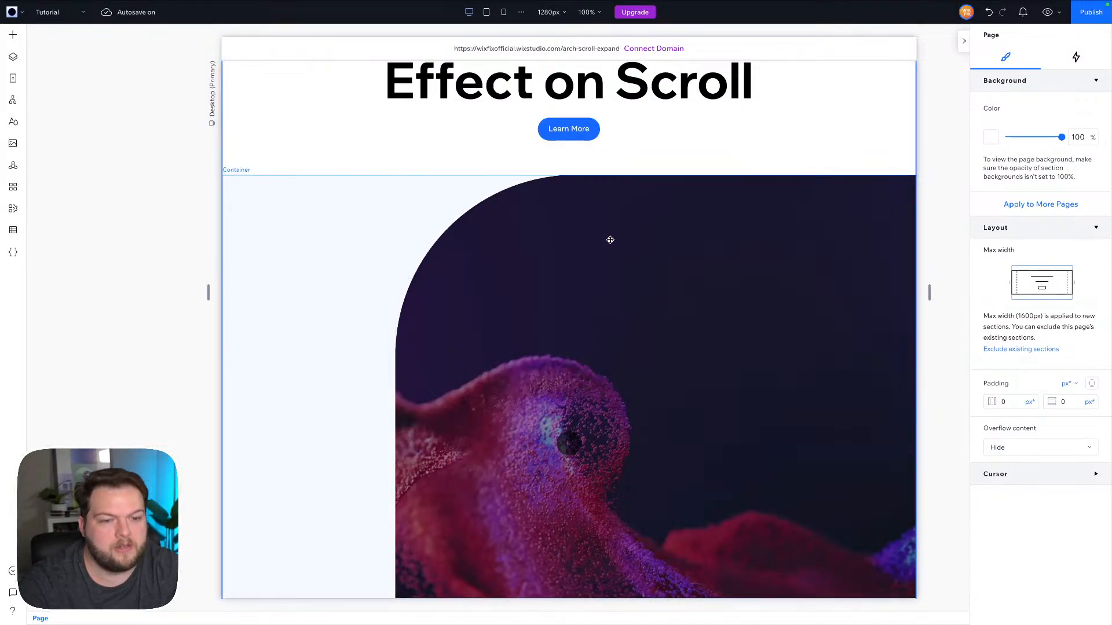
pyautogui.scroll(-3, 903, 290)
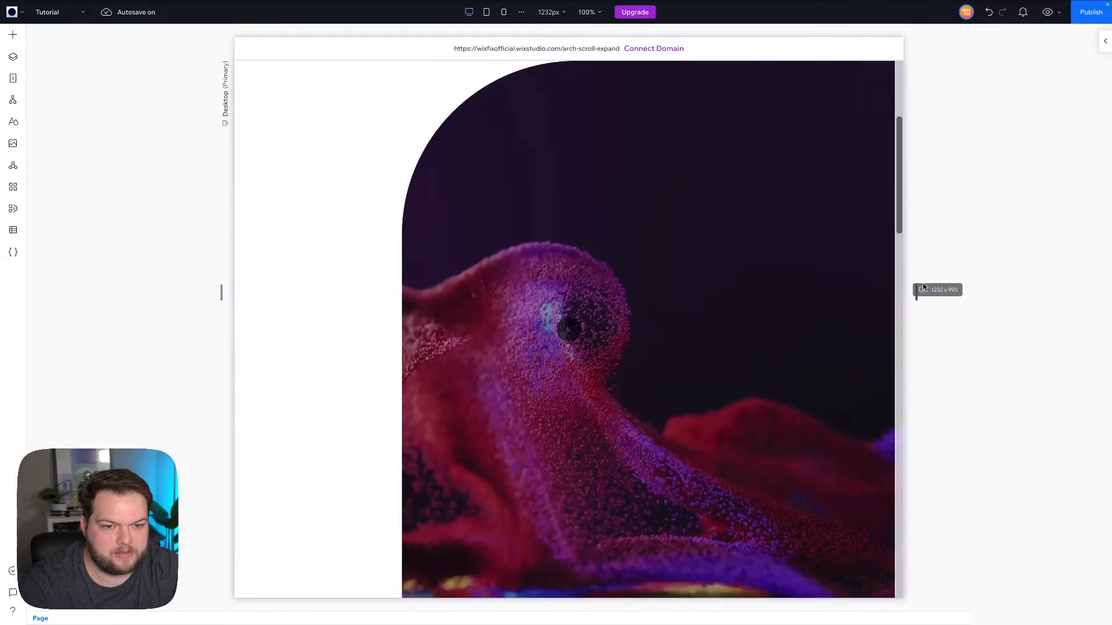
pyautogui.scroll(3, 643, 164)
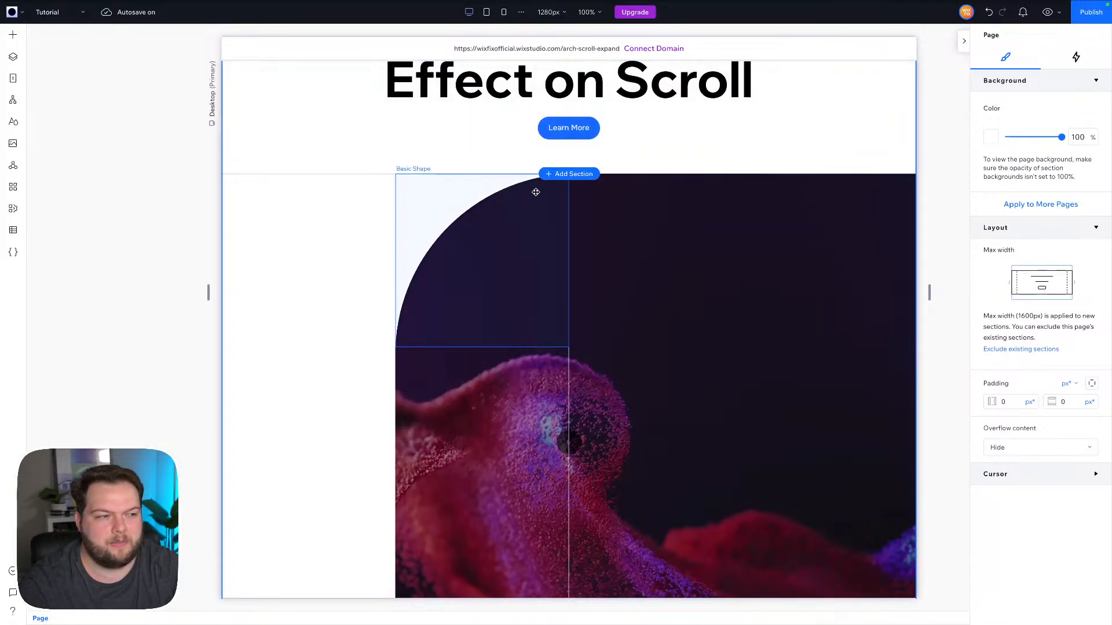
# Set the corner shape's left and top margins to -1 and switch the margin unit to fixed px.
pyautogui.click(454, 212)
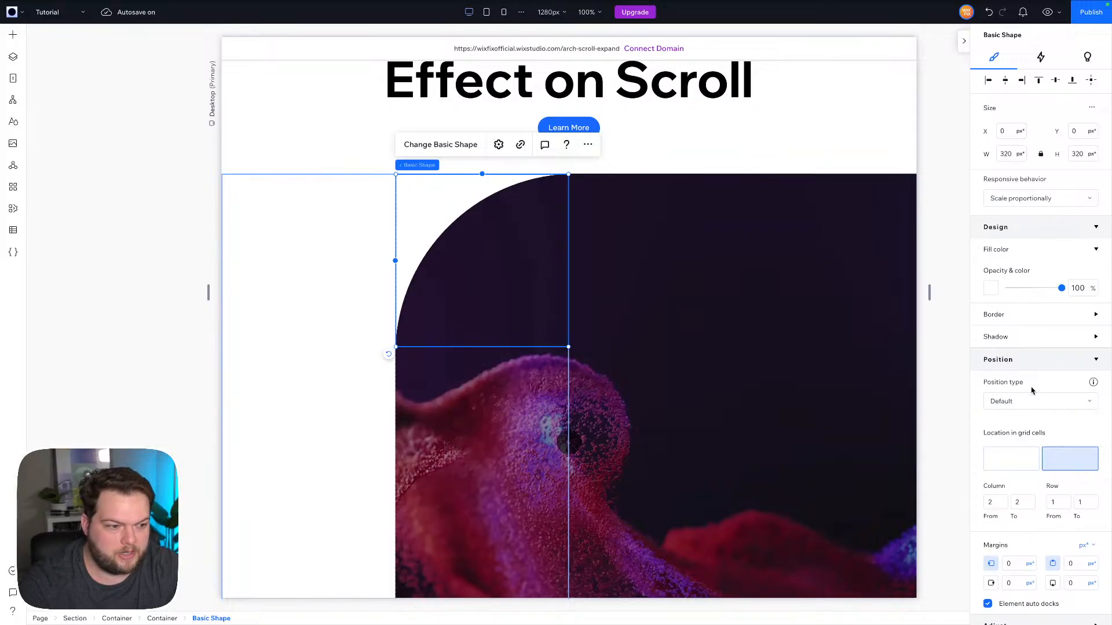
pyautogui.scroll(-1, 1036, 394)
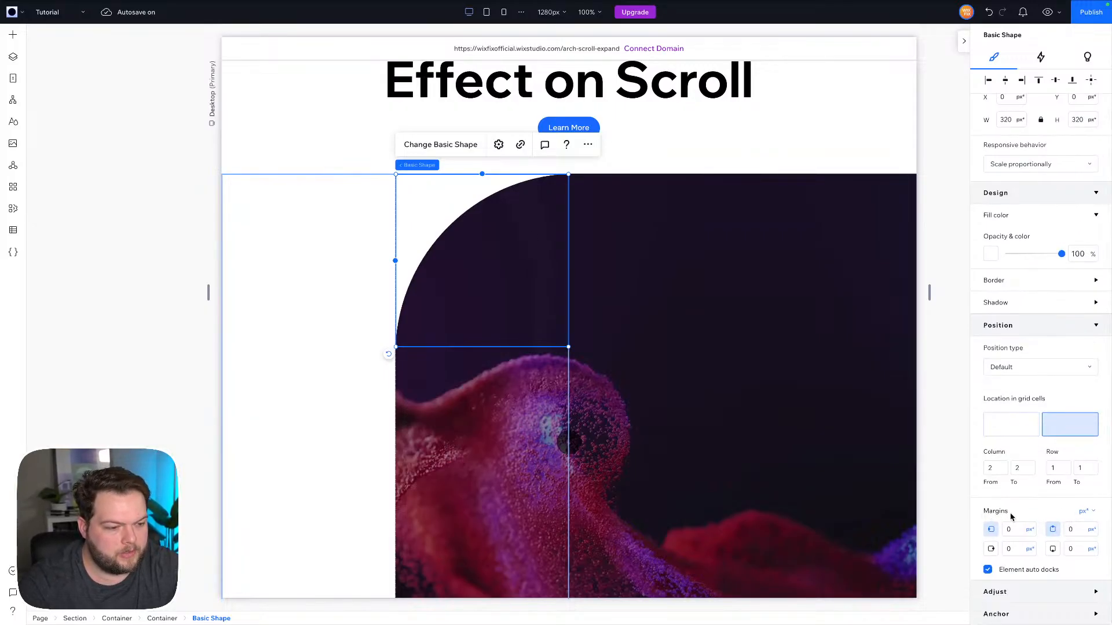
pyautogui.click(1023, 528)
pyautogui.press('Return')
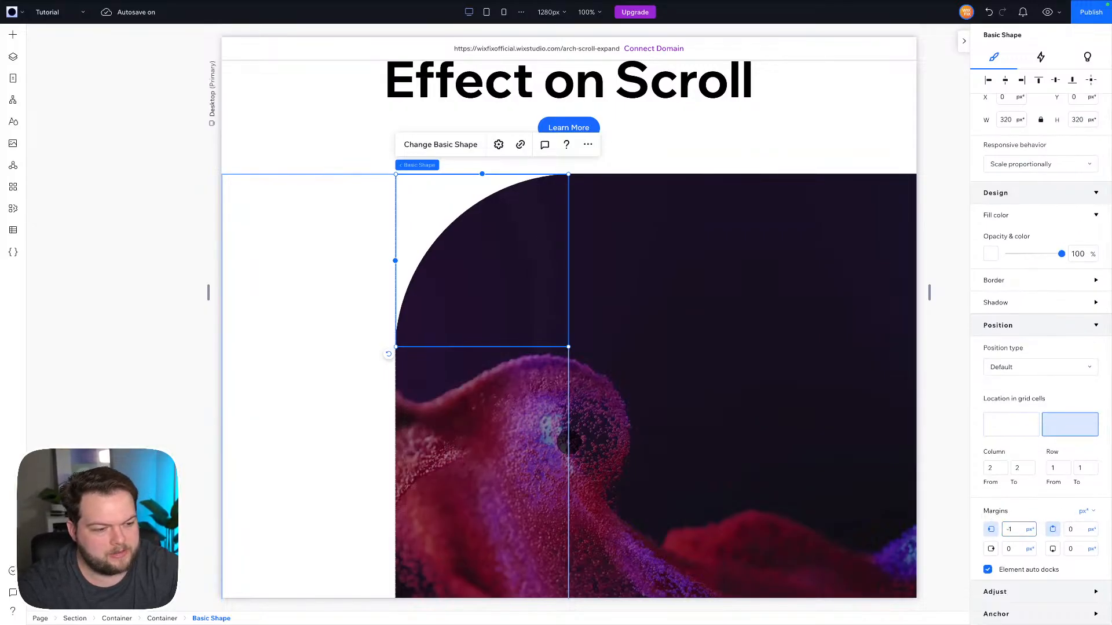
pyautogui.click(1081, 530)
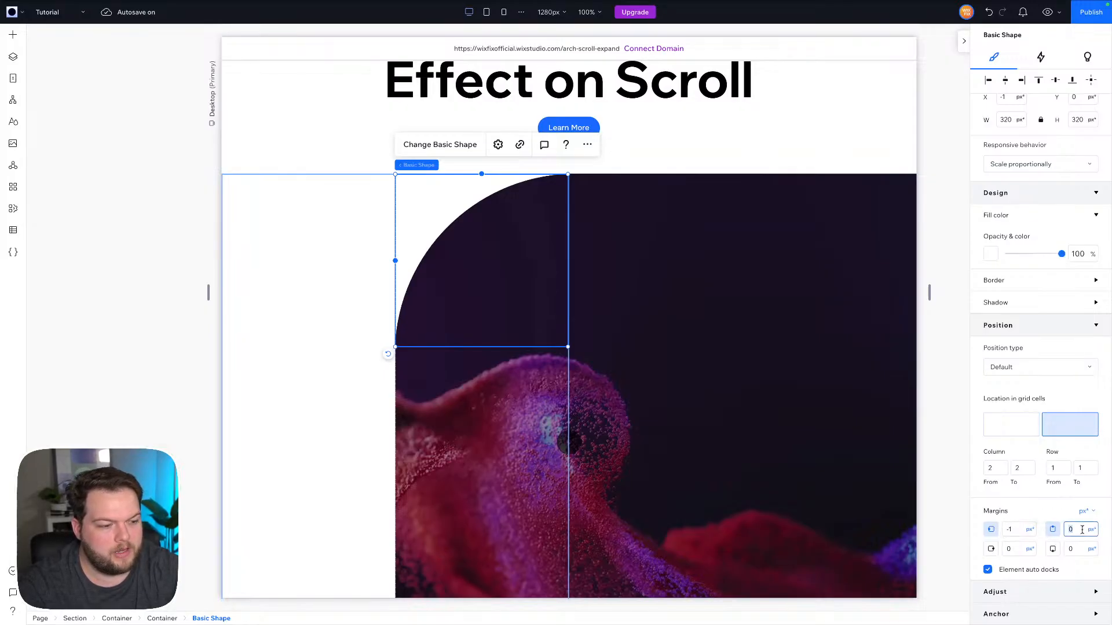
pyautogui.write('-1')
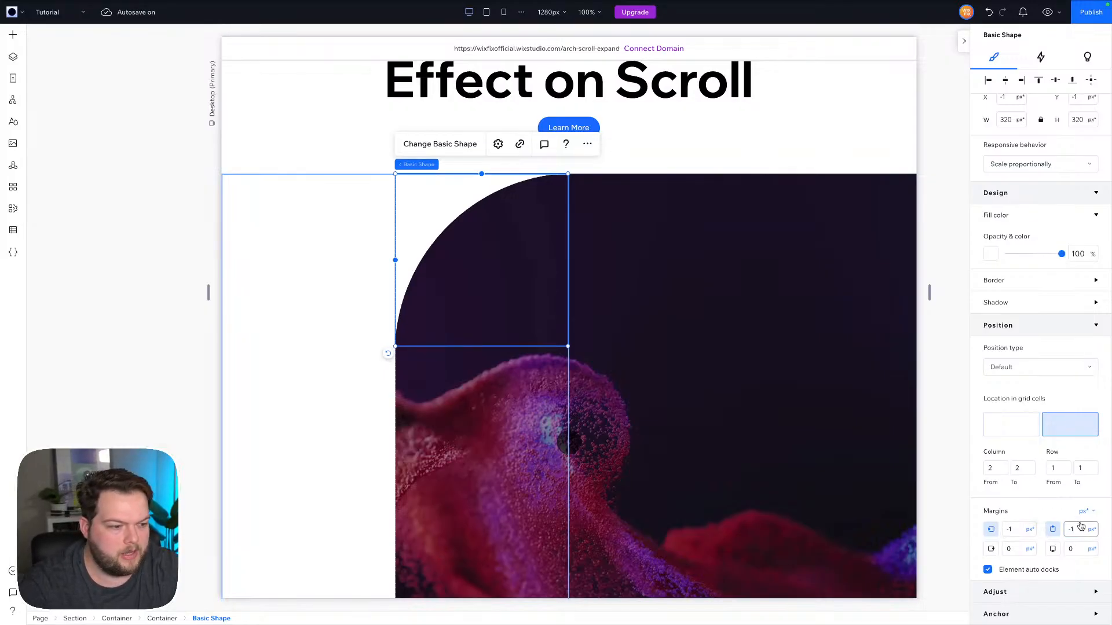
pyautogui.click(1085, 512)
pyautogui.click(1038, 539)
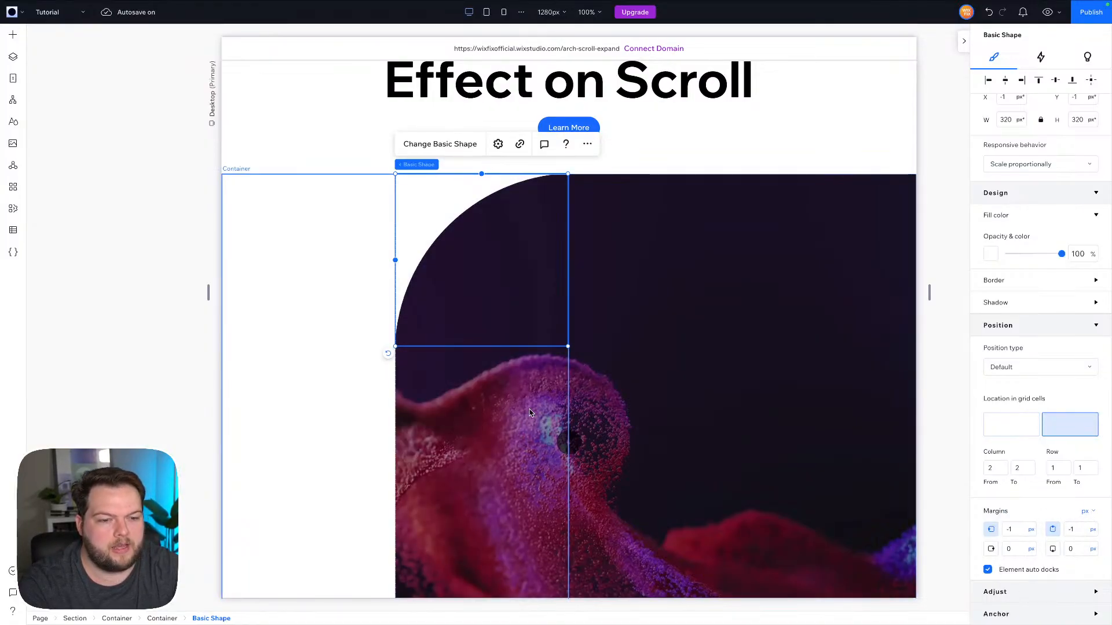
pyautogui.click(691, 380)
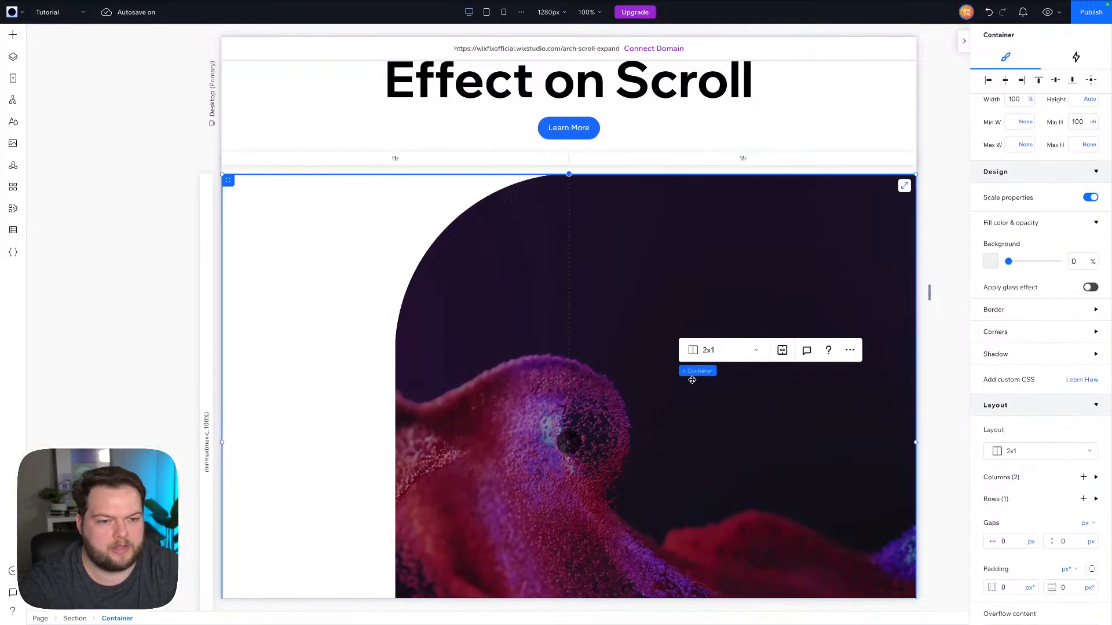
pyautogui.click(940, 264)
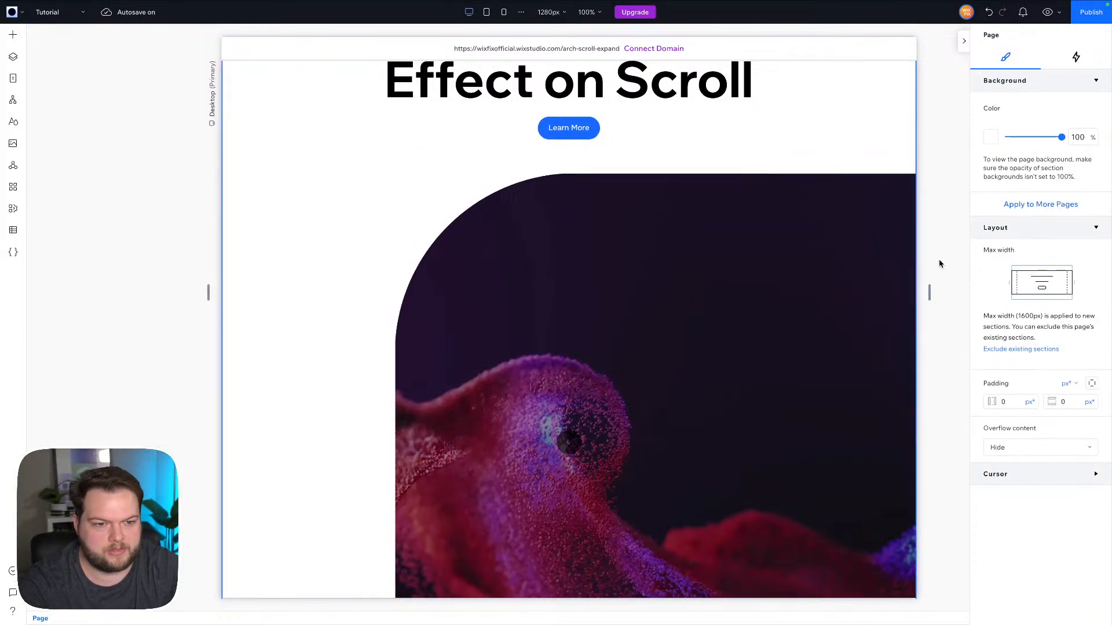
# Duplicate the nested 2x1 container holding the arch side and place the copy in the right cell of the outer grid.
pyautogui.click(491, 463)
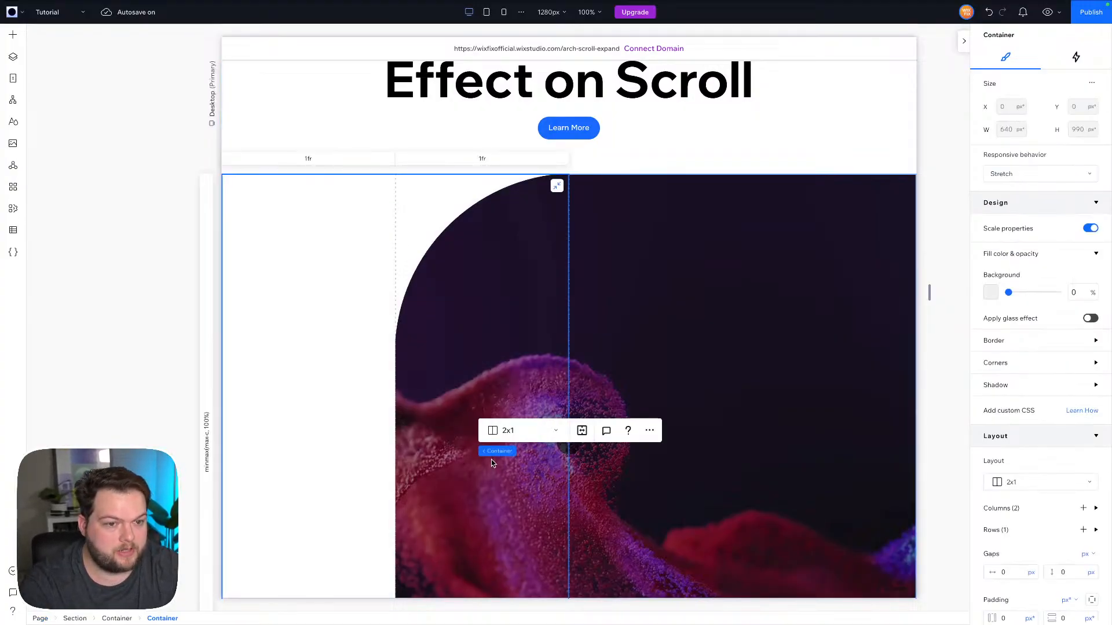
pyautogui.hotkey('ctrl', 'd')
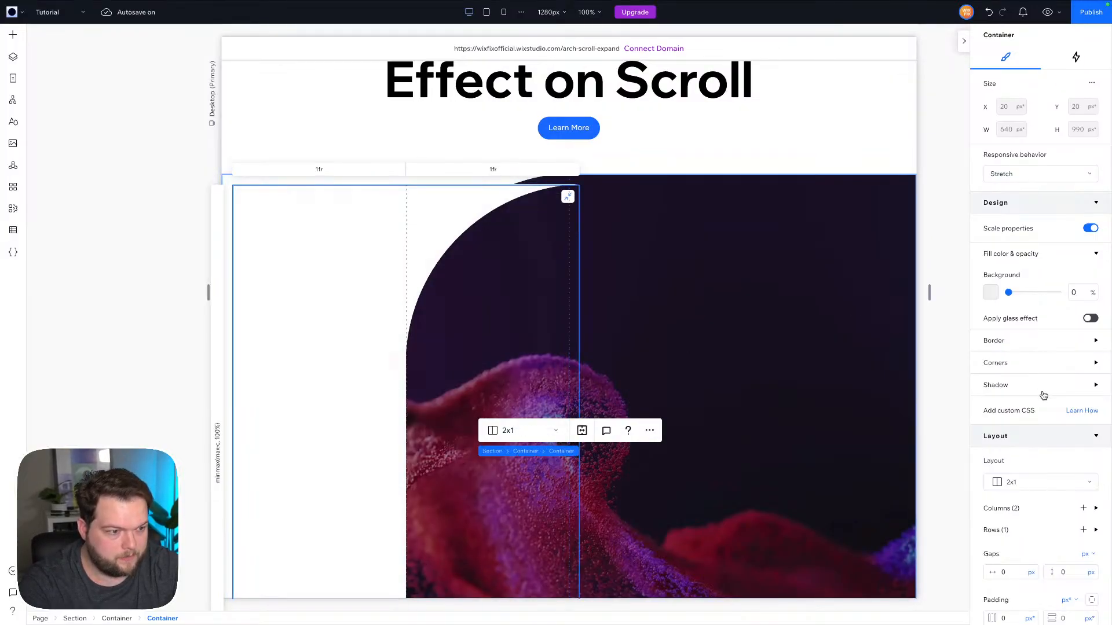
pyautogui.scroll(-5, 1044, 395)
pyautogui.click(1063, 463)
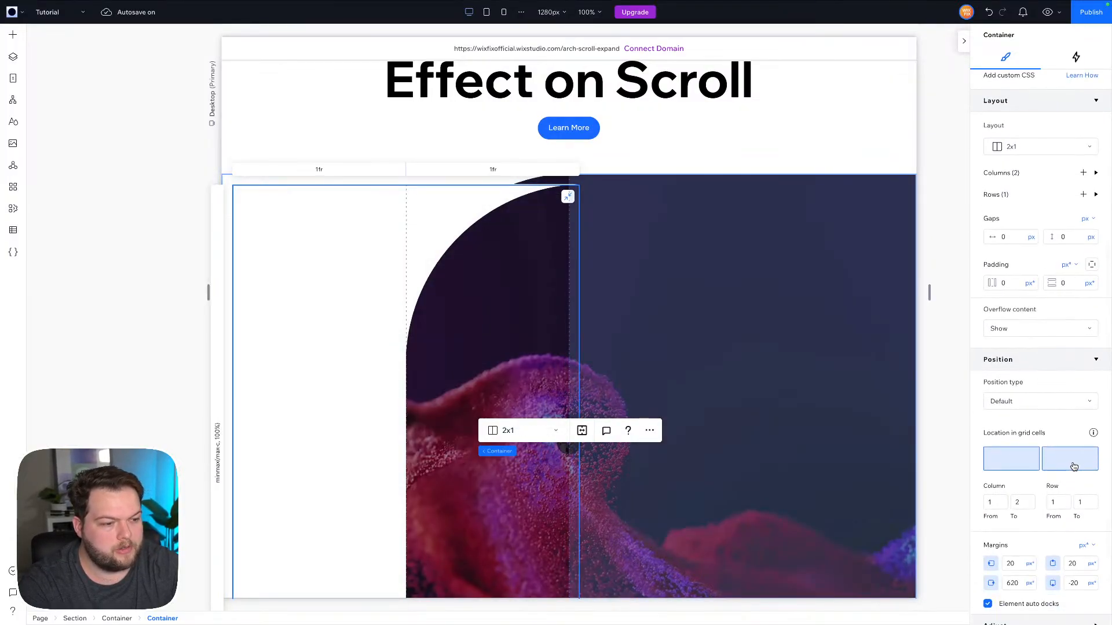
pyautogui.click(1074, 466)
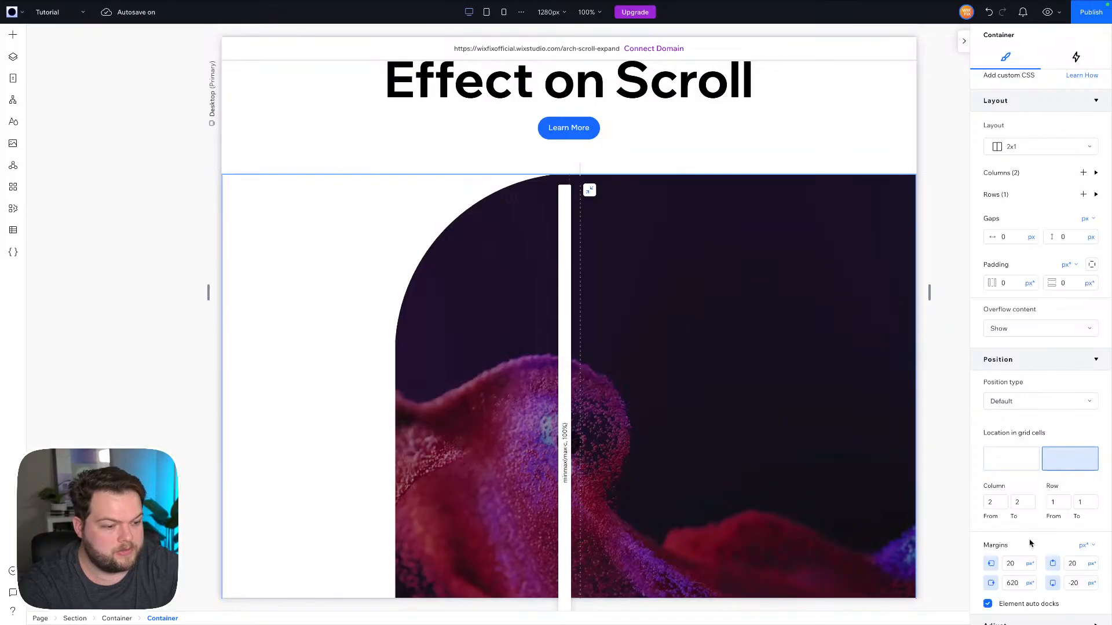
# Set the left, top, right and bottom margins of the duplicated container to 0.
pyautogui.click(1013, 565)
pyautogui.write('0')
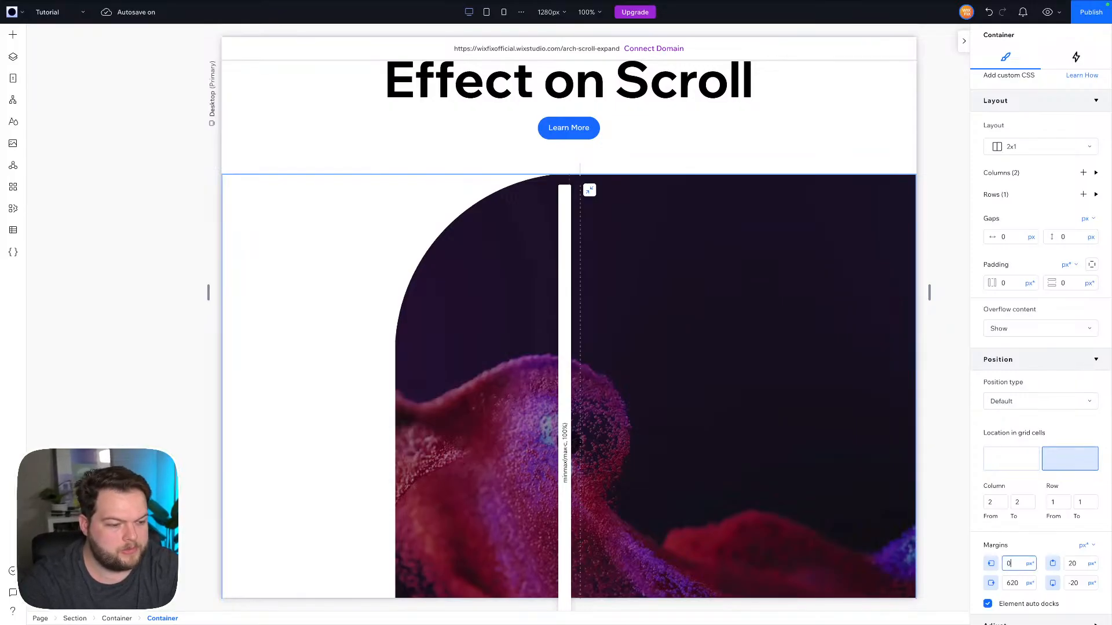
pyautogui.press('Tab')
pyautogui.write('0')
pyautogui.press('Tab')
pyautogui.write('0')
pyautogui.press('Tab')
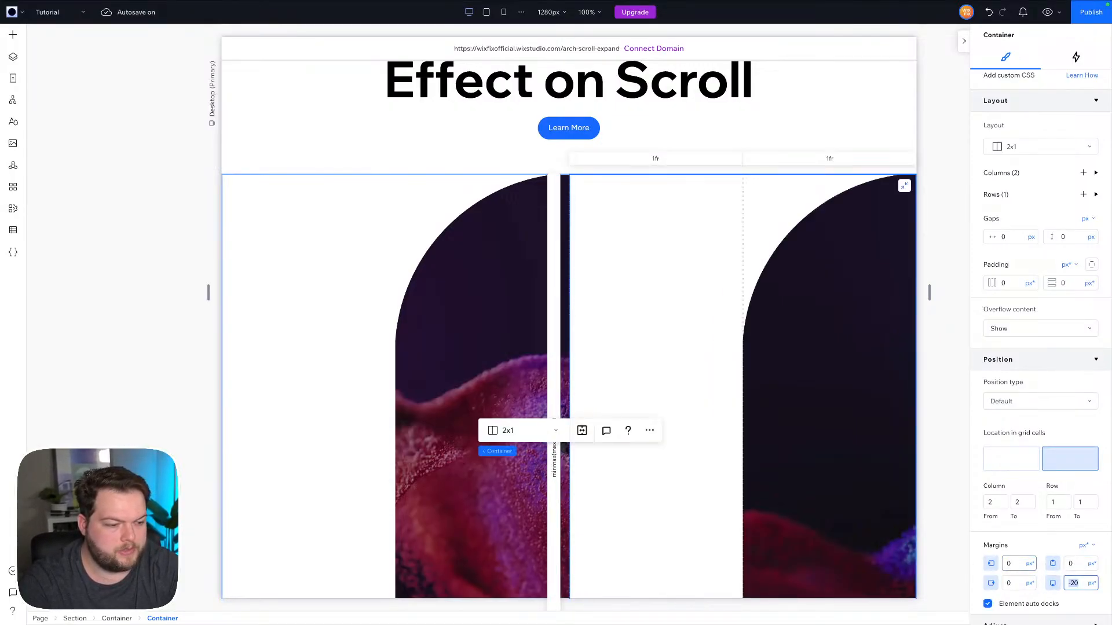
pyautogui.press('Return')
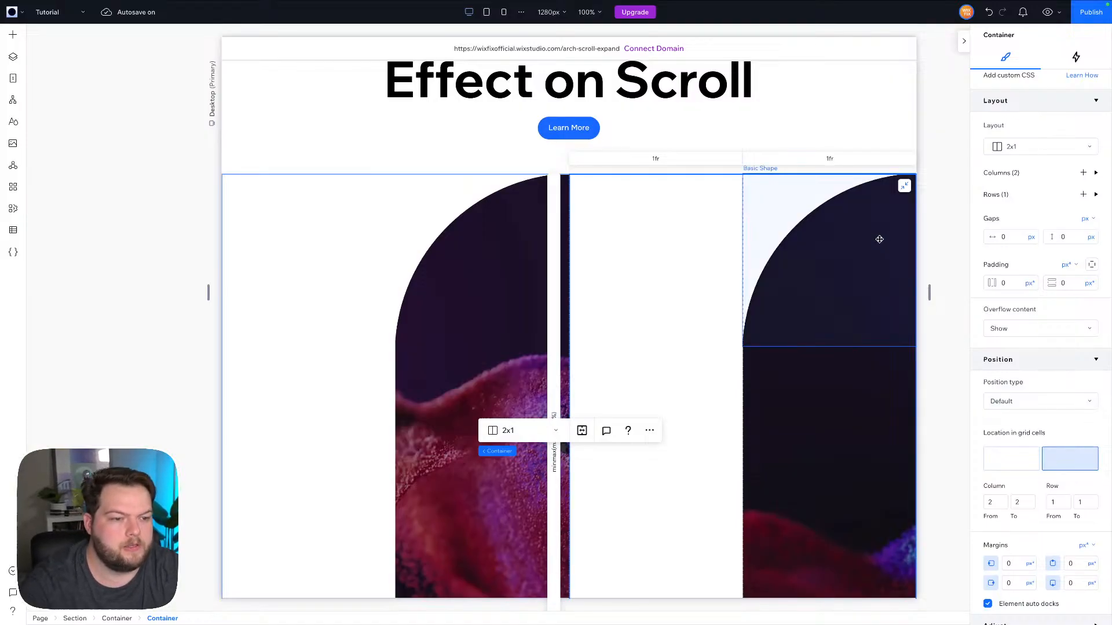
# In the duplicated container, move the corner shape to the left cell and the white container to the right cell.
pyautogui.click(830, 271)
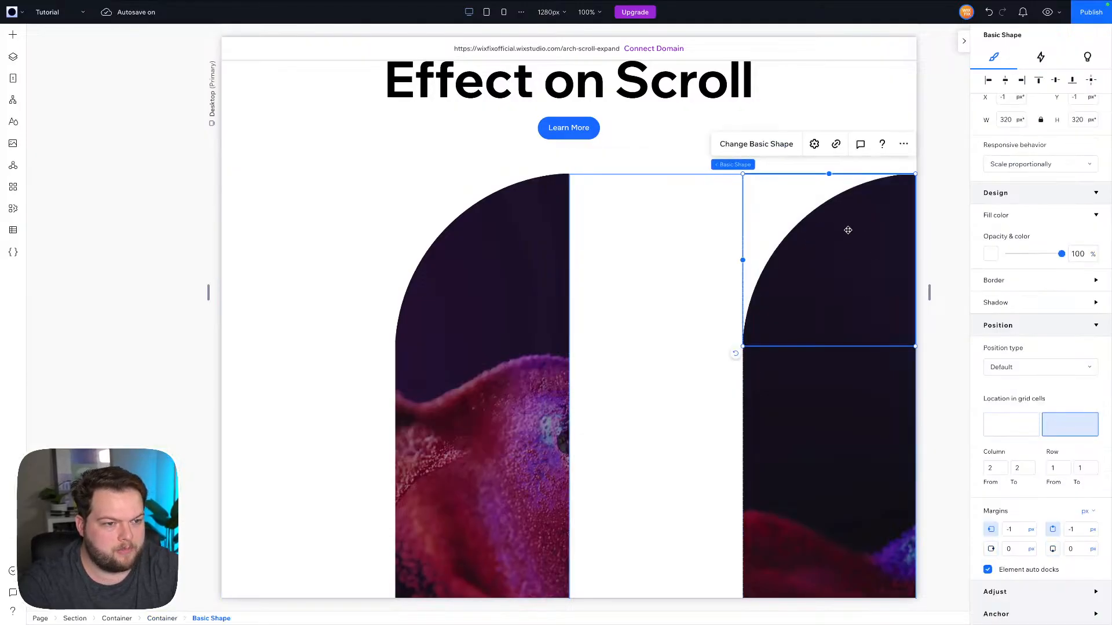
pyautogui.click(1018, 429)
pyautogui.click(665, 438)
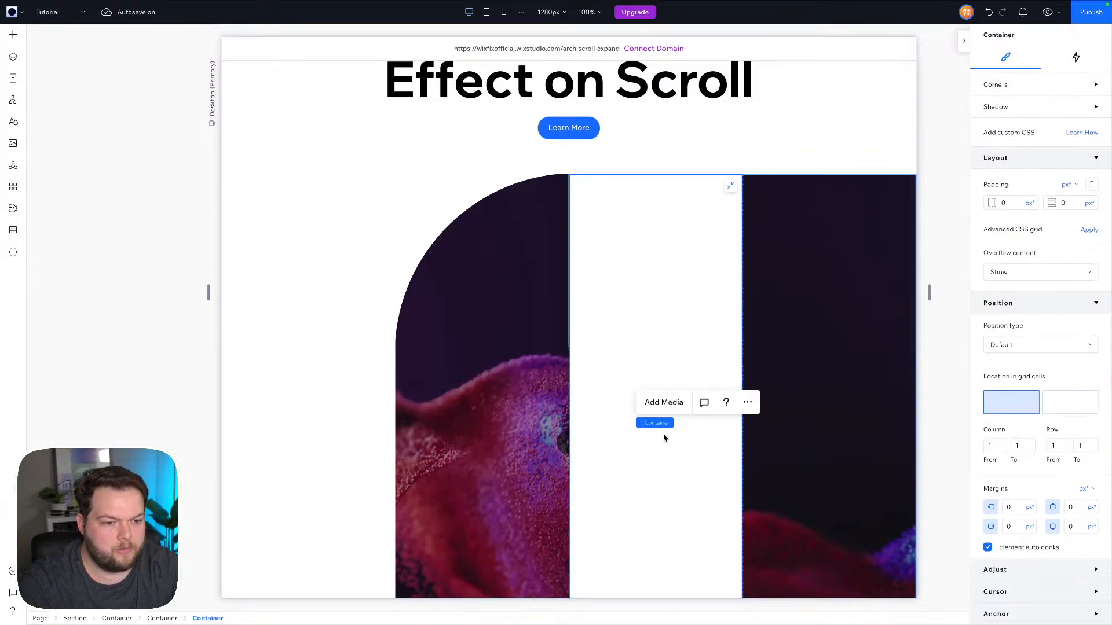
pyautogui.click(1074, 403)
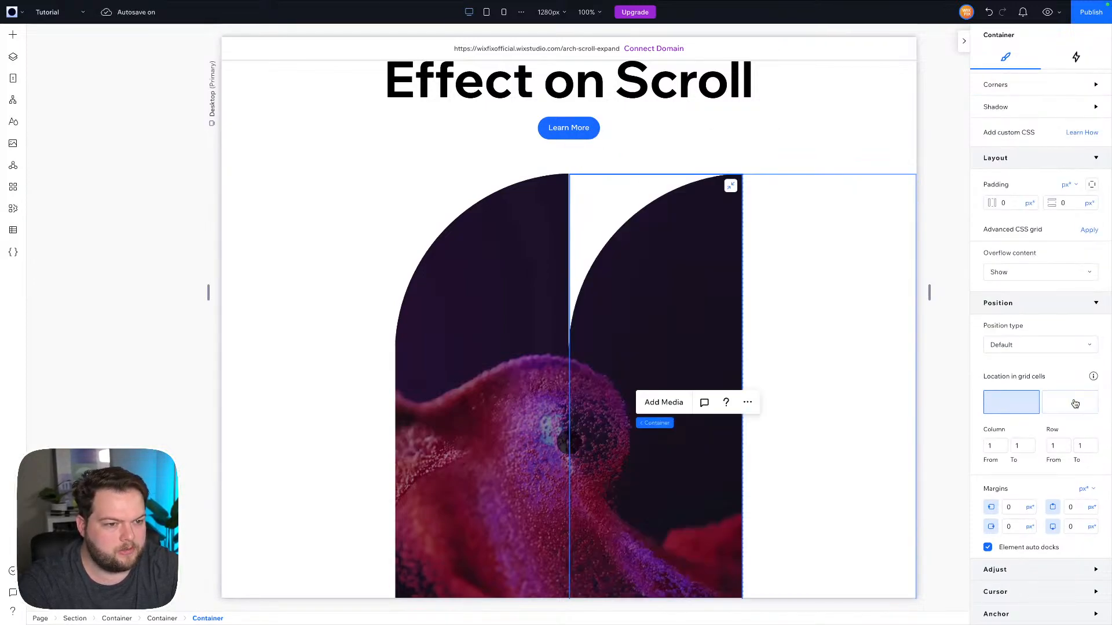
# Flip the duplicated corner shape horizontally so it mirrors the other side of the arch.
pyautogui.click(617, 222)
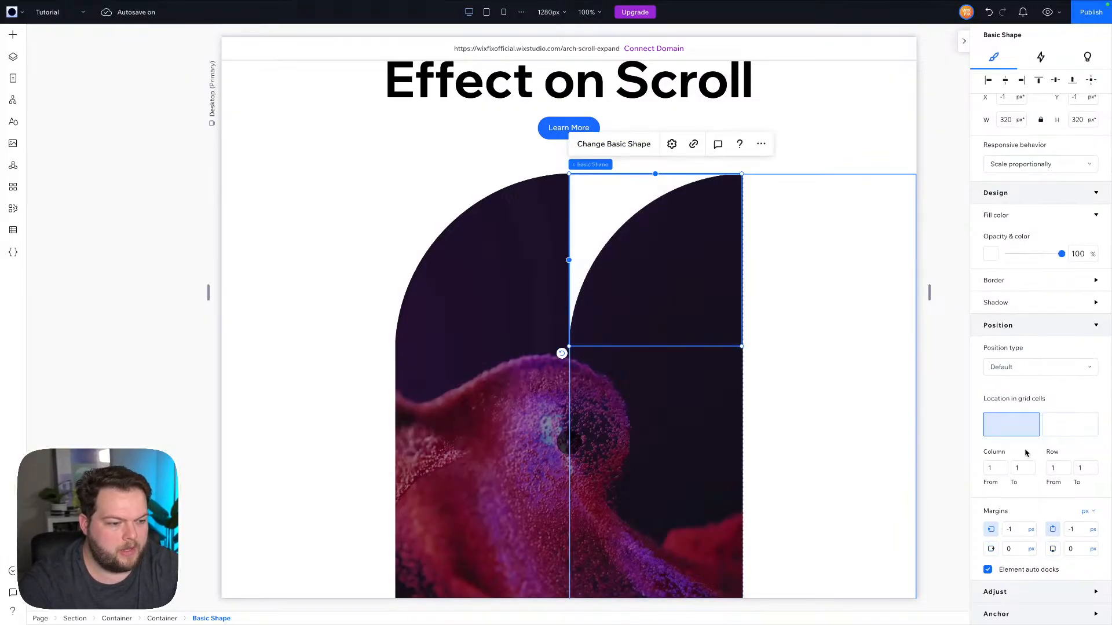
pyautogui.click(1022, 591)
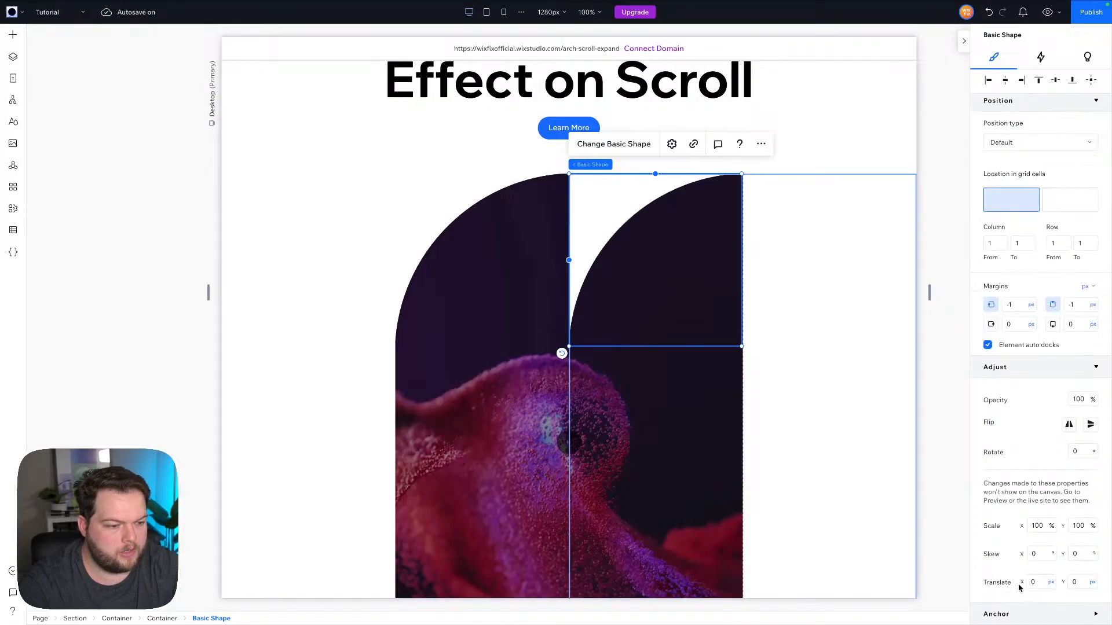
pyautogui.click(1070, 426)
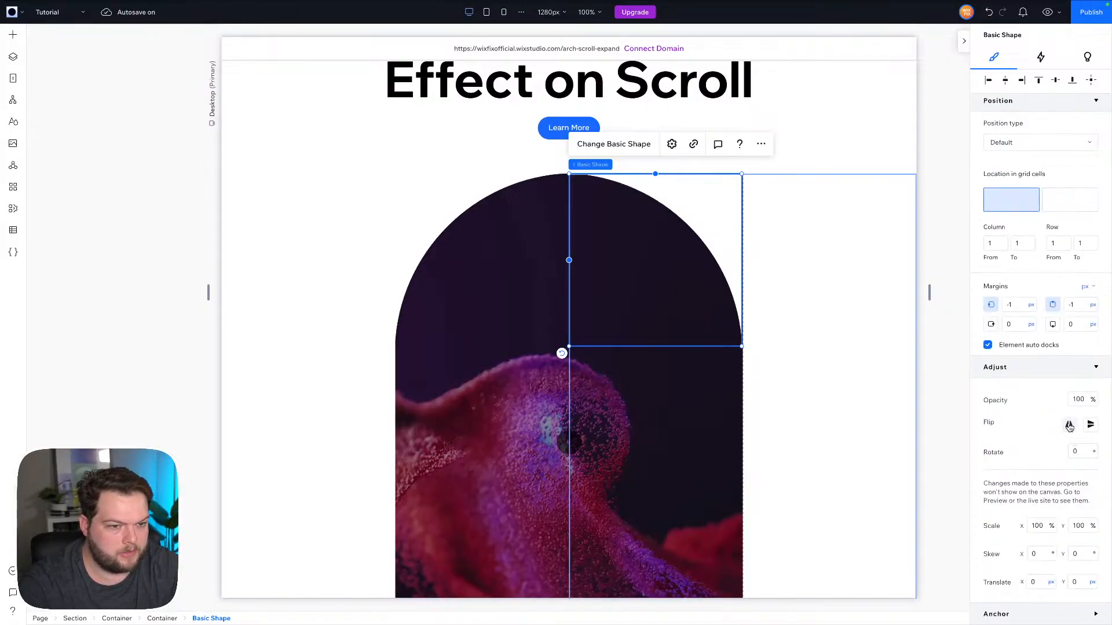
pyautogui.click(938, 208)
# Dock the flipped corner shape to the right instead of the left and set its right margin to -1 px.
pyautogui.click(715, 204)
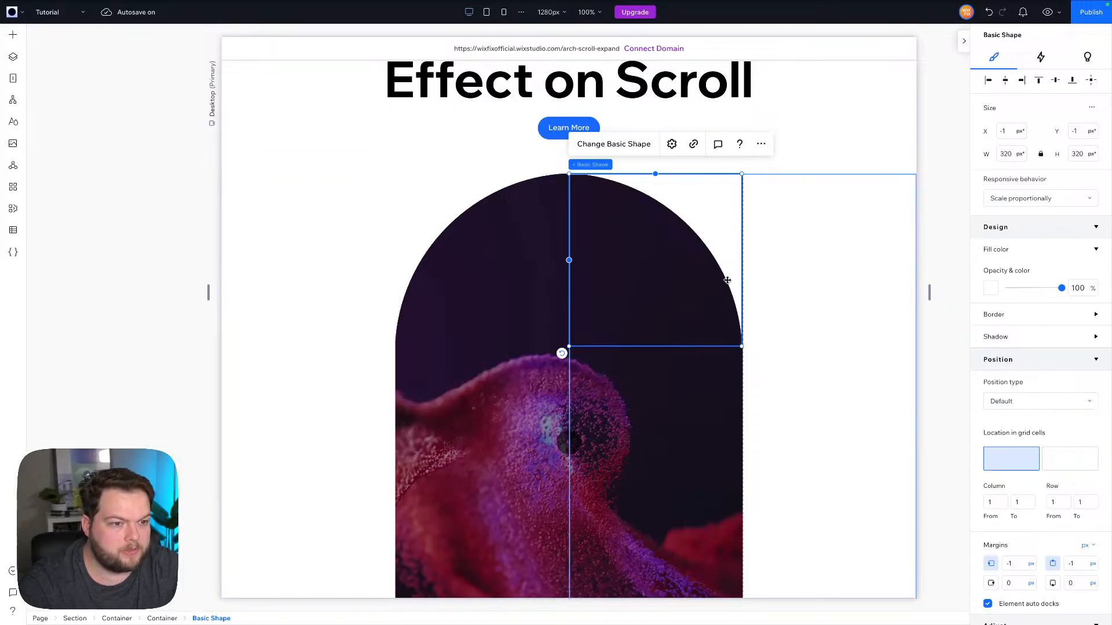
pyautogui.click(990, 583)
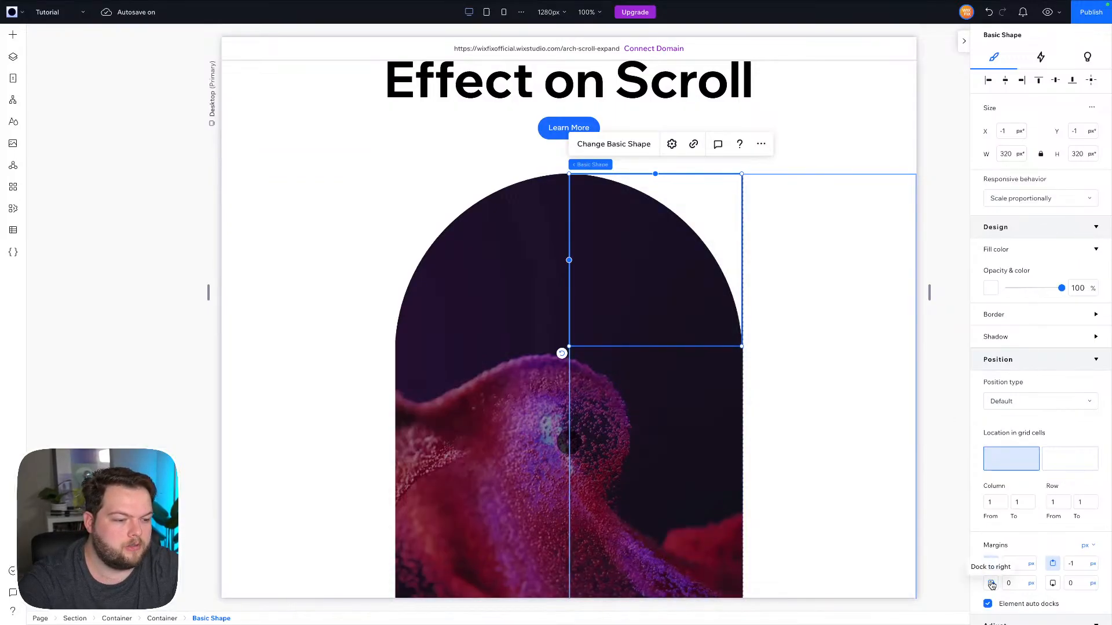
pyautogui.click(1051, 582)
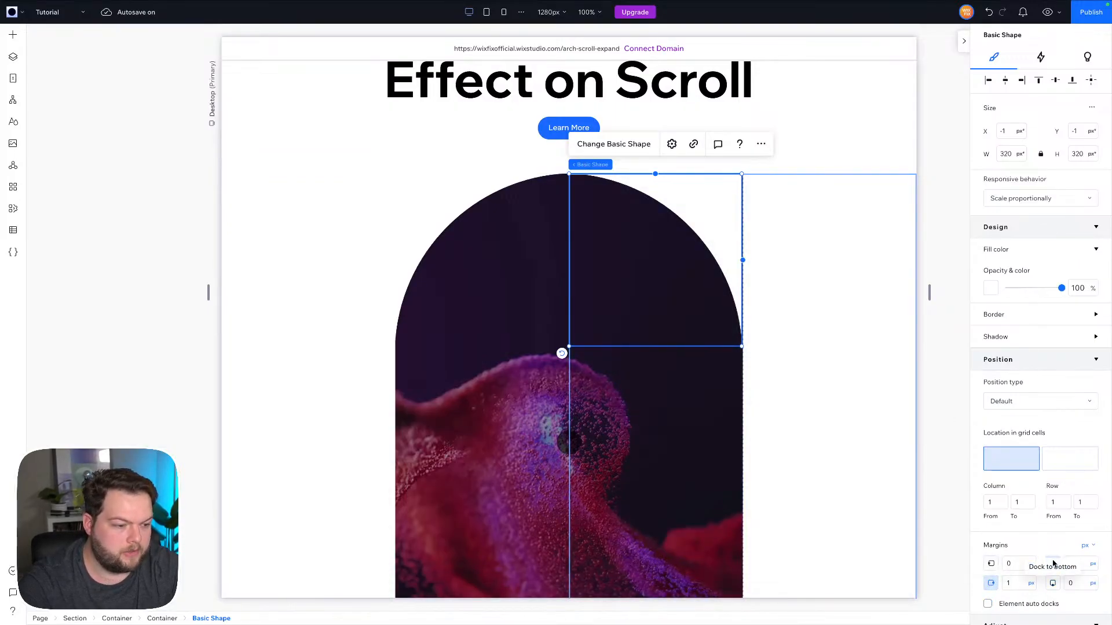
pyautogui.click(1012, 583)
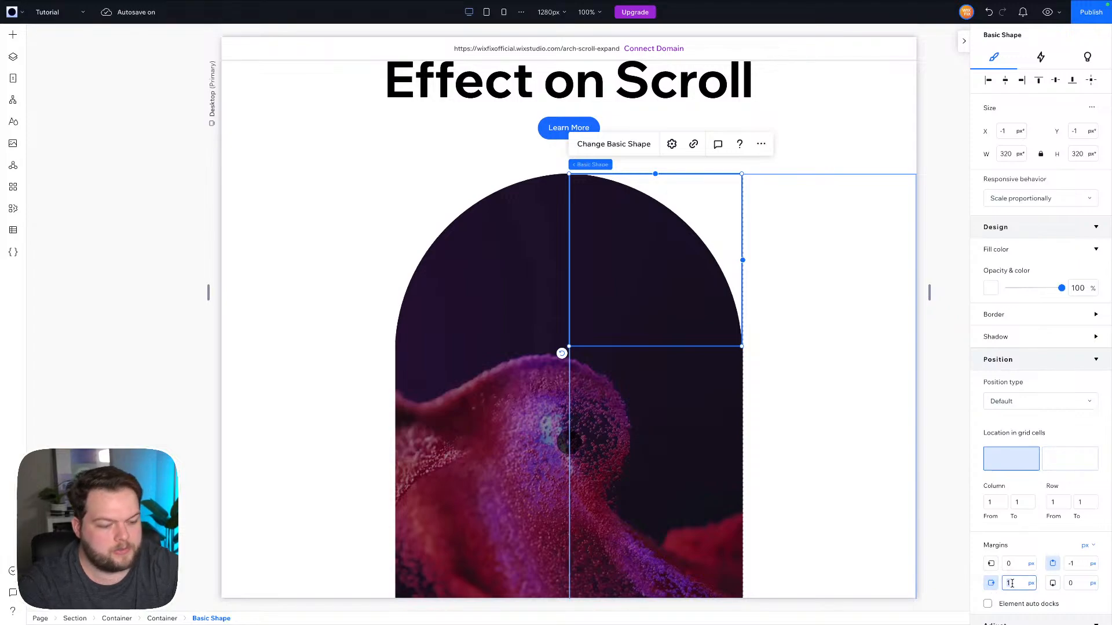
pyautogui.press('Return')
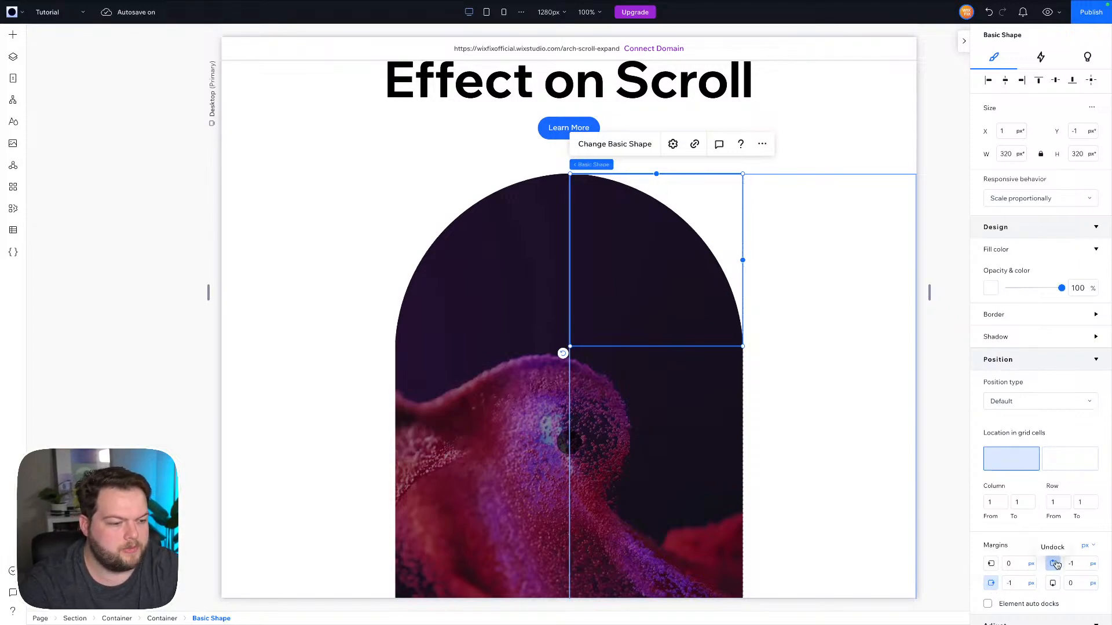
pyautogui.click(936, 423)
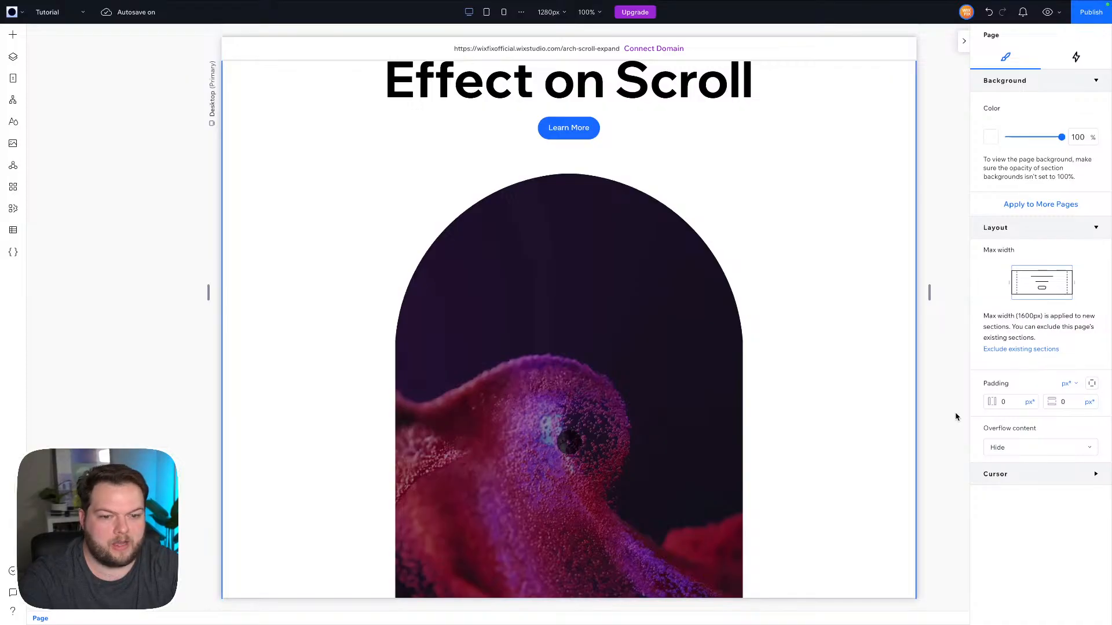
pyautogui.scroll(3, 957, 417)
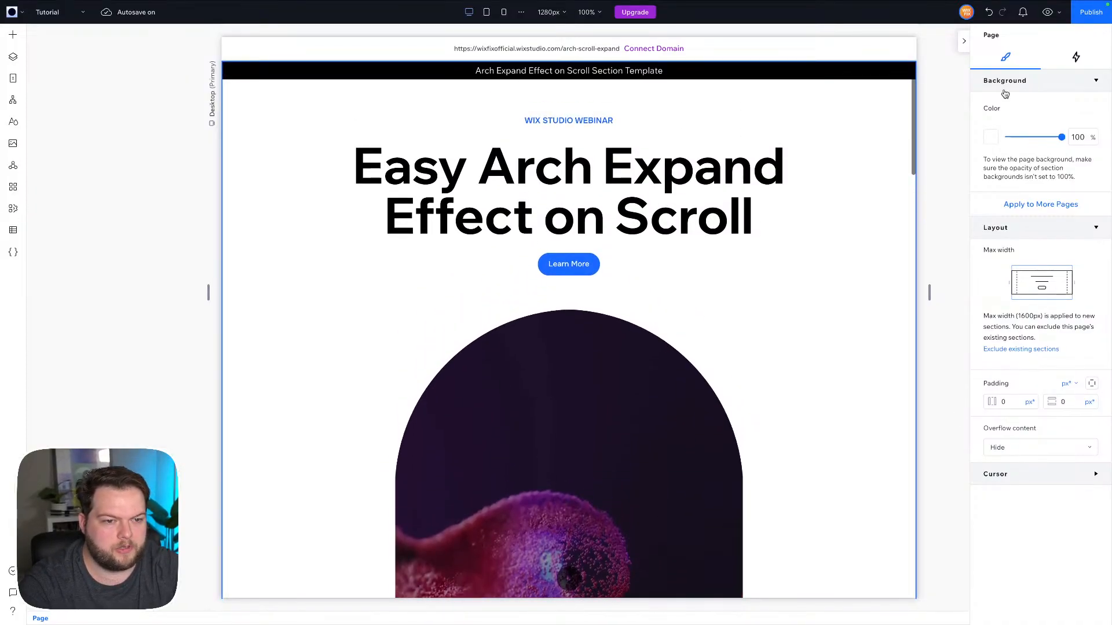
# Preview the page and scroll through the arch section to the services section and back to check the mask edges.
pyautogui.click(1048, 12)
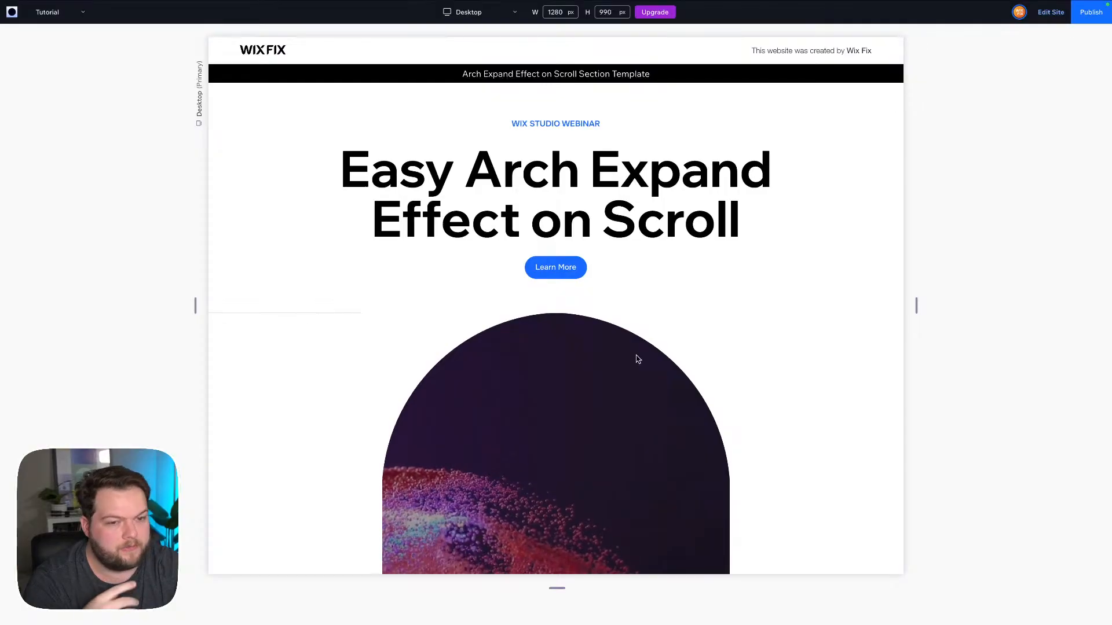
pyautogui.scroll(-5, 811, 368)
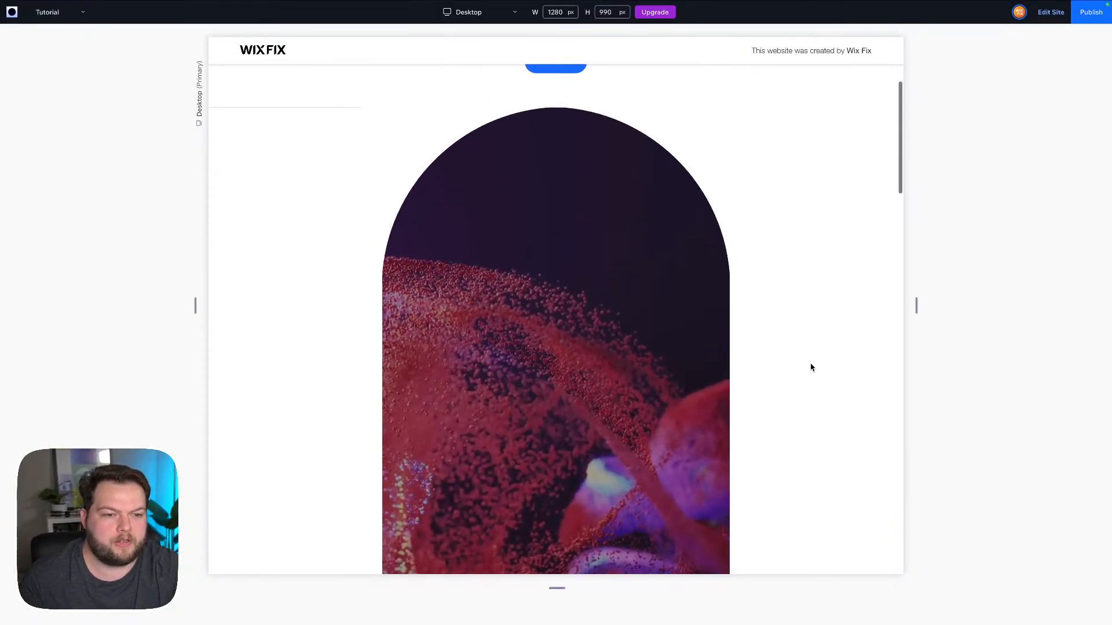
pyautogui.scroll(-10, 811, 368)
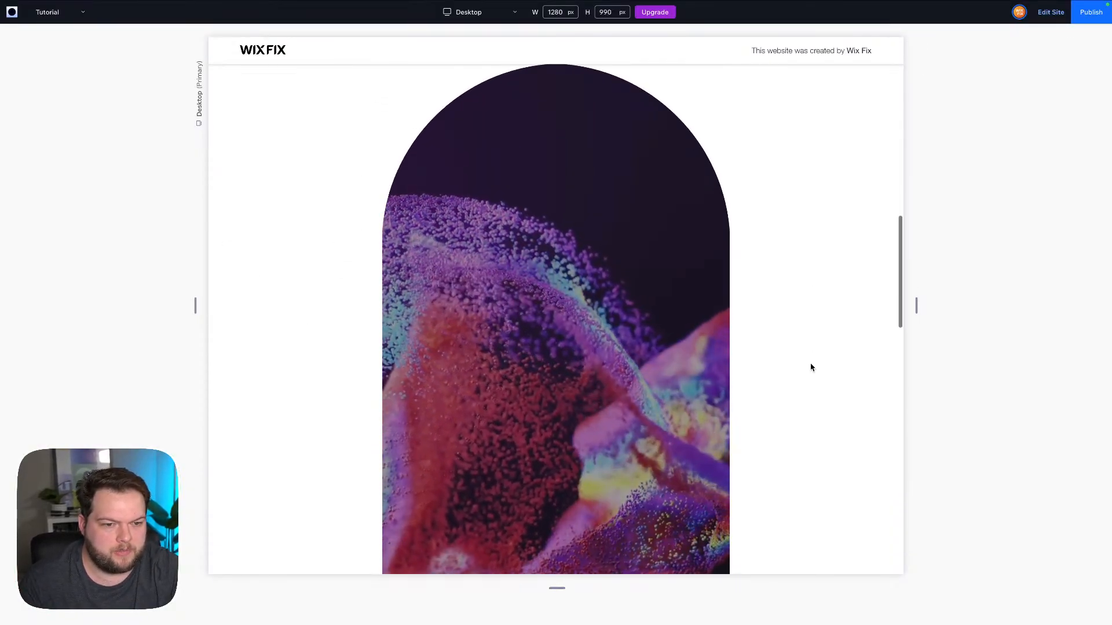
pyautogui.scroll(-10, 810, 368)
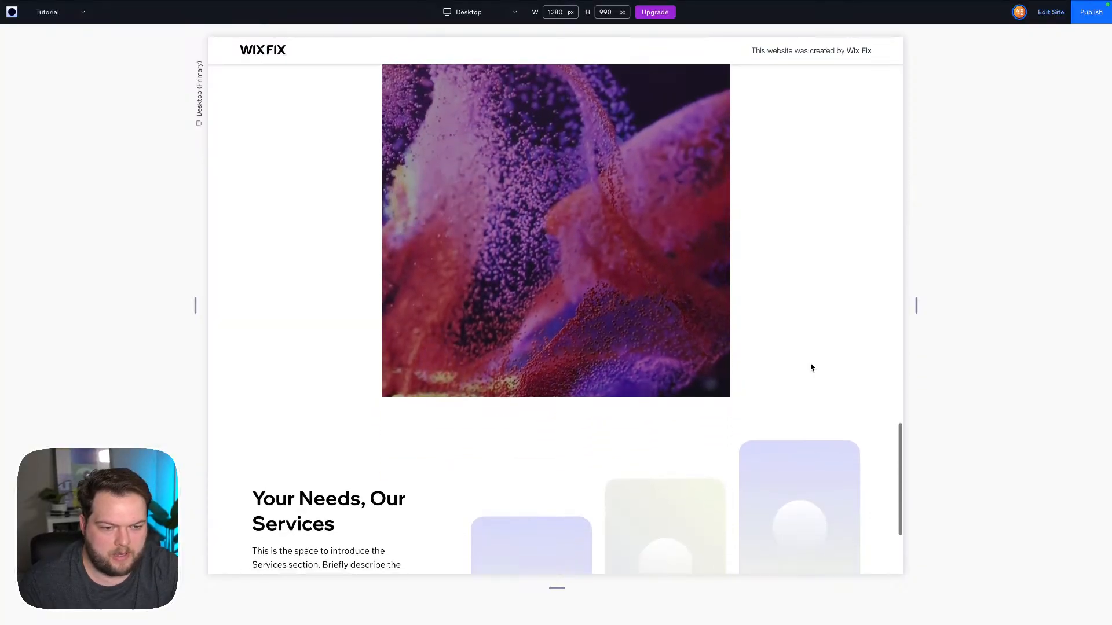
pyautogui.scroll(12, 810, 368)
pyautogui.scroll(10, 810, 368)
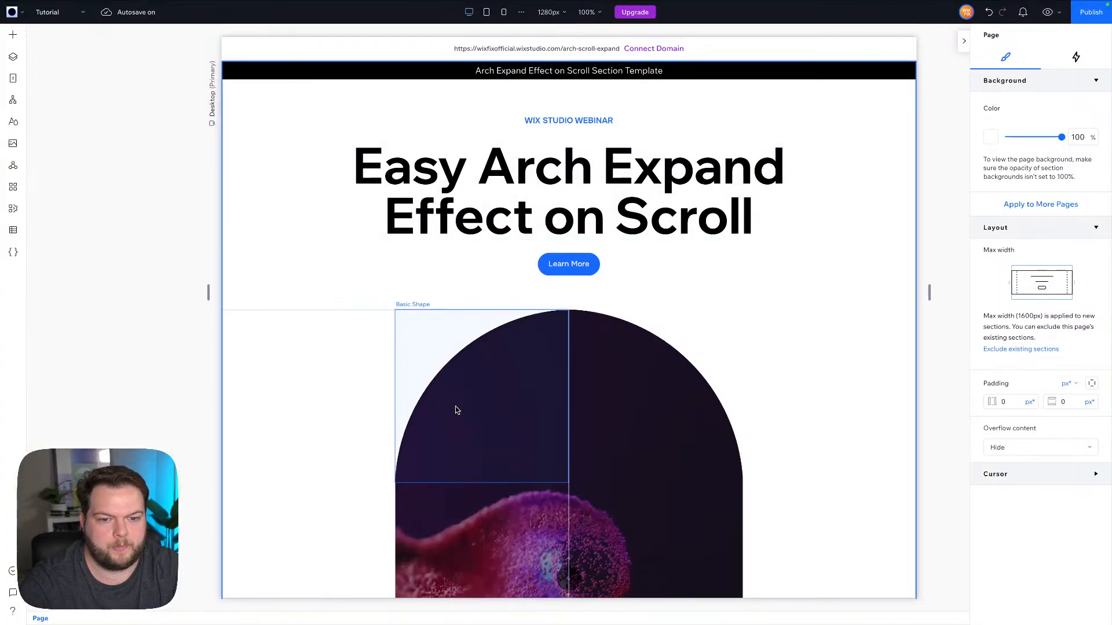
# Set the left, top and bottom margins of the white container on the arch's left side to -1, using pixels (px).
pyautogui.scroll(-2, 829, 377)
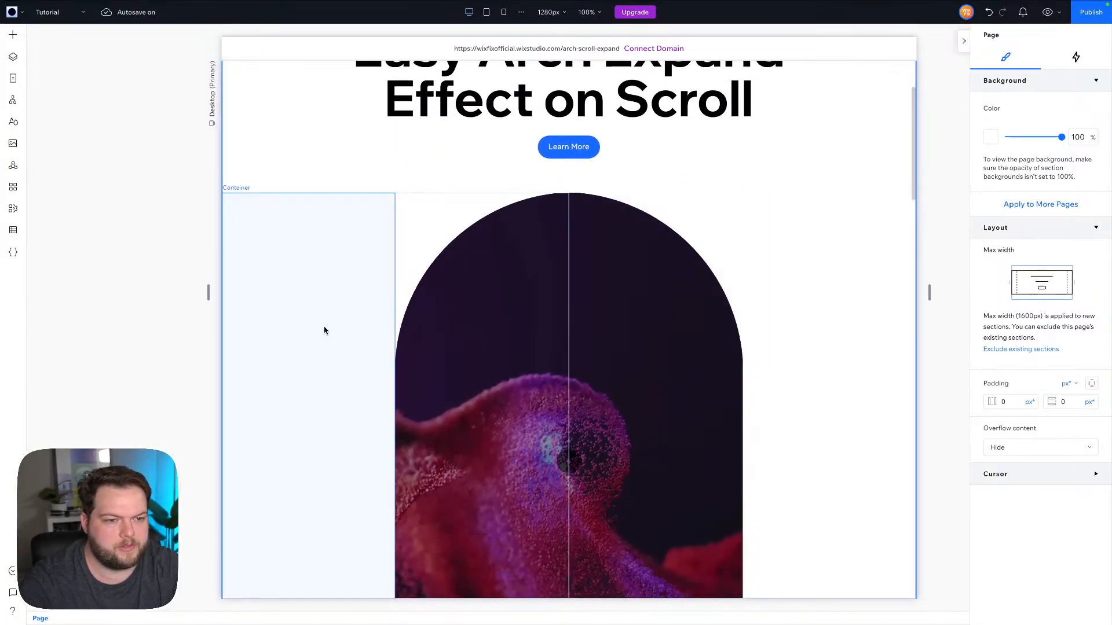
pyautogui.click(428, 272)
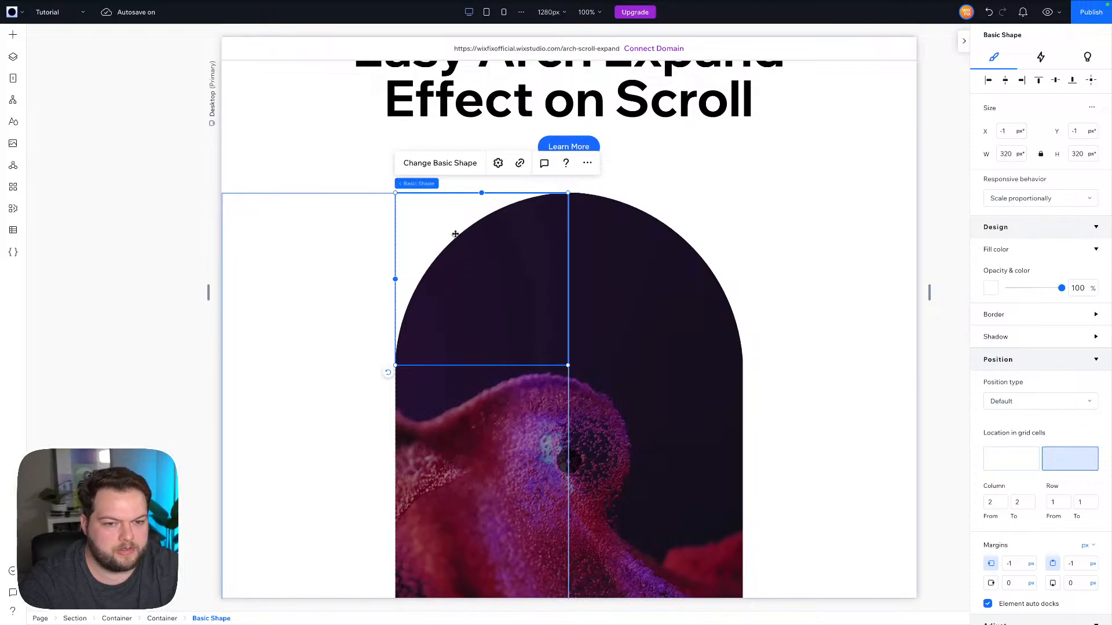
pyautogui.click(366, 246)
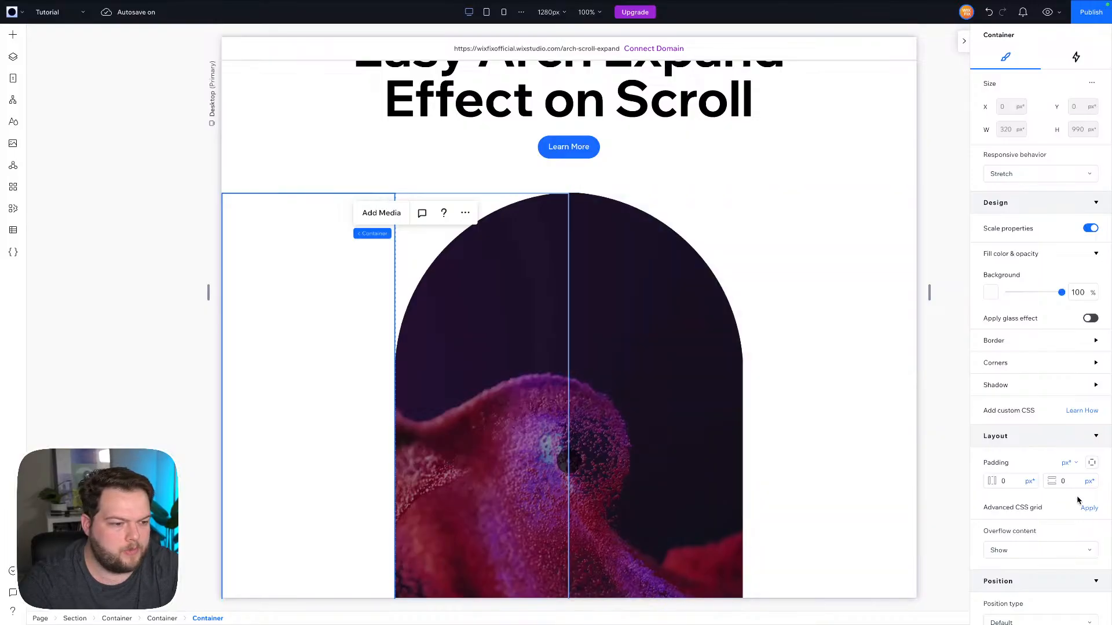
pyautogui.scroll(-8, 1042, 406)
pyautogui.click(1016, 304)
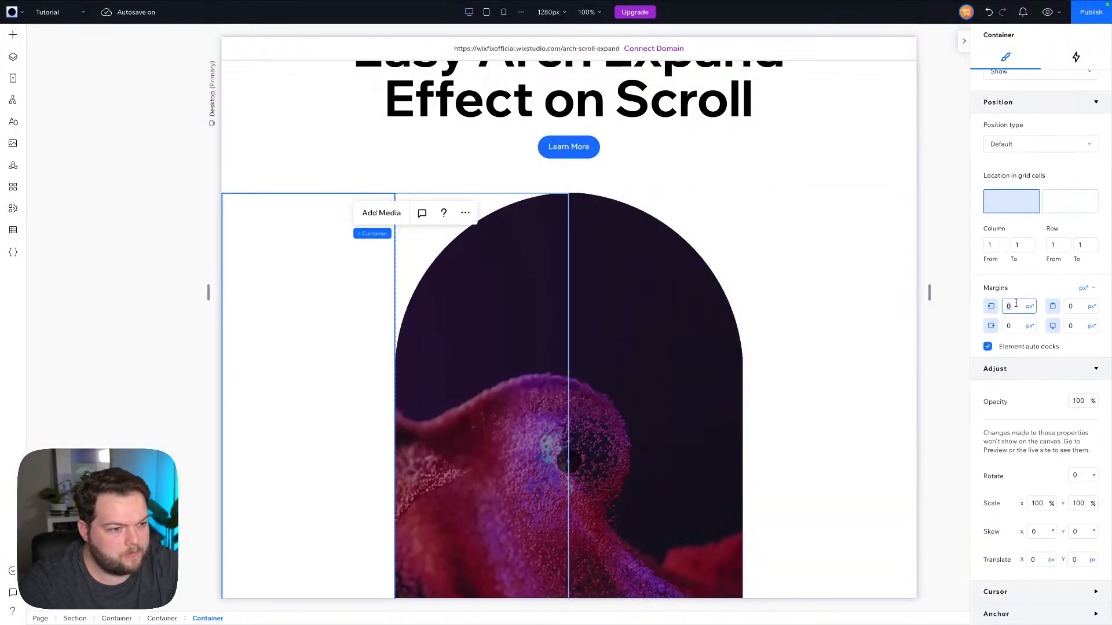
pyautogui.write('-1')
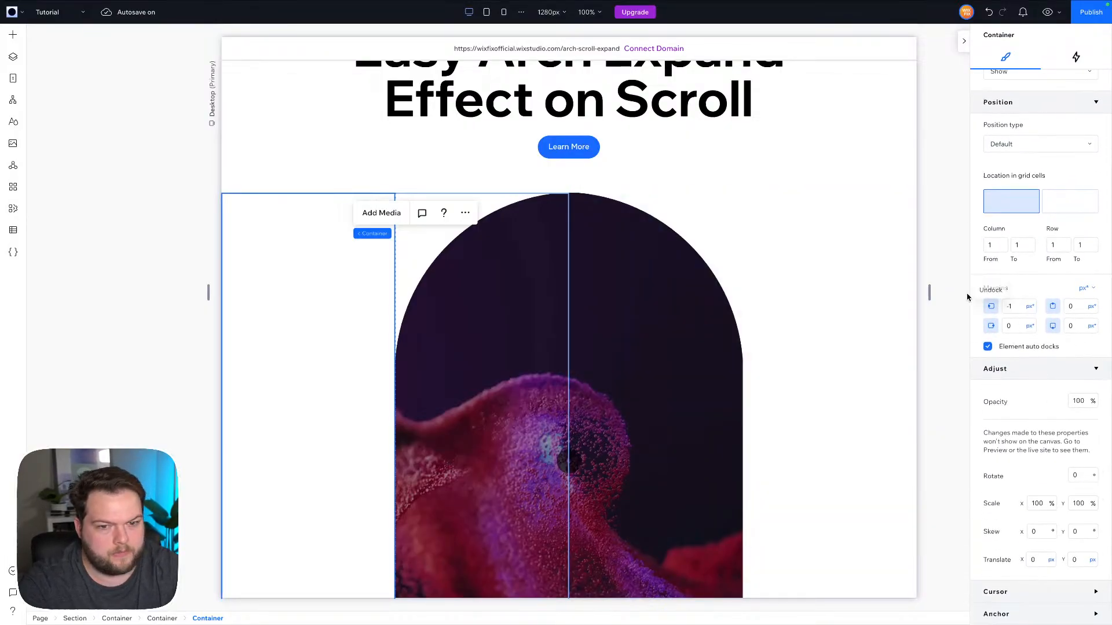
pyautogui.click(1072, 308)
pyautogui.write('-1')
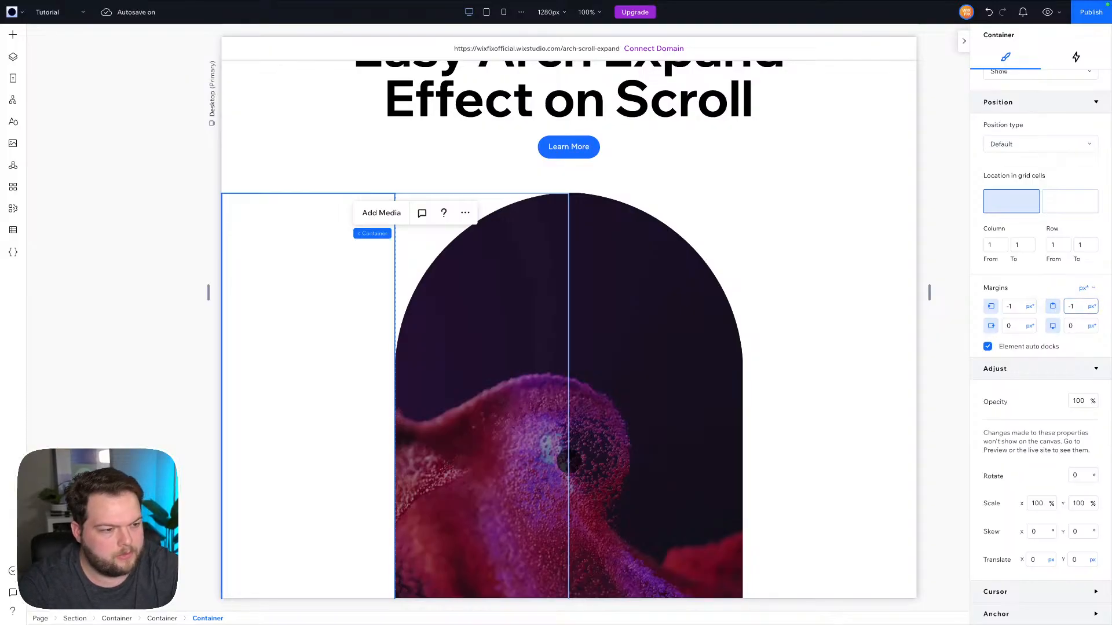
pyautogui.click(1013, 331)
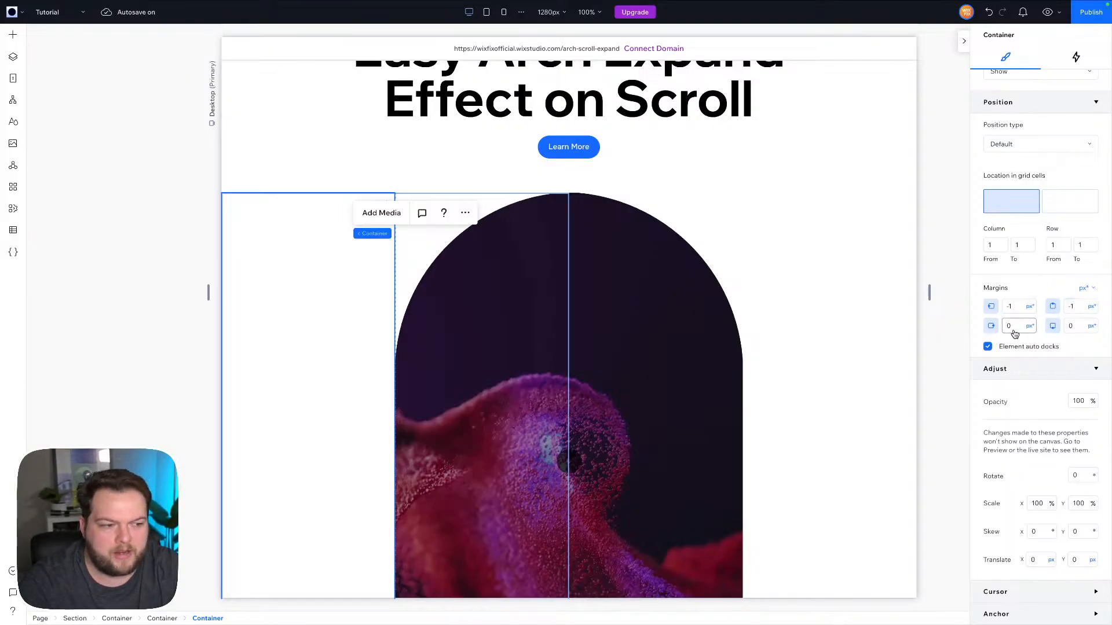
pyautogui.click(1074, 327)
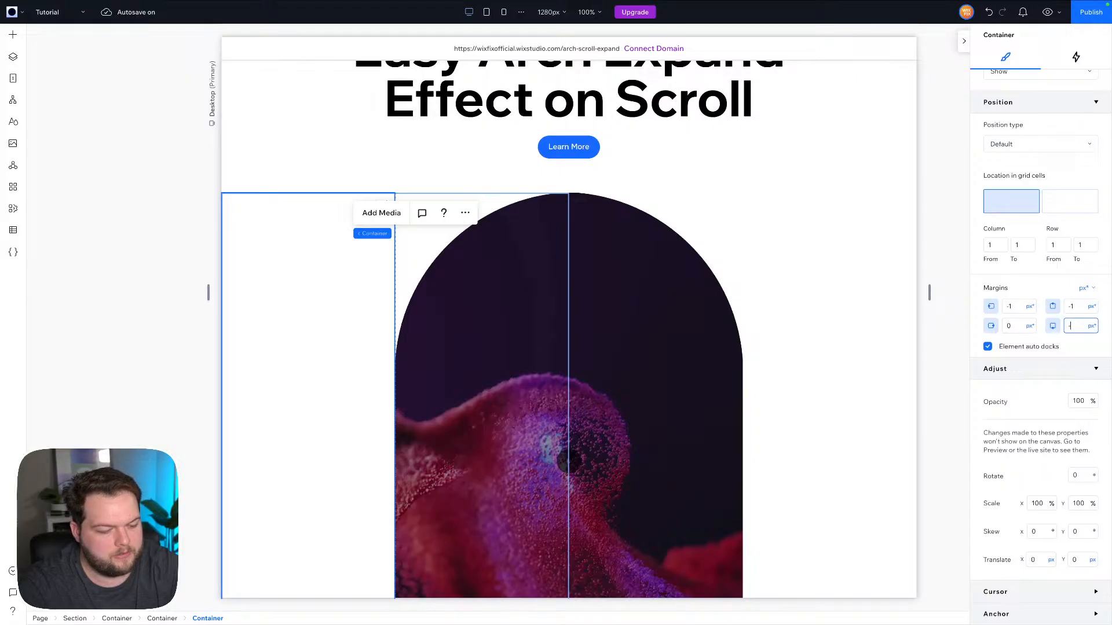
pyautogui.write('-1')
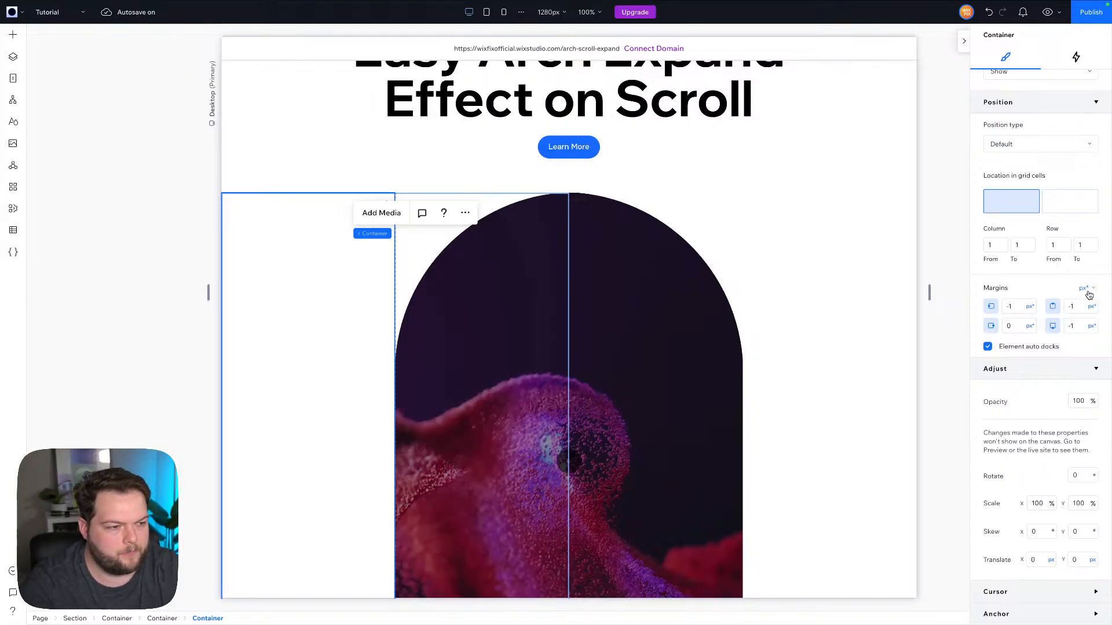
pyautogui.click(1084, 288)
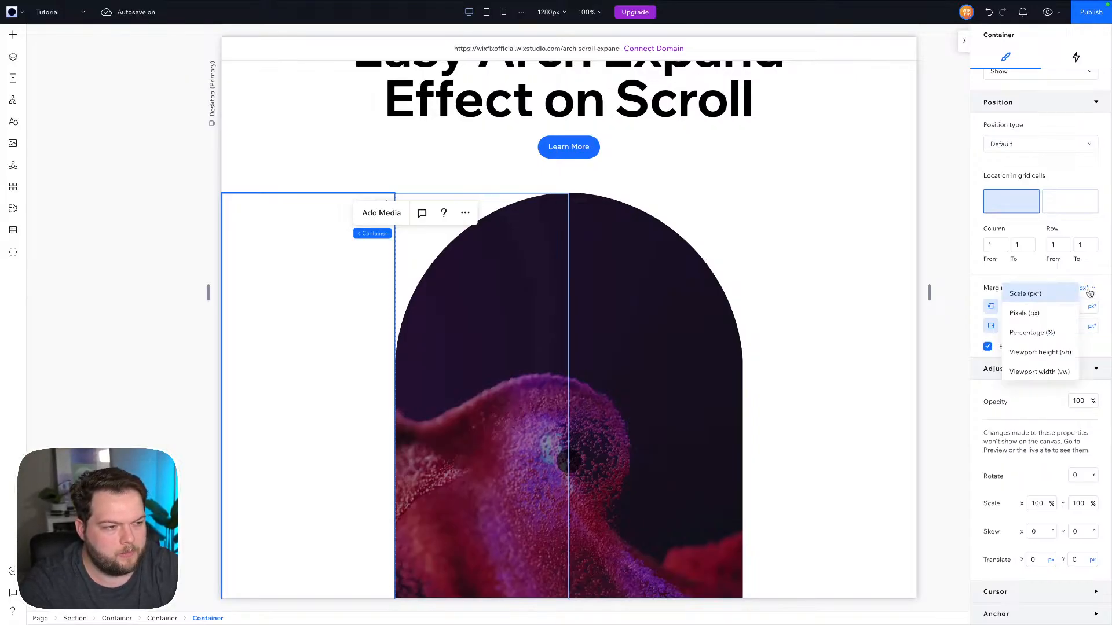
pyautogui.click(1050, 315)
# Set the top, right and bottom margins of the white container on the arch's right side to -1, using pixels (px).
pyautogui.click(835, 275)
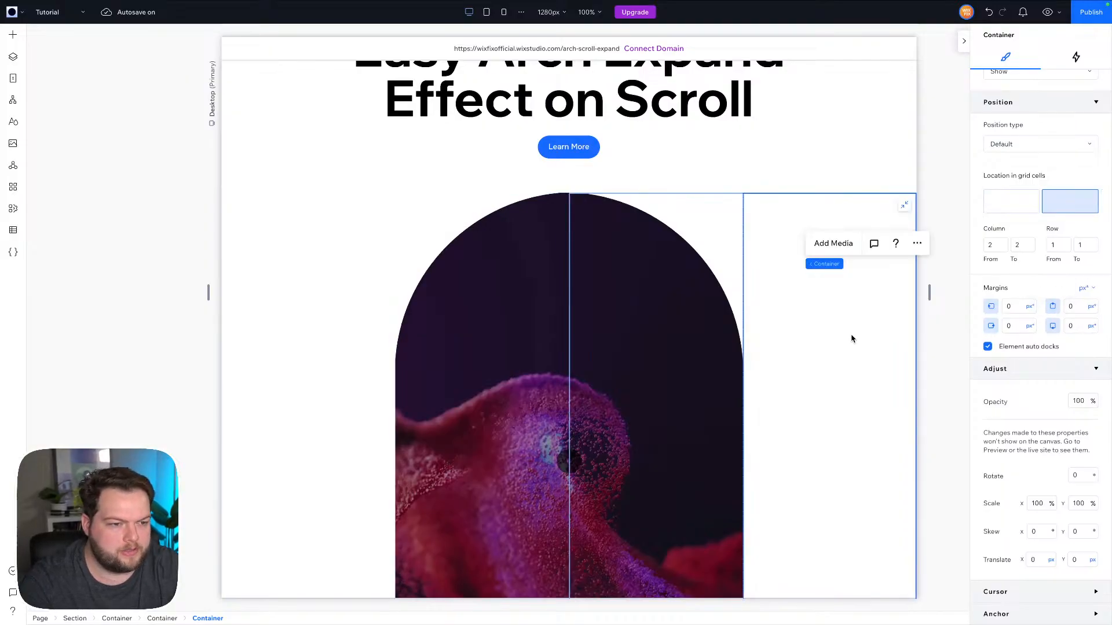
pyautogui.click(1012, 306)
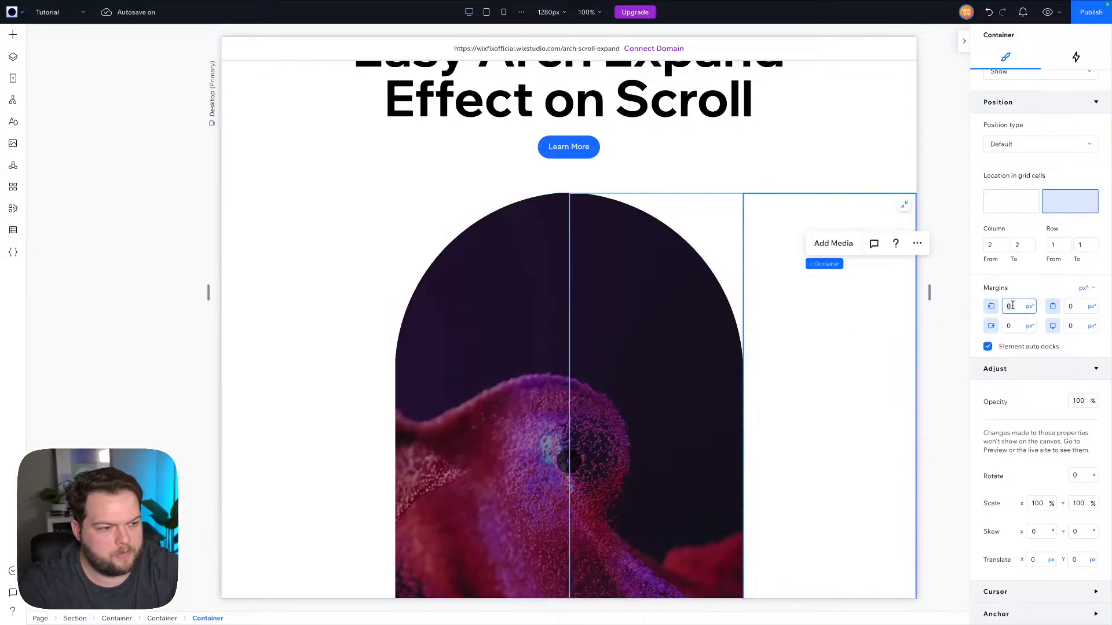
pyautogui.click(1073, 304)
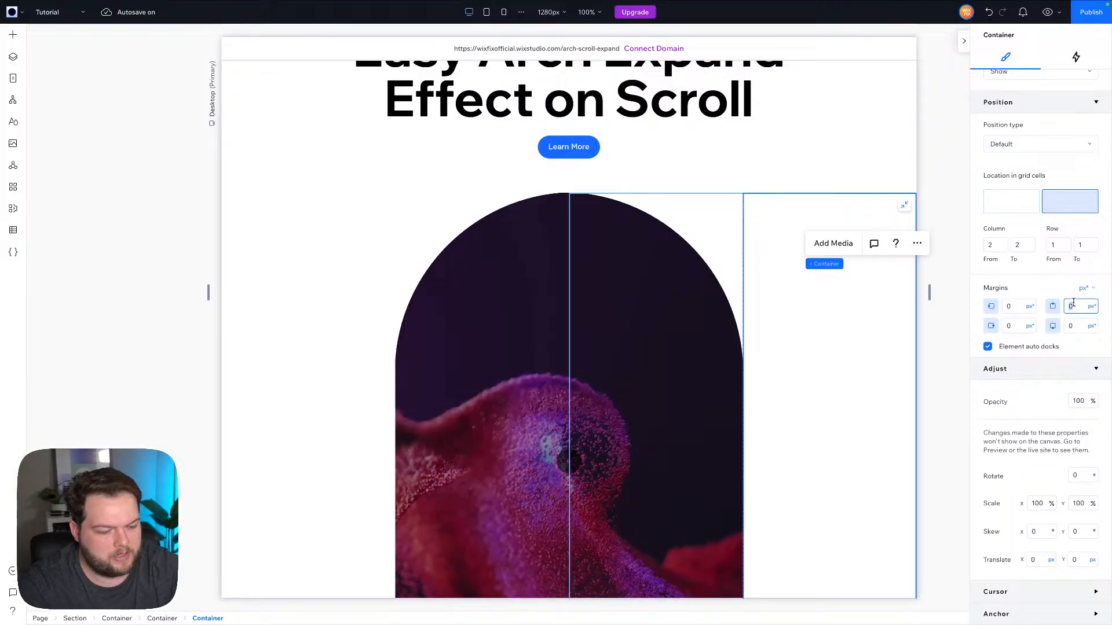
pyautogui.write('-1')
pyautogui.click(1017, 326)
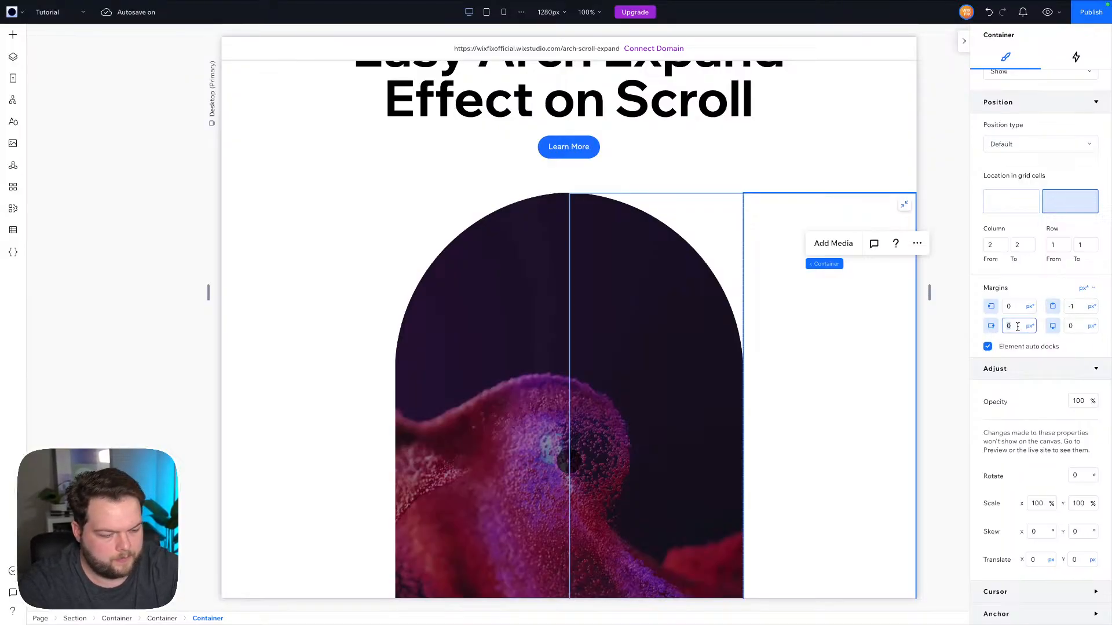
pyautogui.write('-1')
pyautogui.click(1071, 325)
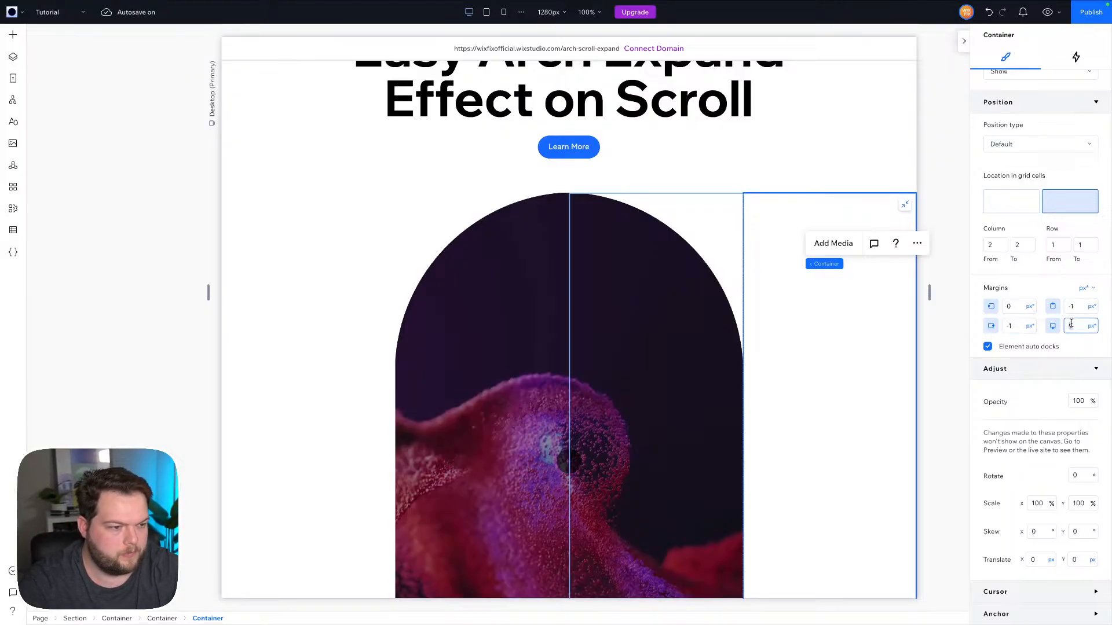
pyautogui.write('-1')
pyautogui.click(1078, 260)
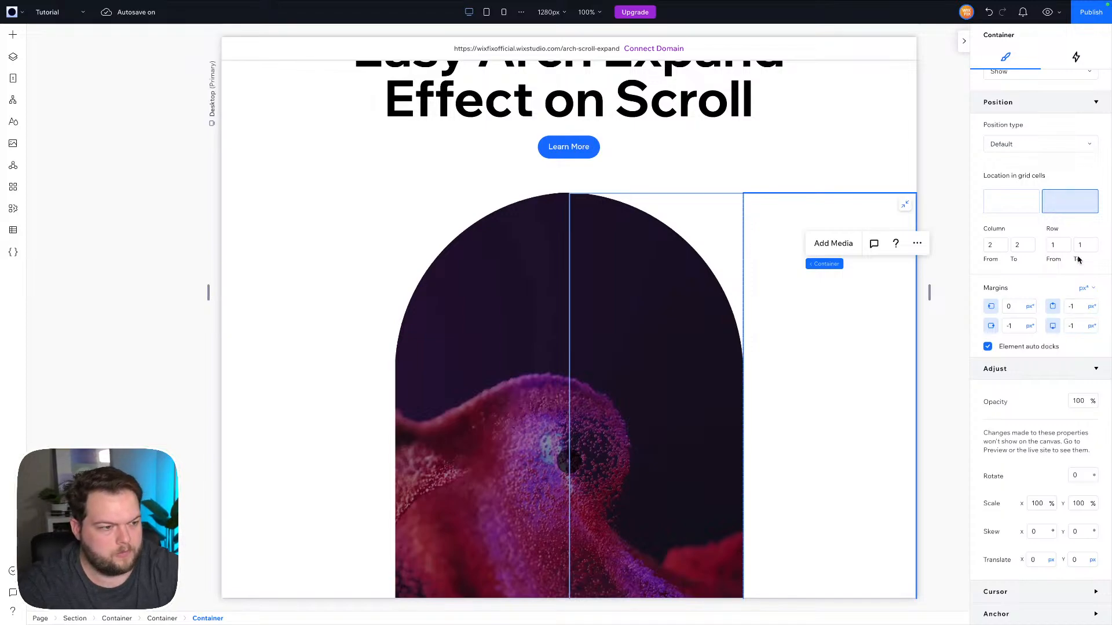
pyautogui.click(1084, 290)
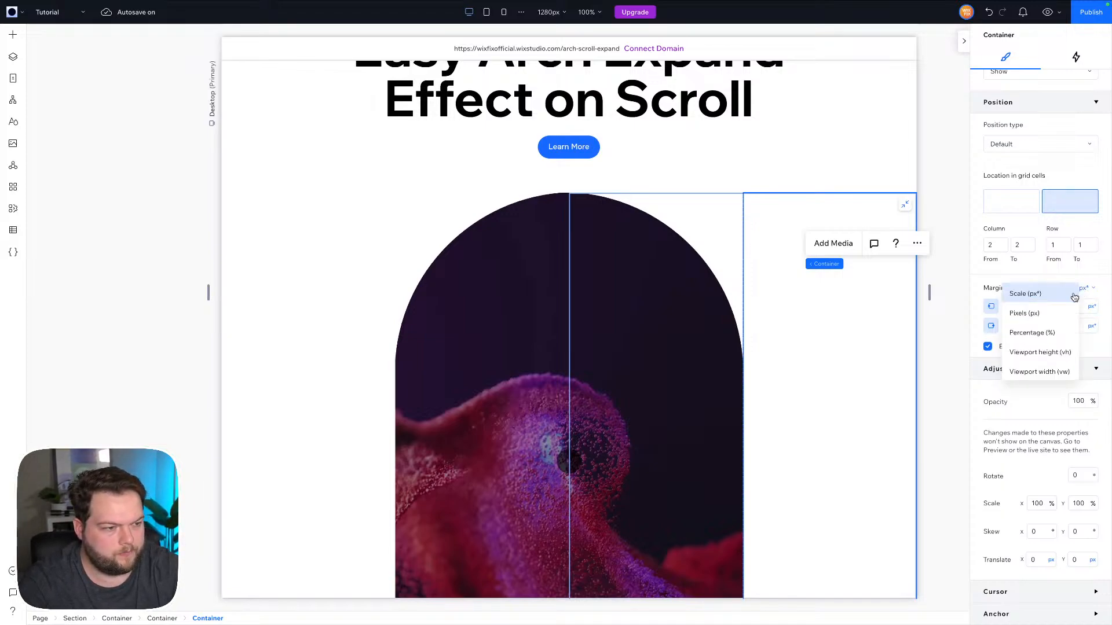
pyautogui.click(1052, 316)
pyautogui.click(946, 253)
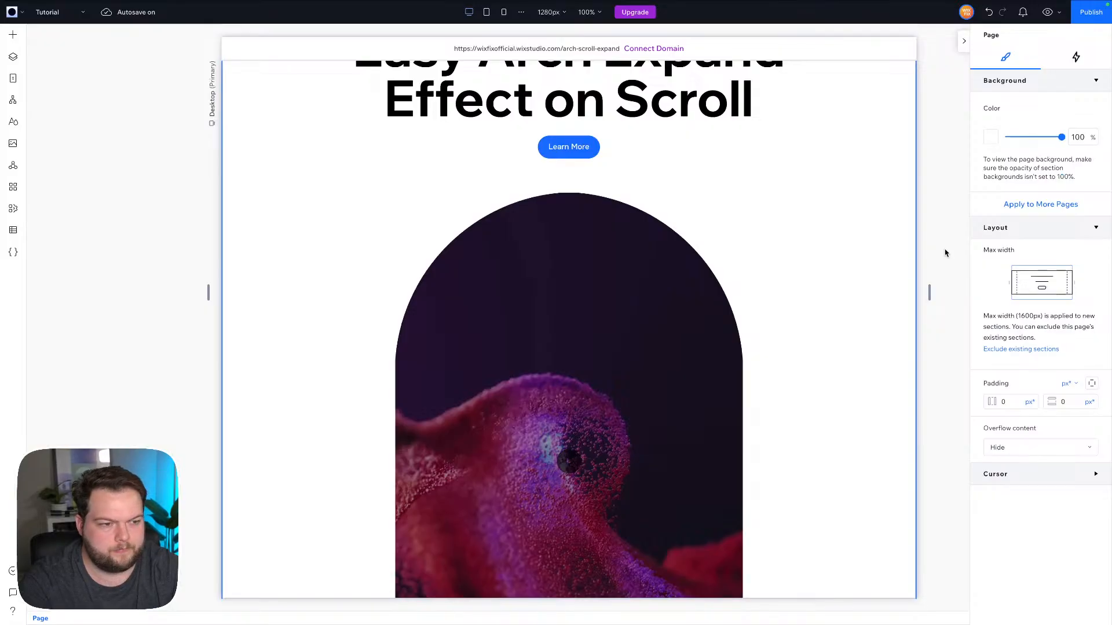
# Preview the page, scroll through the whole arch section to check its outer edges, and return to the editor.
pyautogui.click(1047, 12)
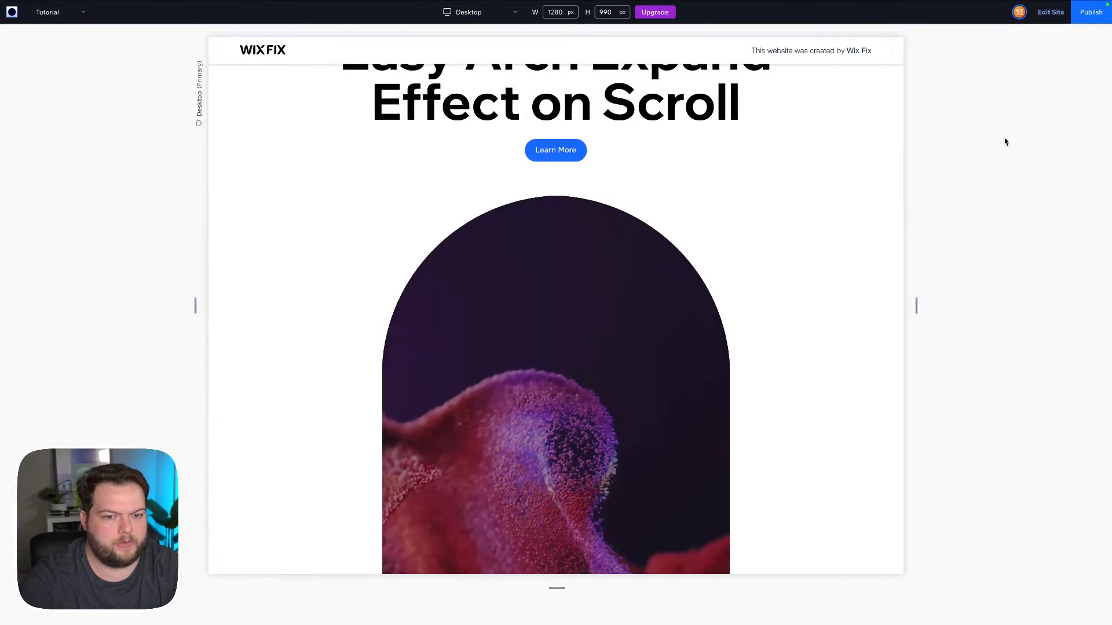
pyautogui.scroll(2, 856, 281)
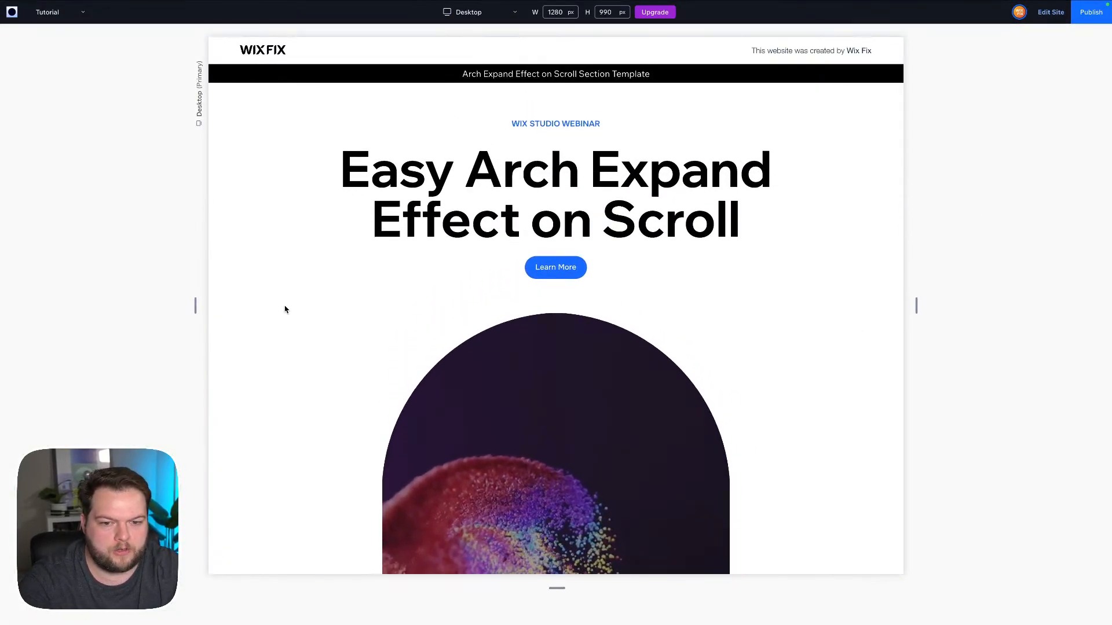
pyautogui.scroll(-10, 669, 386)
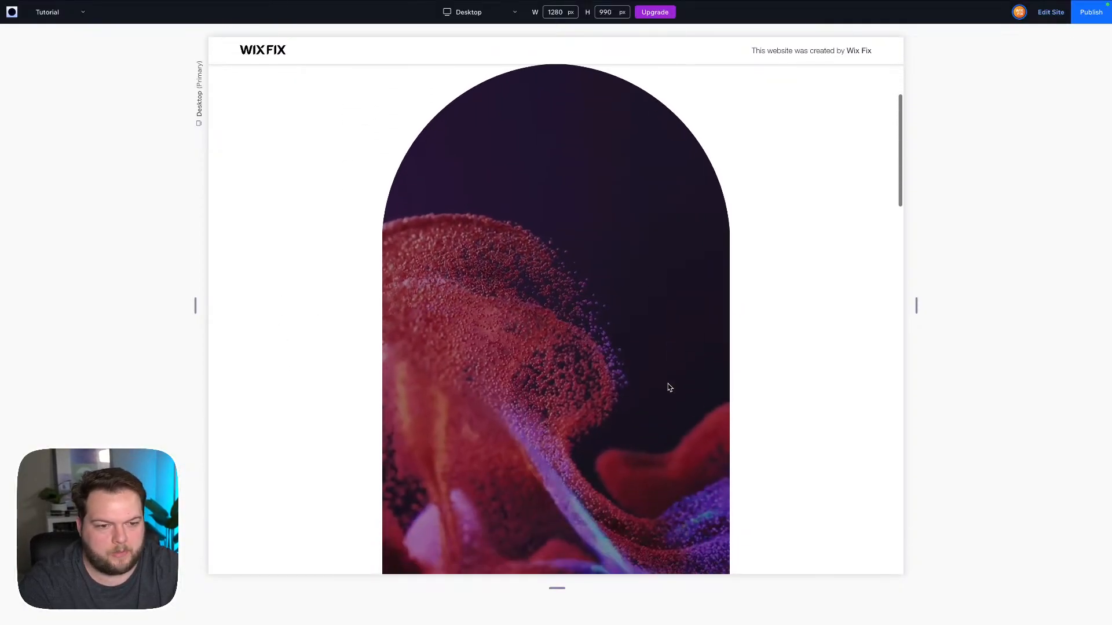
pyautogui.scroll(-3, 669, 385)
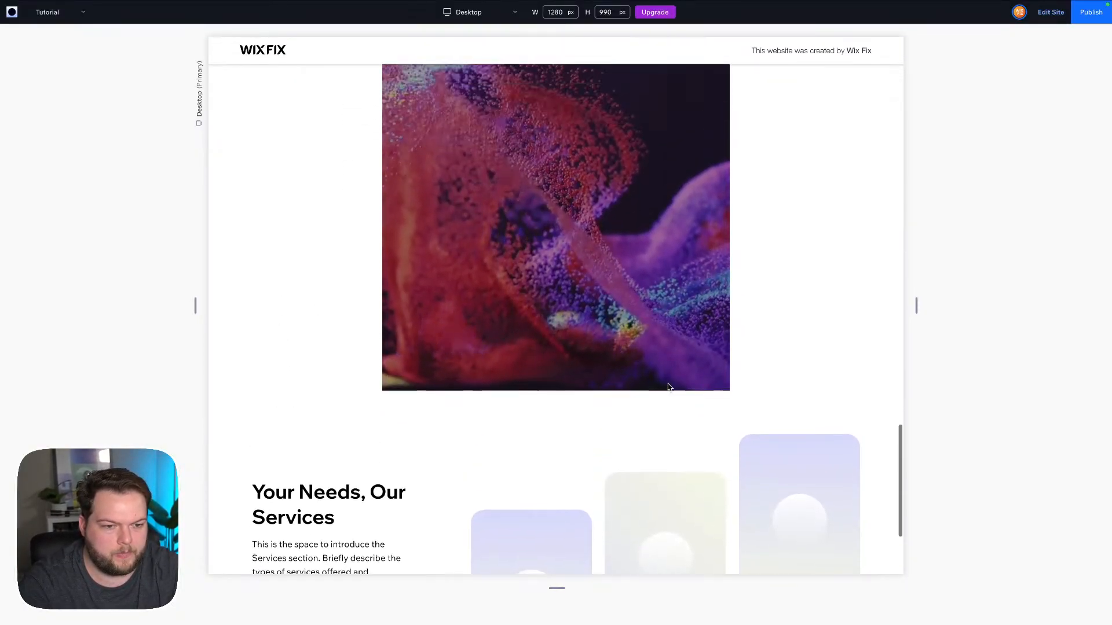
pyautogui.scroll(15, 670, 384)
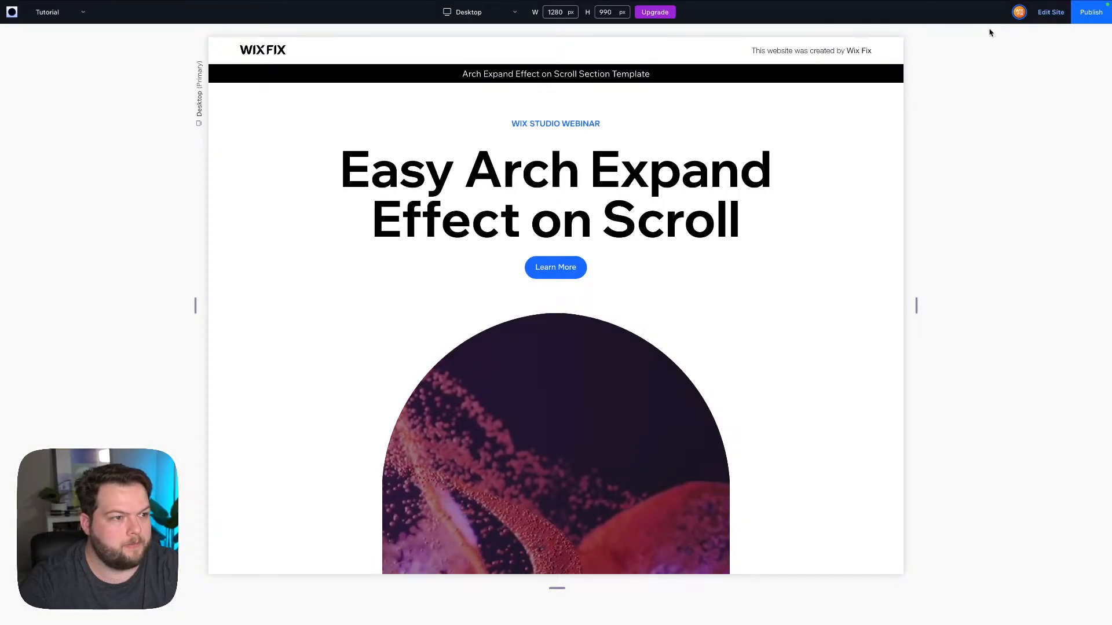
pyautogui.click(1050, 11)
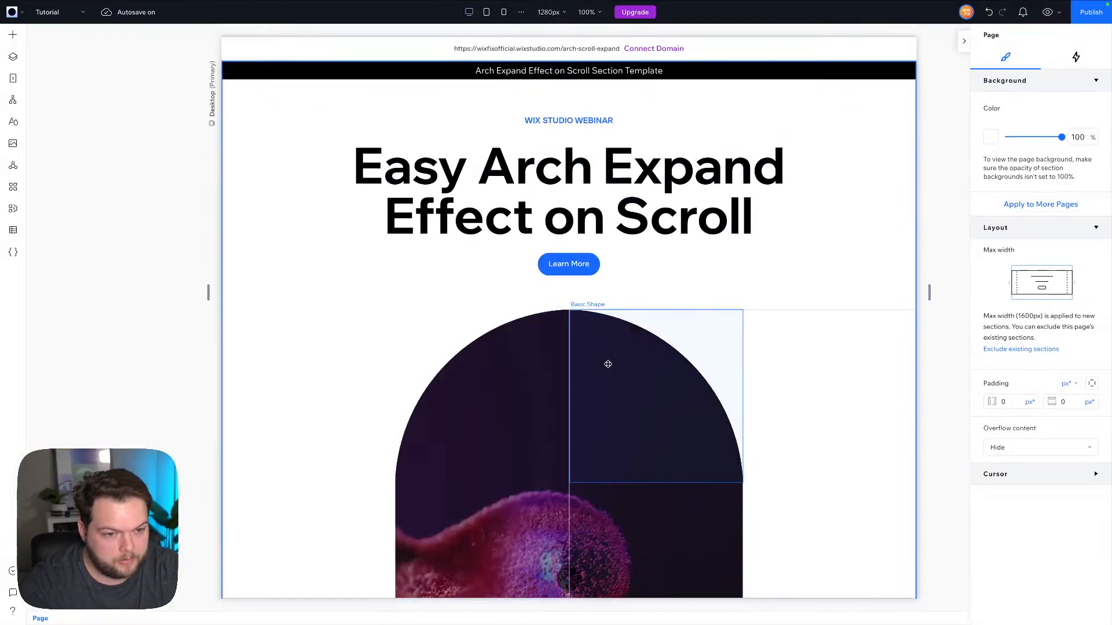
# Add a container to the section's empty area below the video, at about X 442 and Y 1094 px.
pyautogui.scroll(-5, 608, 364)
pyautogui.click(669, 239)
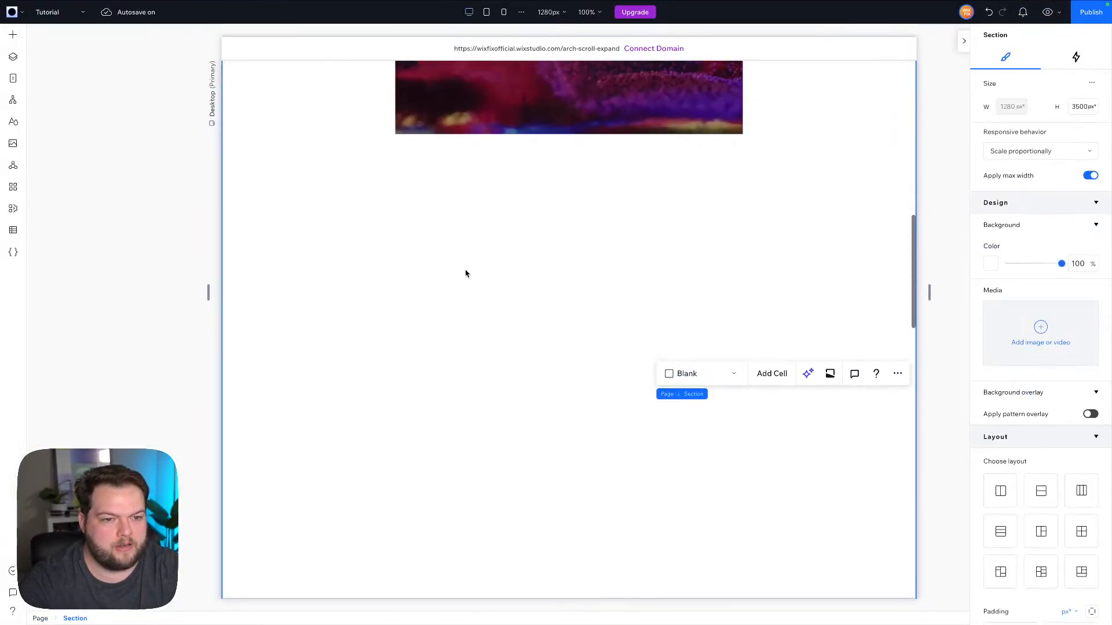
pyautogui.click(13, 35)
pyautogui.click(76, 65)
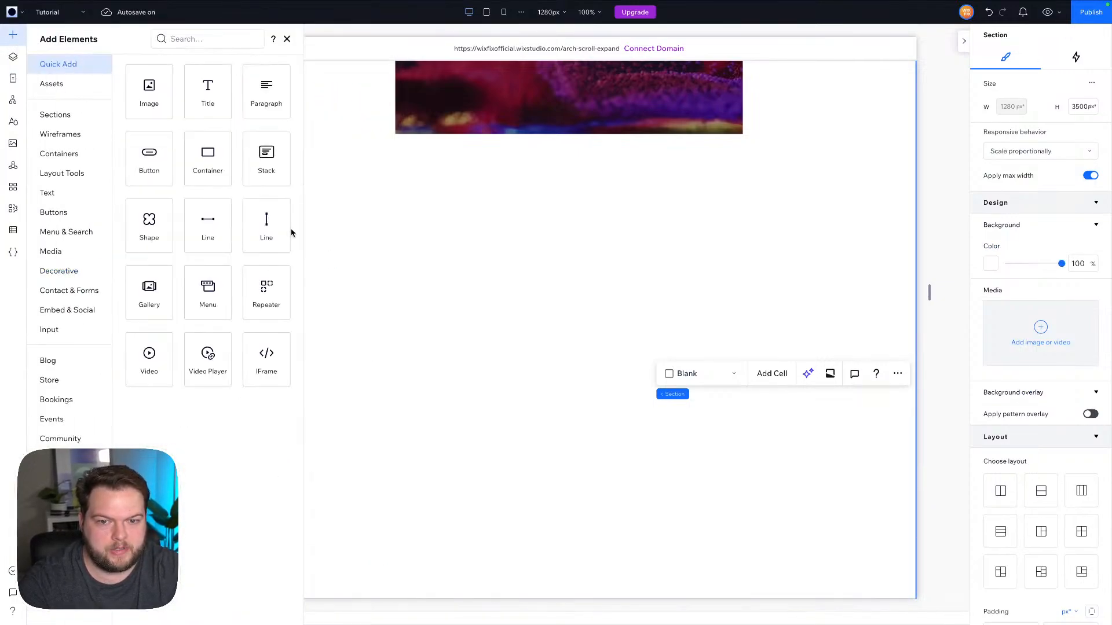
pyautogui.moveTo(210, 161); pyautogui.dragTo(551, 222)
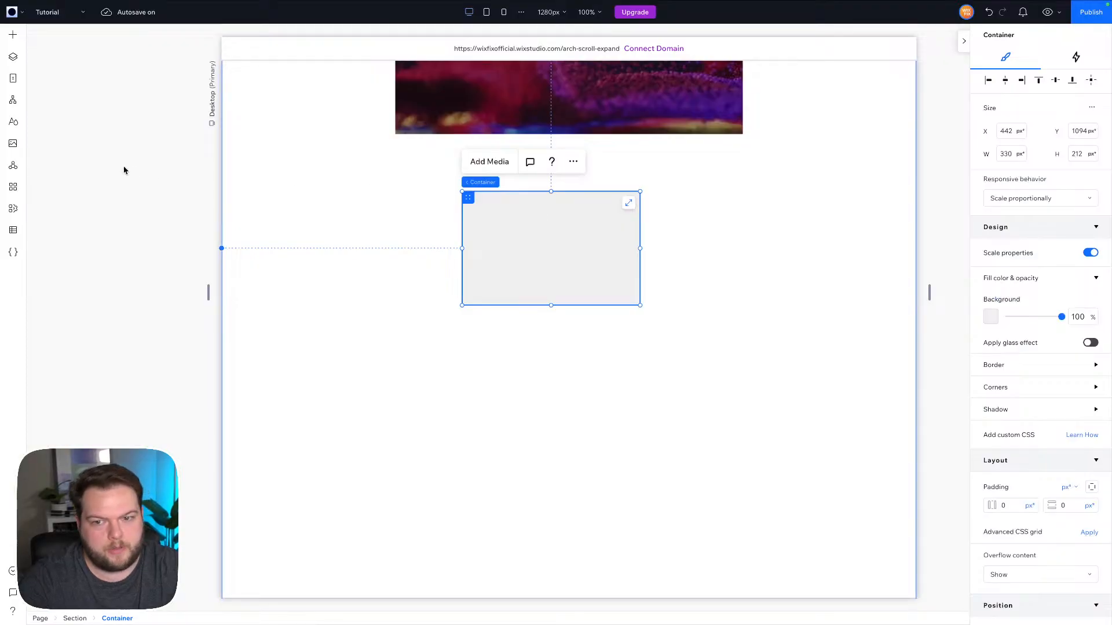
# Rename the layer of the two-column container holding the arch sides as "Arch".
pyautogui.click(14, 60)
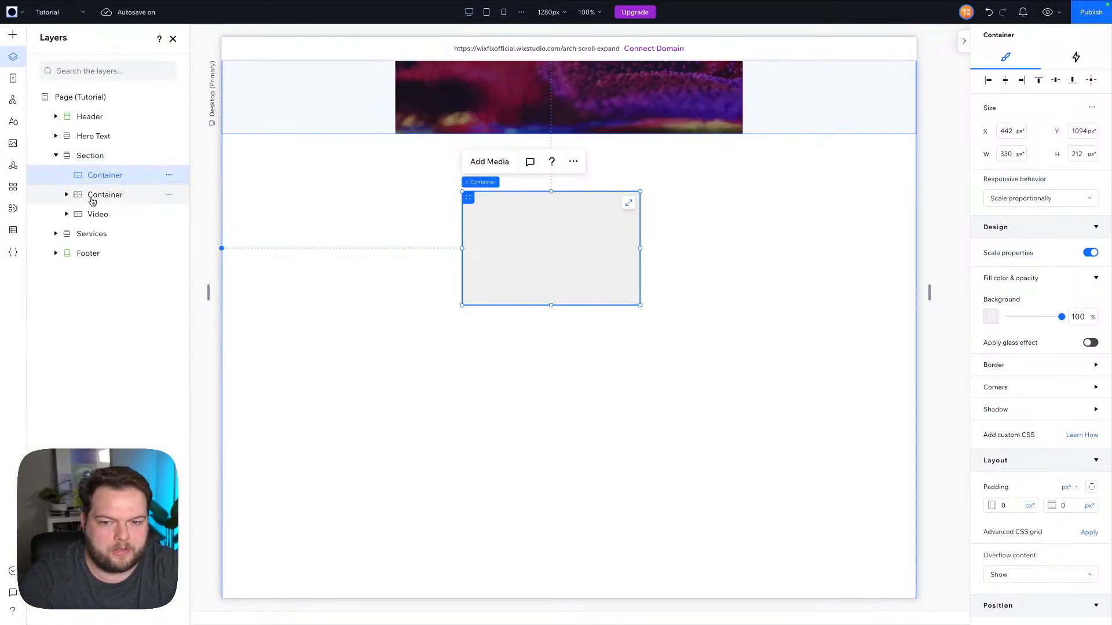
pyautogui.click(98, 214)
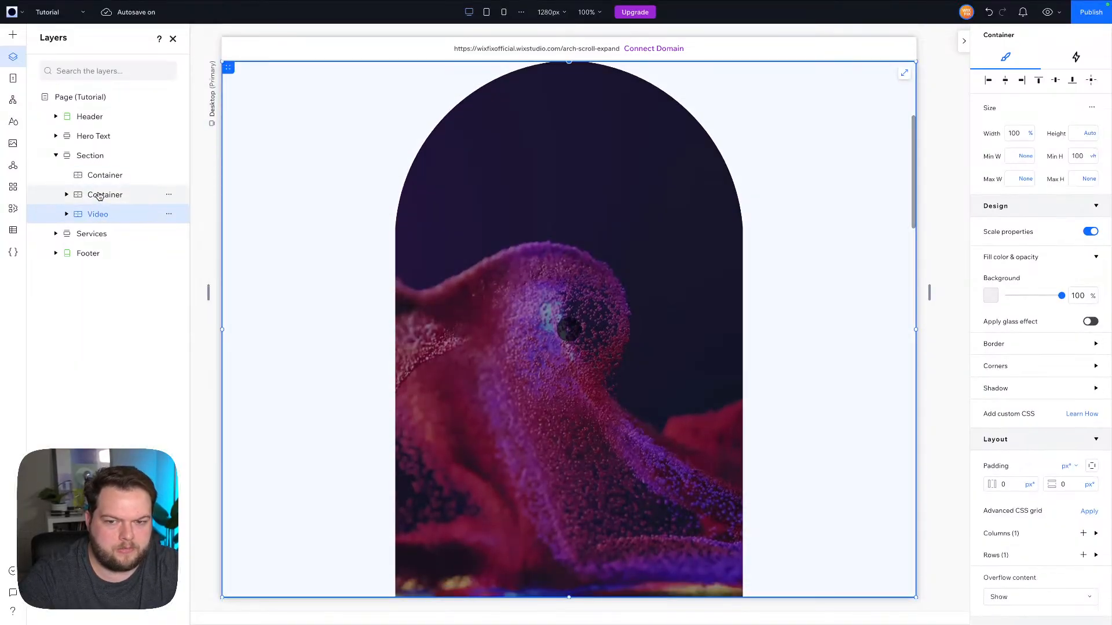
pyautogui.doubleClick(100, 195)
pyautogui.write('Arch')
pyautogui.press('Return')
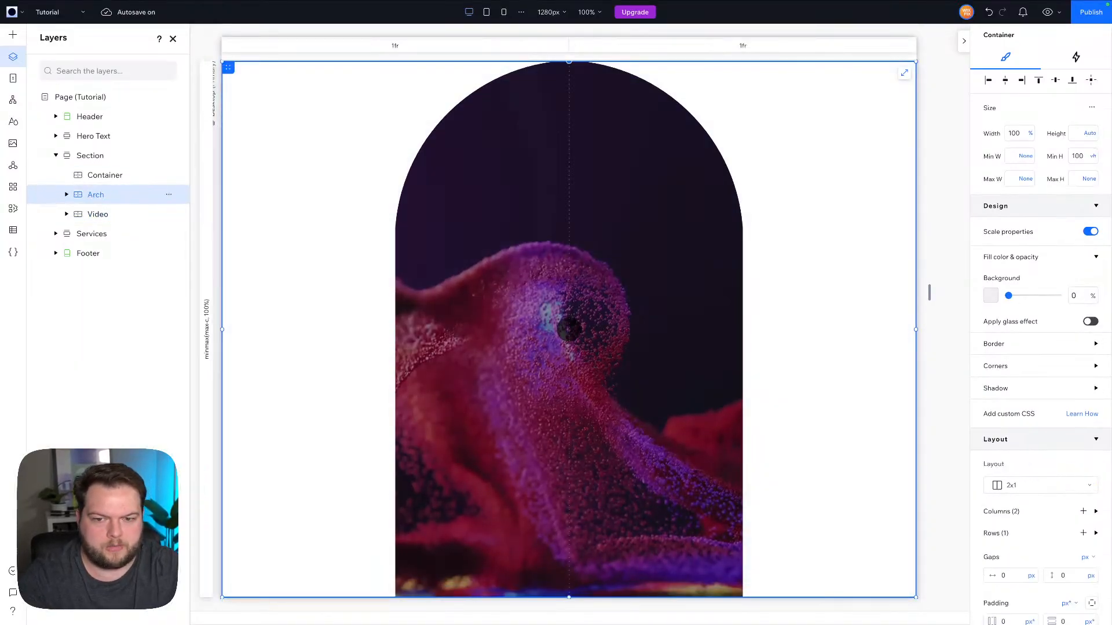
# Rename the layer of the new container below the video as "Scroll Container".
pyautogui.click(100, 179)
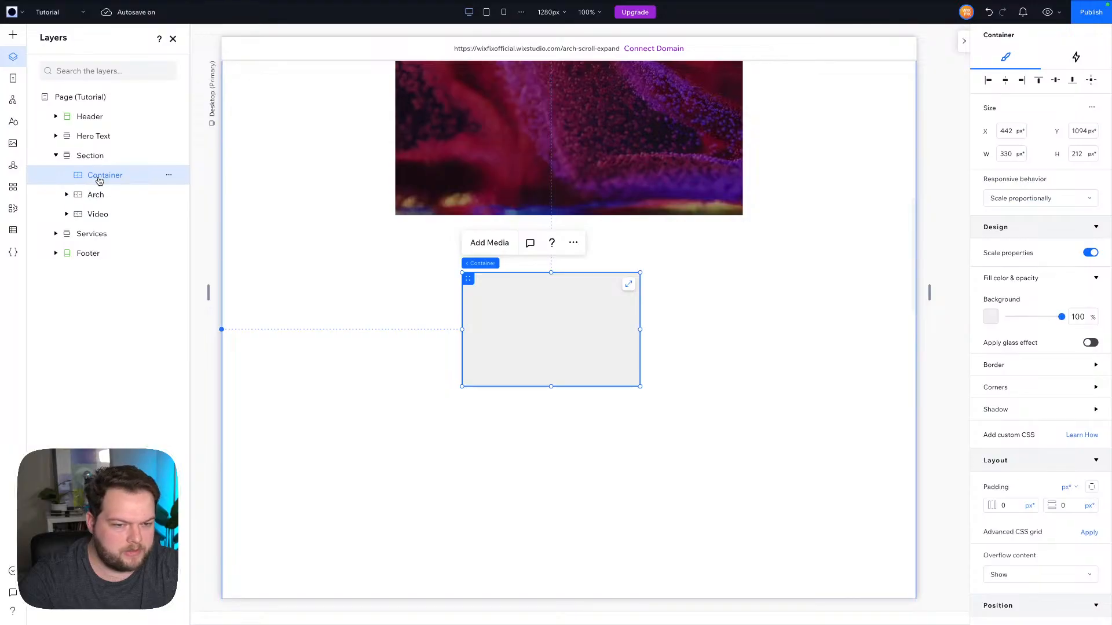
pyautogui.doubleClick(99, 178)
pyautogui.write('Scroll')
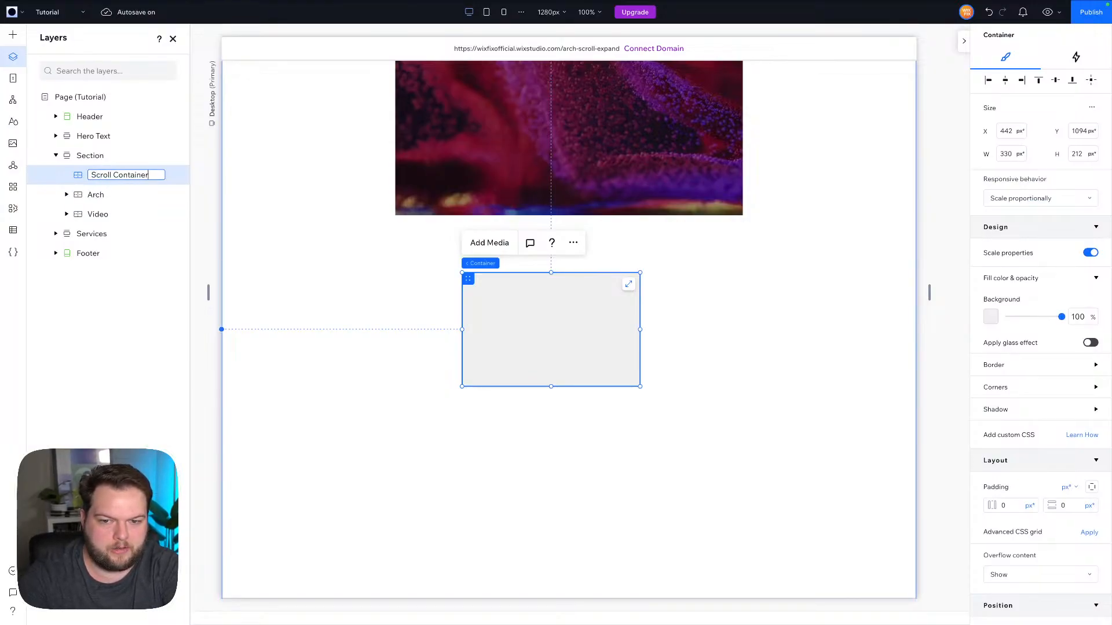
pyautogui.press('Return')
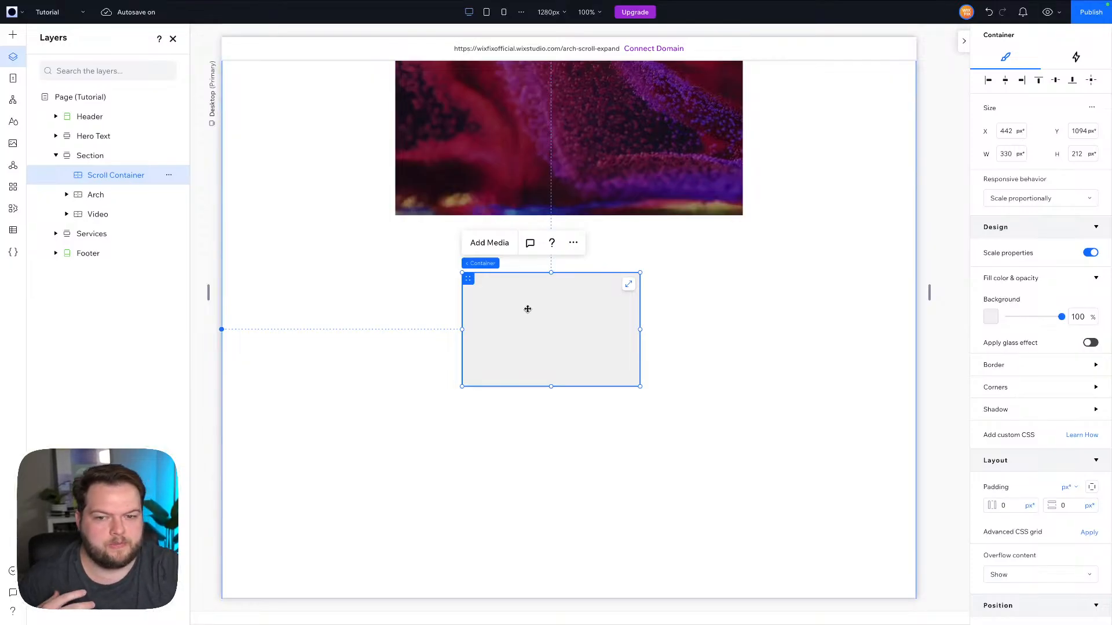
# Change the "Scroll Container" layer name to "Scroll Controller".
pyautogui.doubleClick(120, 177)
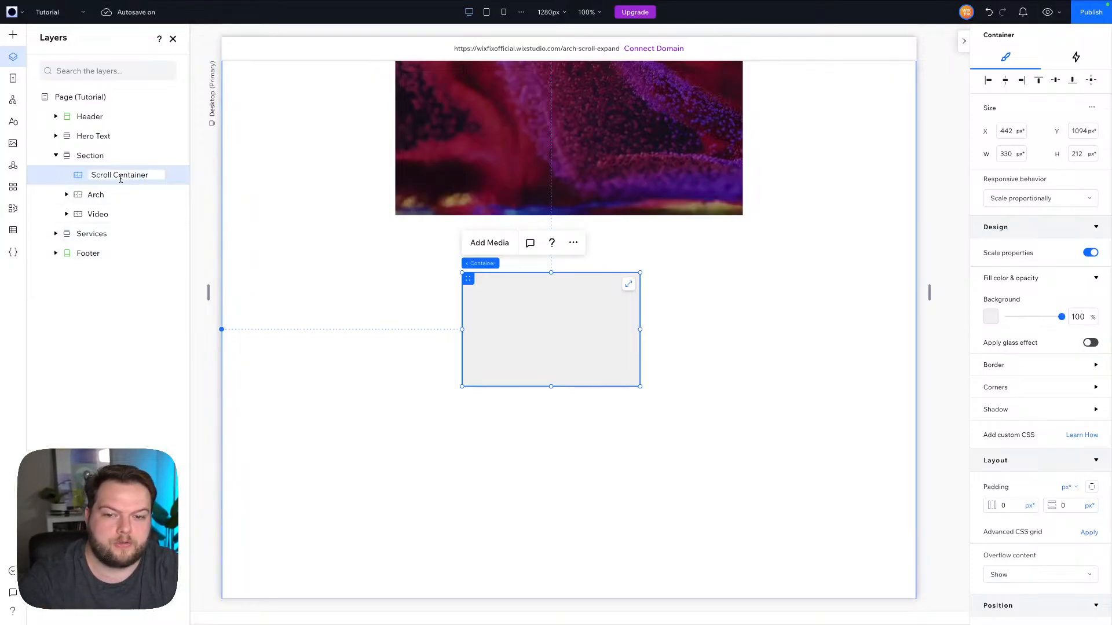
pyautogui.press('Right')
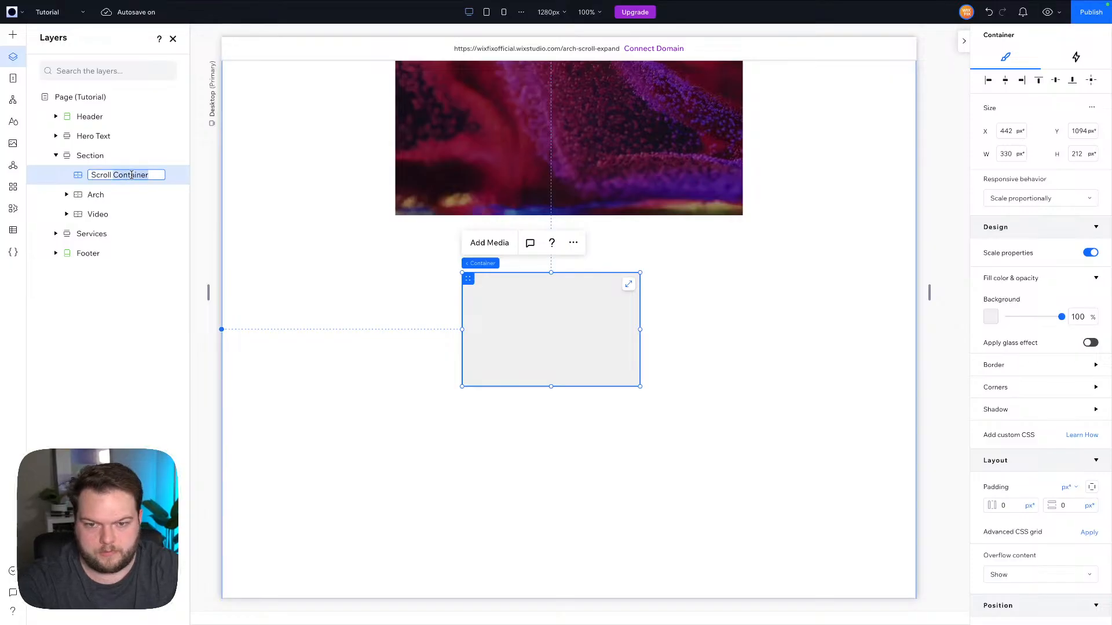
pyautogui.press('BackSpace')
pyautogui.press('BackSpace')
pyautogui.press('BackSpace')
pyautogui.press('BackSpace')
pyautogui.press('BackSpace')
pyautogui.press('BackSpace')
pyautogui.press('BackSpace')
pyautogui.press('BackSpace')
pyautogui.press('Return')
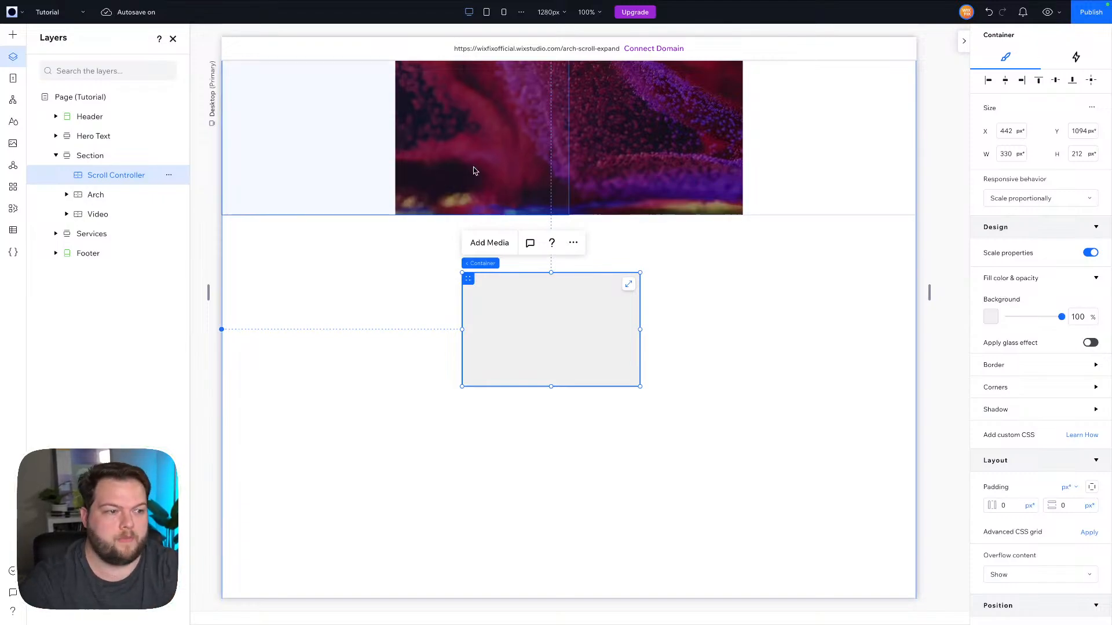
# Enable advanced size settings for the Scroll Controller container, set its width to 30 px and center it horizontally.
pyautogui.click(1093, 110)
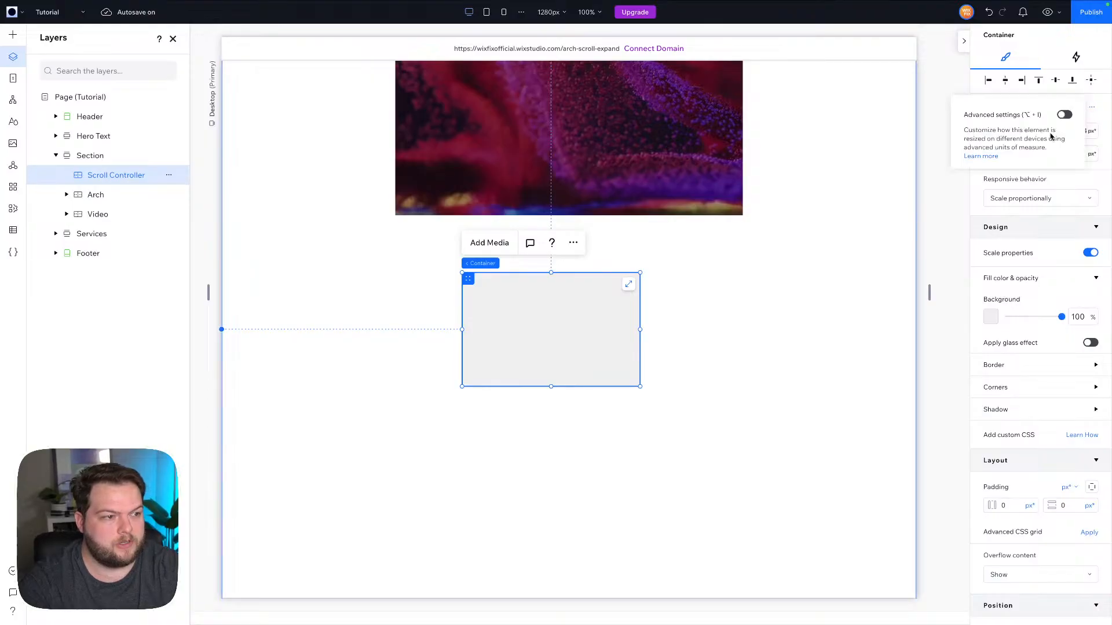
pyautogui.click(1066, 112)
pyautogui.click(1025, 139)
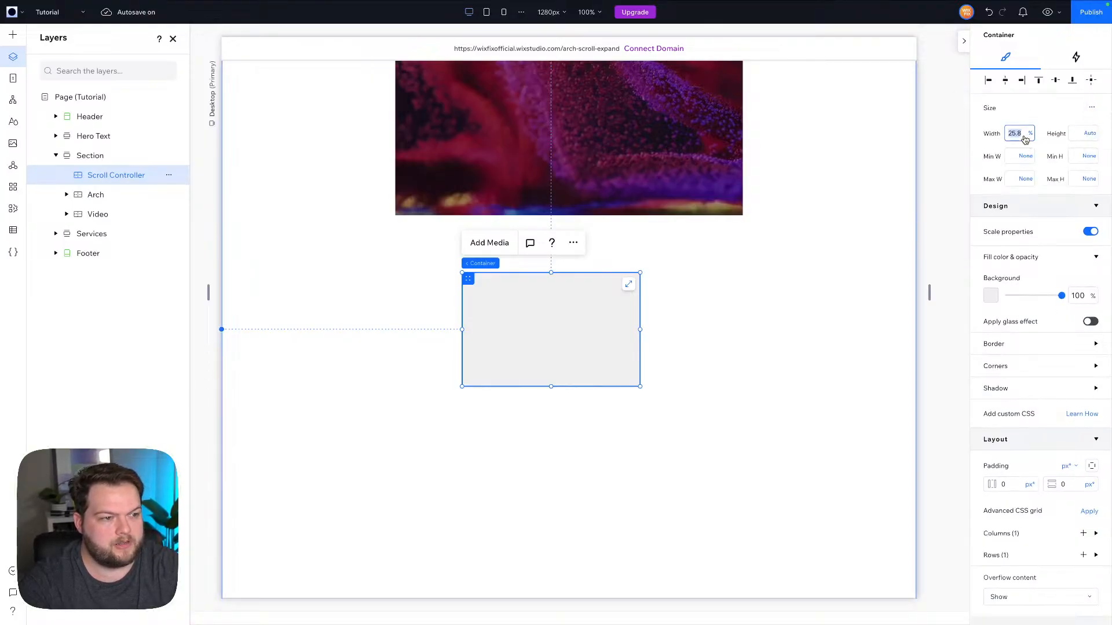
pyautogui.press('Return')
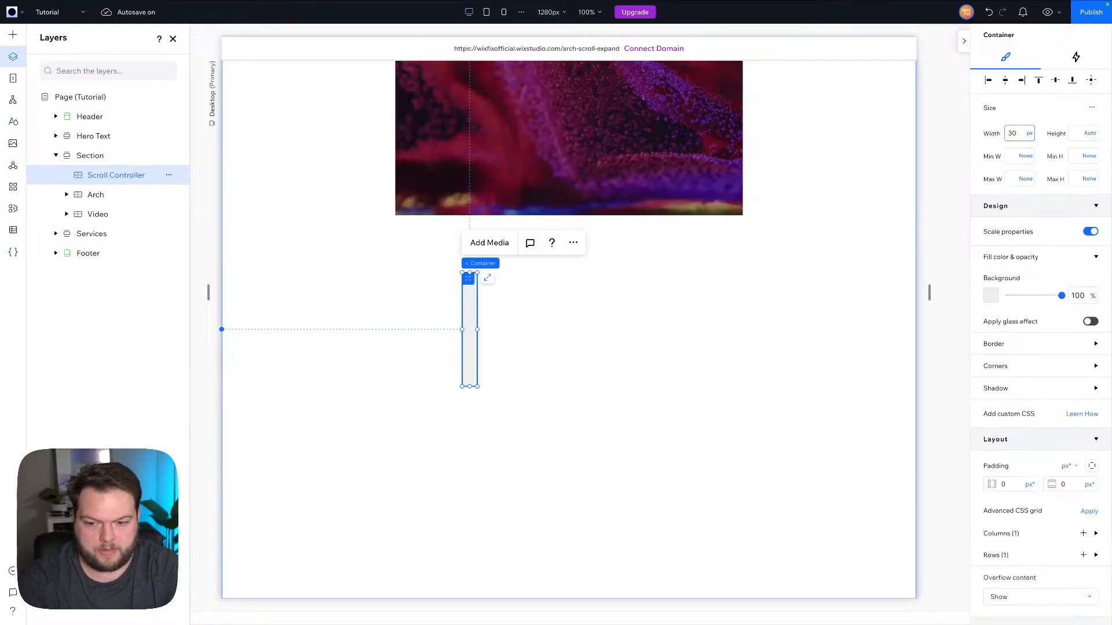
pyautogui.click(1006, 82)
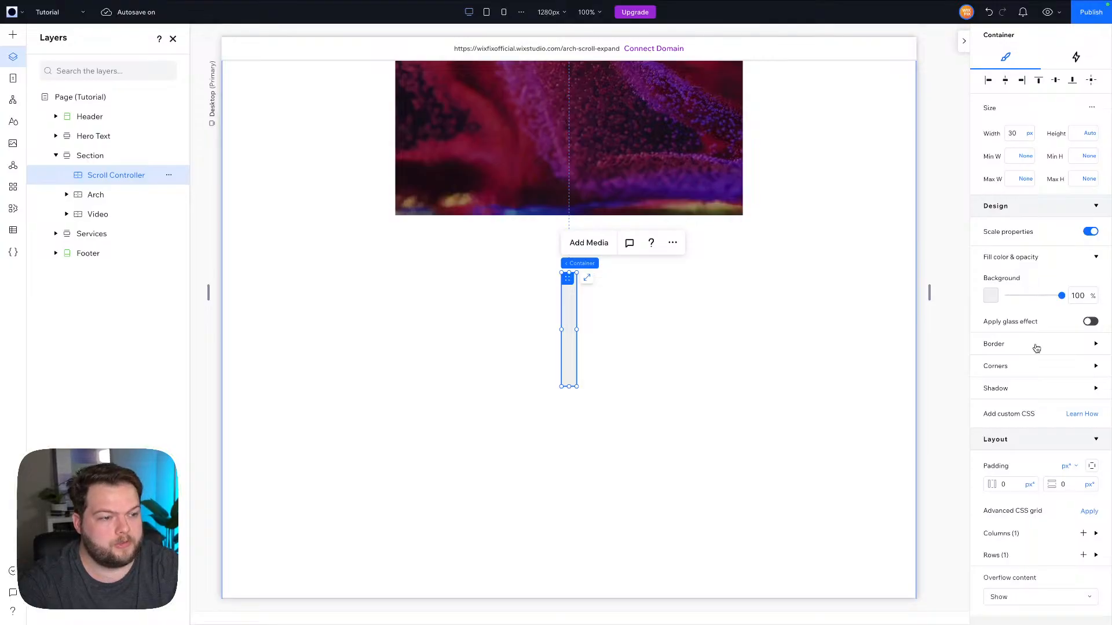
# Replace the Scroll Controller container's top margin with a new value beginning with 10.
pyautogui.scroll(-1, 1036, 347)
pyautogui.scroll(-5, 1037, 347)
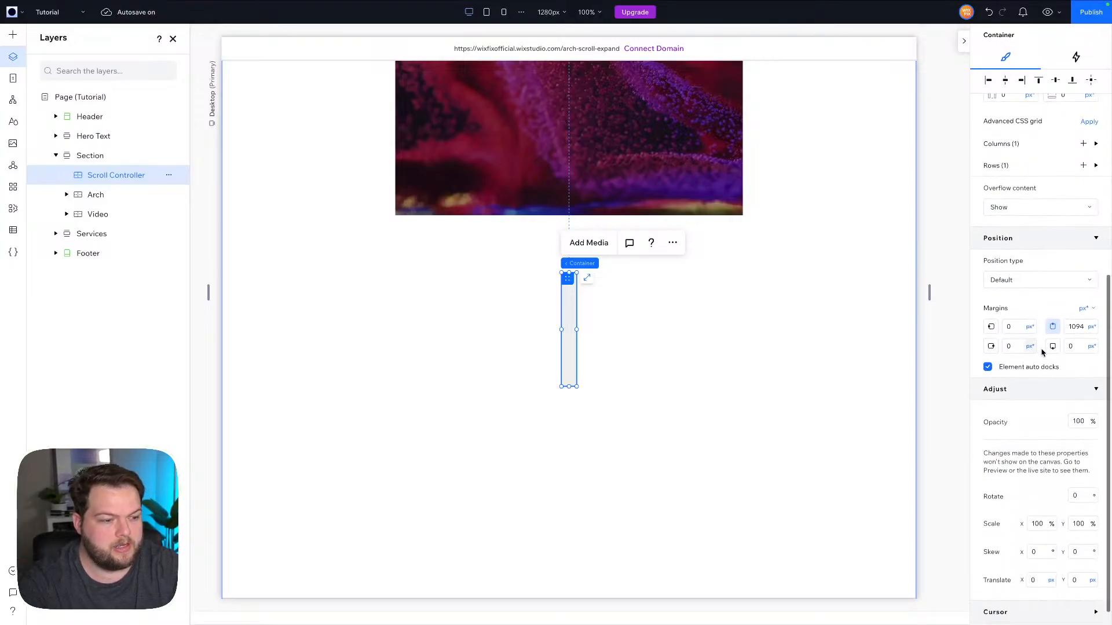
pyautogui.click(1076, 328)
pyautogui.write('10')
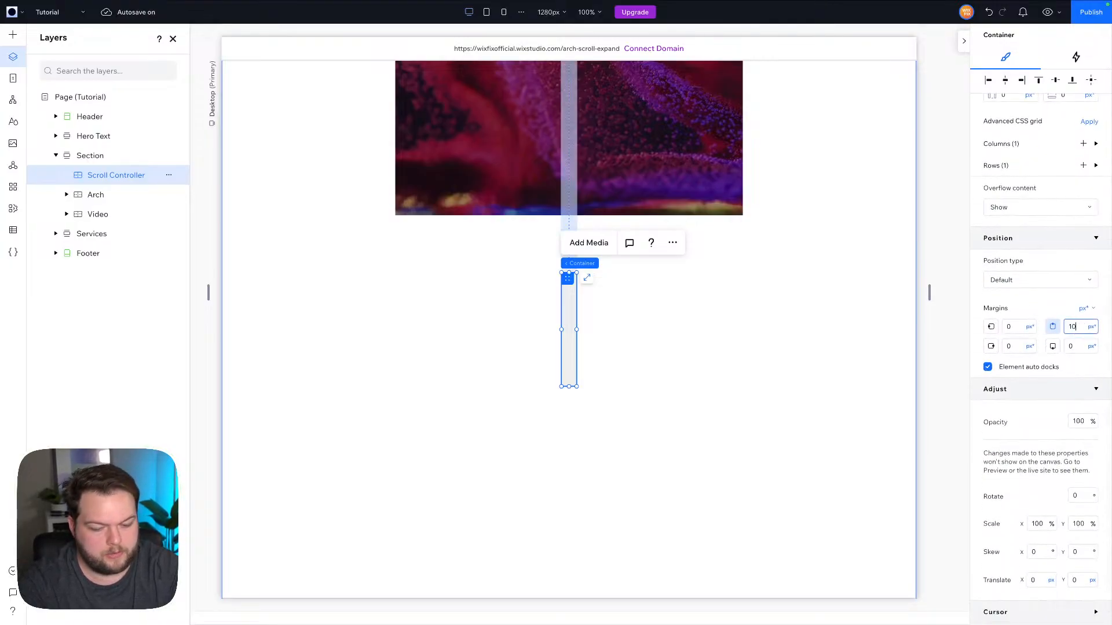
# Set the Scroll Controller container's top margin to 100 vh.
pyautogui.write('0vh')
pyautogui.press('Return')
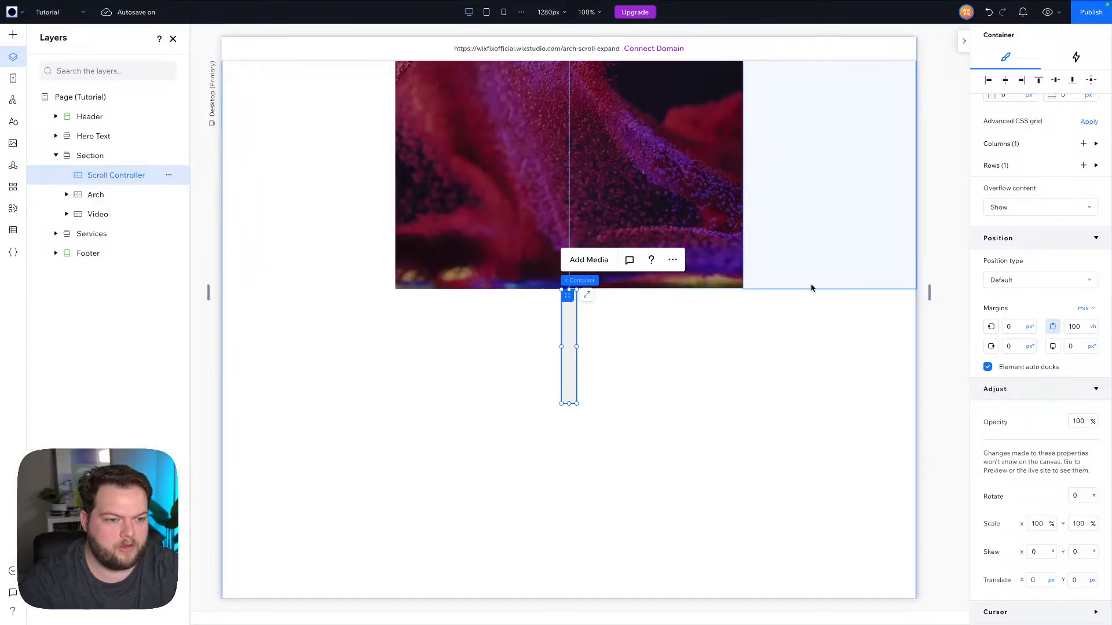
# Examine where the Scroll Controller container sits relative to the full-height arch and video.
pyautogui.scroll(3, 813, 288)
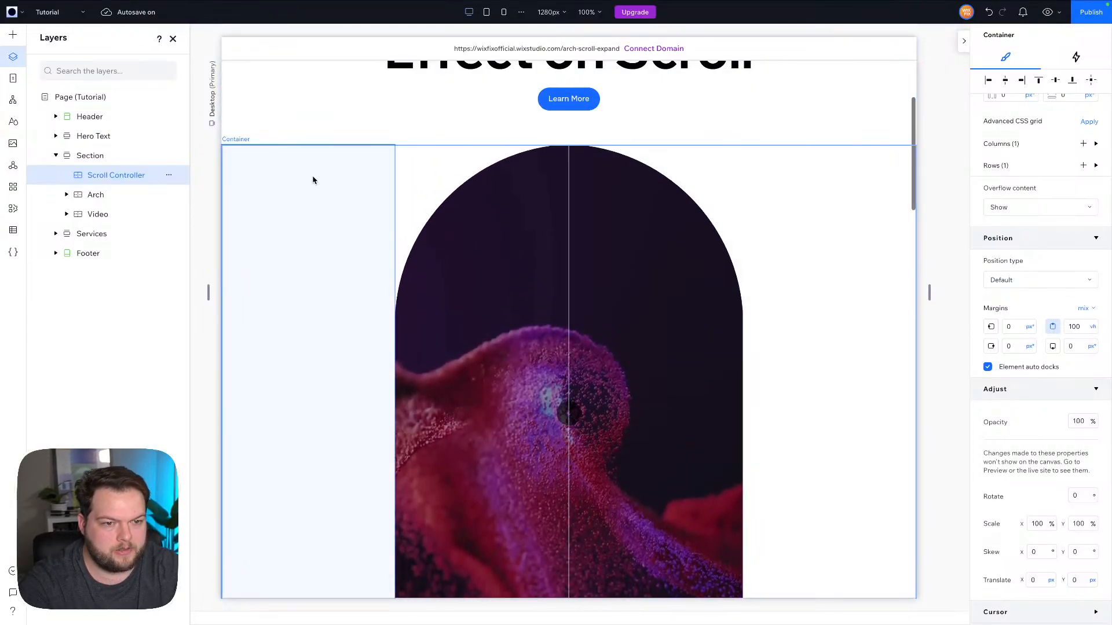
pyautogui.scroll(-1, 355, 131)
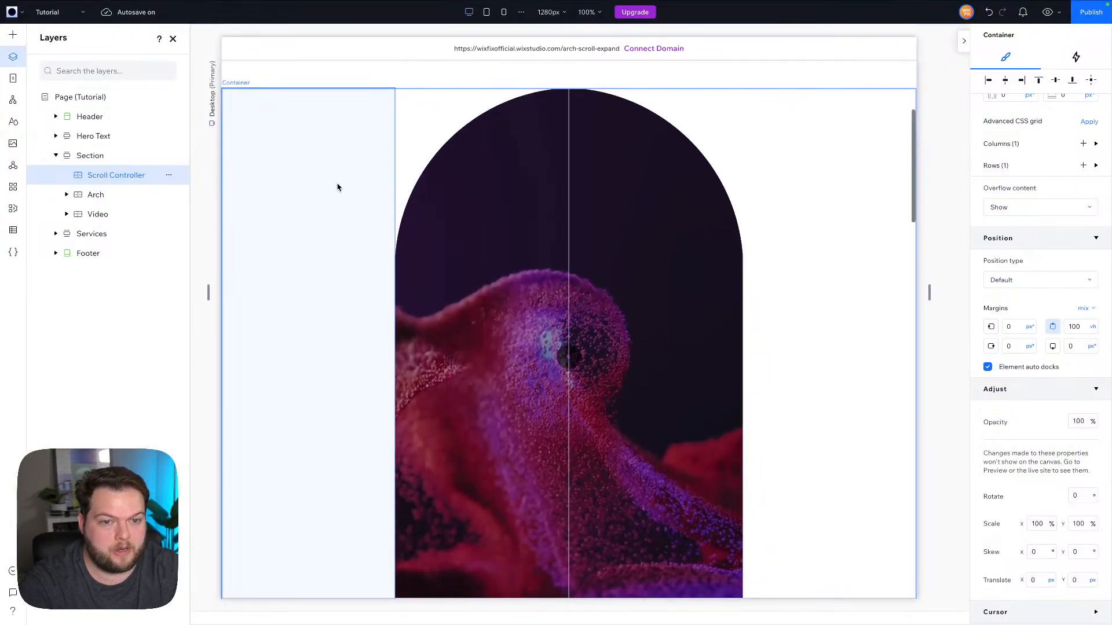
pyautogui.scroll(-4, 347, 234)
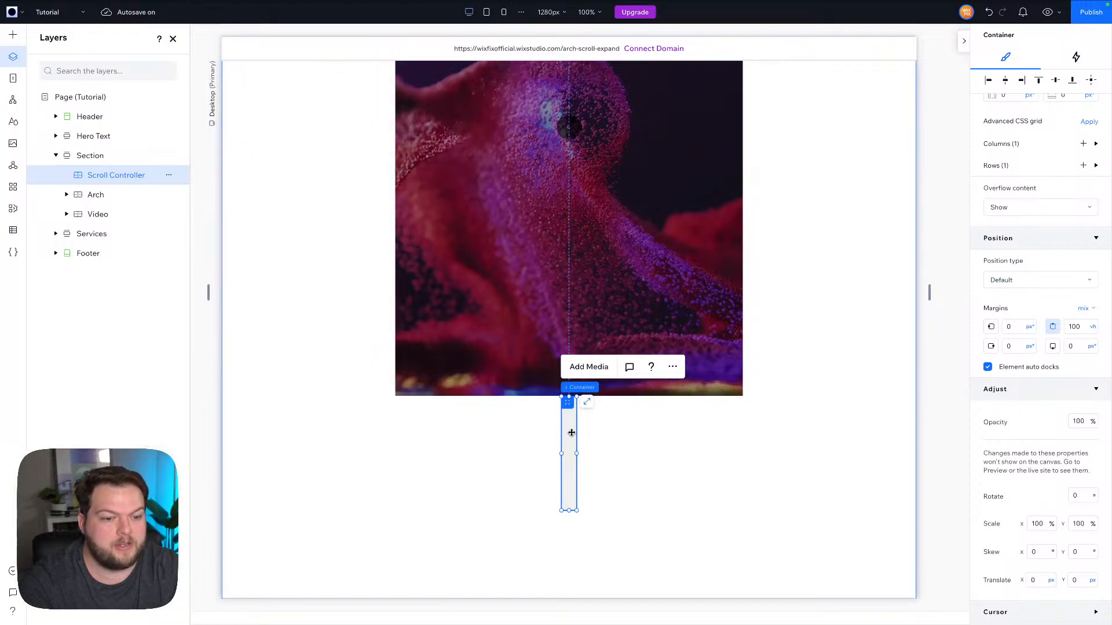
pyautogui.scroll(4, 569, 428)
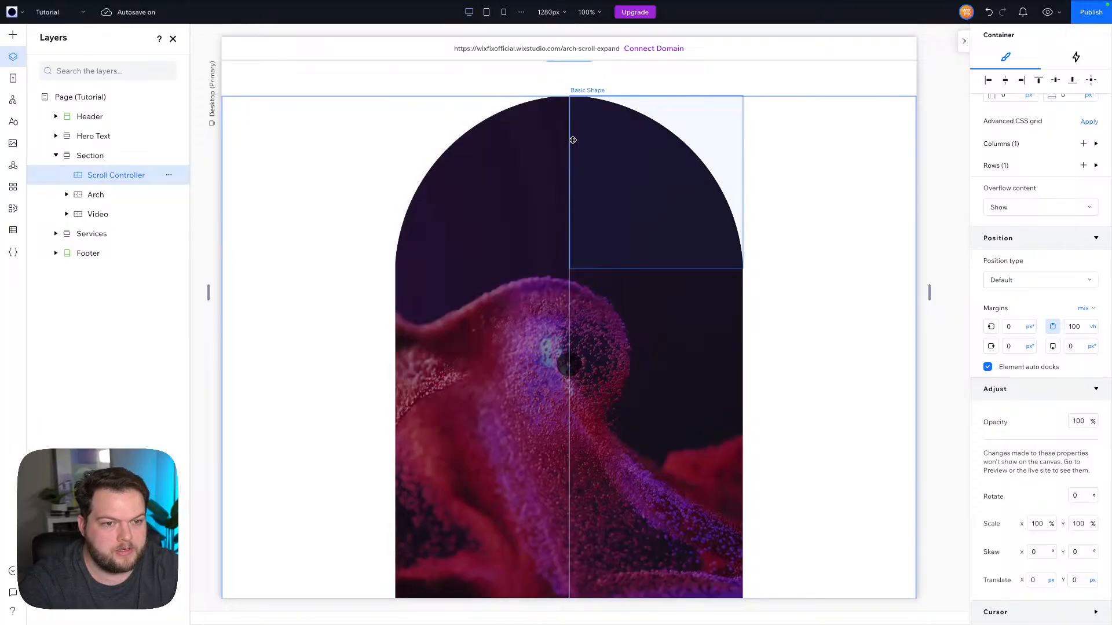
pyautogui.scroll(-3, 569, 113)
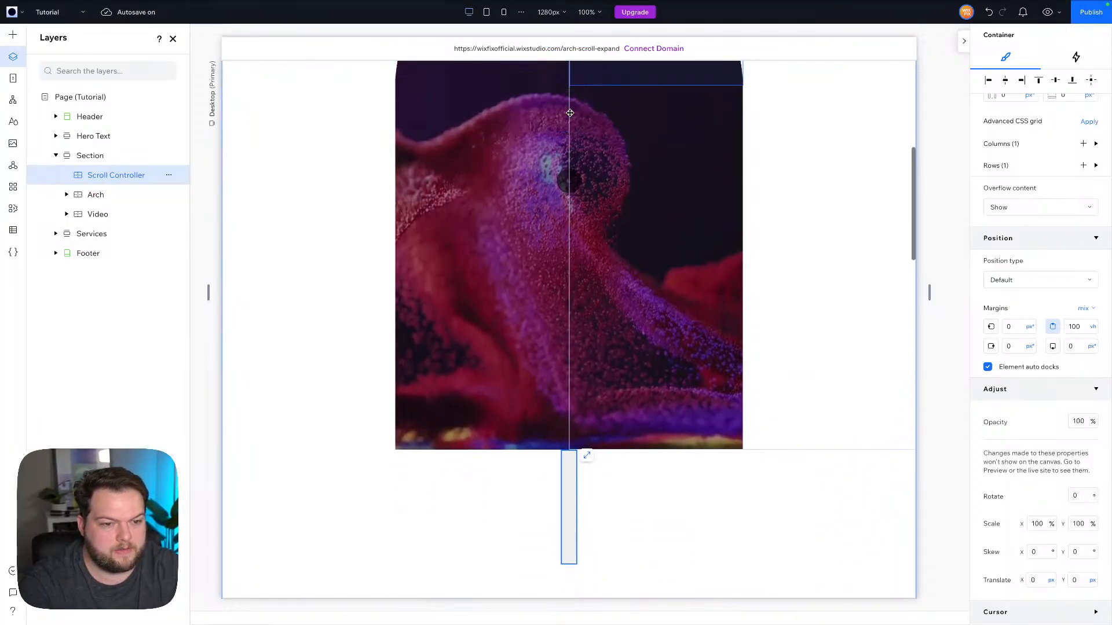
pyautogui.scroll(5, 573, 174)
pyautogui.scroll(-5, 584, 270)
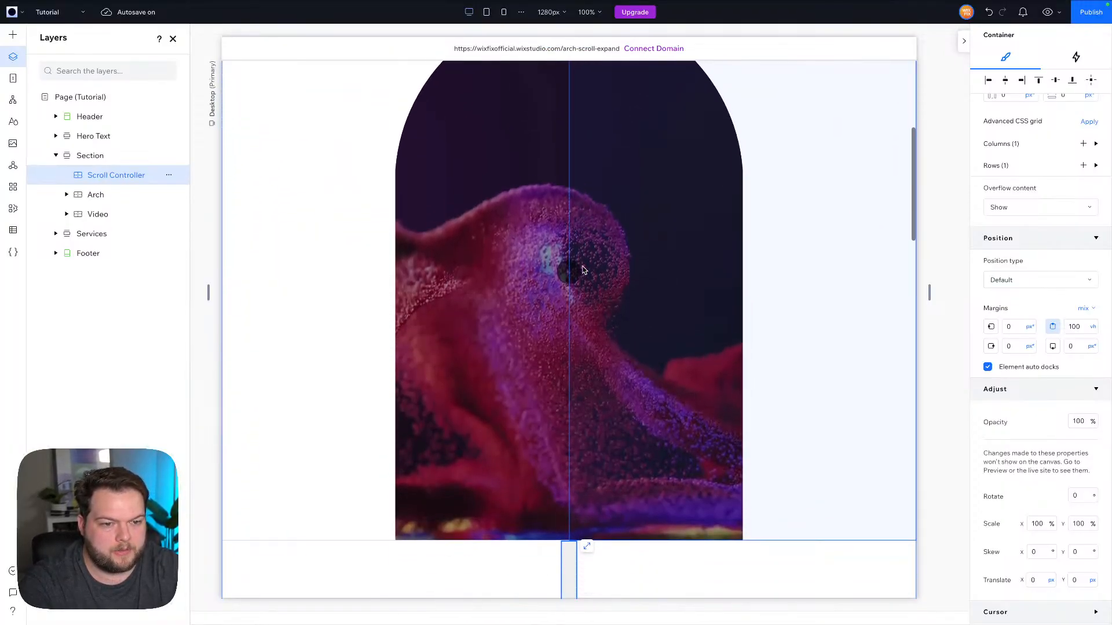
pyautogui.scroll(5, 584, 270)
pyautogui.scroll(-4, 584, 270)
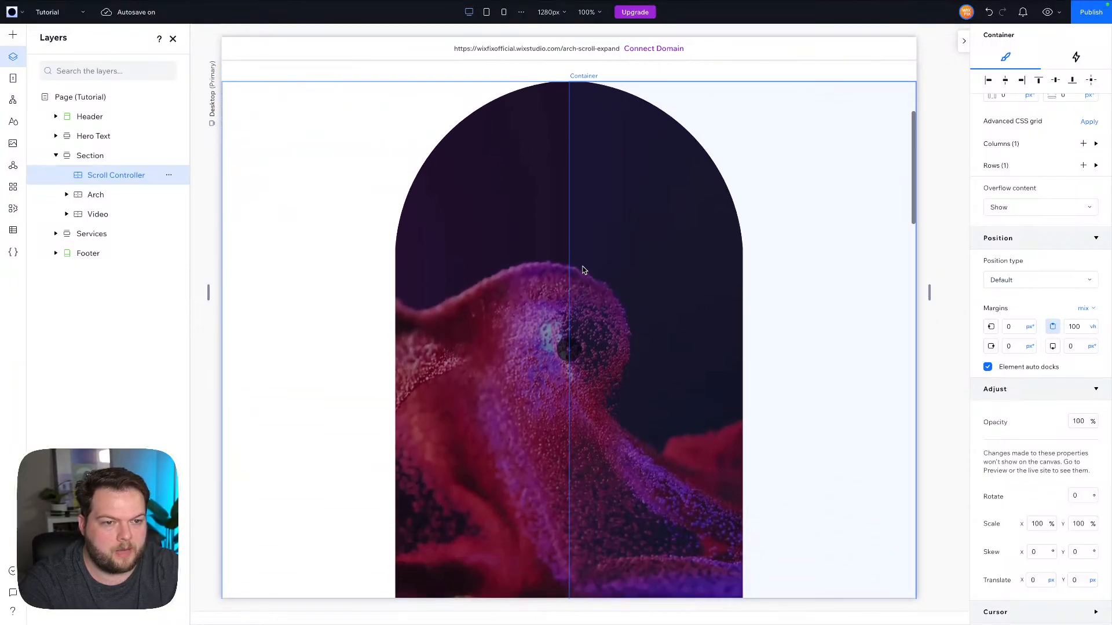
pyautogui.click(570, 530)
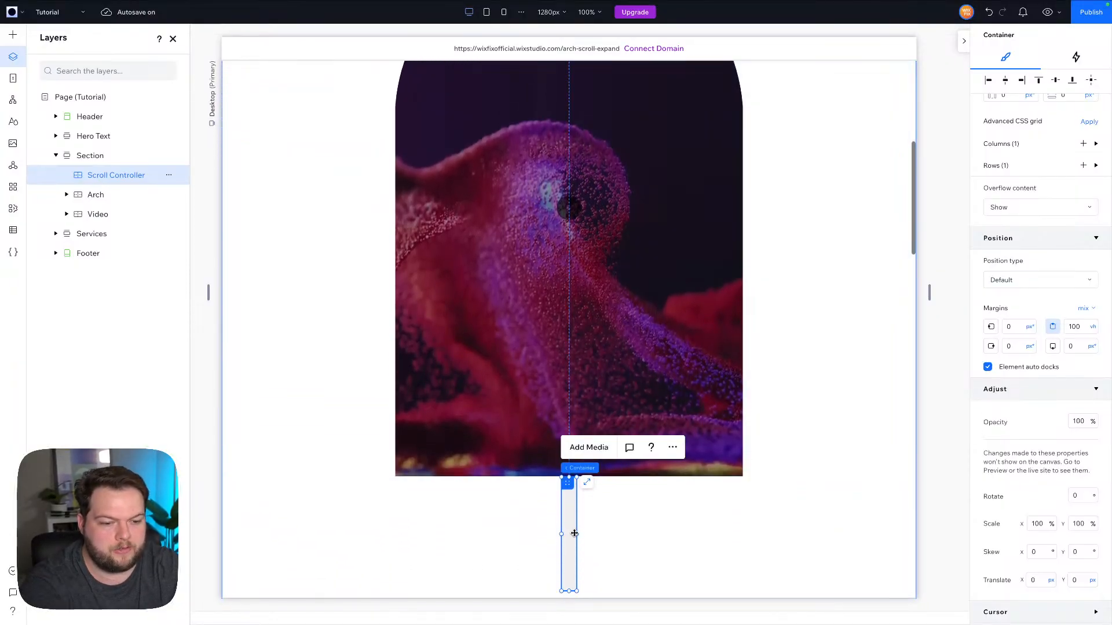
pyautogui.scroll(-2, 571, 528)
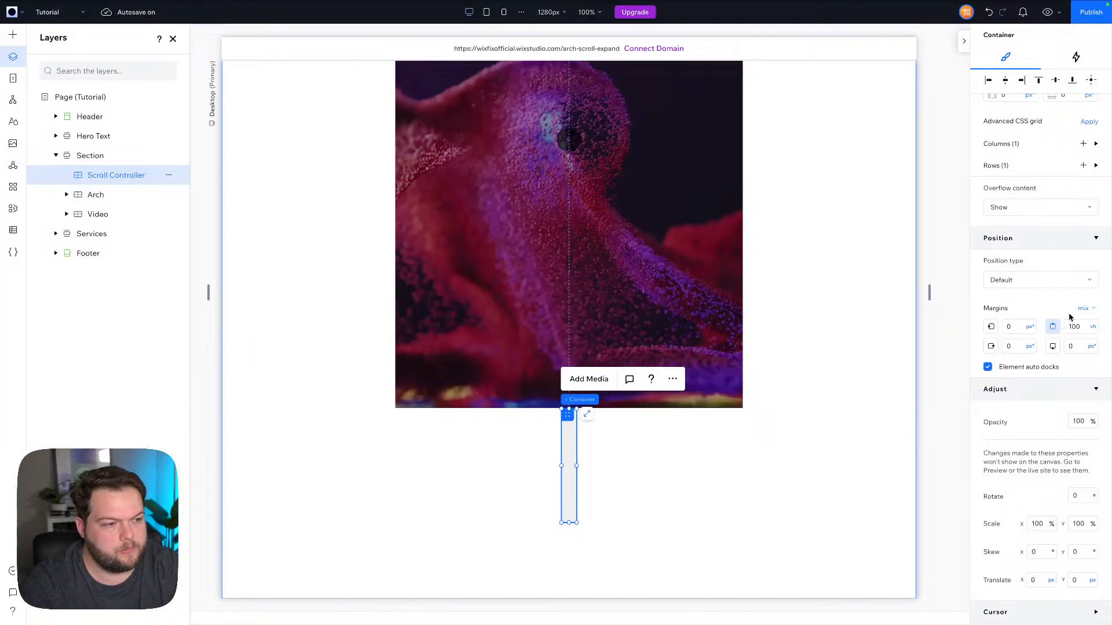
# Switch the Scroll Controller's single row from min/max sizing to viewport height and set it to 200 vh.
pyautogui.scroll(2, 1069, 318)
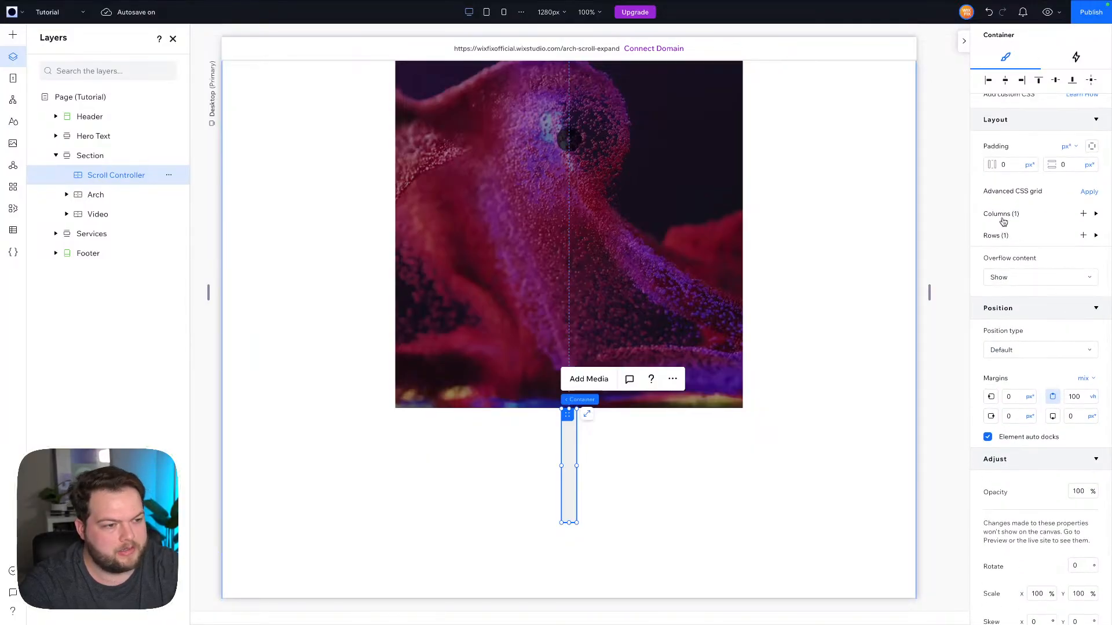
pyautogui.click(1002, 215)
pyautogui.click(1003, 217)
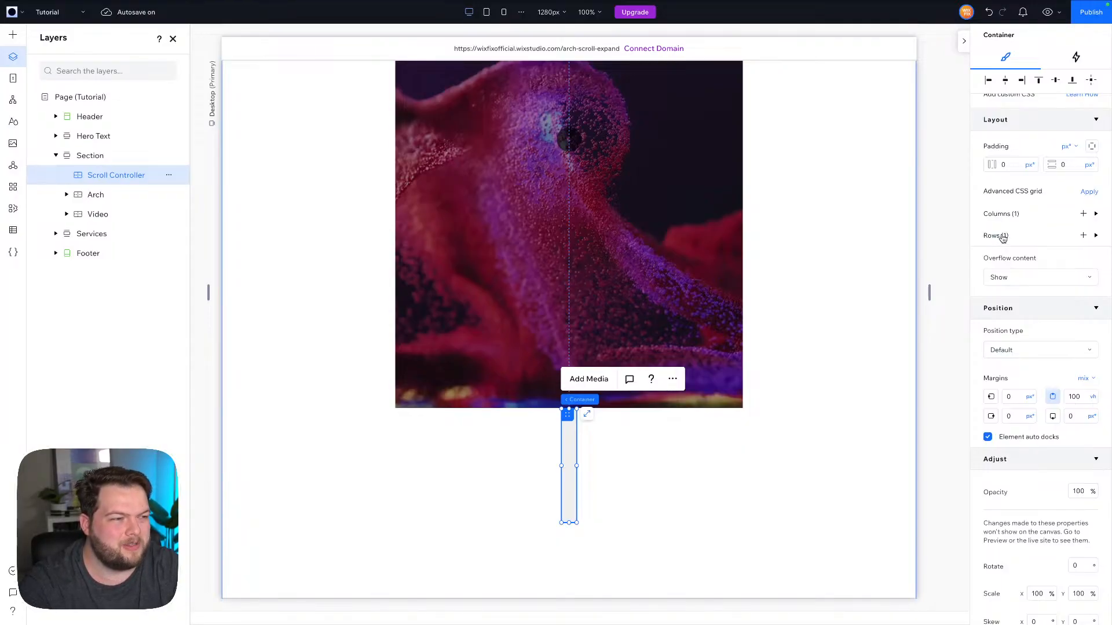
pyautogui.click(1002, 236)
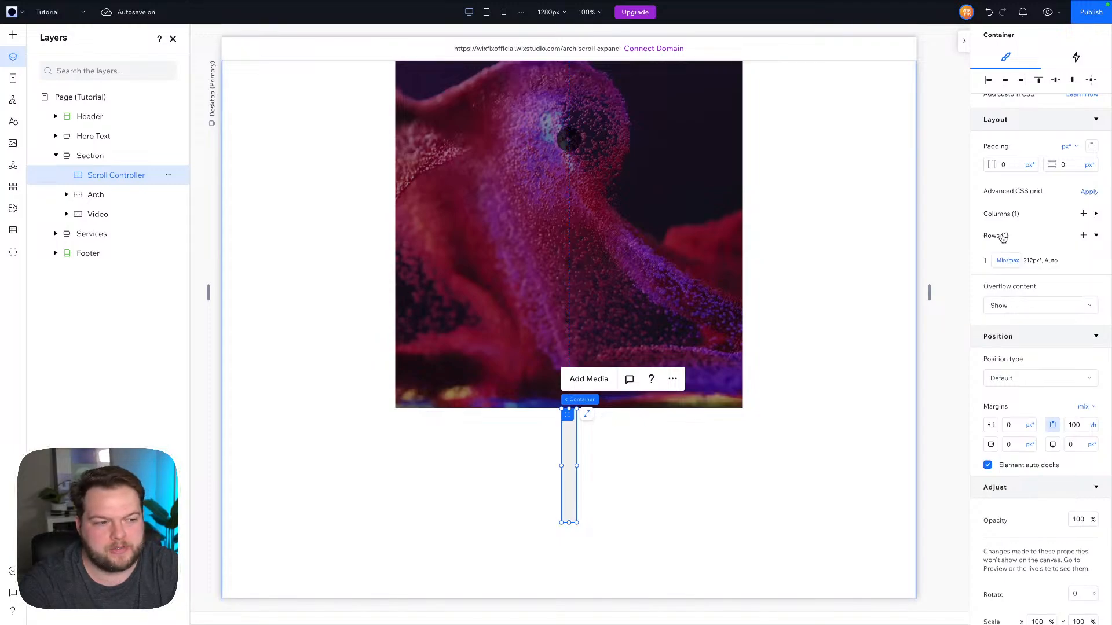
pyautogui.click(1004, 263)
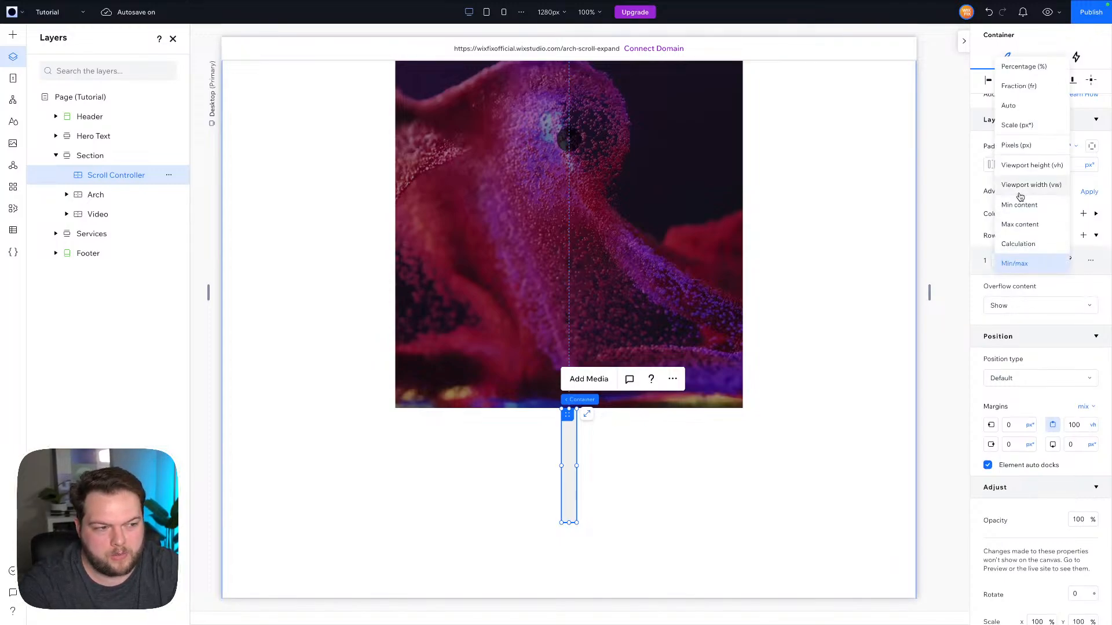
pyautogui.click(1018, 166)
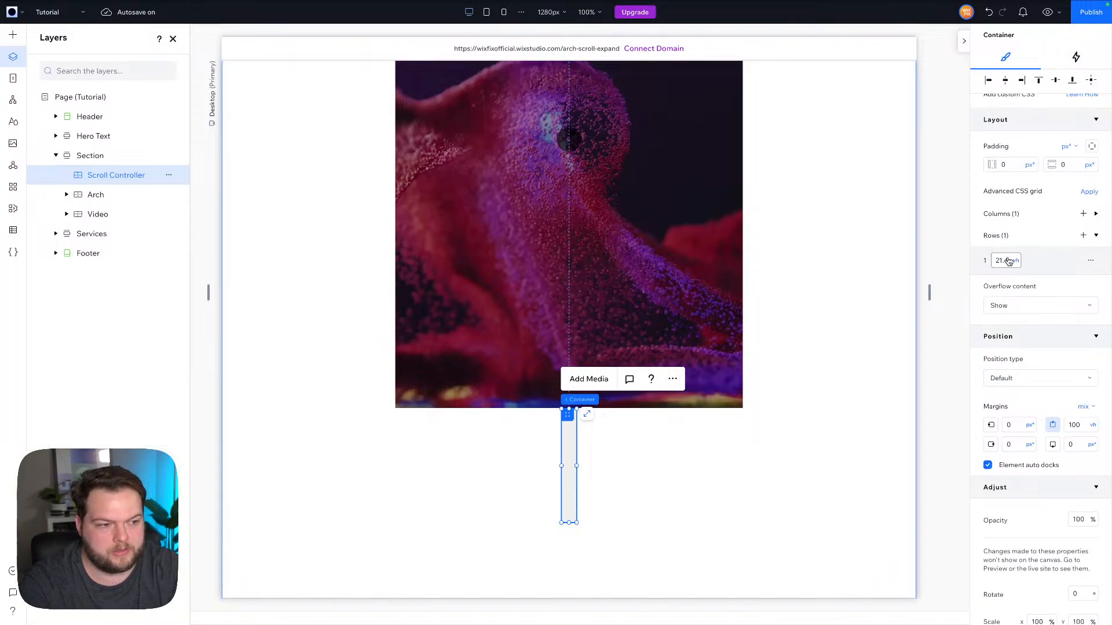
pyautogui.click(1007, 259)
pyautogui.write('200')
pyautogui.press('Return')
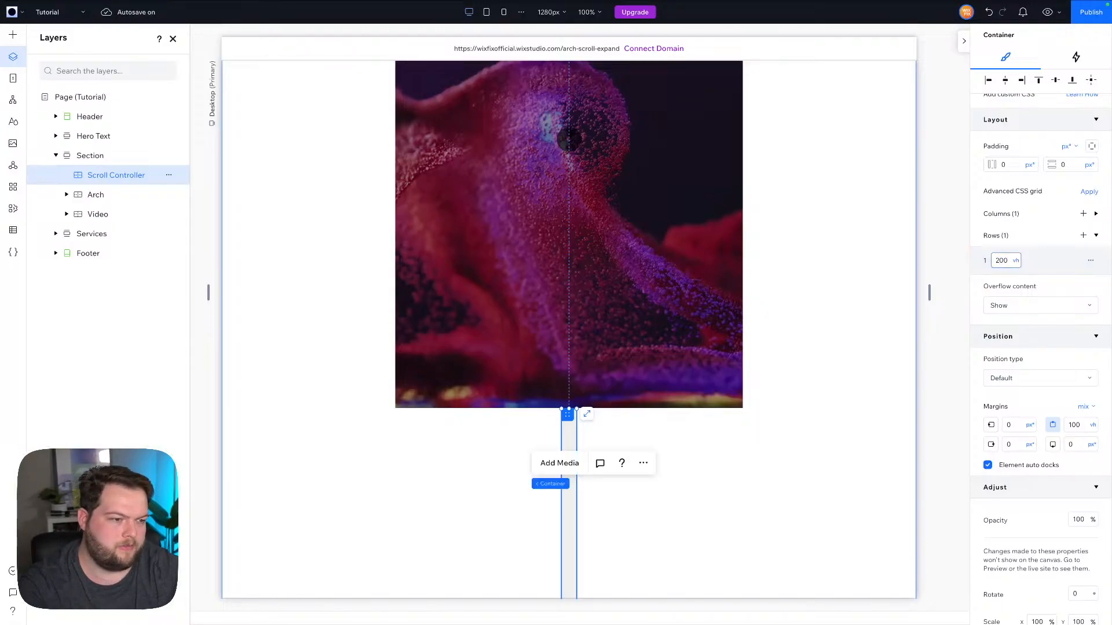
# Set the height of the section holding the Scroll Controller, Arch and Video to 0, and check its new extent.
pyautogui.scroll(-1, 707, 348)
pyautogui.scroll(-4, 753, 388)
pyautogui.click(799, 372)
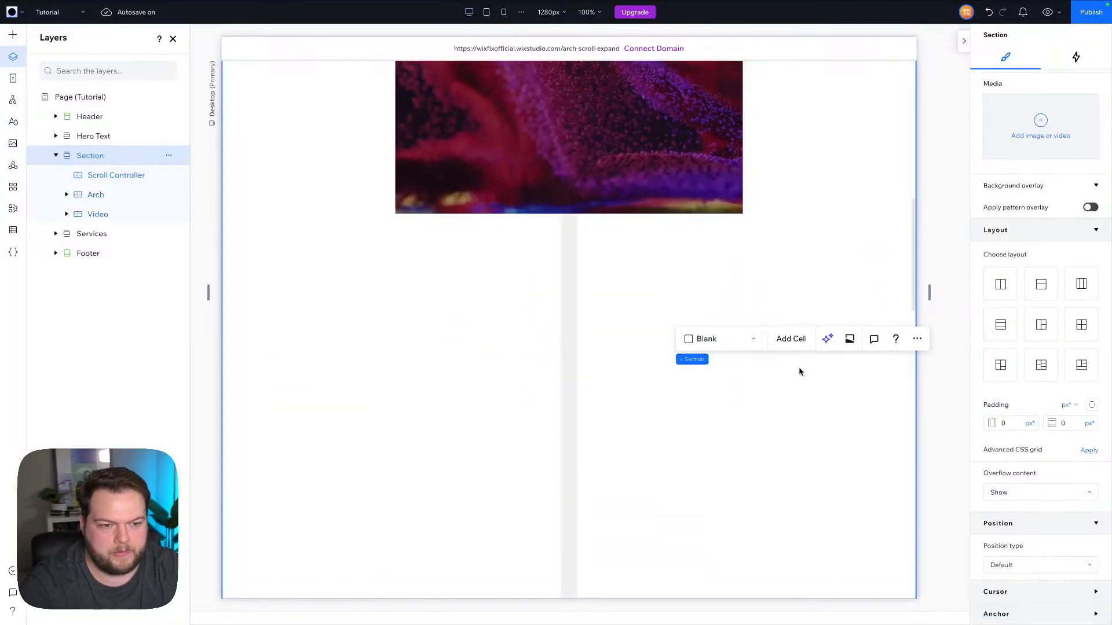
pyautogui.scroll(-4, 799, 372)
pyautogui.scroll(-5, 799, 372)
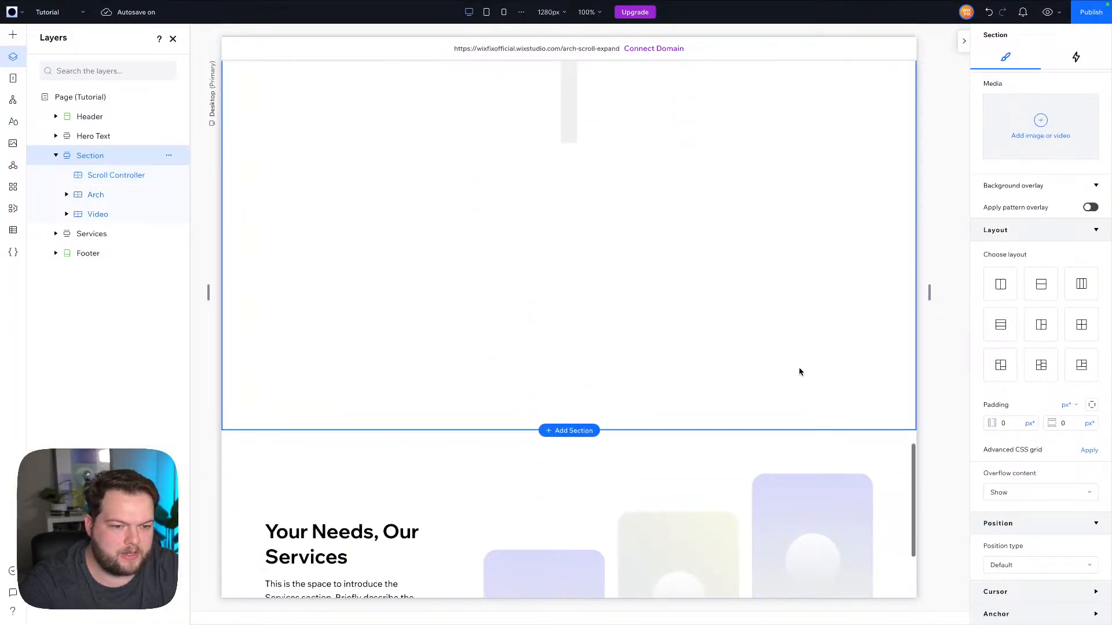
pyautogui.scroll(8, 739, 314)
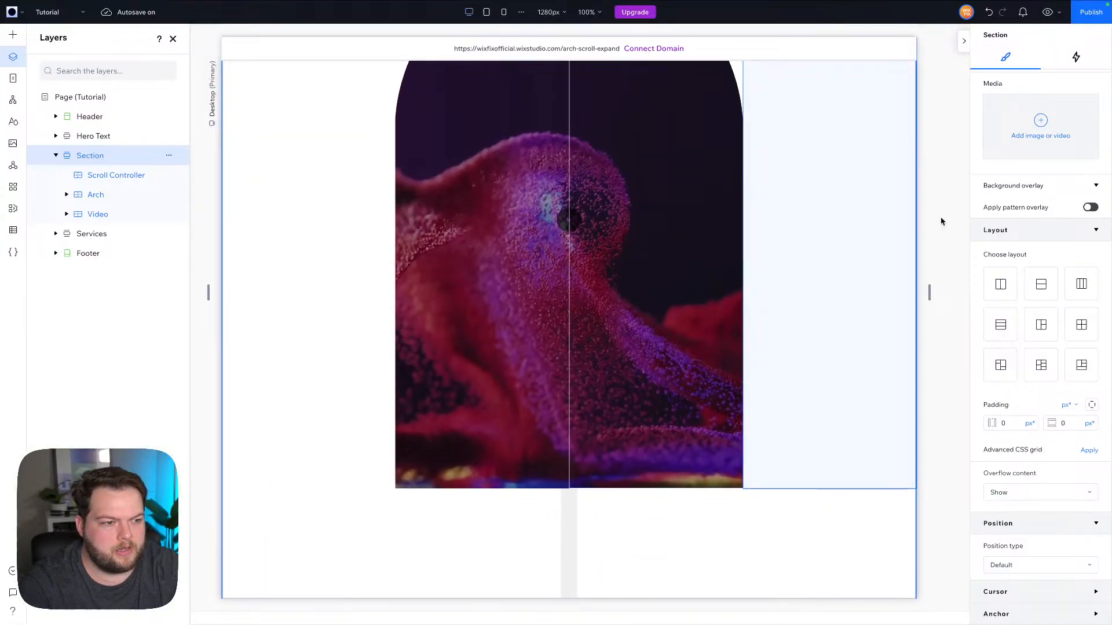
pyautogui.scroll(4, 1051, 179)
pyautogui.click(1083, 106)
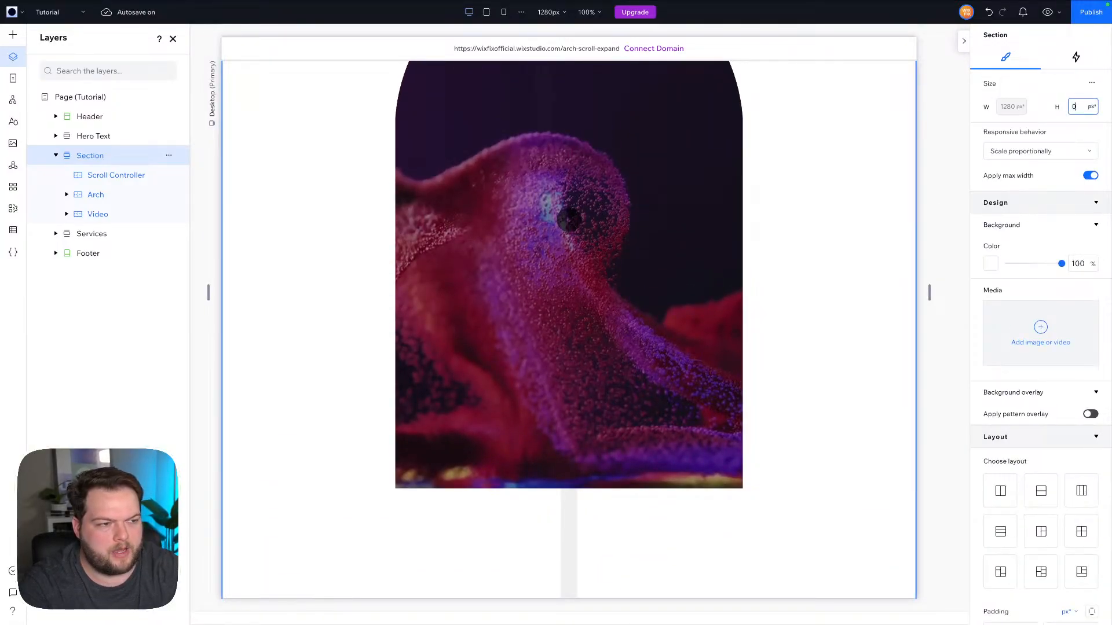
pyautogui.press('Return')
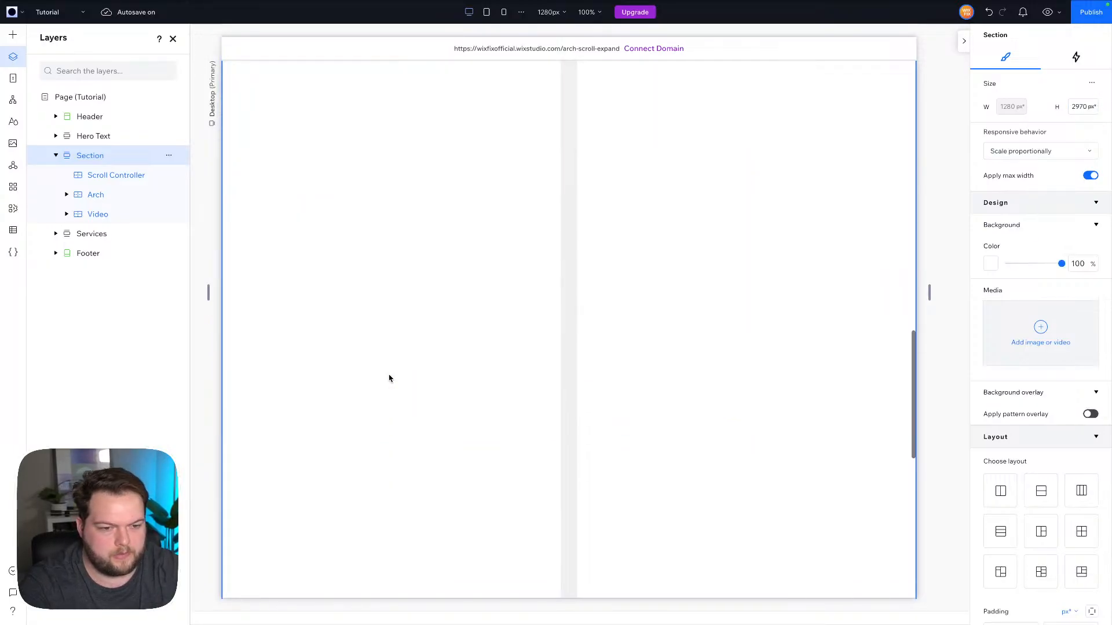
pyautogui.scroll(10, 597, 324)
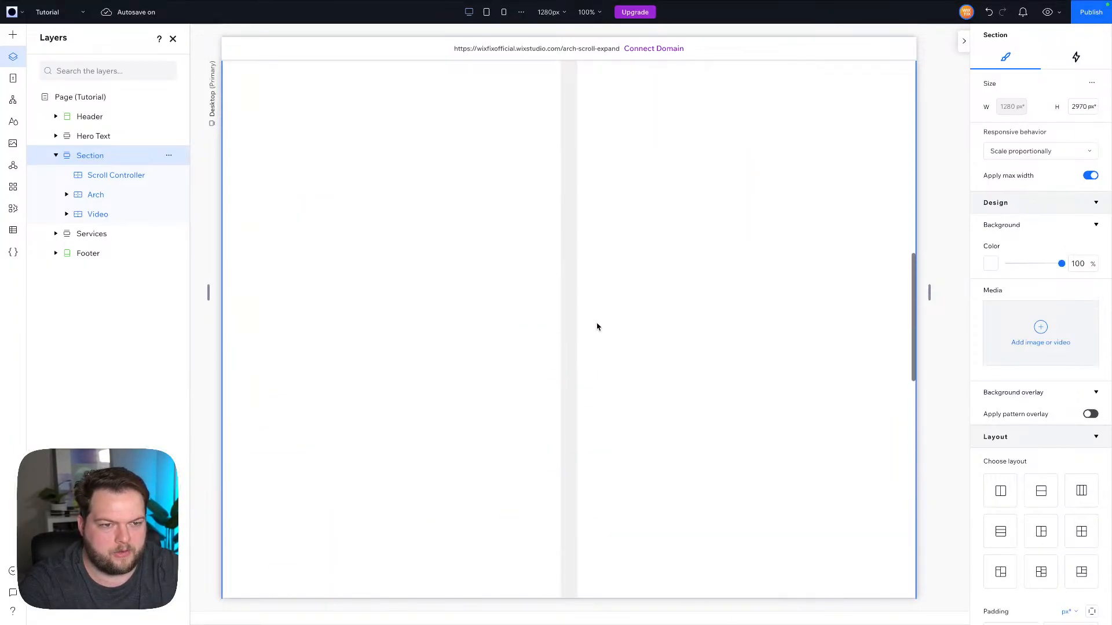
pyautogui.scroll(3, 596, 324)
pyautogui.scroll(-8, 596, 325)
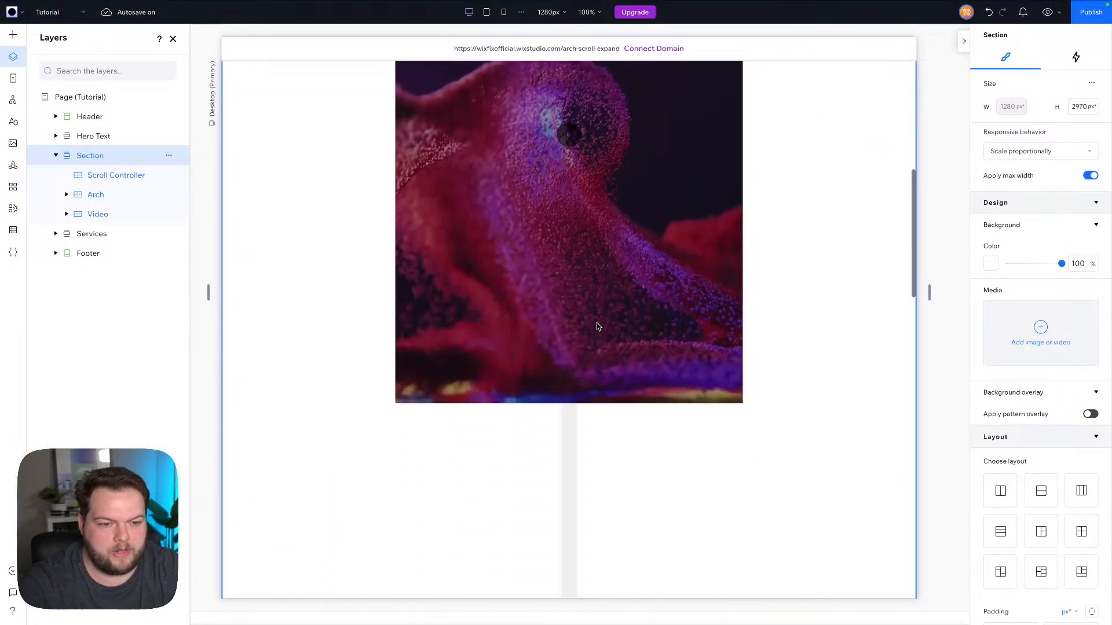
# Add a scroll animation to the Scroll Controller container with Arch as the animated element.
pyautogui.click(574, 311)
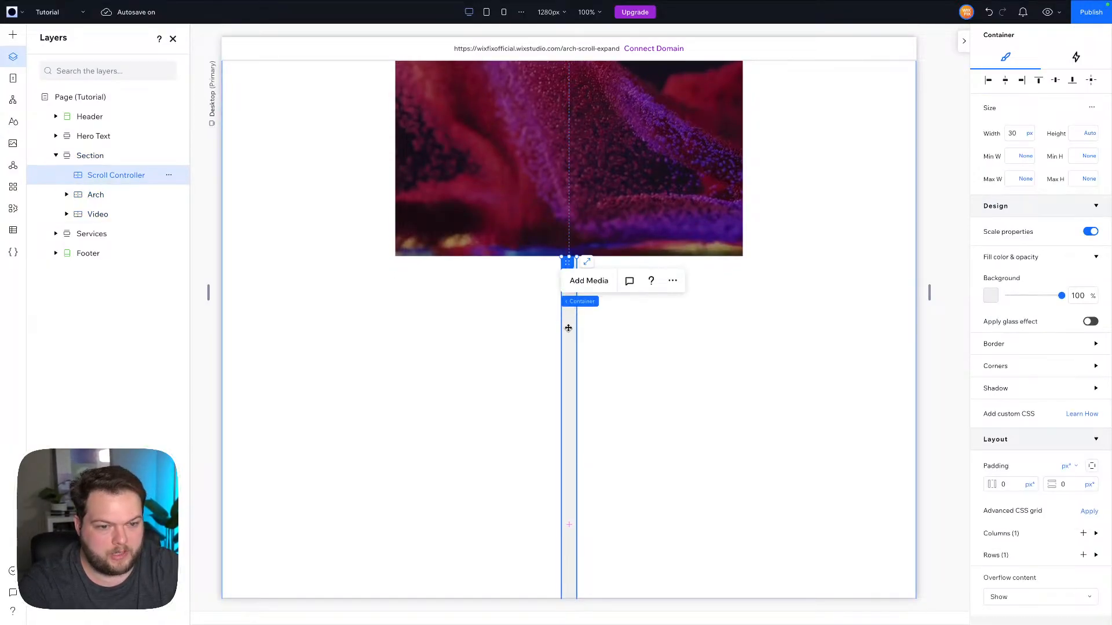
pyautogui.click(1076, 58)
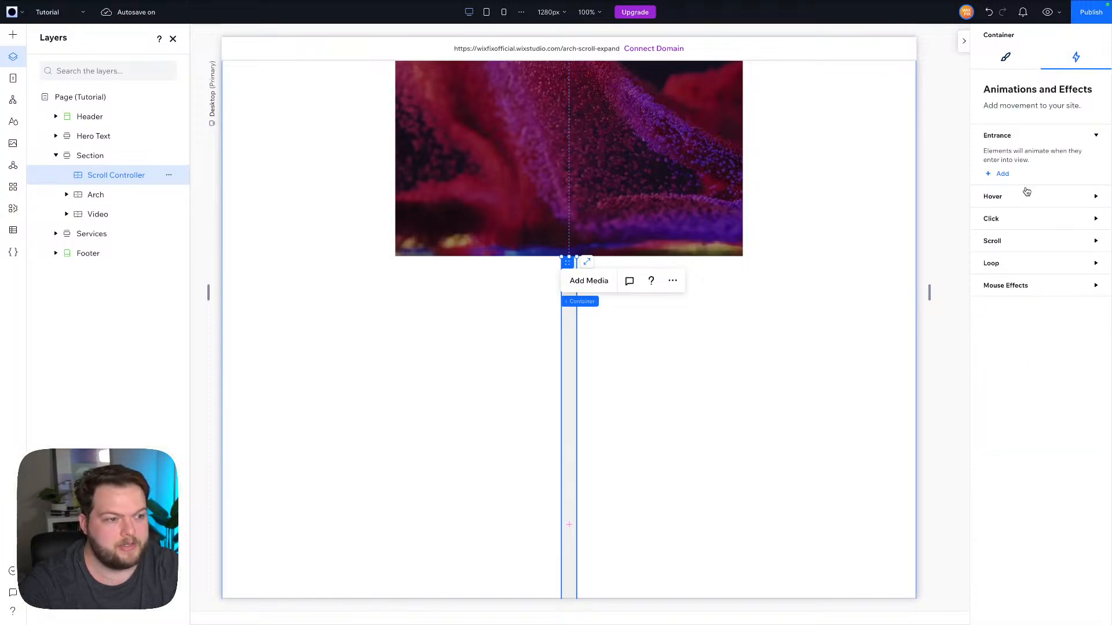
pyautogui.click(994, 243)
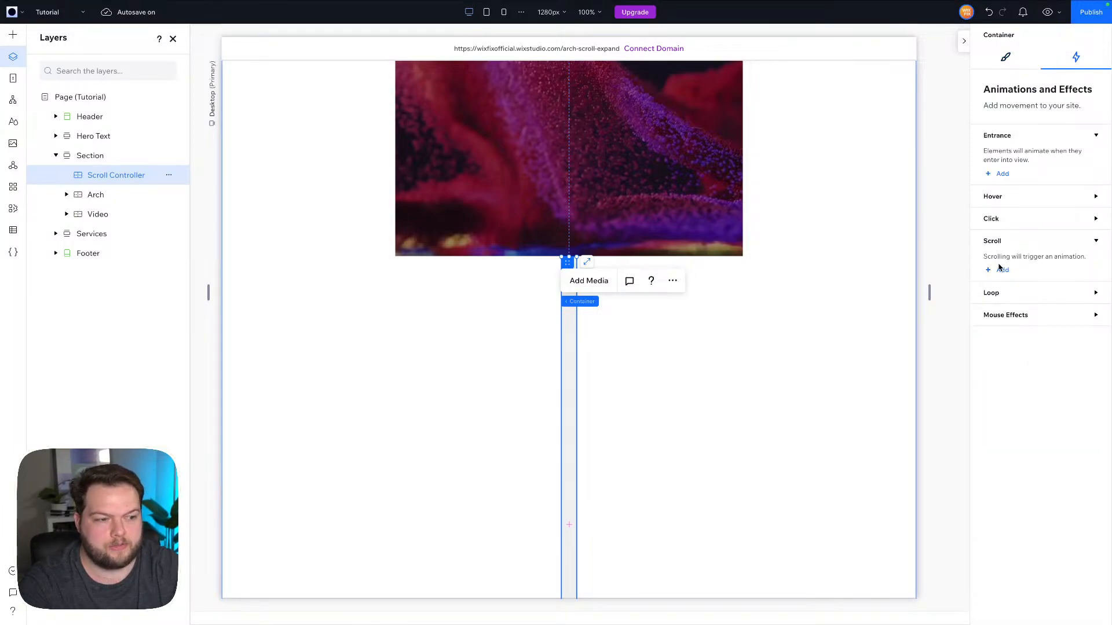
pyautogui.click(1001, 270)
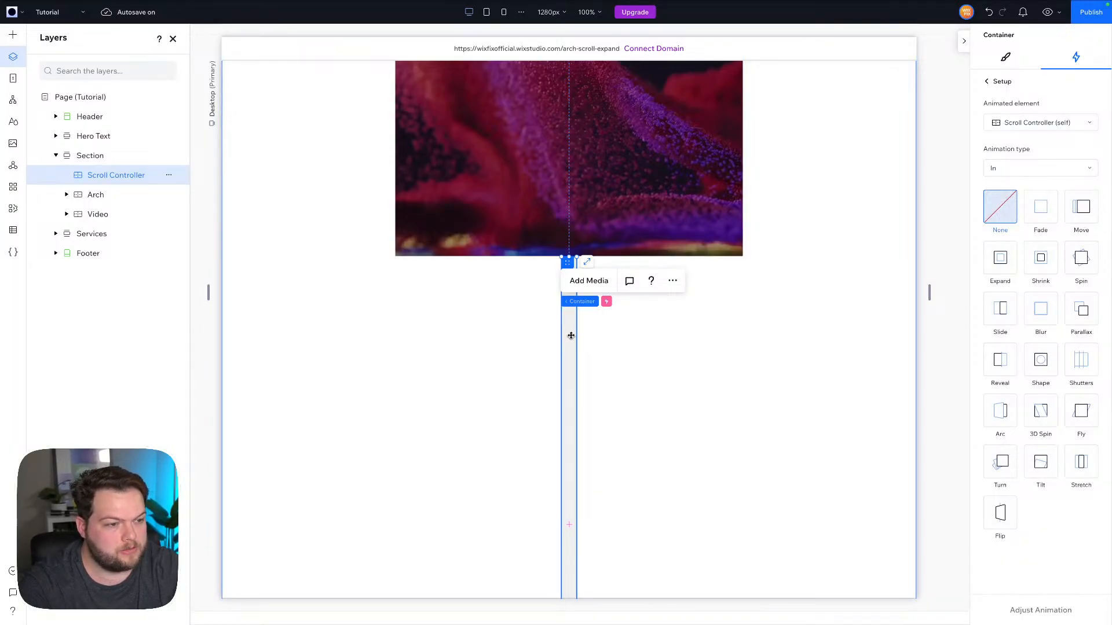
pyautogui.click(1022, 124)
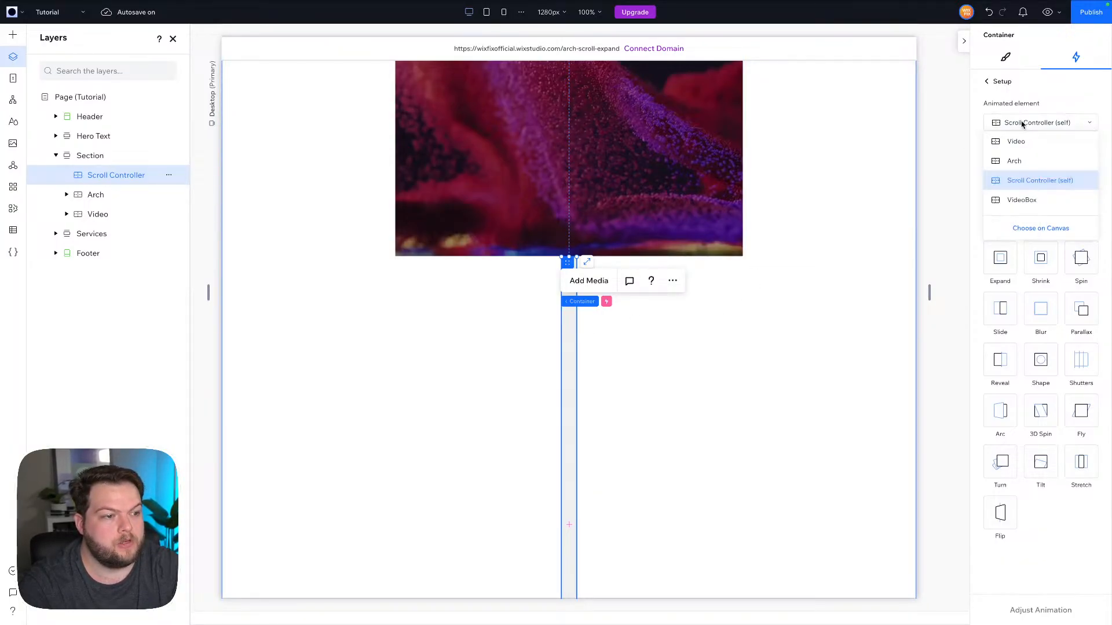
pyautogui.click(1020, 163)
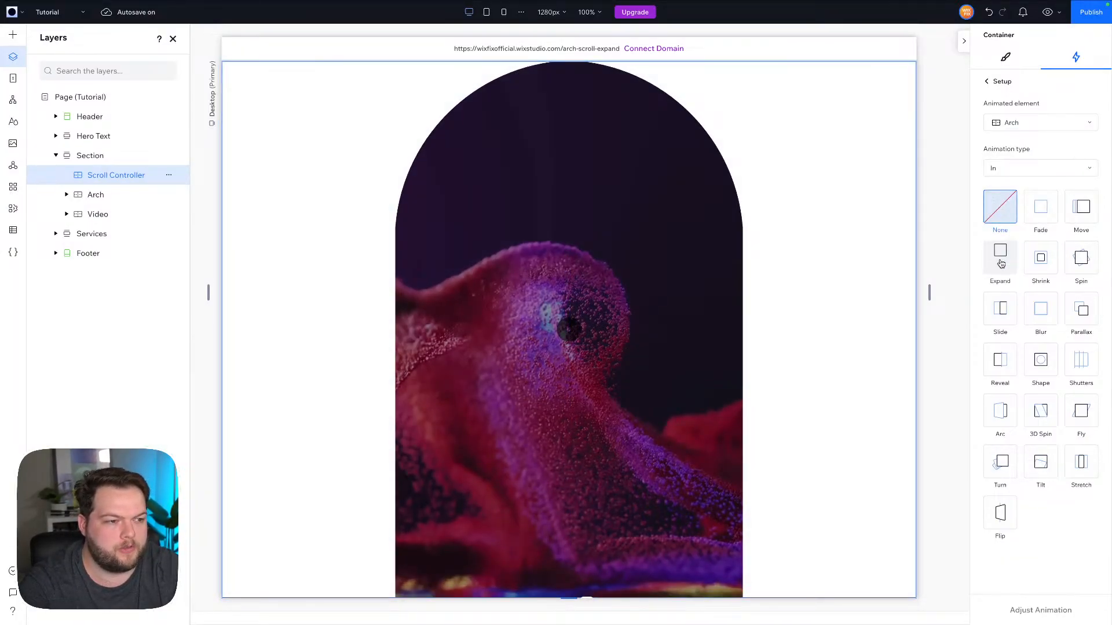
# Set the Arch's scroll animation type to Out and apply the Expand effect.
pyautogui.click(997, 166)
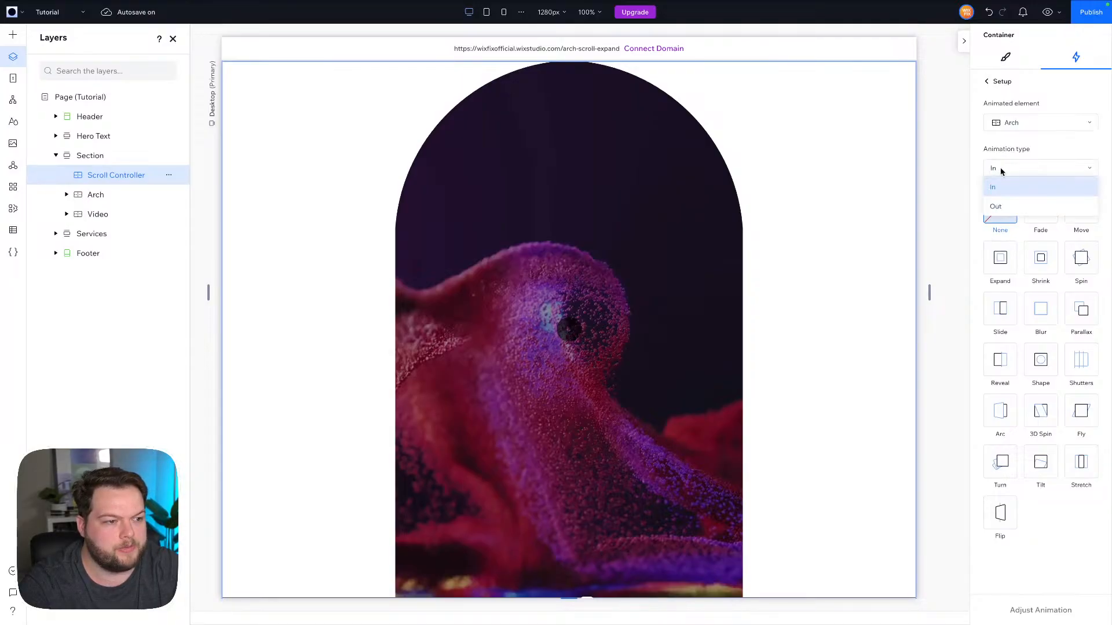
pyautogui.click(996, 206)
pyautogui.click(998, 258)
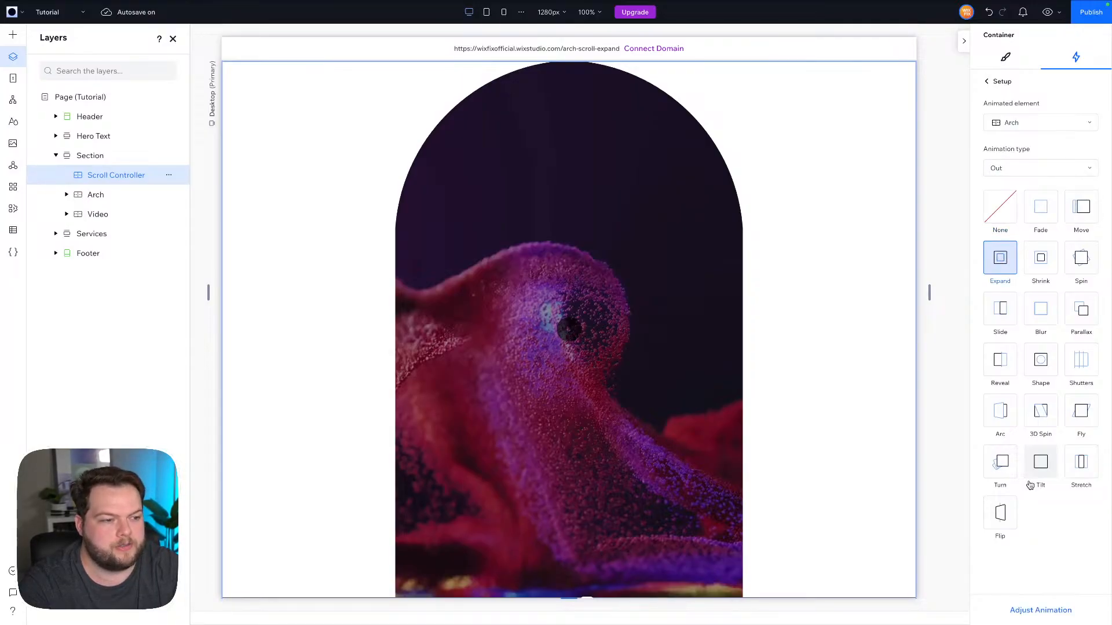
# Adjust the Arch's Expand animation to cover the animation area from 0% to 100% with a scale of 240%, and return to the effects overview.
pyautogui.click(1033, 611)
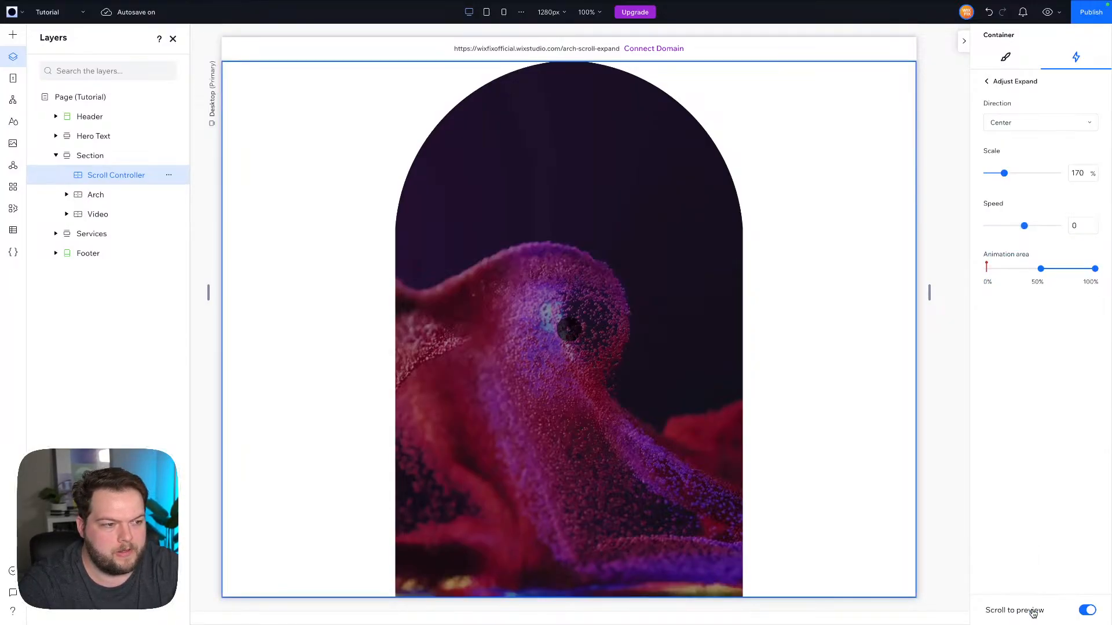
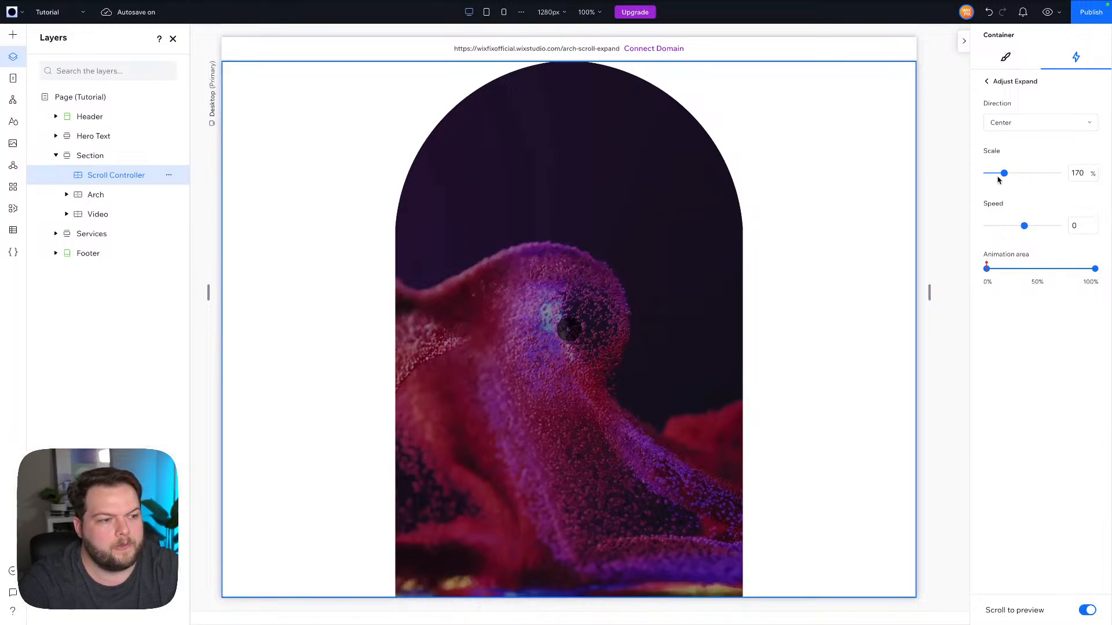
pyautogui.scroll(-10, 848, 256)
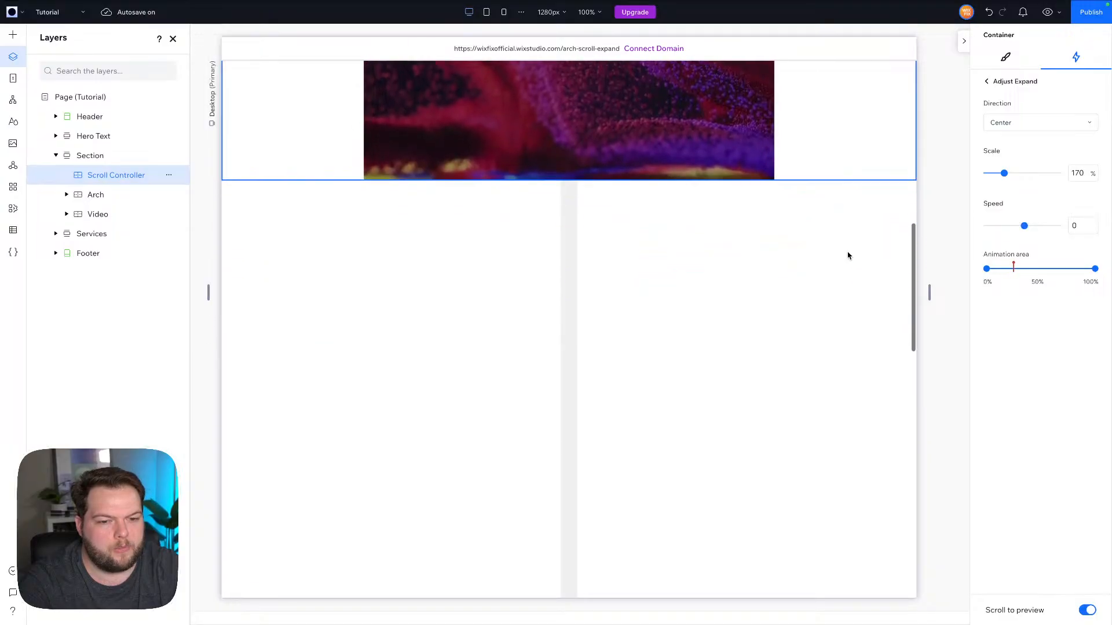
pyautogui.scroll(2, 848, 255)
pyautogui.moveTo(1005, 174); pyautogui.dragTo(1011, 176)
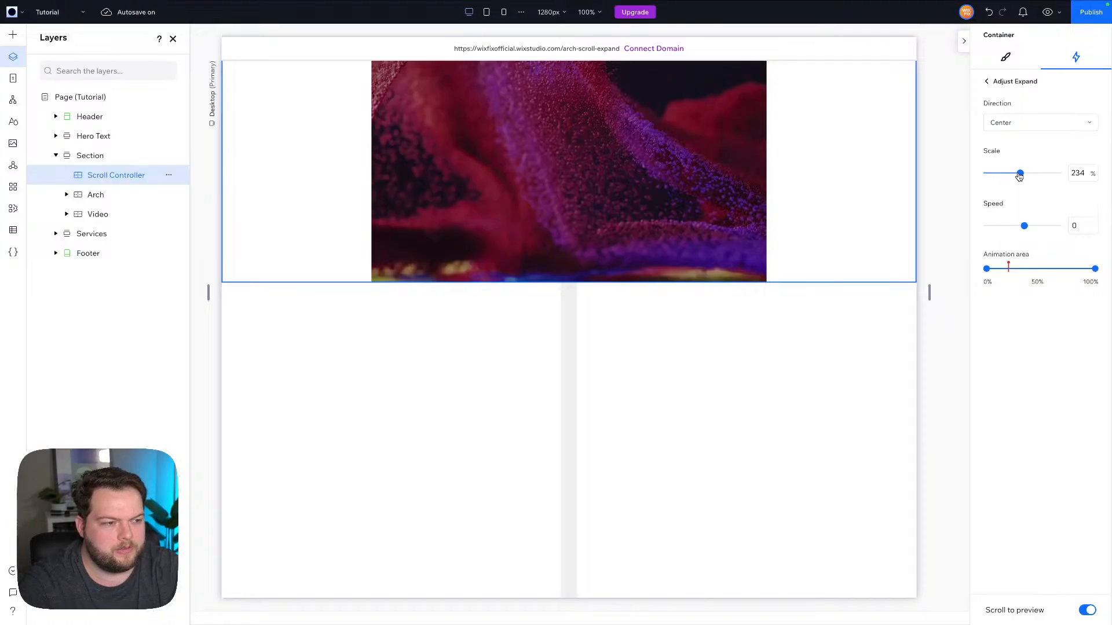
pyautogui.moveTo(1019, 177); pyautogui.dragTo(1020, 176)
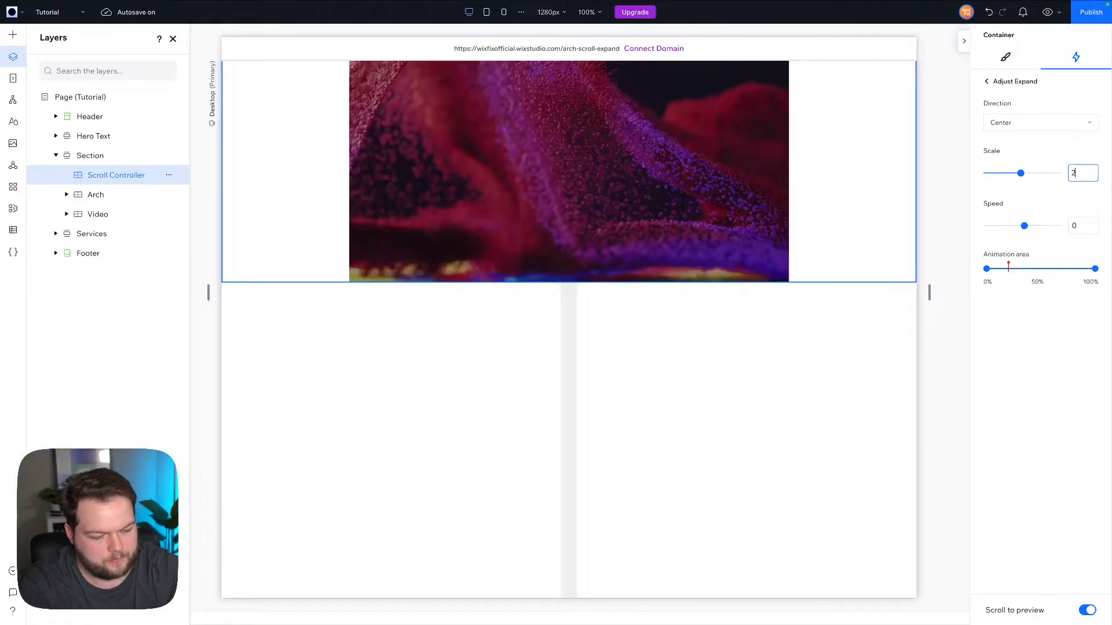
pyautogui.scroll(5, 679, 222)
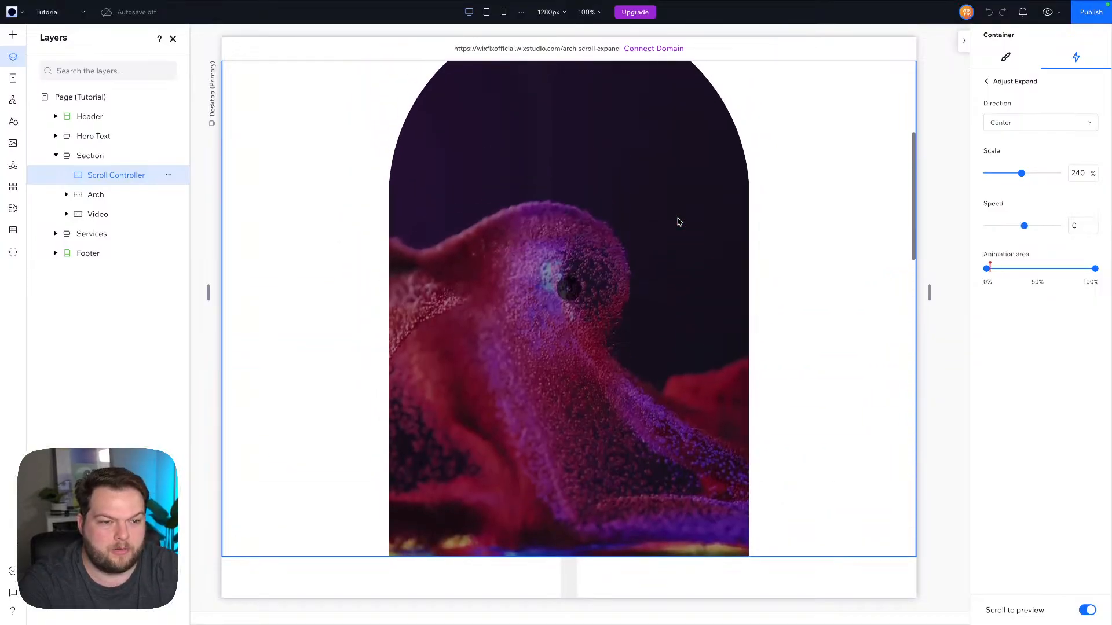
pyautogui.scroll(-5, 679, 222)
pyautogui.scroll(-3, 678, 222)
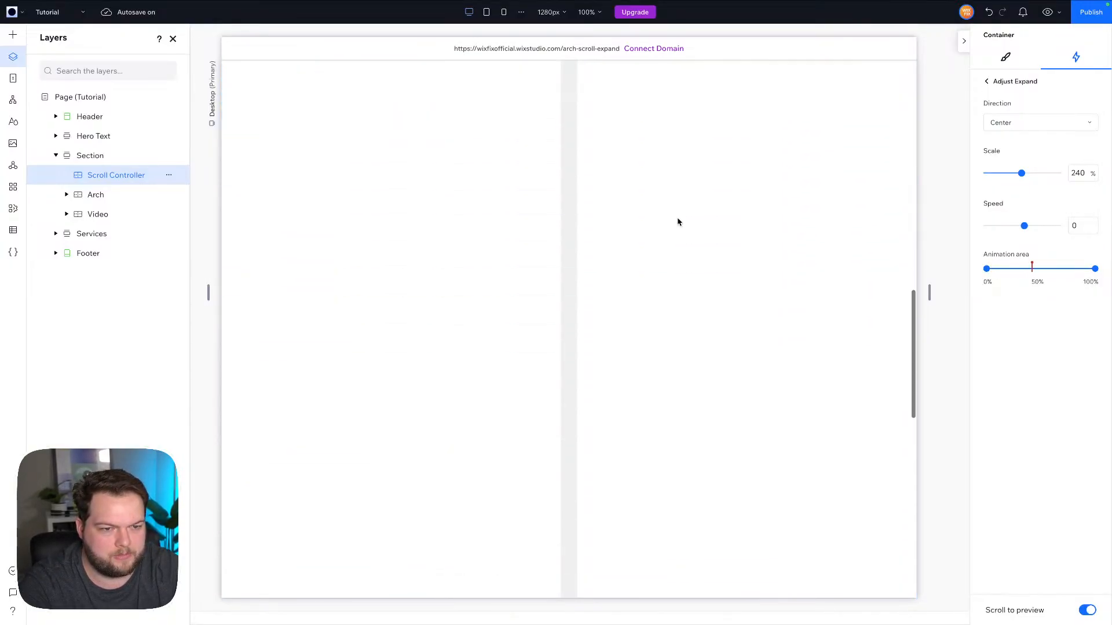
pyautogui.scroll(8, 679, 221)
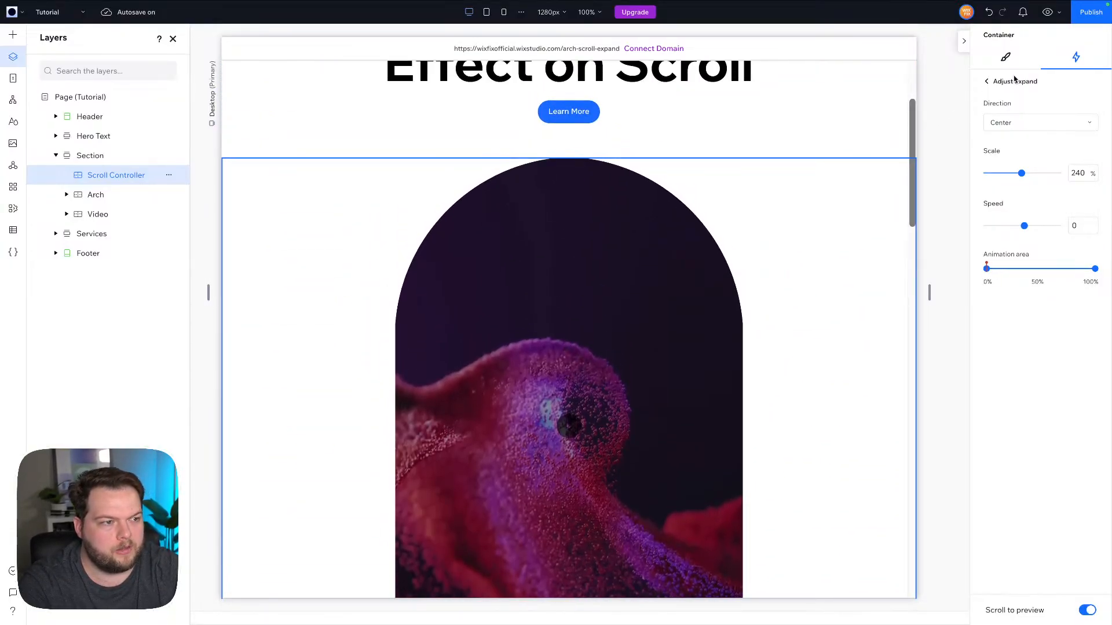
pyautogui.click(988, 80)
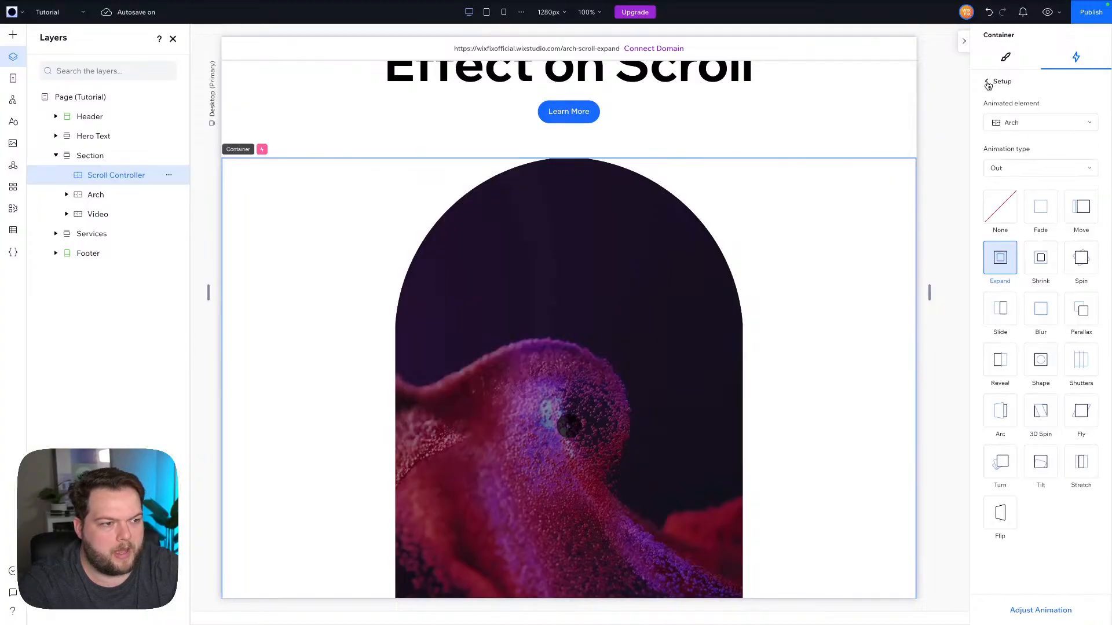
pyautogui.click(988, 80)
# Preview the site and examine how the Arch sits below the hero text and where its expansion starts on scroll.
pyautogui.click(1049, 19)
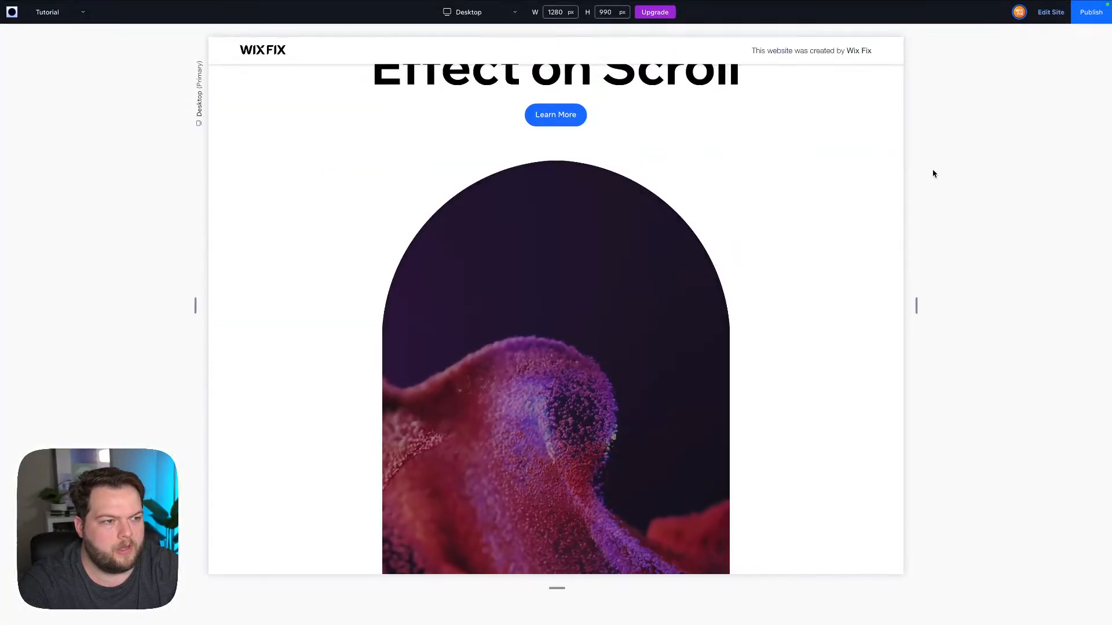
pyautogui.scroll(3, 794, 175)
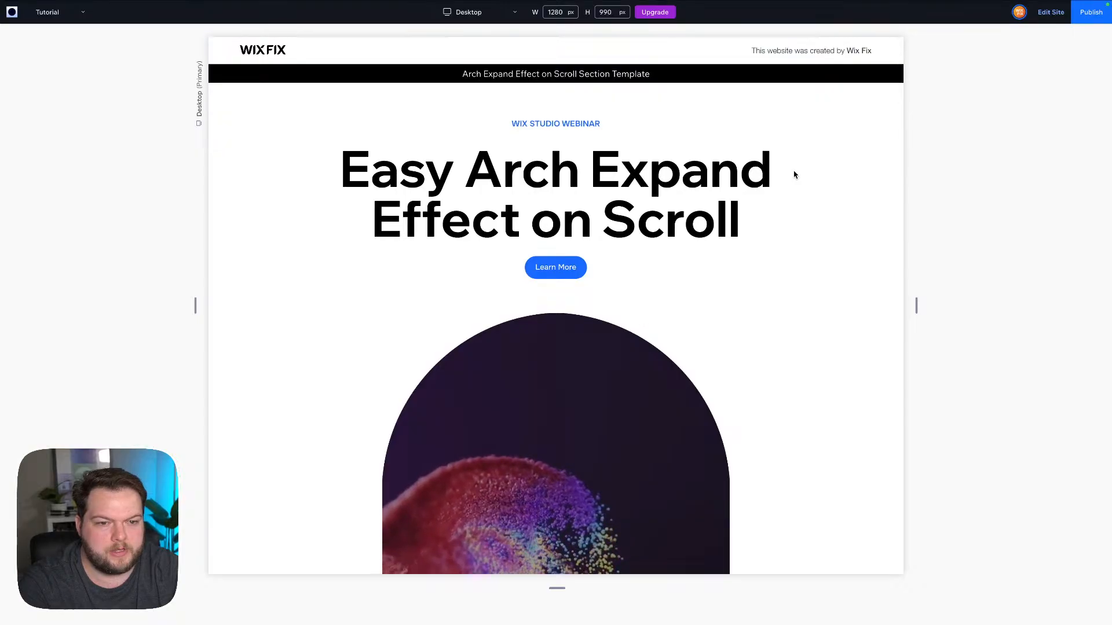
pyautogui.scroll(-5, 794, 175)
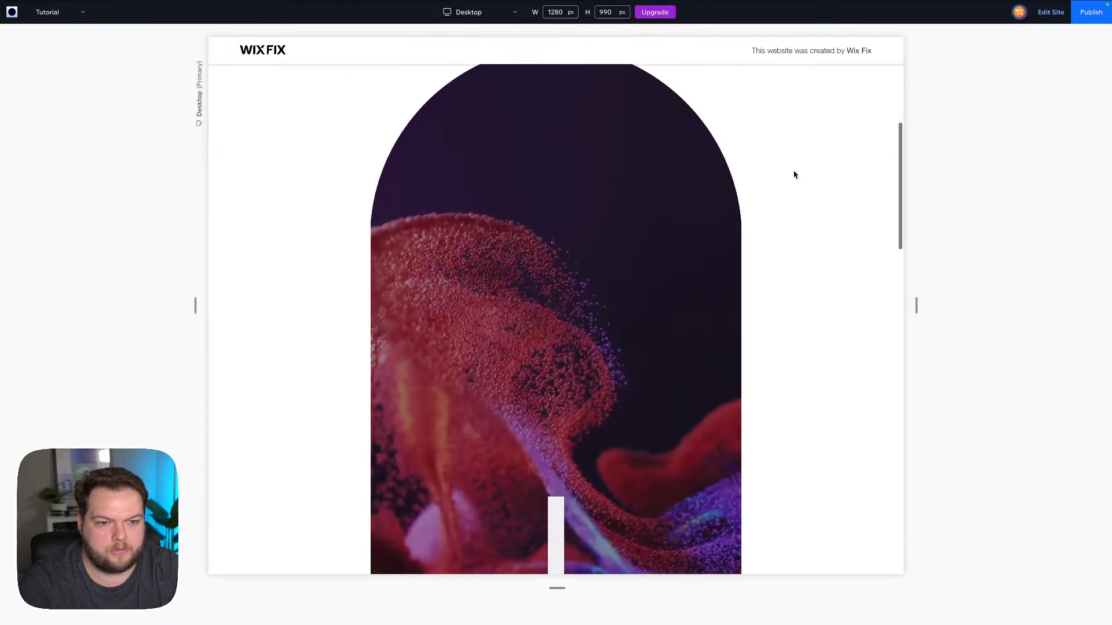
pyautogui.scroll(5, 794, 175)
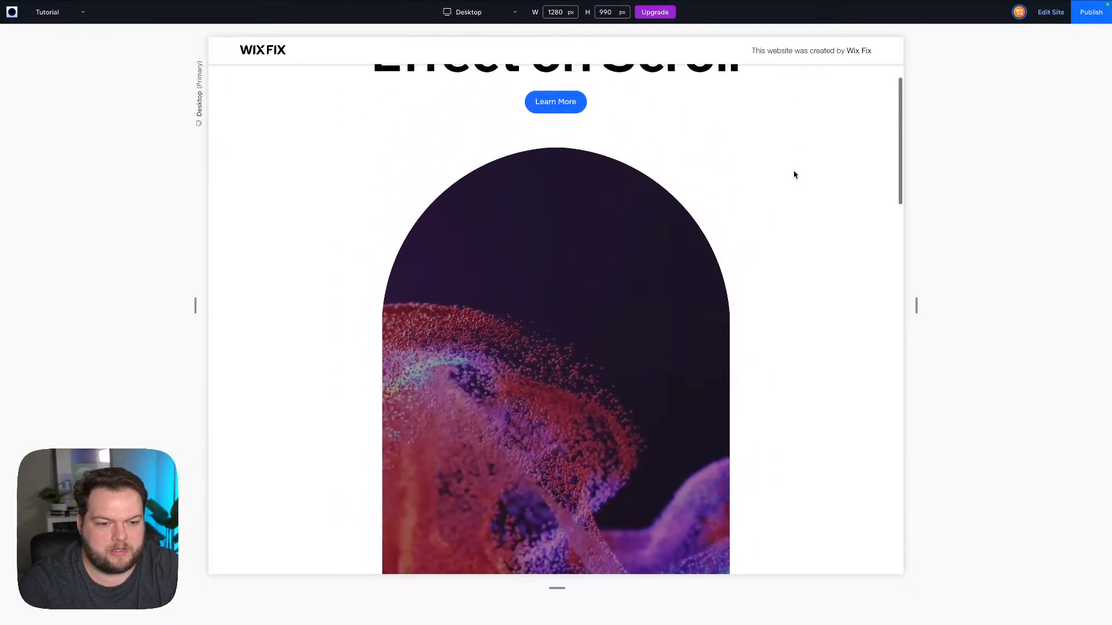
pyautogui.scroll(-3, 794, 175)
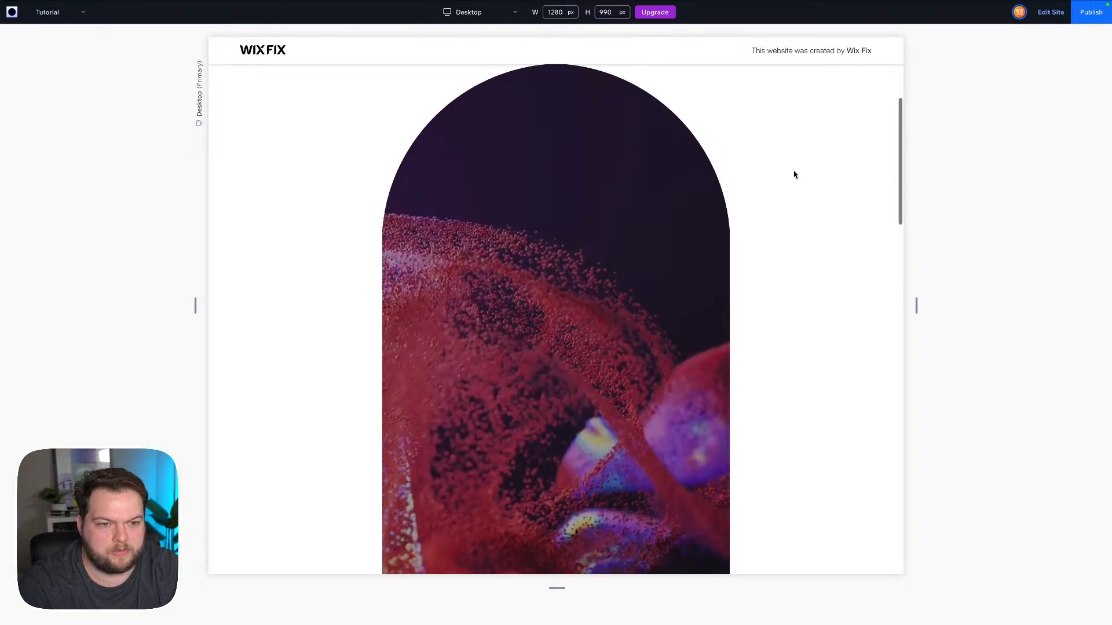
pyautogui.scroll(2, 794, 175)
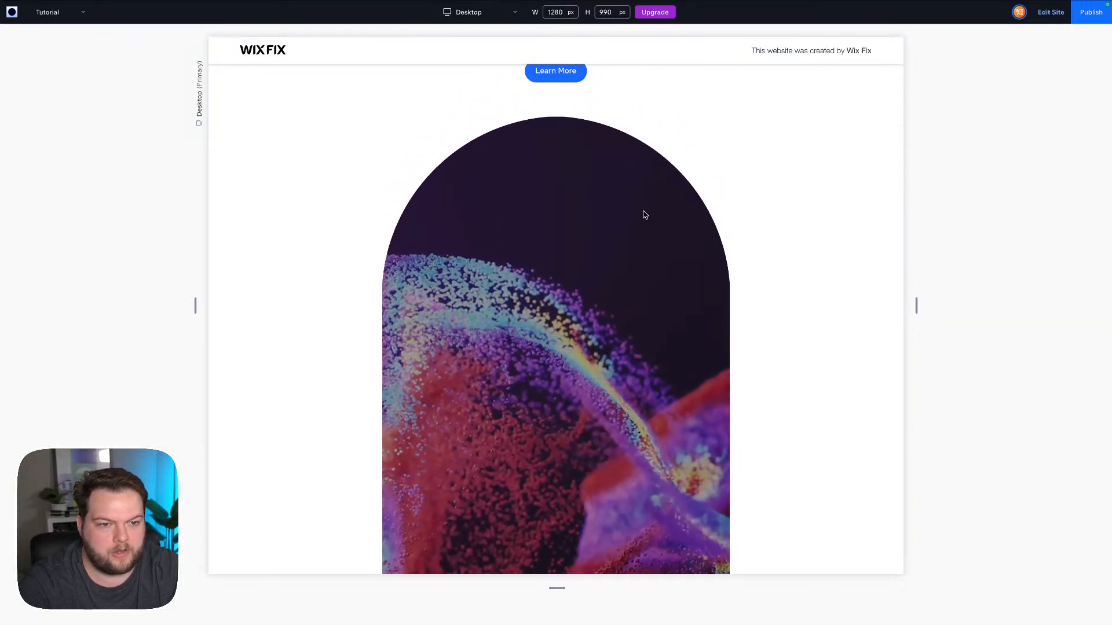
pyautogui.scroll(-3, 644, 215)
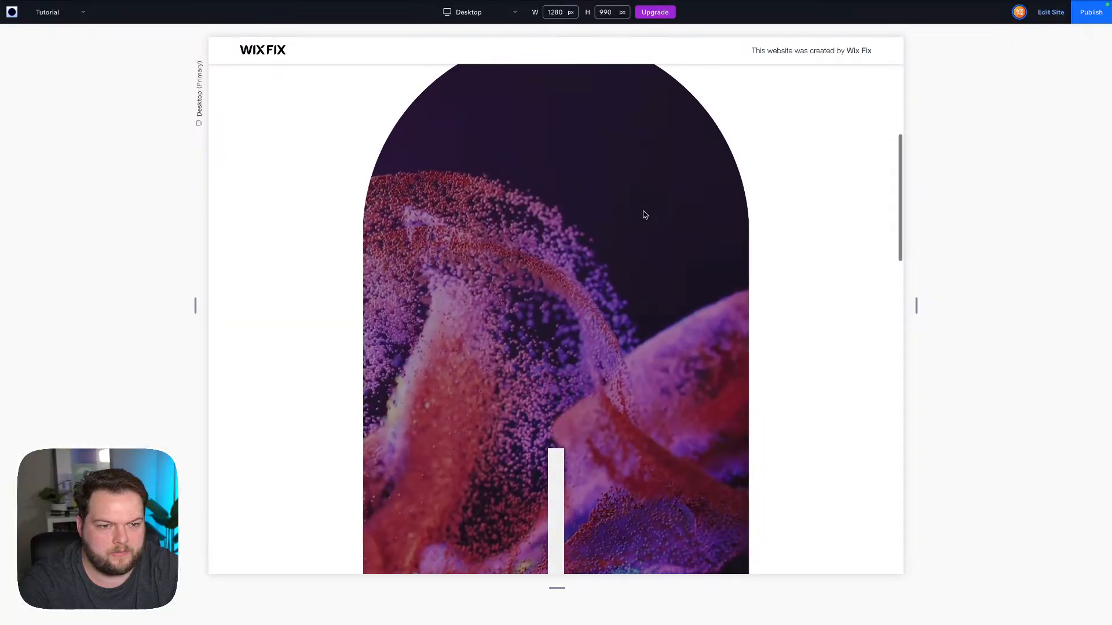
pyautogui.scroll(2, 645, 215)
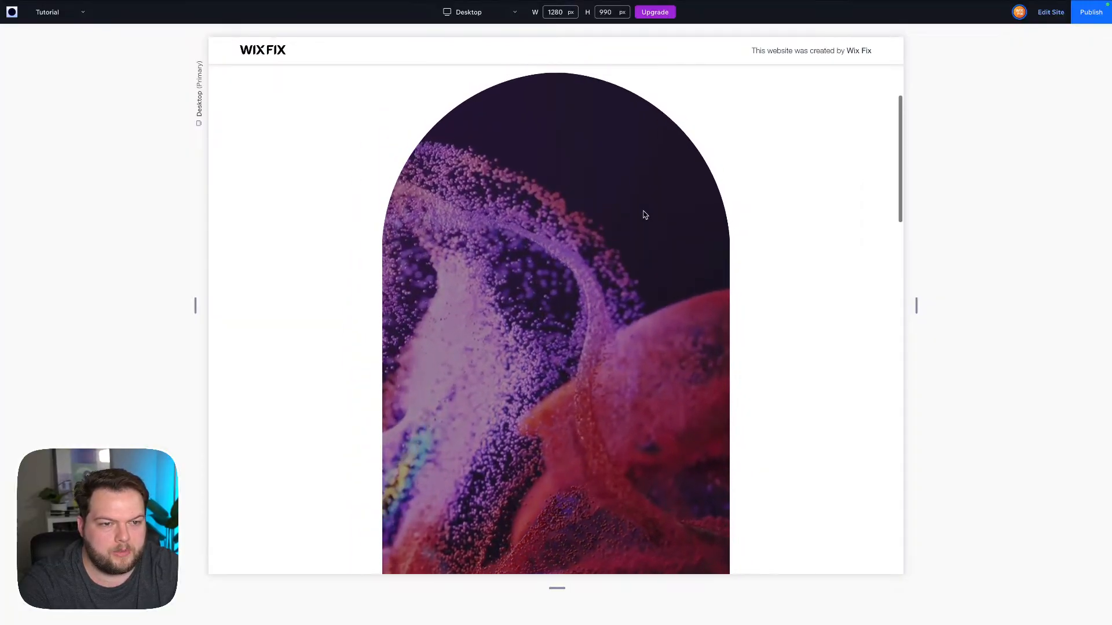
pyautogui.scroll(2, 579, 191)
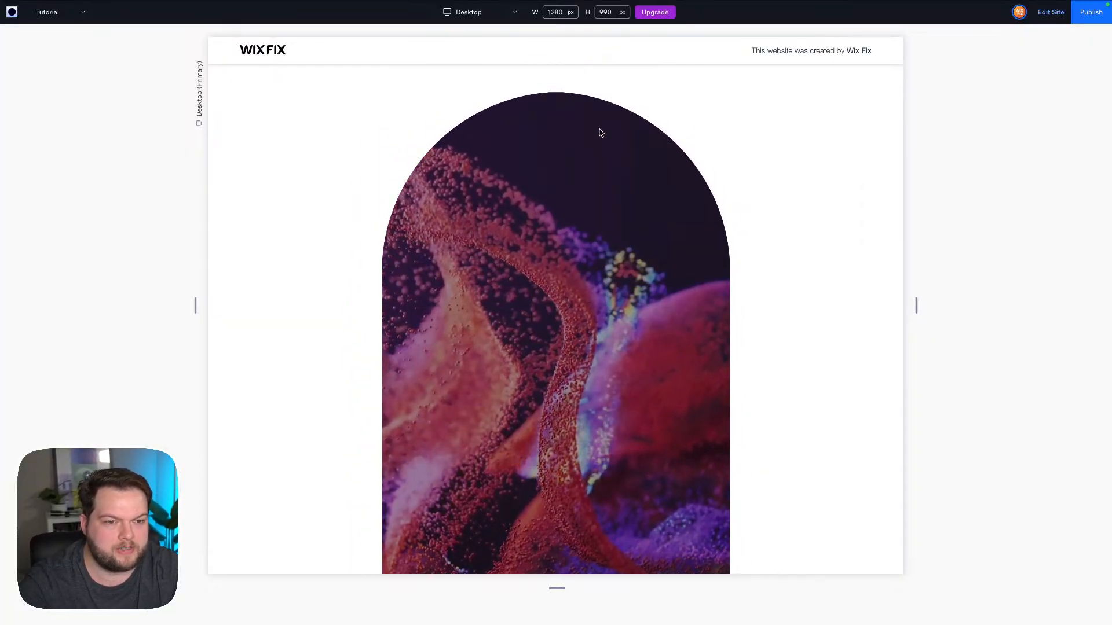
pyautogui.scroll(-1, 601, 133)
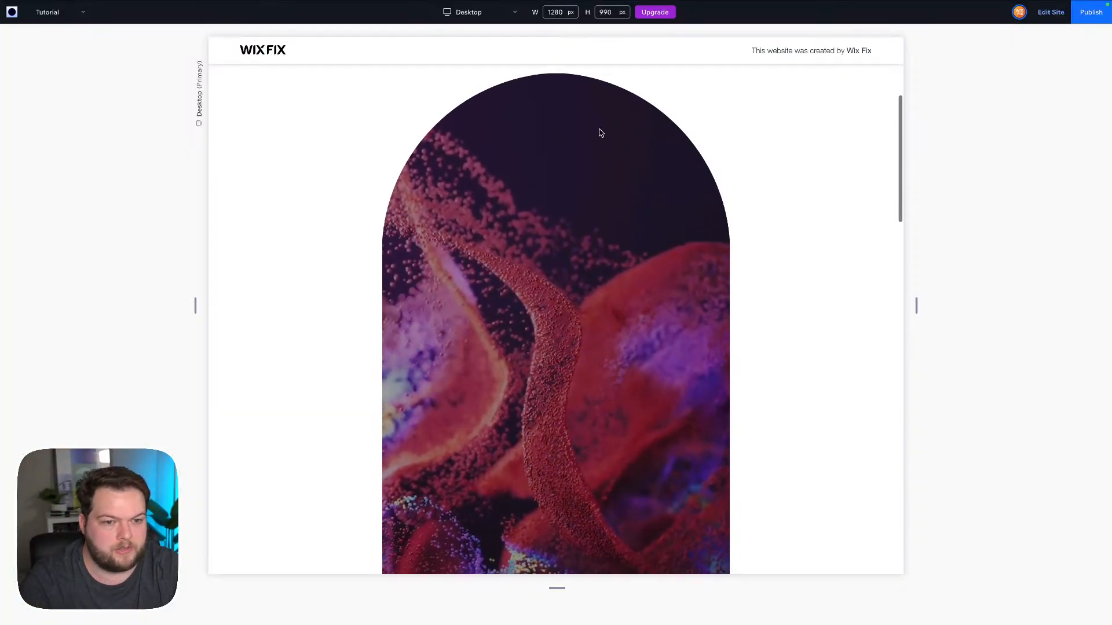
# Examine the Arch's expansion over the video from the hero text to the Services section and back in the preview.
pyautogui.scroll(-5, 601, 133)
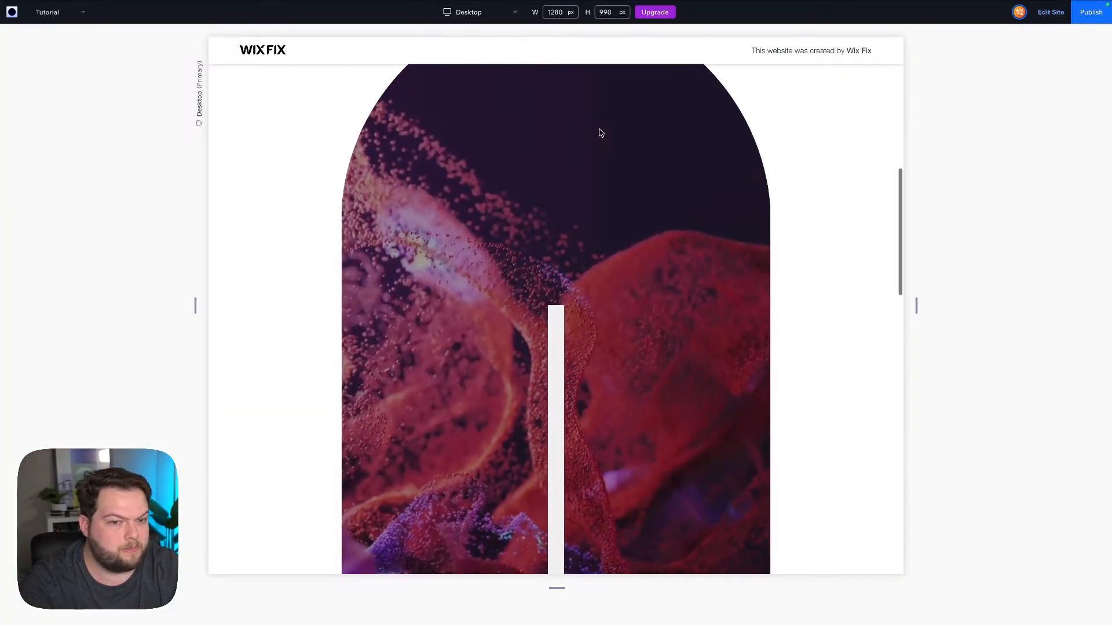
pyautogui.scroll(-5, 601, 133)
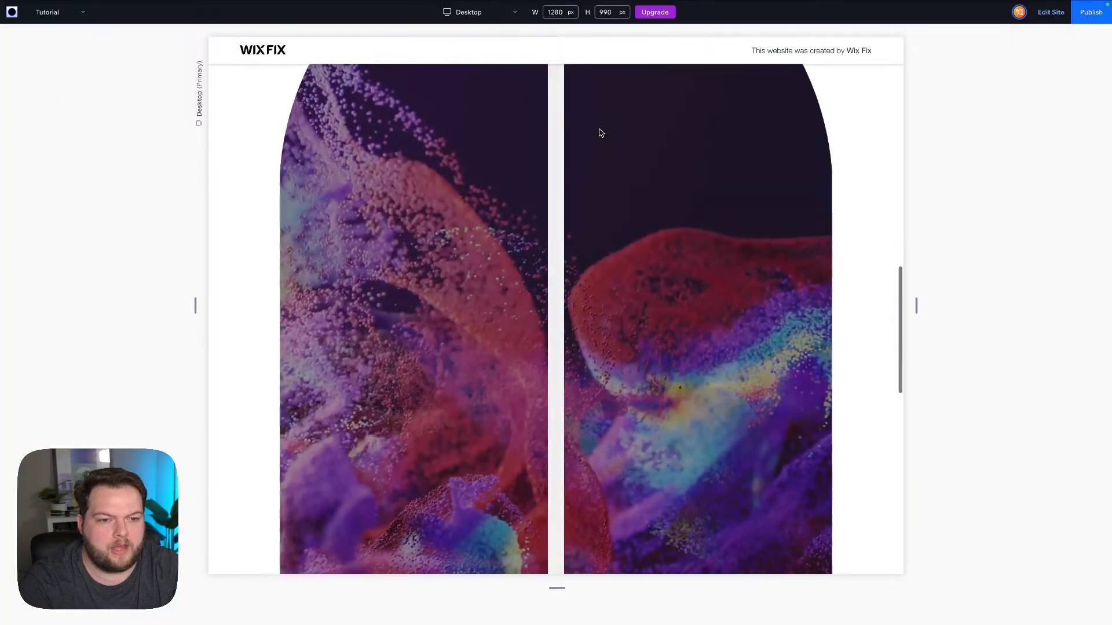
pyautogui.scroll(-5, 601, 133)
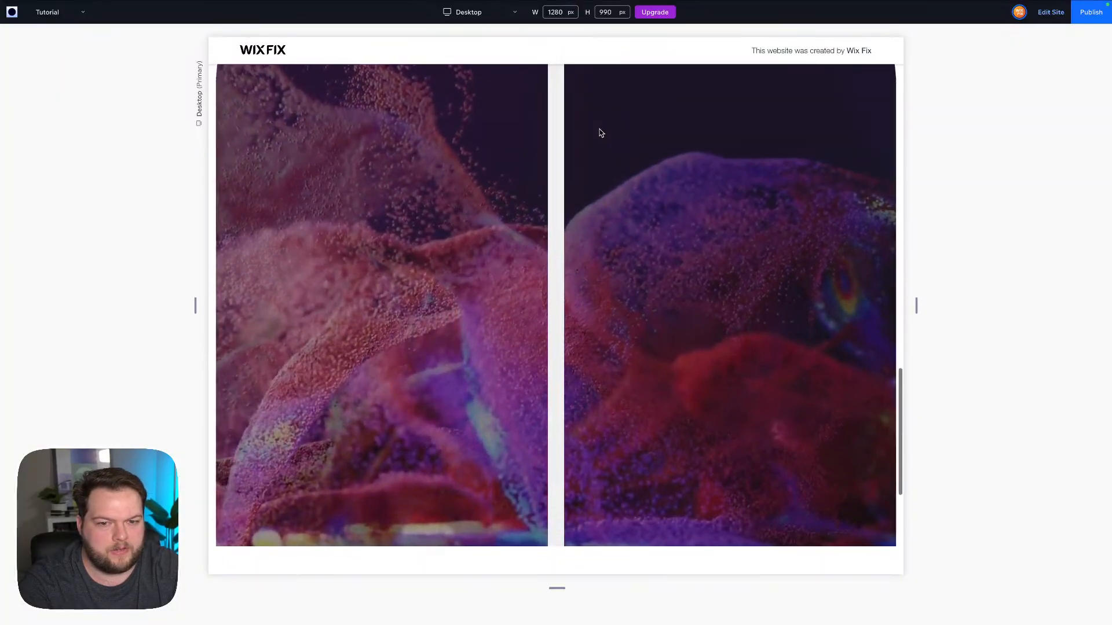
pyautogui.scroll(-5, 601, 133)
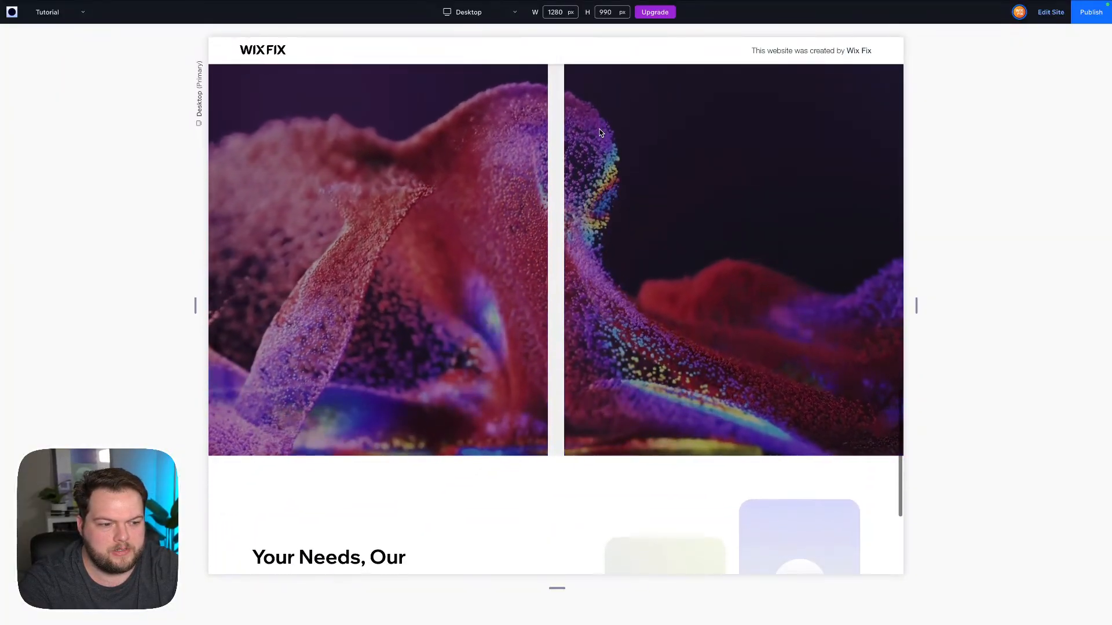
pyautogui.scroll(-2, 600, 133)
pyautogui.scroll(3, 600, 133)
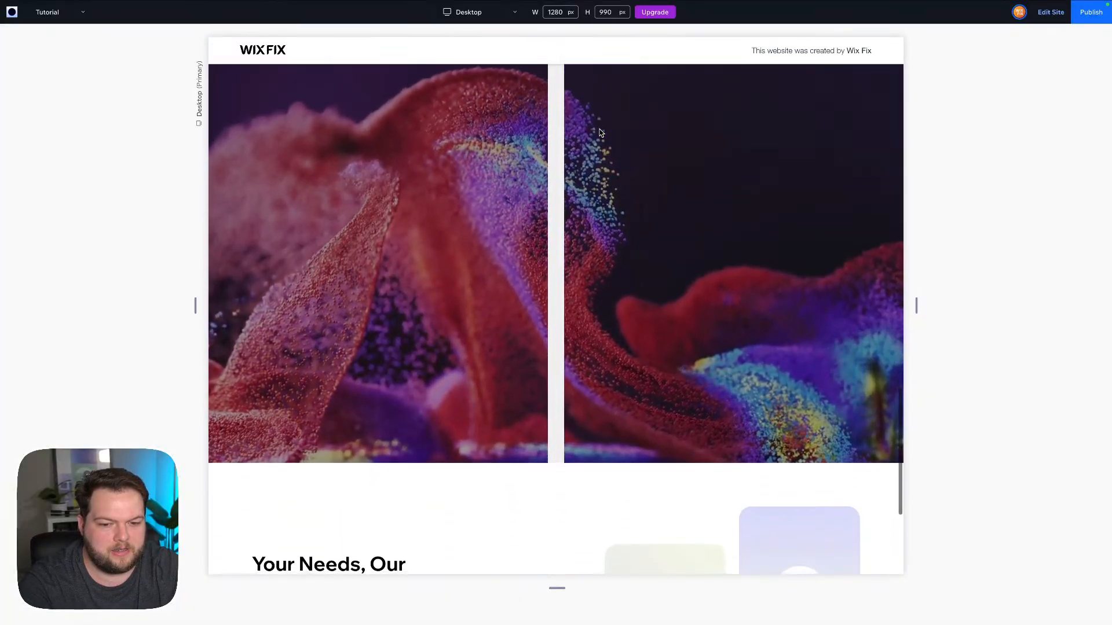
pyautogui.scroll(10, 601, 132)
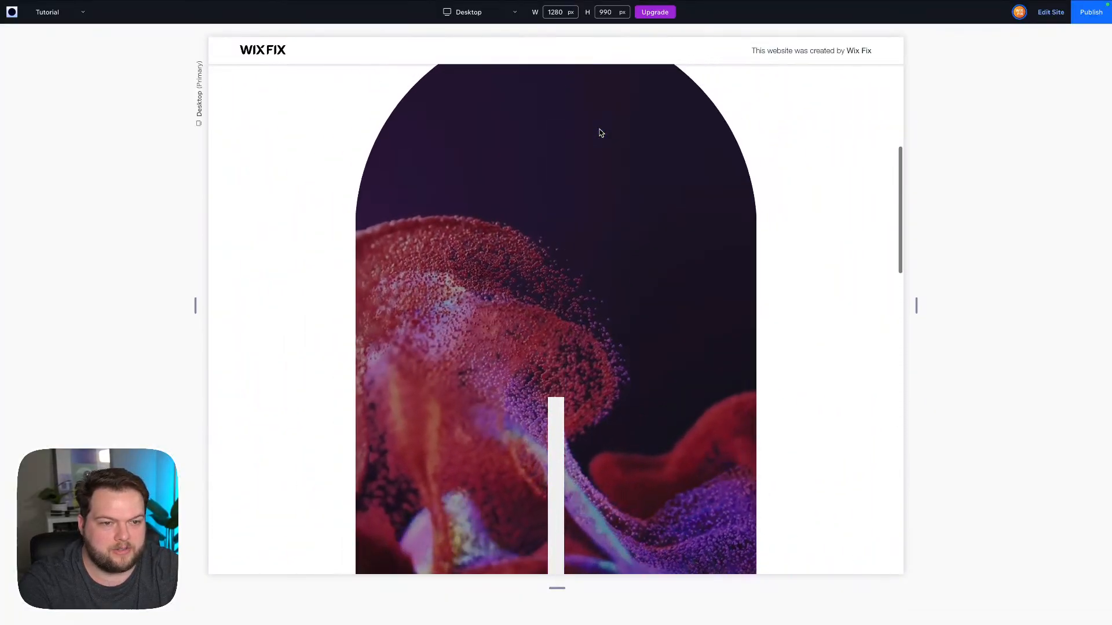
pyautogui.scroll(5, 600, 133)
pyautogui.scroll(-4, 600, 133)
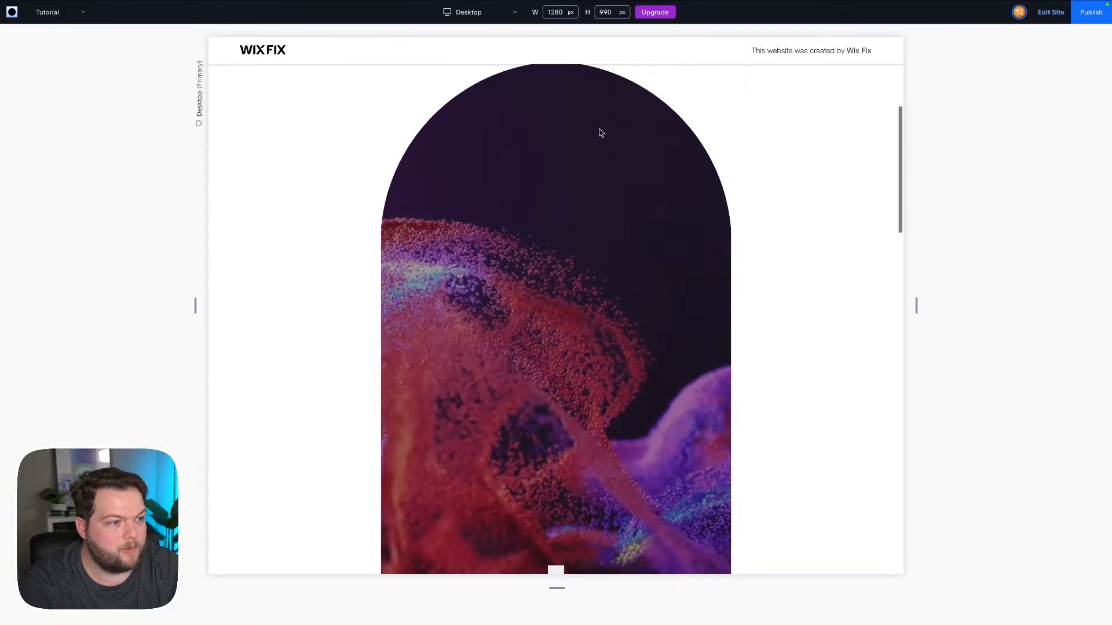
pyautogui.scroll(-10, 600, 133)
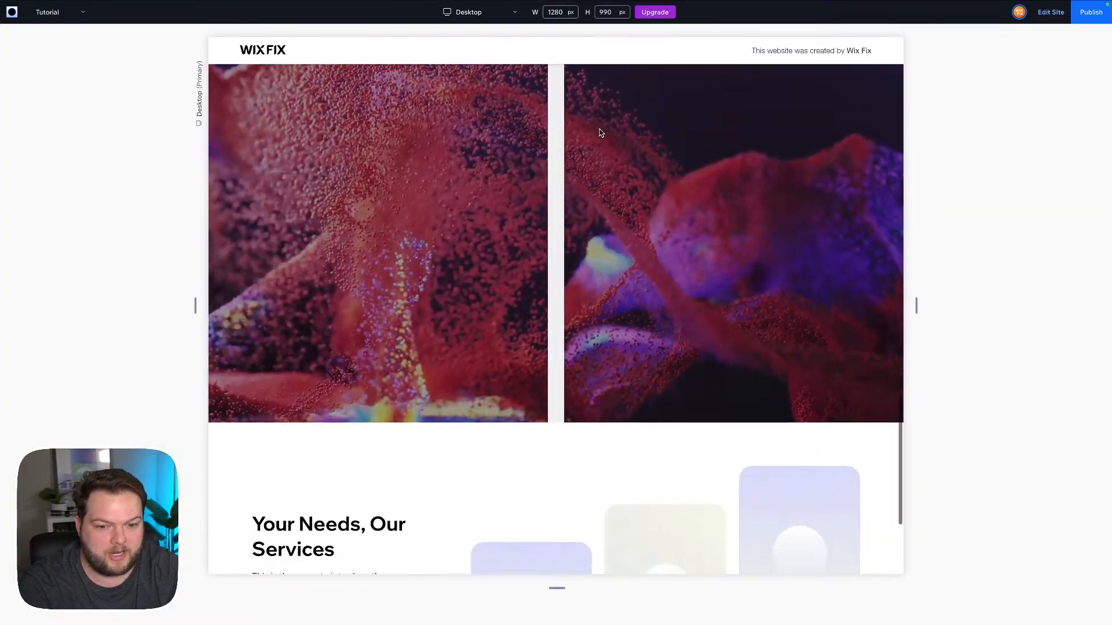
pyautogui.scroll(10, 601, 133)
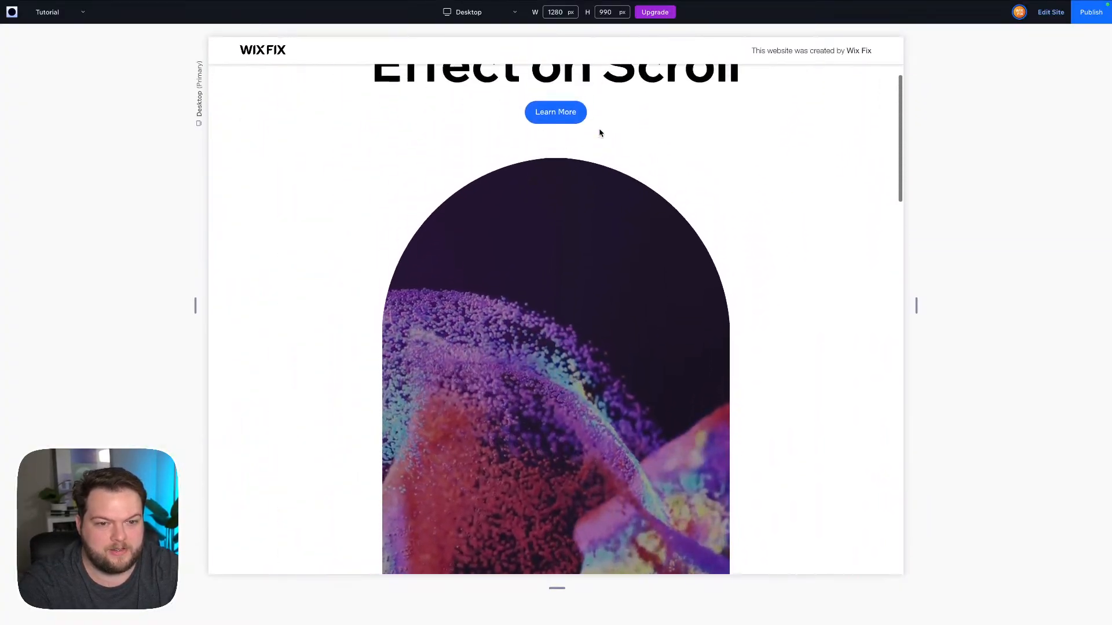
pyautogui.scroll(2, 601, 133)
# Check at what point before the Services section the Arch fills the full page width, and return to editing the site.
pyautogui.scroll(-10, 600, 133)
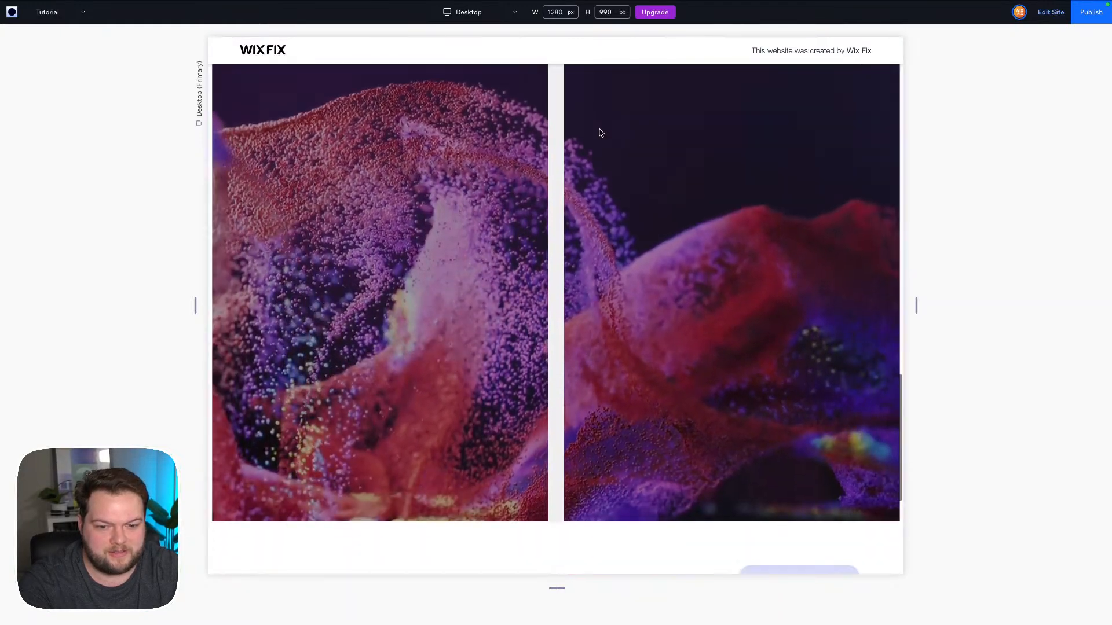
pyautogui.scroll(-5, 601, 133)
pyautogui.scroll(5, 601, 132)
pyautogui.scroll(-5, 600, 133)
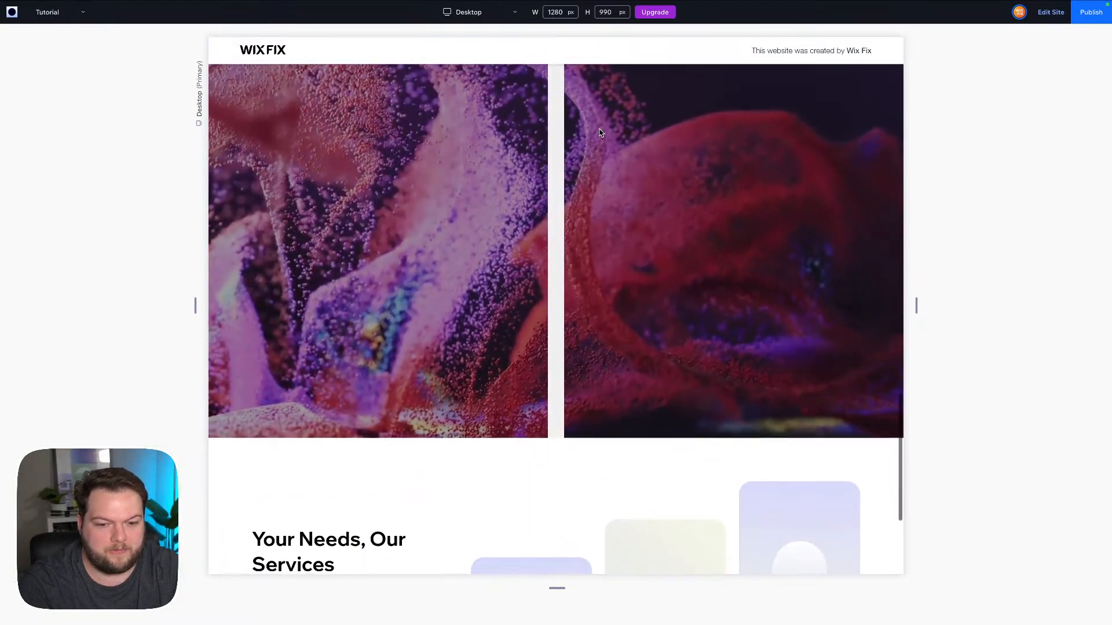
pyautogui.scroll(5, 450, 315)
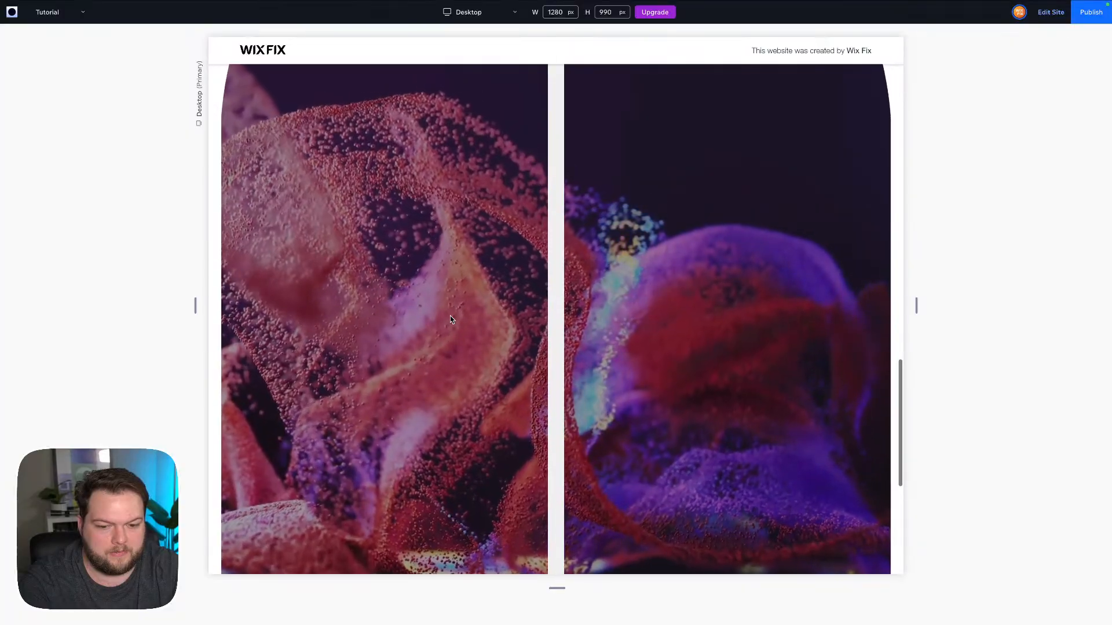
pyautogui.scroll(-1, 450, 315)
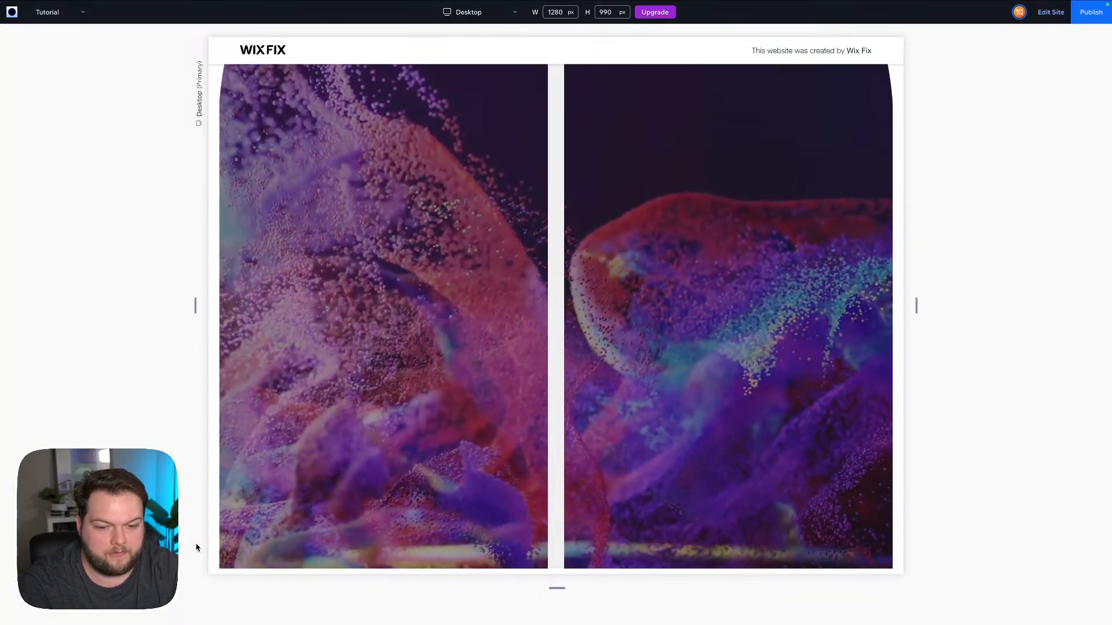
pyautogui.scroll(-2, 243, 521)
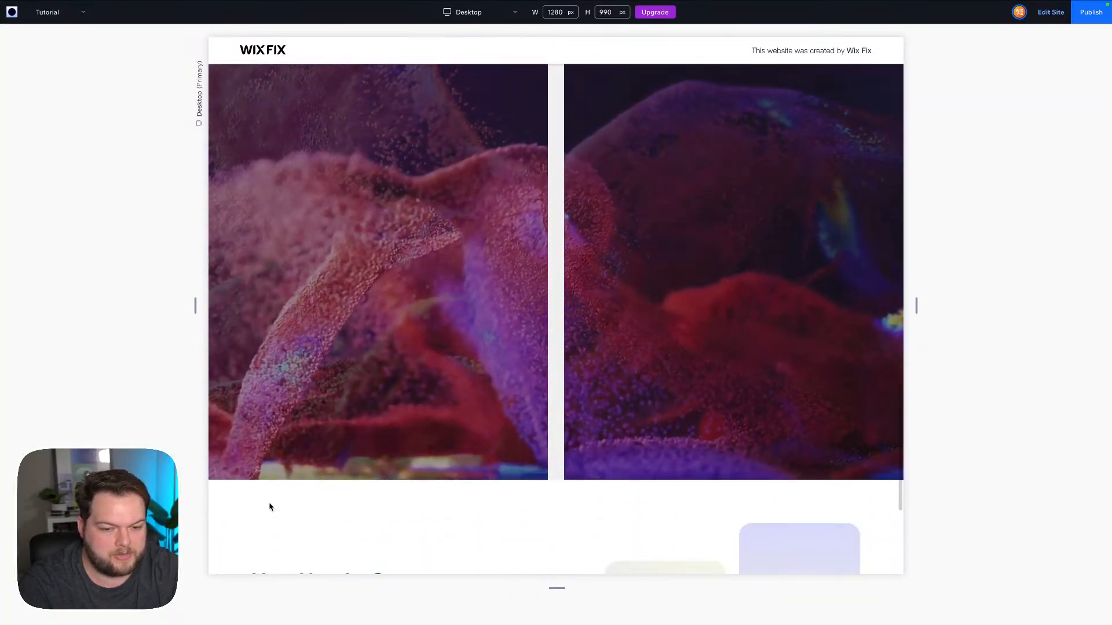
pyautogui.scroll(3, 466, 497)
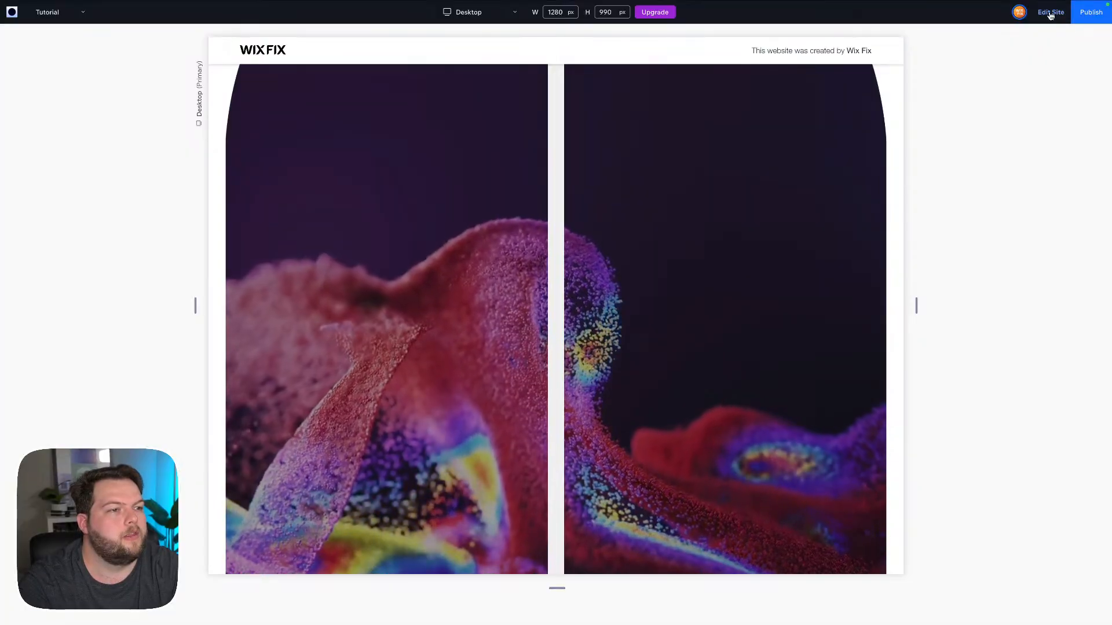
pyautogui.click(1050, 12)
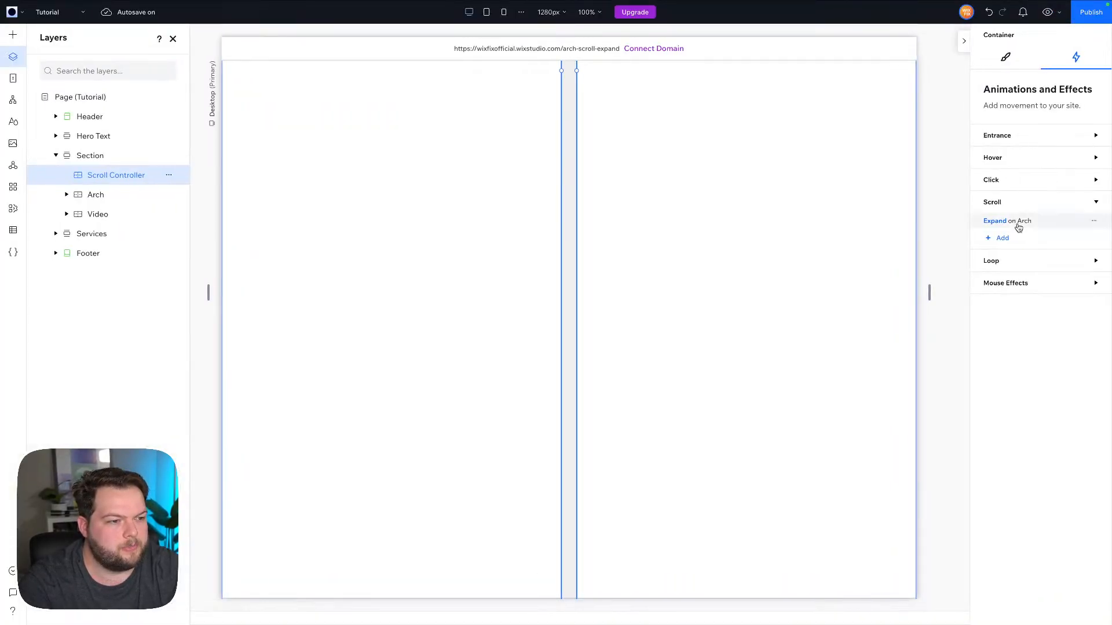
# Set the end of the animation area for the Arch's Expand effect to 70% and return to the effects overview.
pyautogui.click(1017, 222)
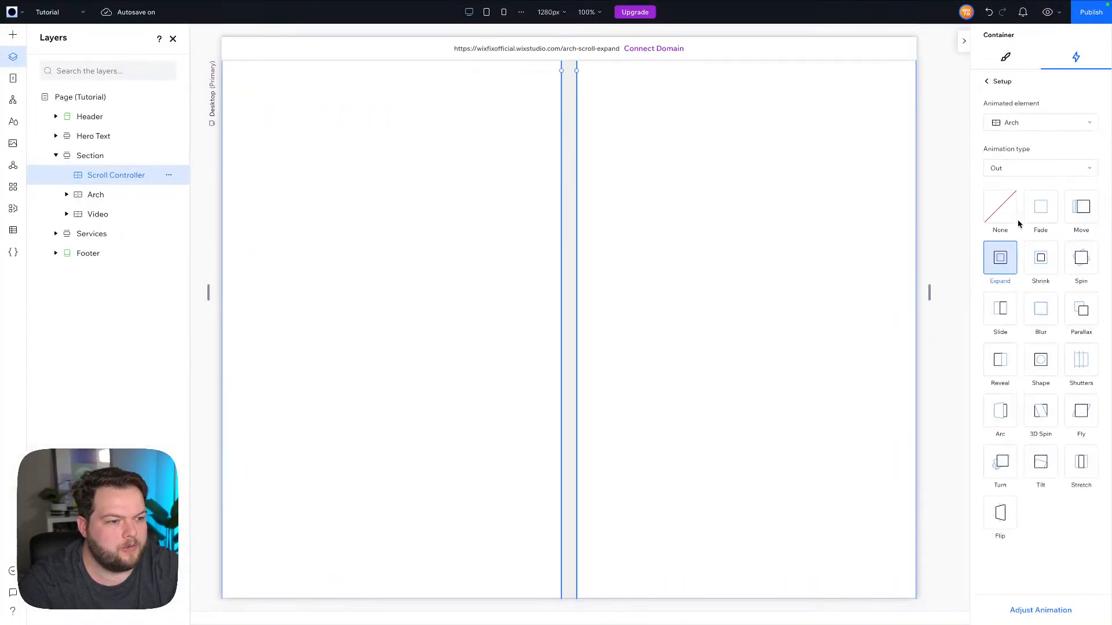
pyautogui.click(1034, 613)
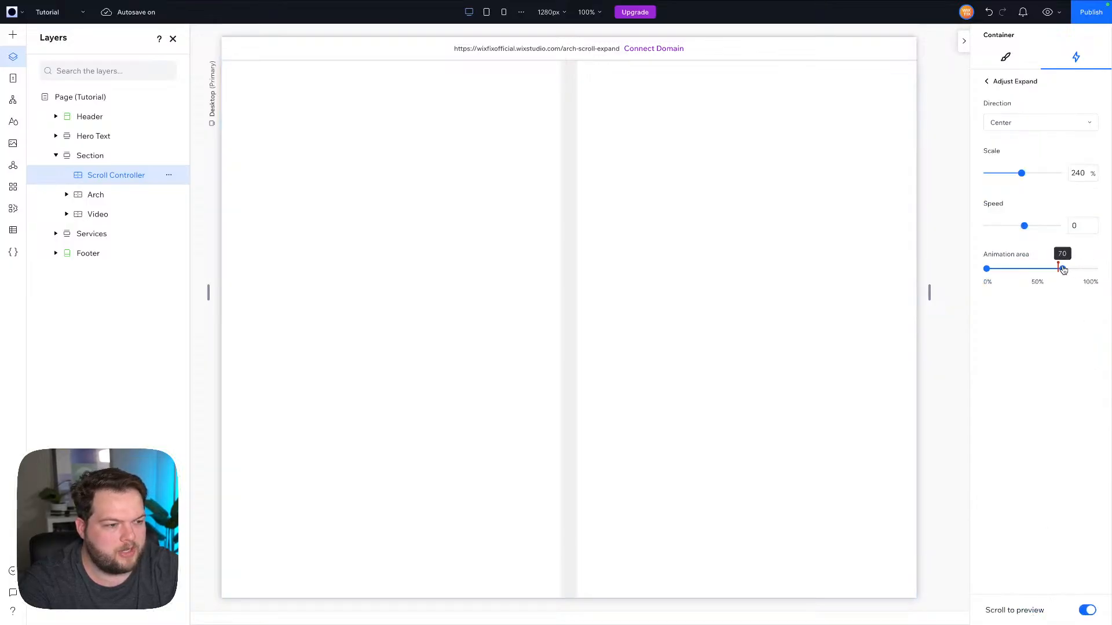
pyautogui.click(1009, 83)
pyautogui.click(1007, 82)
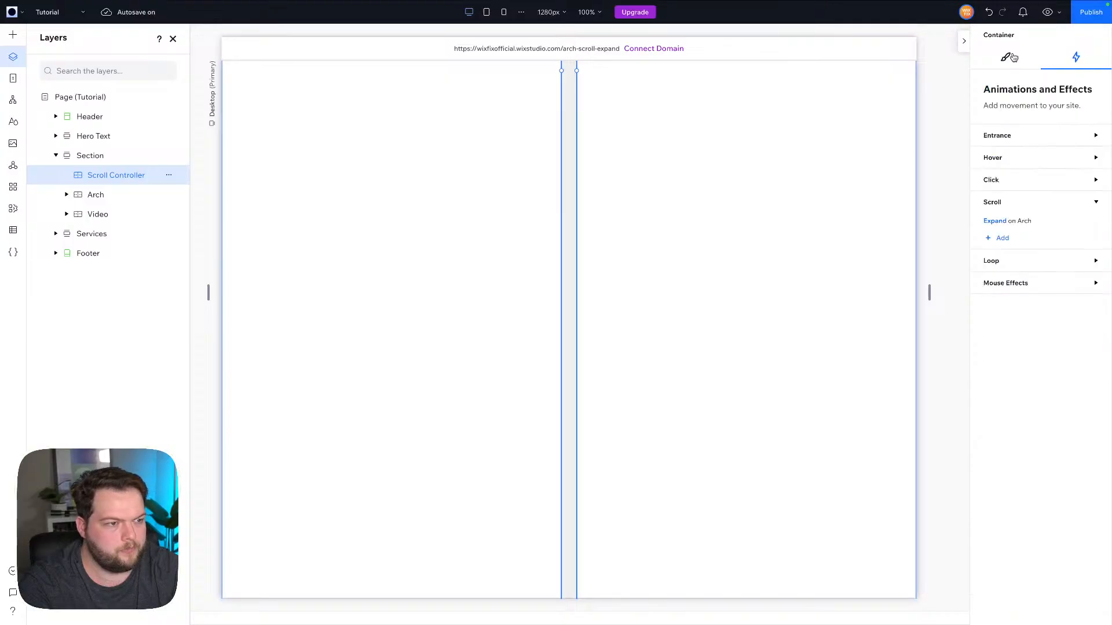
# Preview the site, examine how early the Arch fills the page width before the Services section, and return to editing.
pyautogui.click(1047, 13)
pyautogui.scroll(-5, 719, 290)
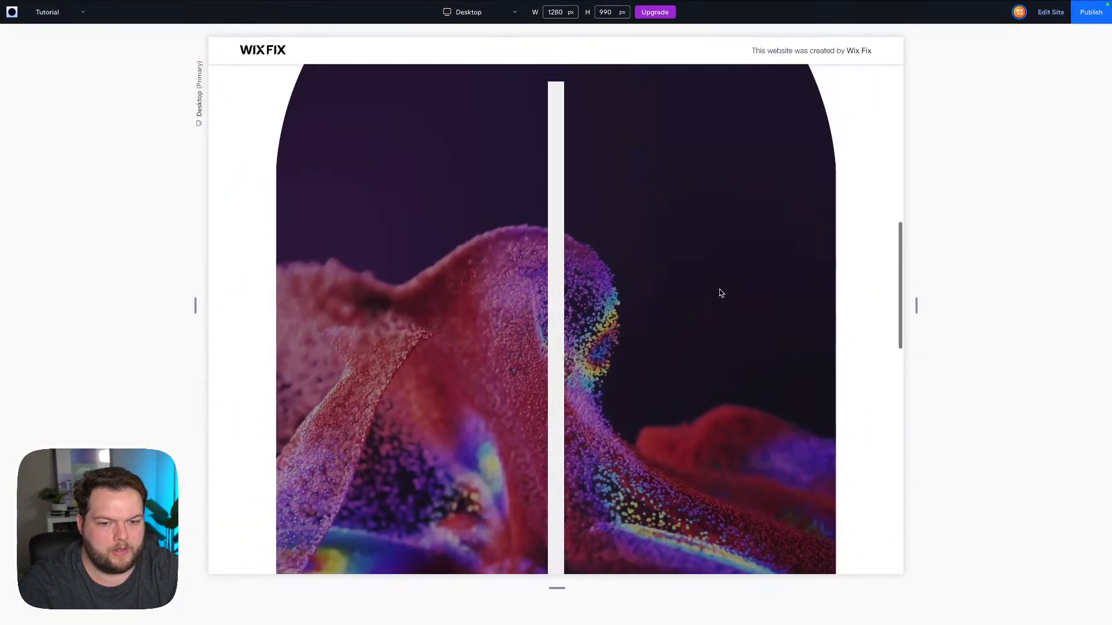
pyautogui.scroll(-5, 720, 293)
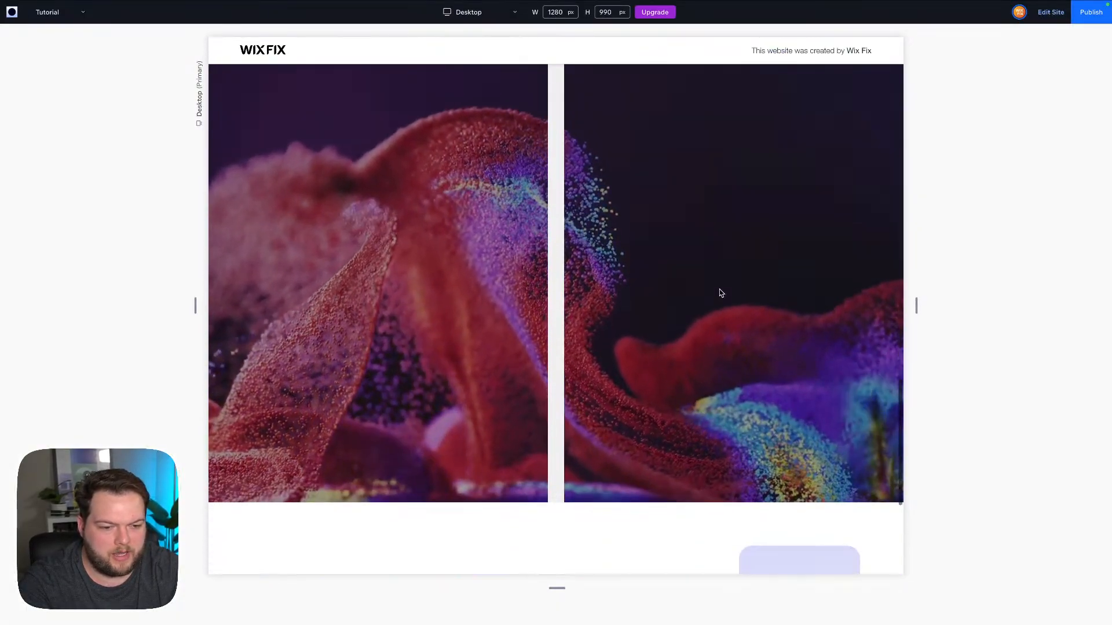
pyautogui.scroll(-2, 720, 293)
pyautogui.scroll(5, 720, 293)
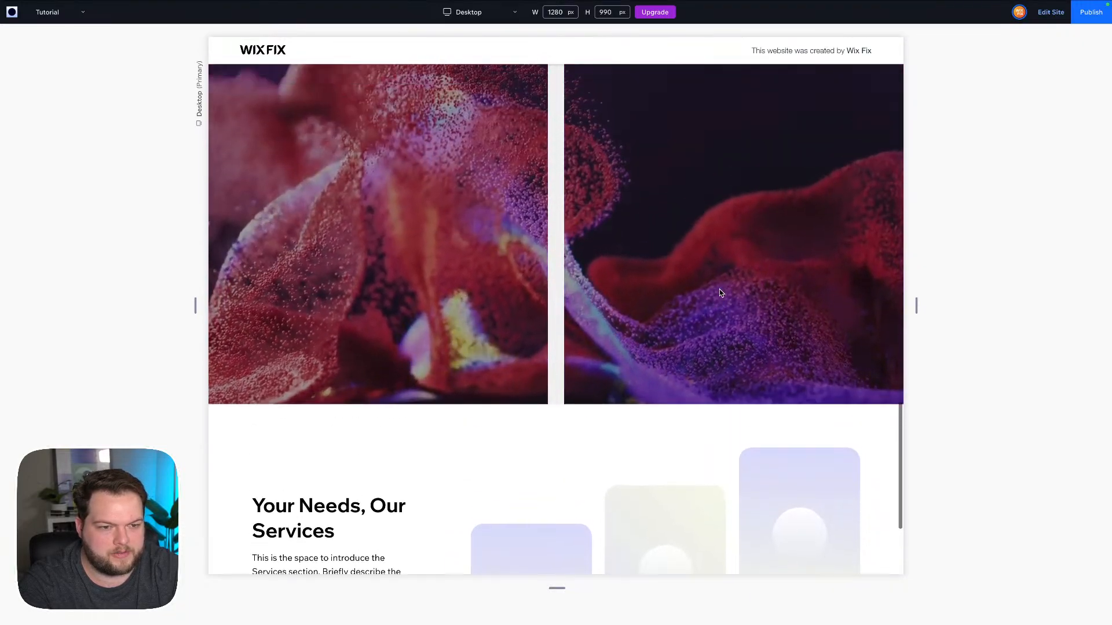
pyautogui.scroll(3, 720, 294)
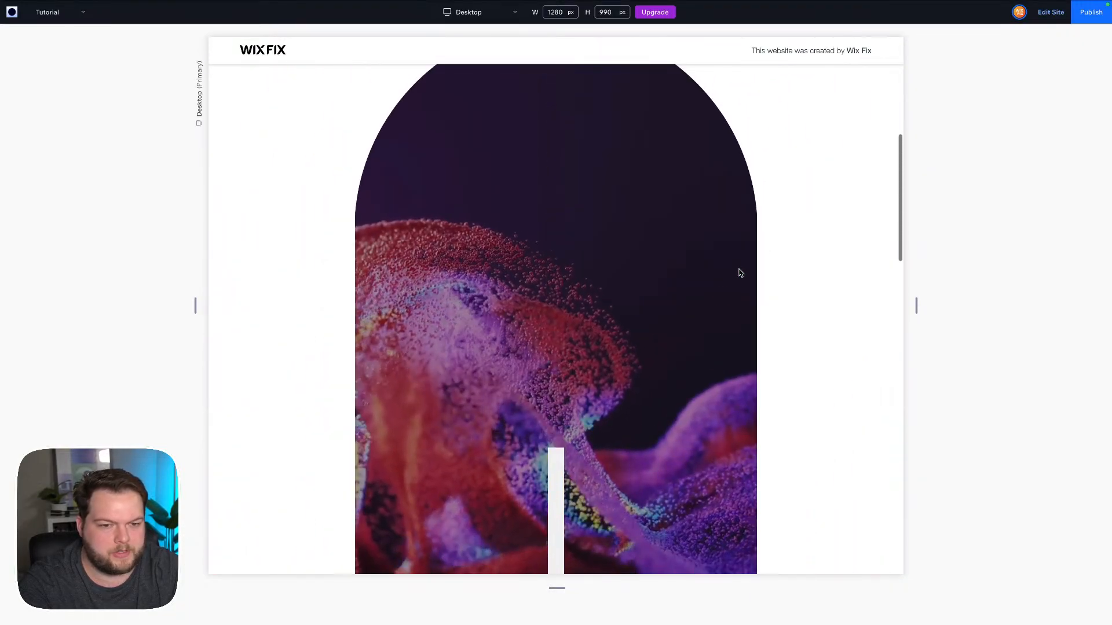
pyautogui.click(1048, 17)
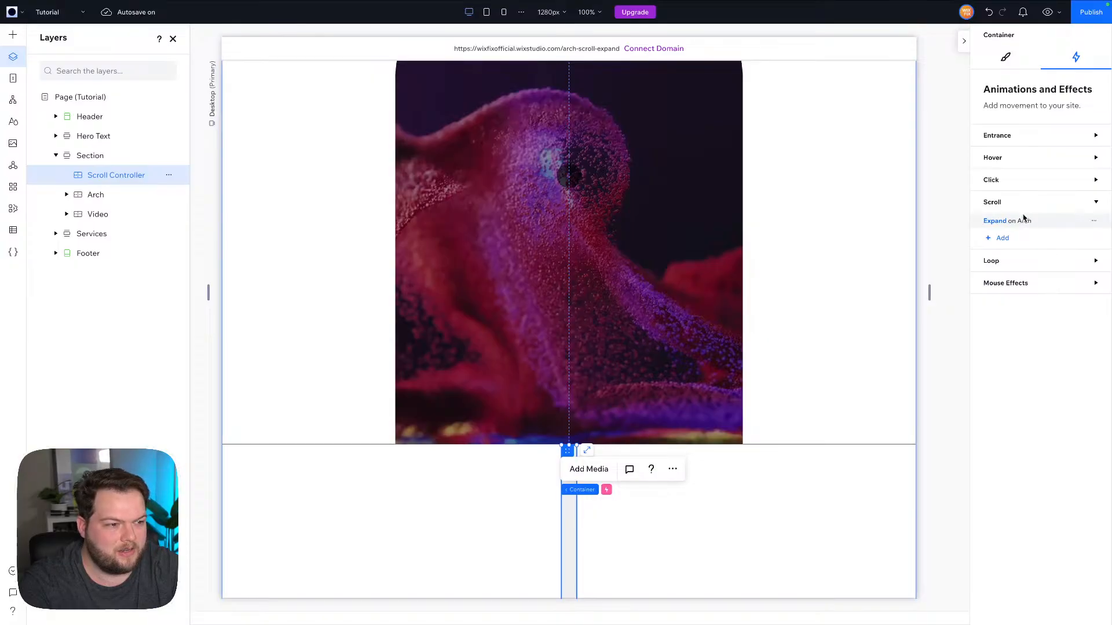
# Review the Arch's Expand adjustment settings and the page layout from the hero text down to the scroll controller.
pyautogui.click(1023, 219)
pyautogui.click(1041, 611)
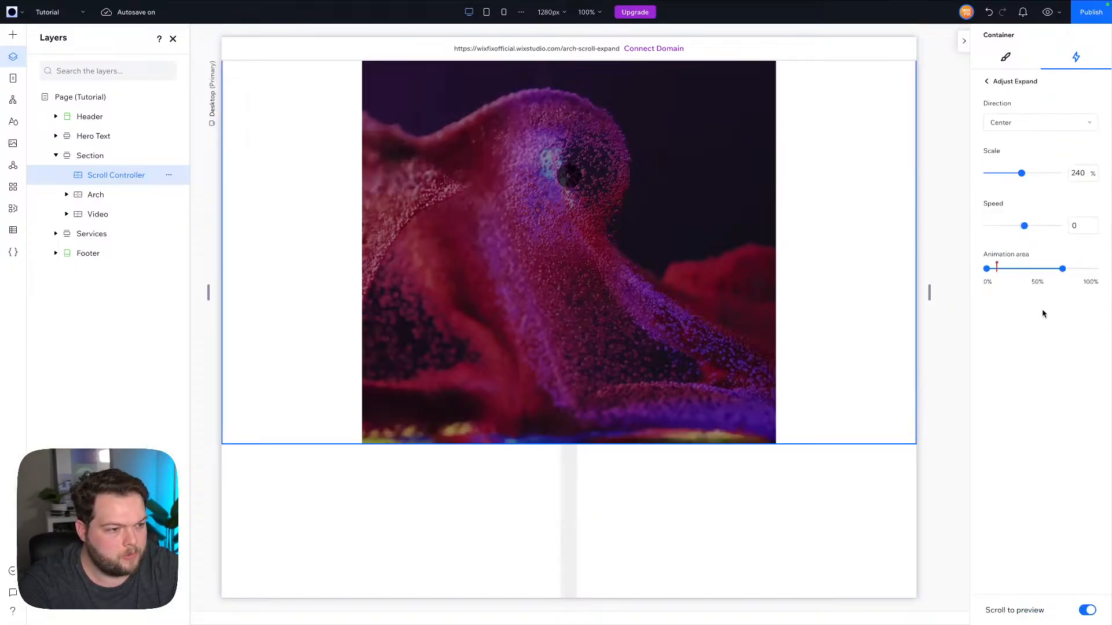
pyautogui.click(988, 81)
pyautogui.scroll(5, 749, 409)
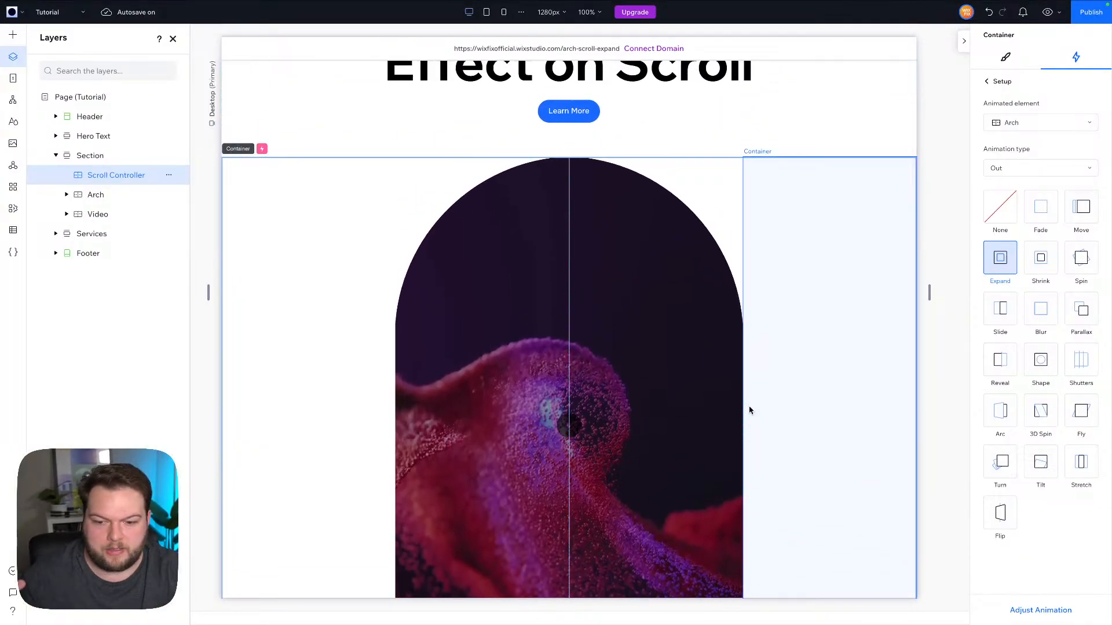
pyautogui.scroll(-5, 750, 409)
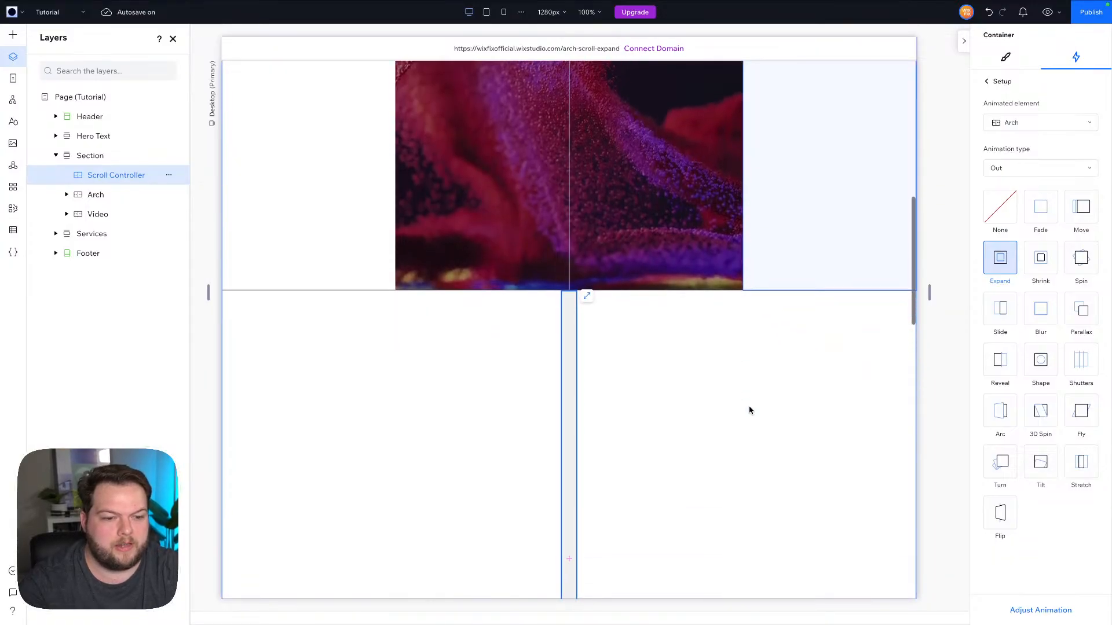
# Add a new container to the empty area of the section below the arch and set its width to 100%.
pyautogui.click(761, 356)
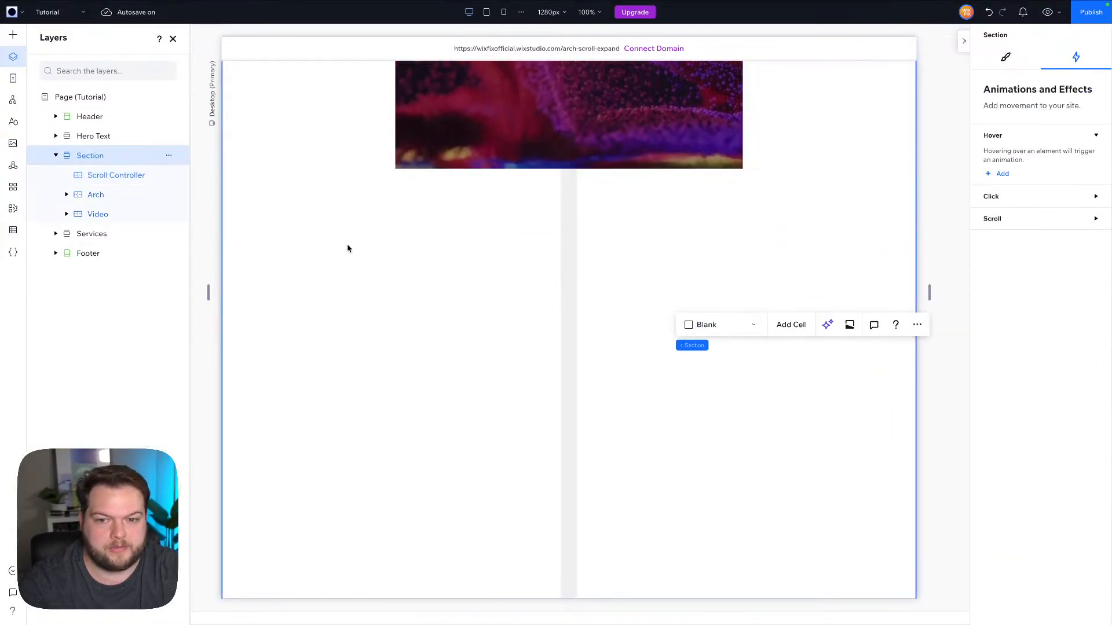
pyautogui.click(13, 36)
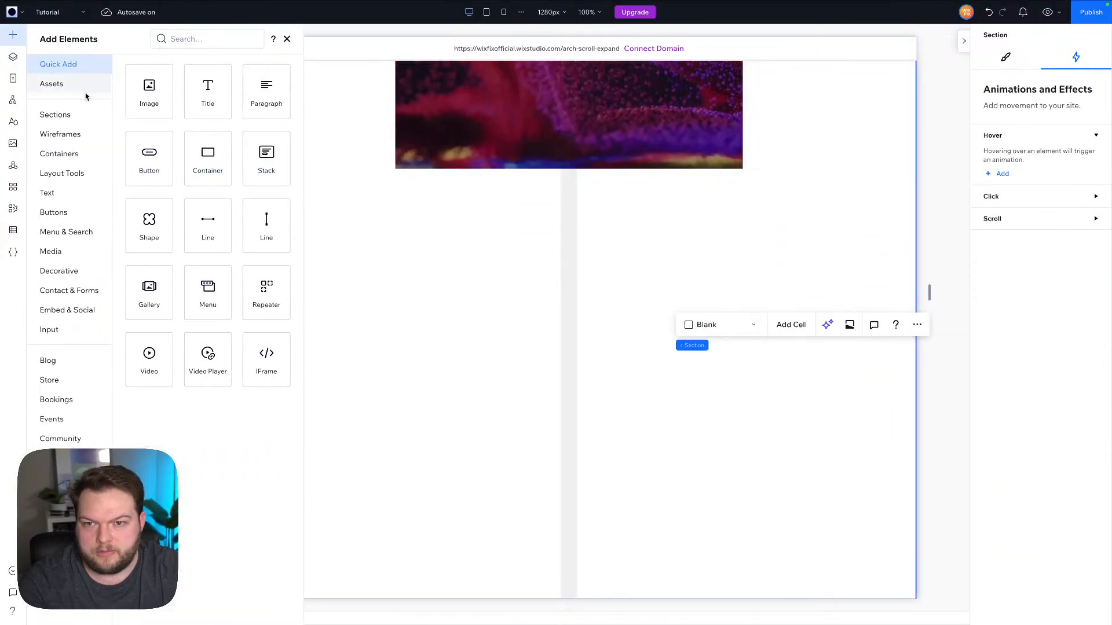
pyautogui.moveTo(208, 164); pyautogui.dragTo(435, 380)
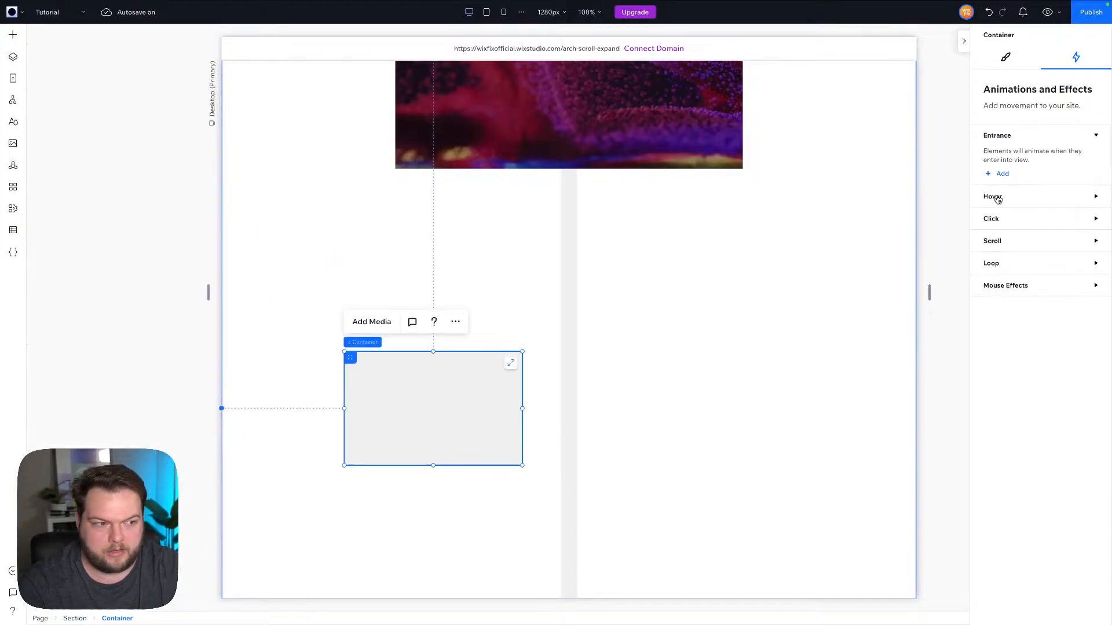
pyautogui.click(1005, 61)
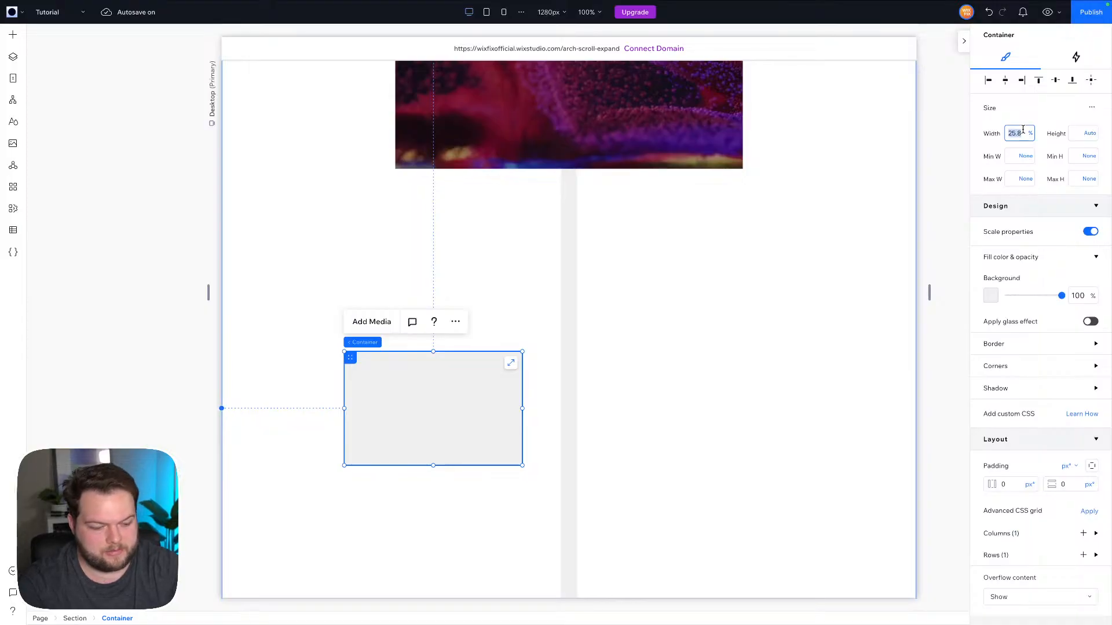
pyautogui.press('Return')
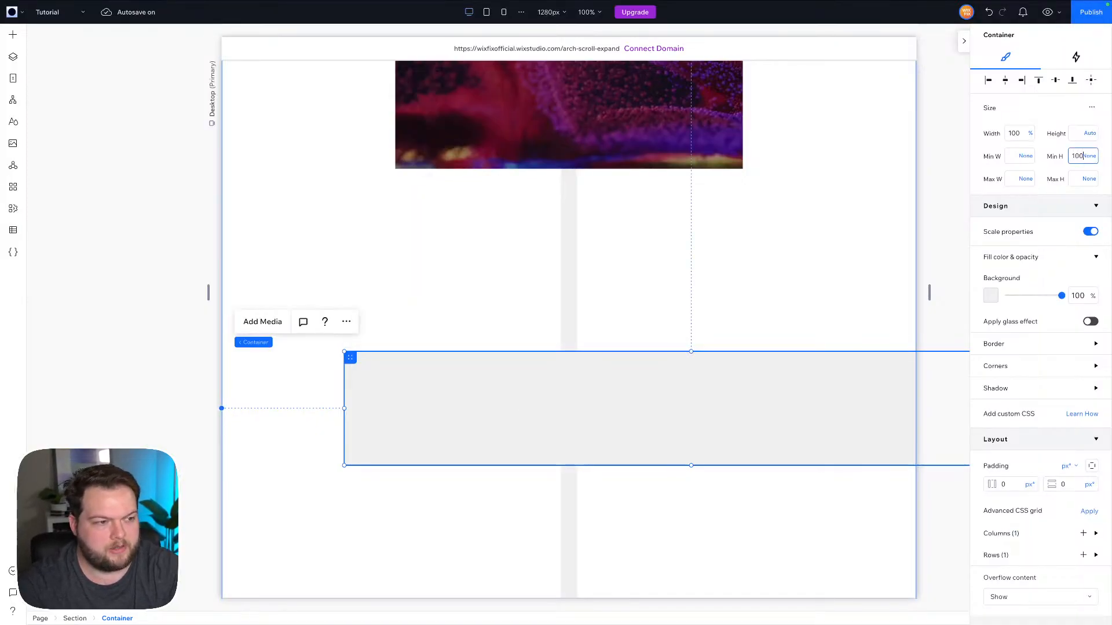
# Set the new container's minimum height to 100 vh and center it horizontally and vertically.
pyautogui.write('100')
pyautogui.press('Return')
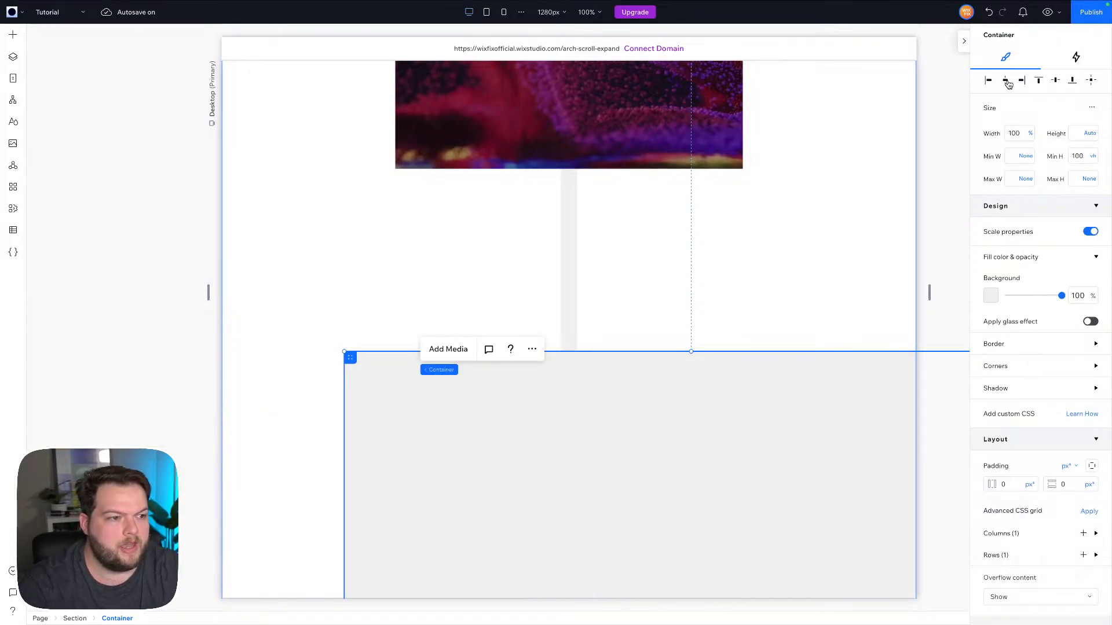
pyautogui.click(1090, 83)
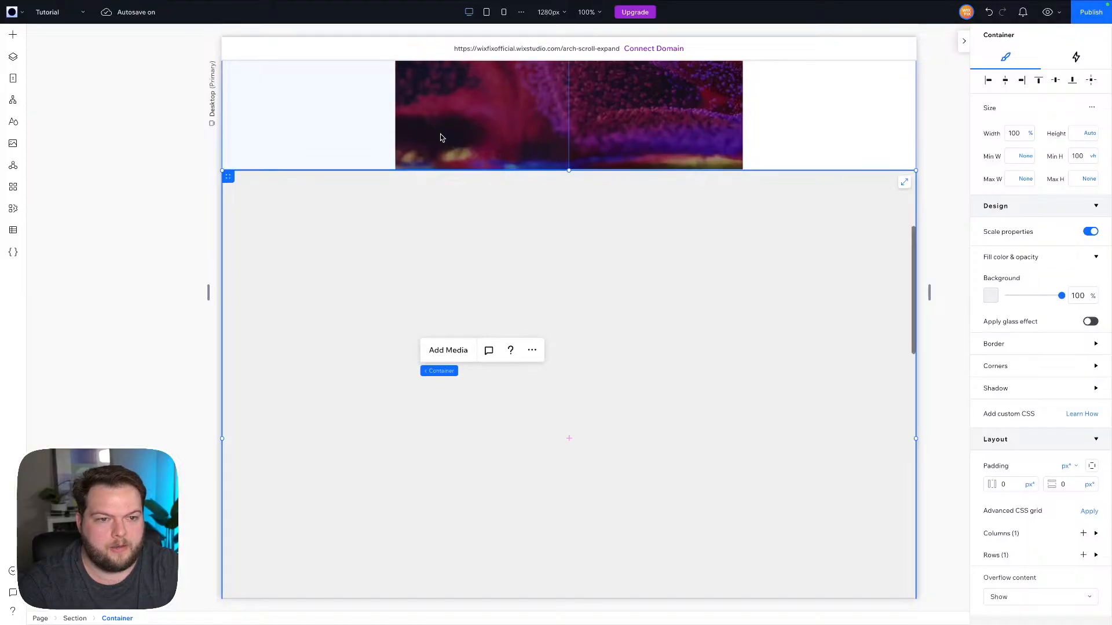
# Set the new container's top margin to 100 vh and check its placement within the section.
pyautogui.scroll(5, 347, 324)
pyautogui.scroll(-5, 489, 484)
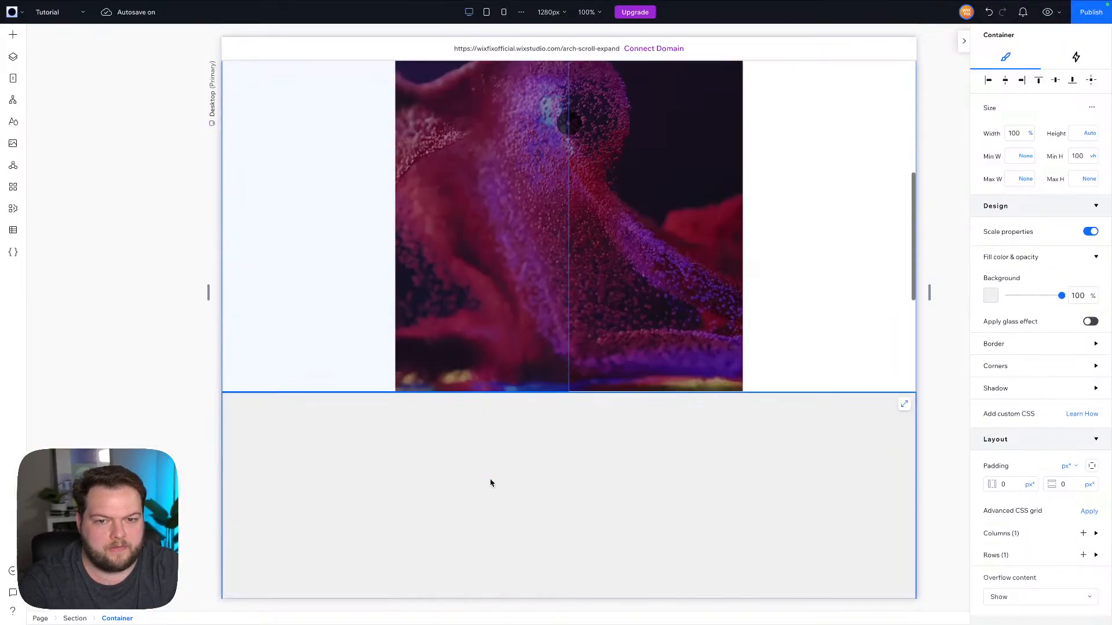
pyautogui.scroll(-7, 1069, 377)
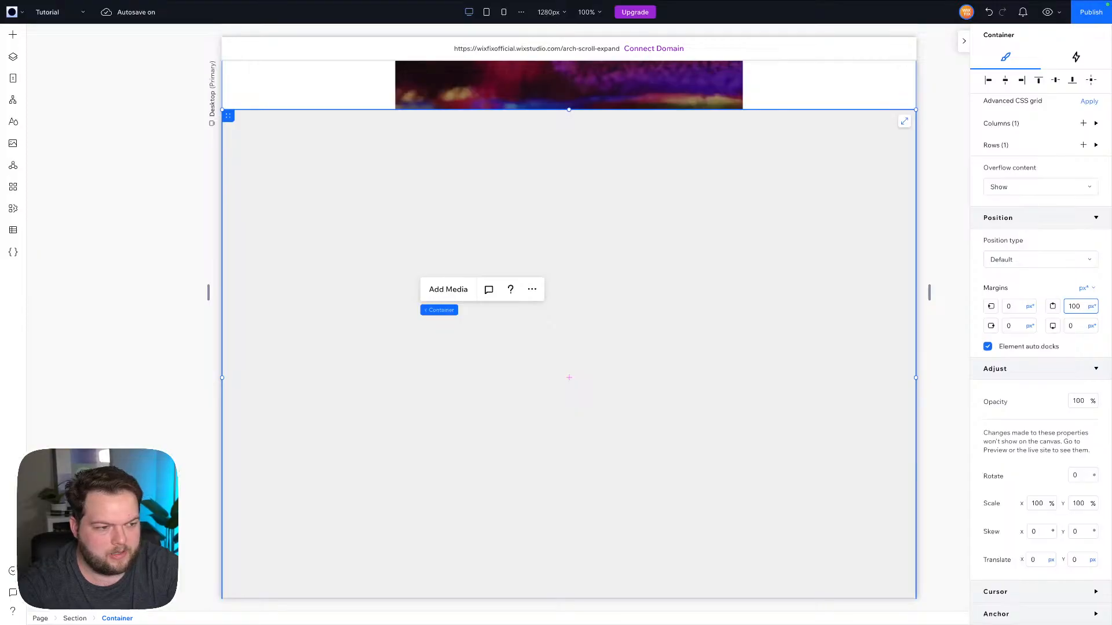
pyautogui.write('h')
pyautogui.press('Return')
pyautogui.scroll(-5, 470, 316)
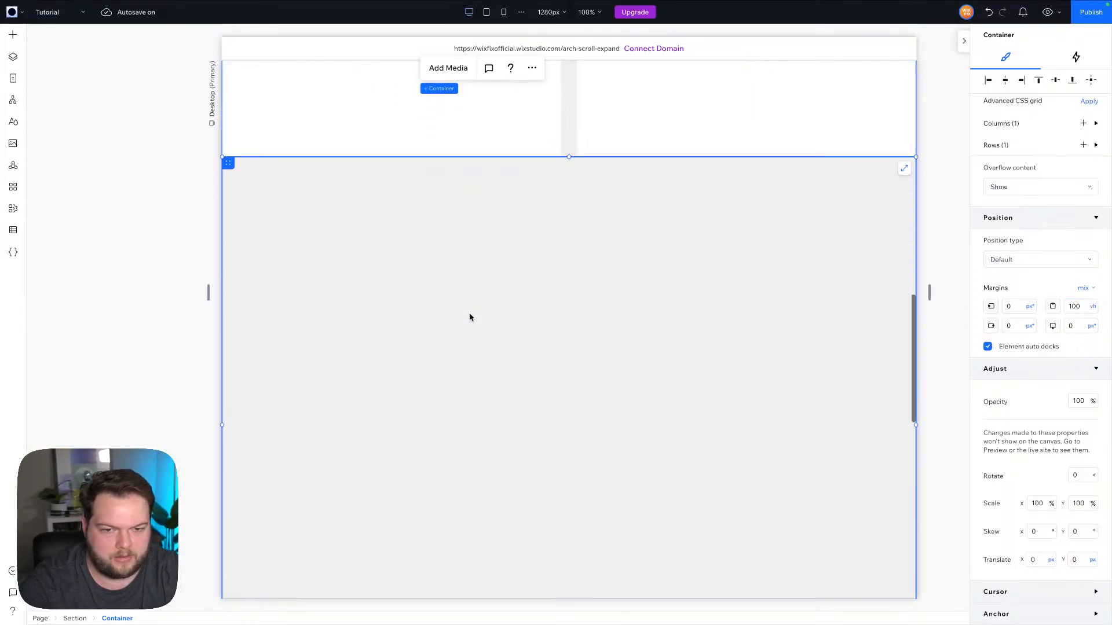
pyautogui.scroll(-4, 470, 318)
pyautogui.scroll(10, 469, 317)
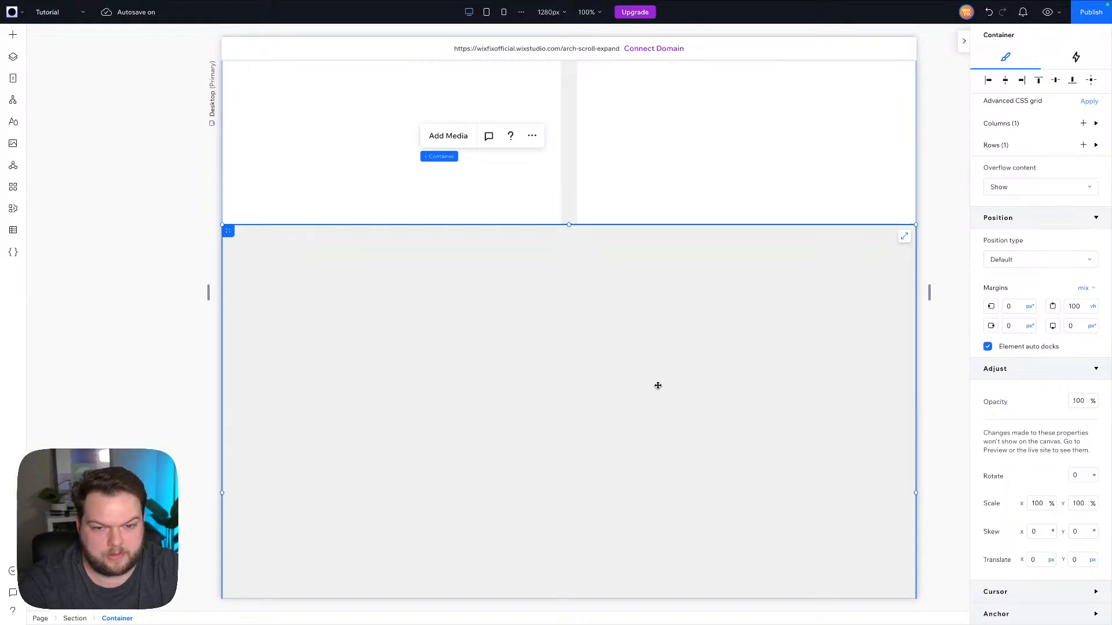
# Add a title text element inside the new container and change its color to white.
pyautogui.click(12, 34)
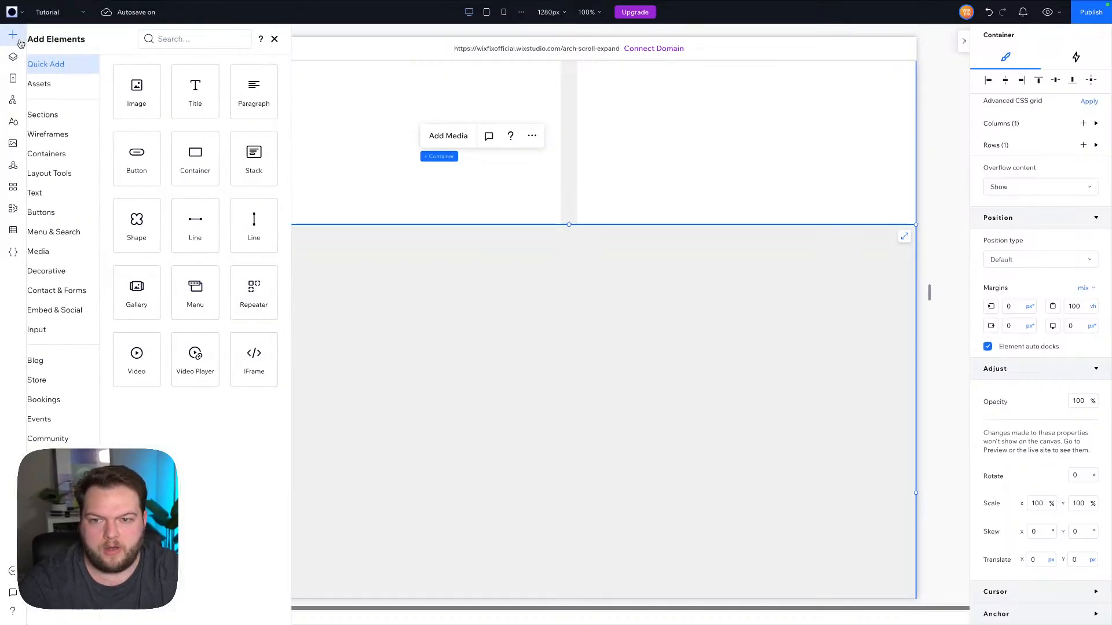
pyautogui.moveTo(209, 104); pyautogui.dragTo(427, 451)
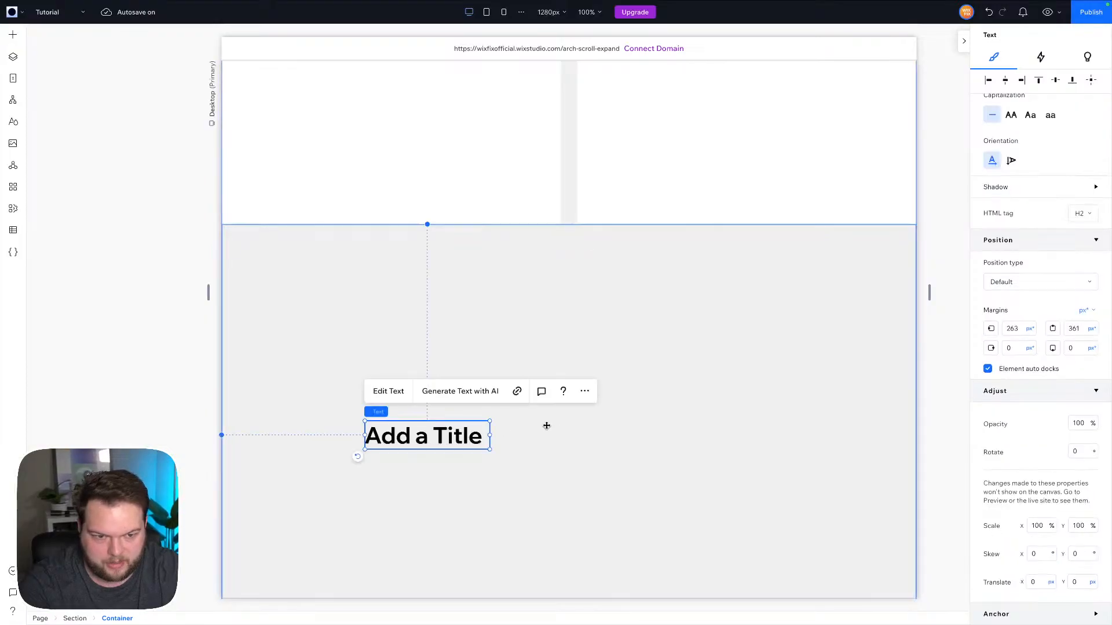
pyautogui.scroll(10, 999, 213)
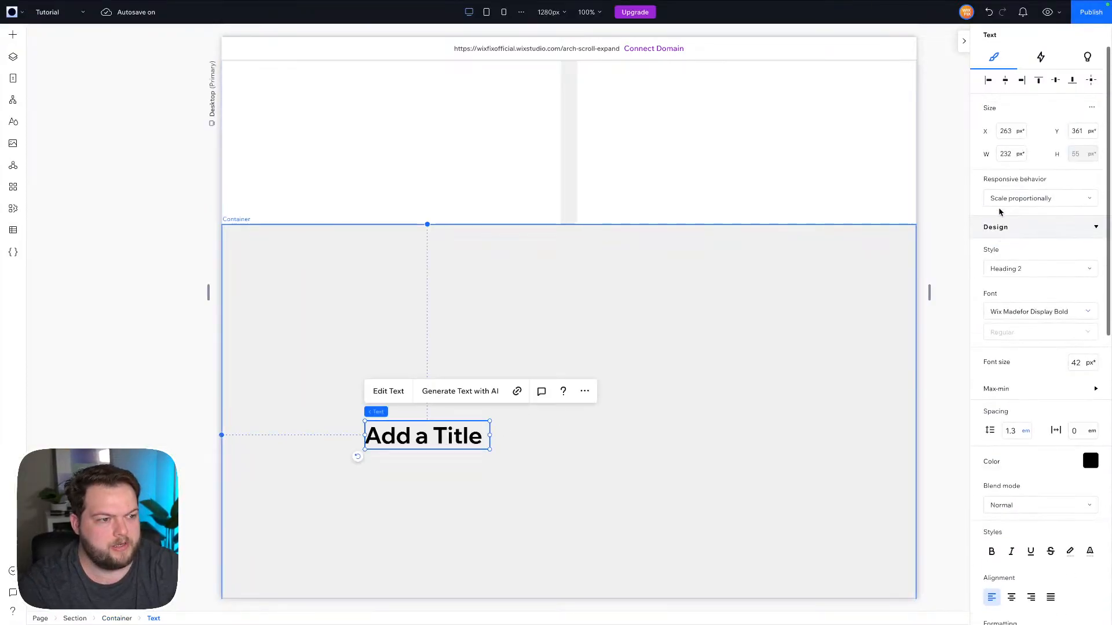
pyautogui.click(1088, 461)
pyautogui.click(1001, 508)
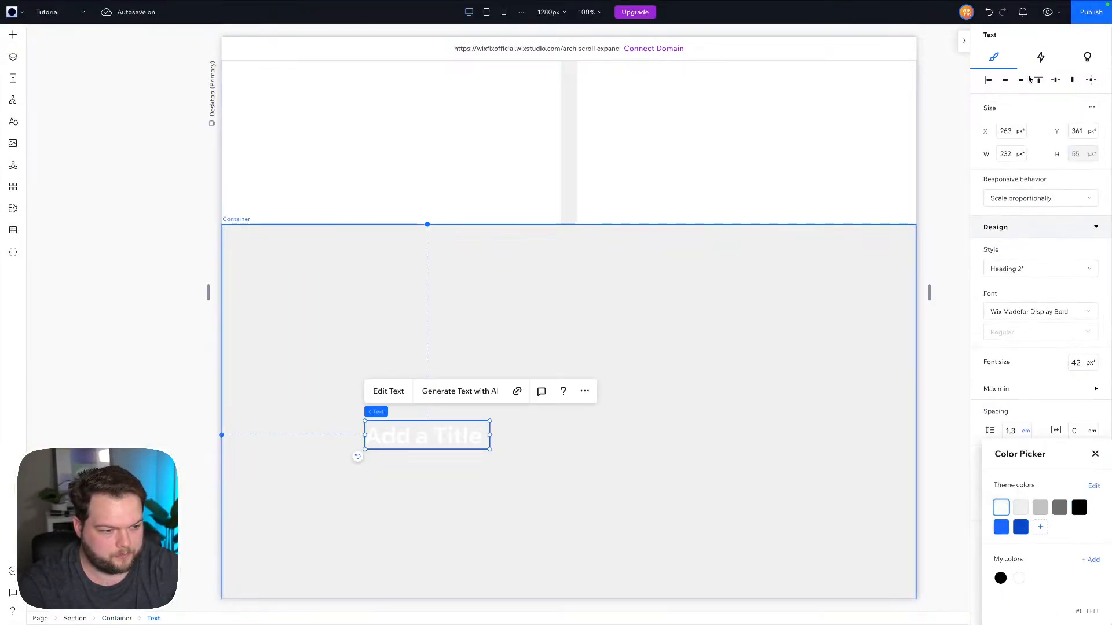
# Set the title's width to 60% and center it horizontally and vertically in the container.
pyautogui.click(1016, 122)
pyautogui.hotkey('alt', 'a')
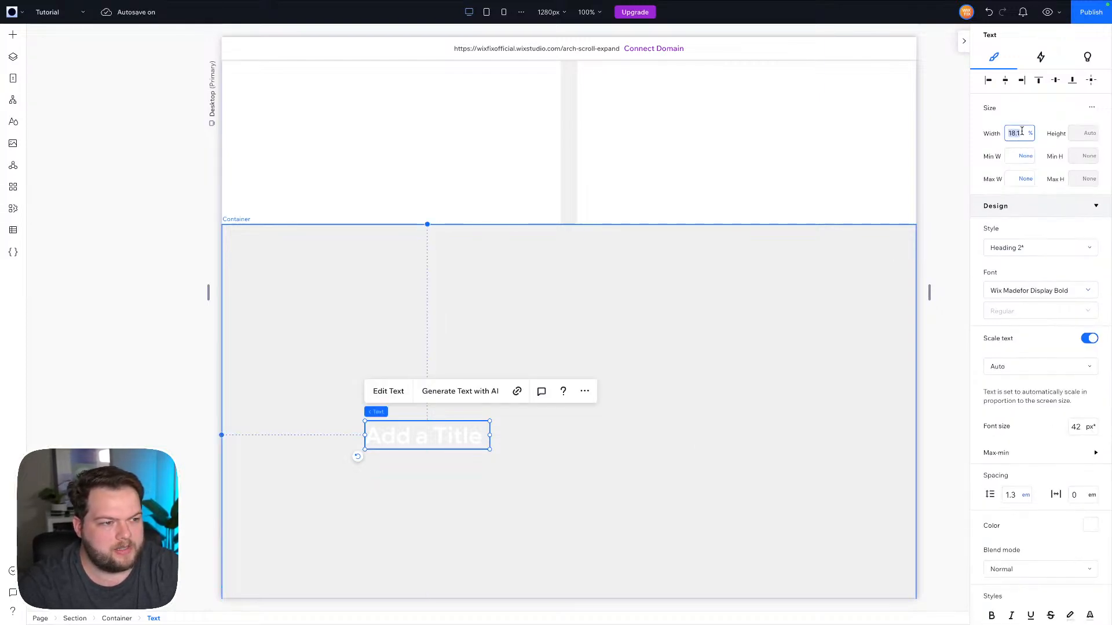
pyautogui.write('60')
pyautogui.press('Return')
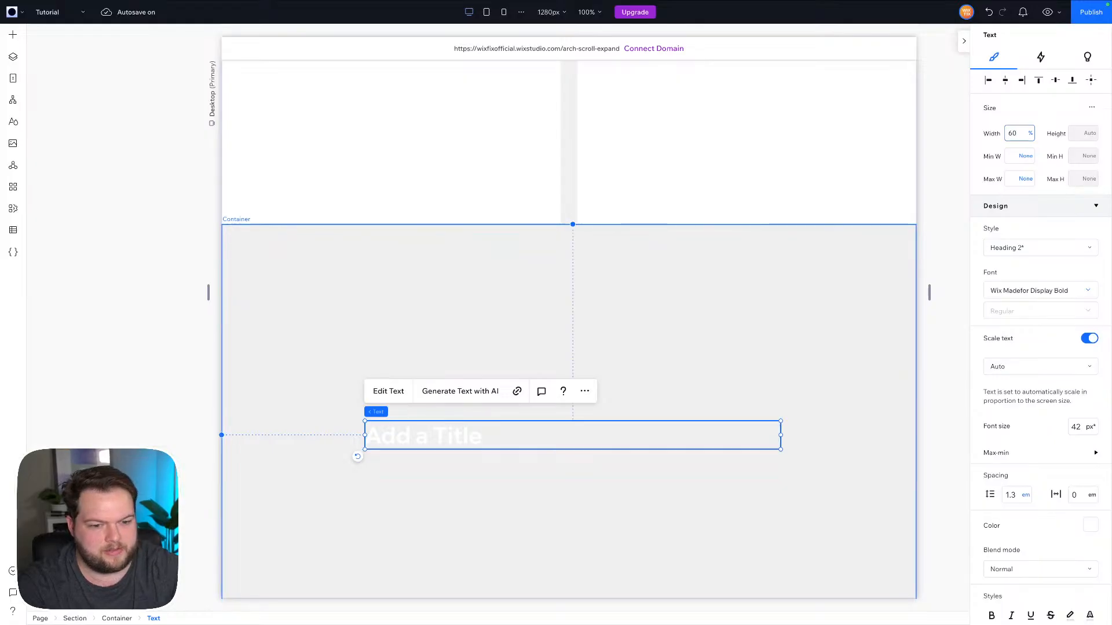
pyautogui.click(1092, 83)
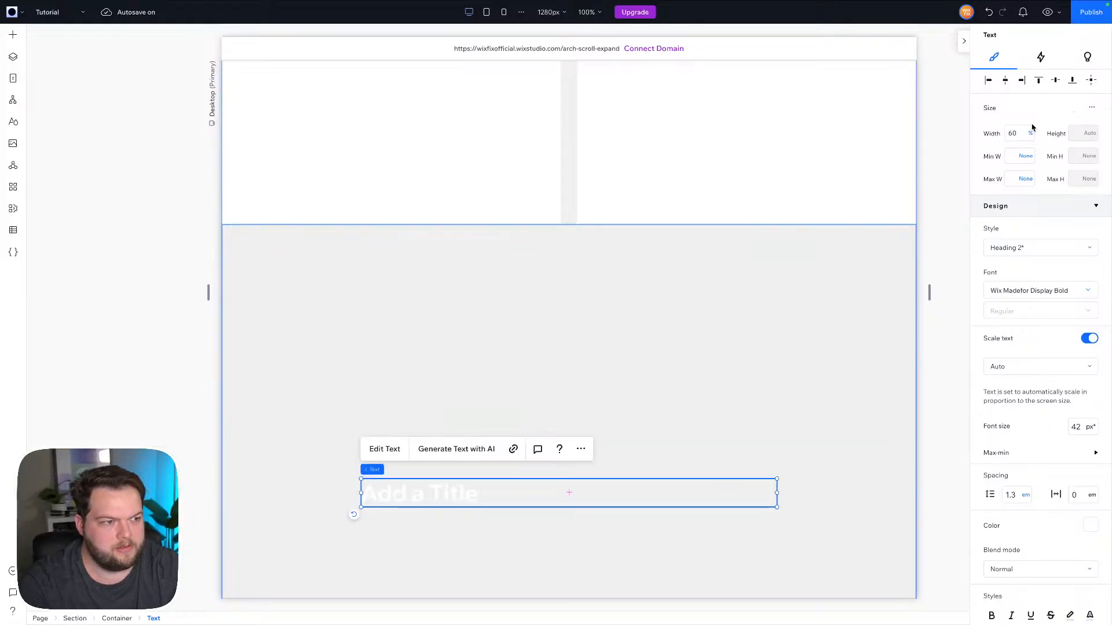
# Open a Lorem Ipsum page in a new browser tab and copy its opening sentences through "tincidunt libero.".
pyautogui.moveTo(347, 3)
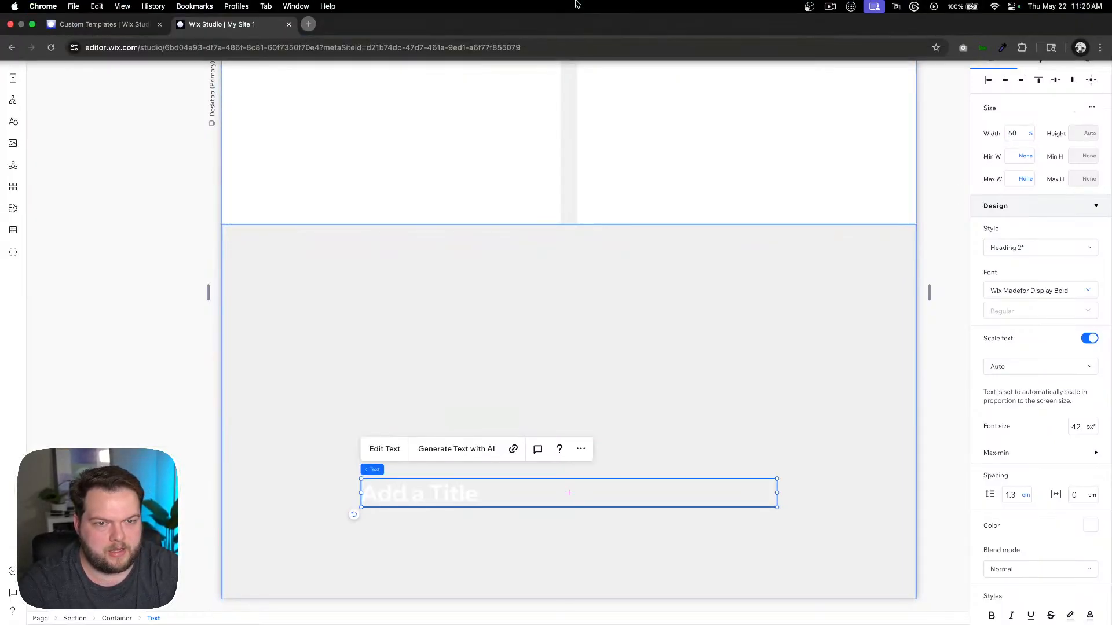
pyautogui.click(309, 25)
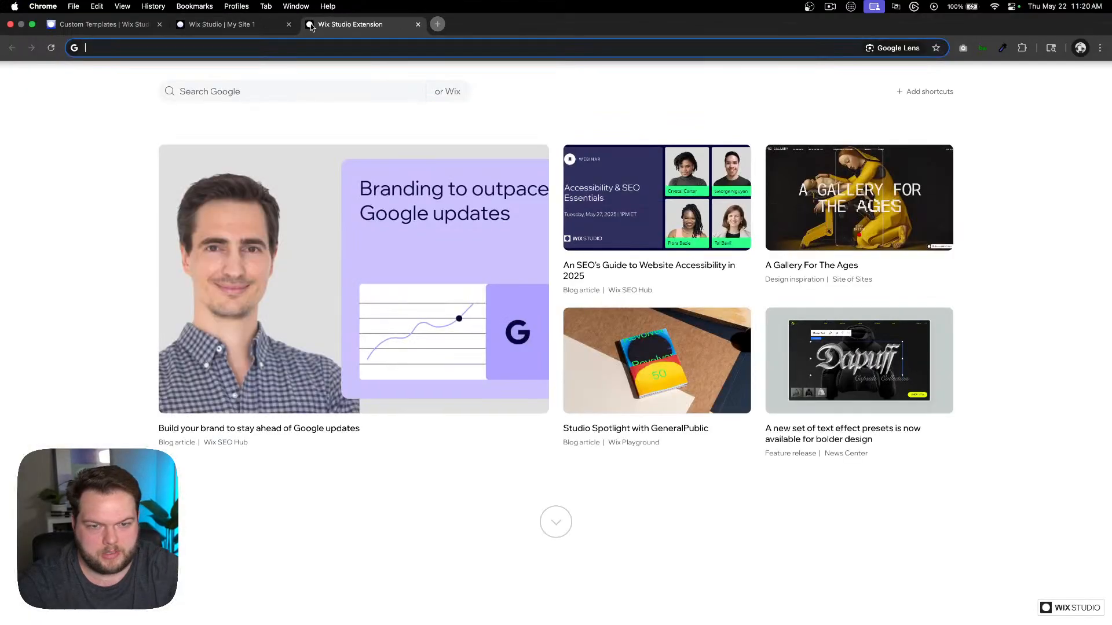
pyautogui.click(362, 69)
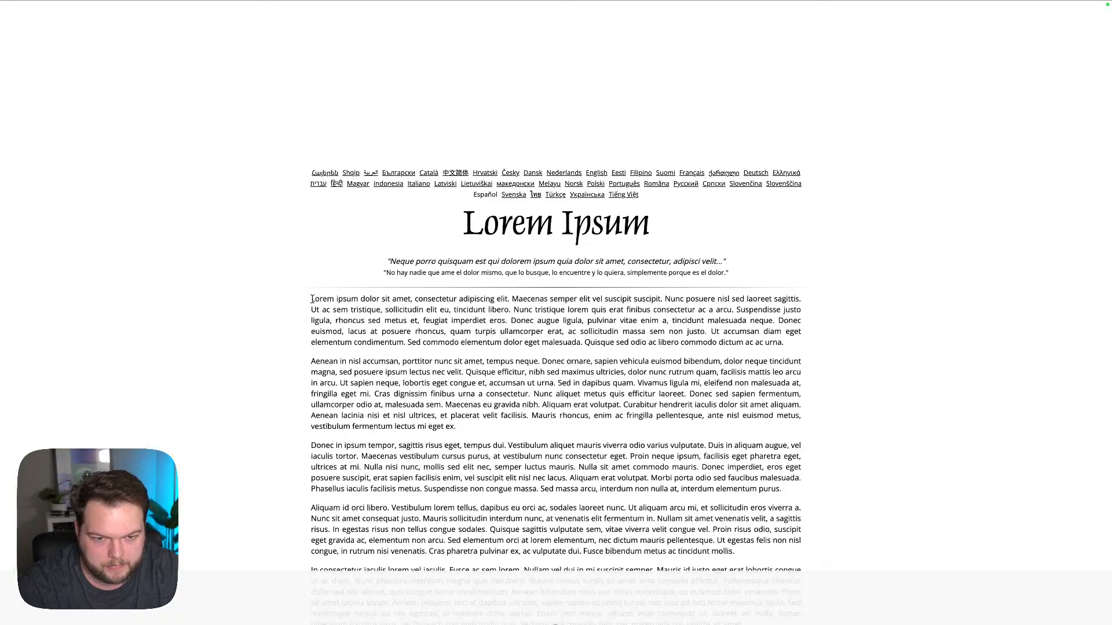
pyautogui.moveTo(312, 299); pyautogui.dragTo(511, 359)
pyautogui.hotkey('ctrl', 'c')
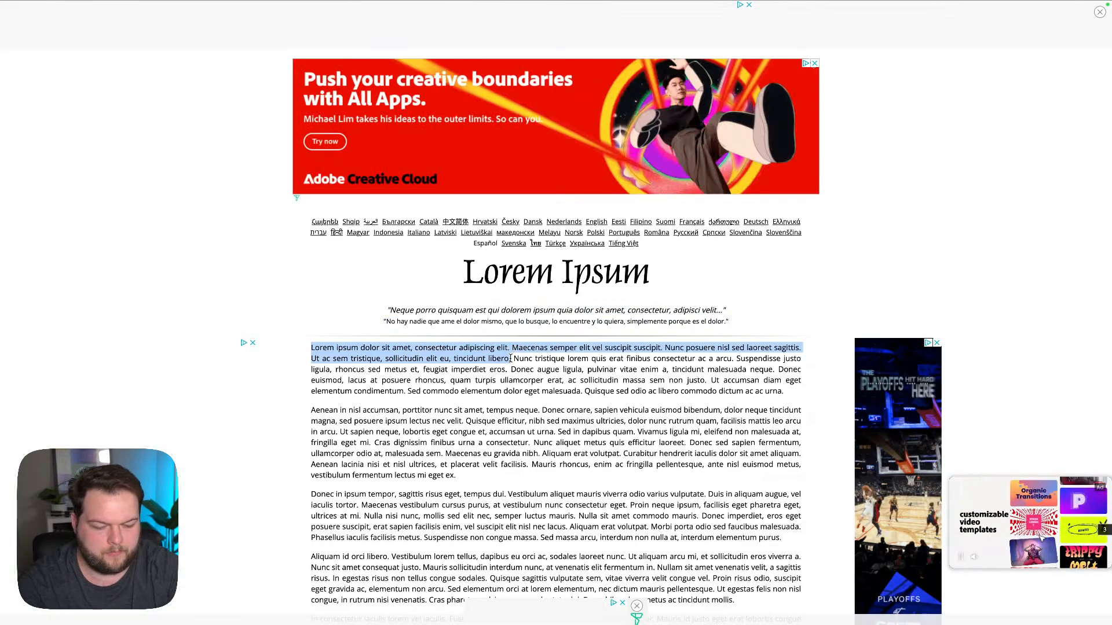
# Return to the Wix Studio editor and replace the title's placeholder text with the copied Lorem Ipsum passage.
pyautogui.hotkey('ctrl', 'shift', 'Tab')
pyautogui.doubleClick(466, 498)
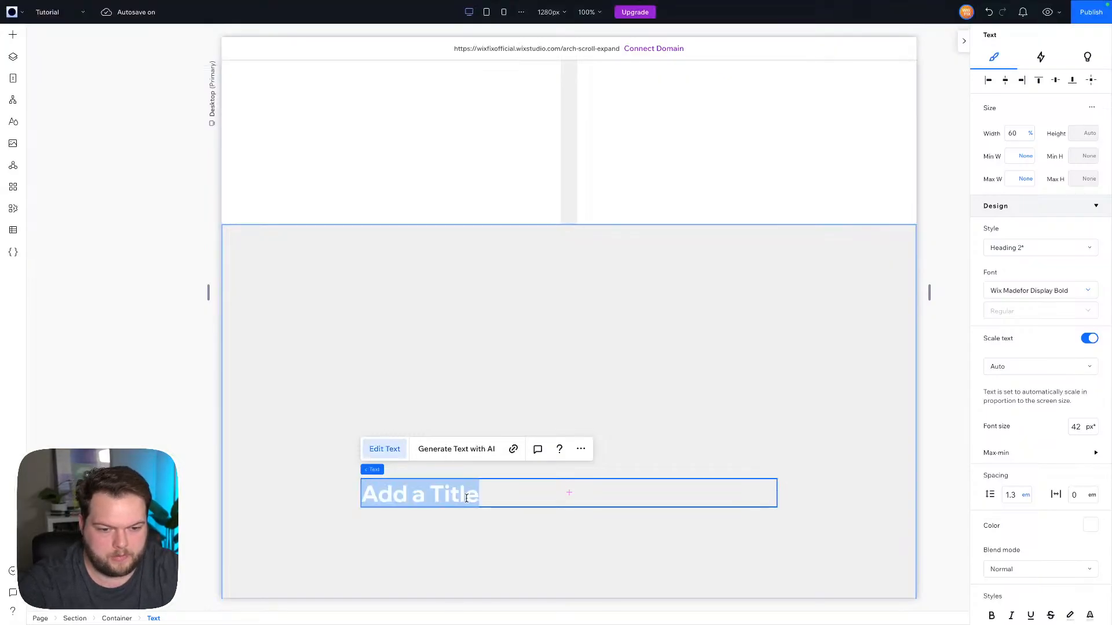
pyautogui.hotkey('ctrl', 'v')
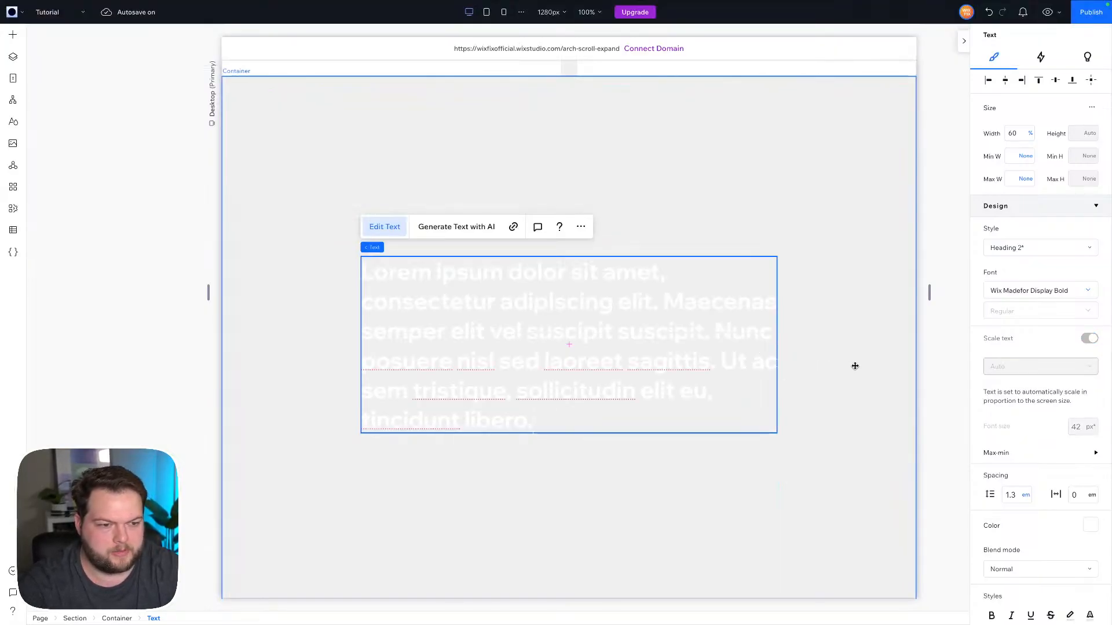
# Set the text container's background opacity to 0% and change its position type to Sticky.
pyautogui.click(856, 366)
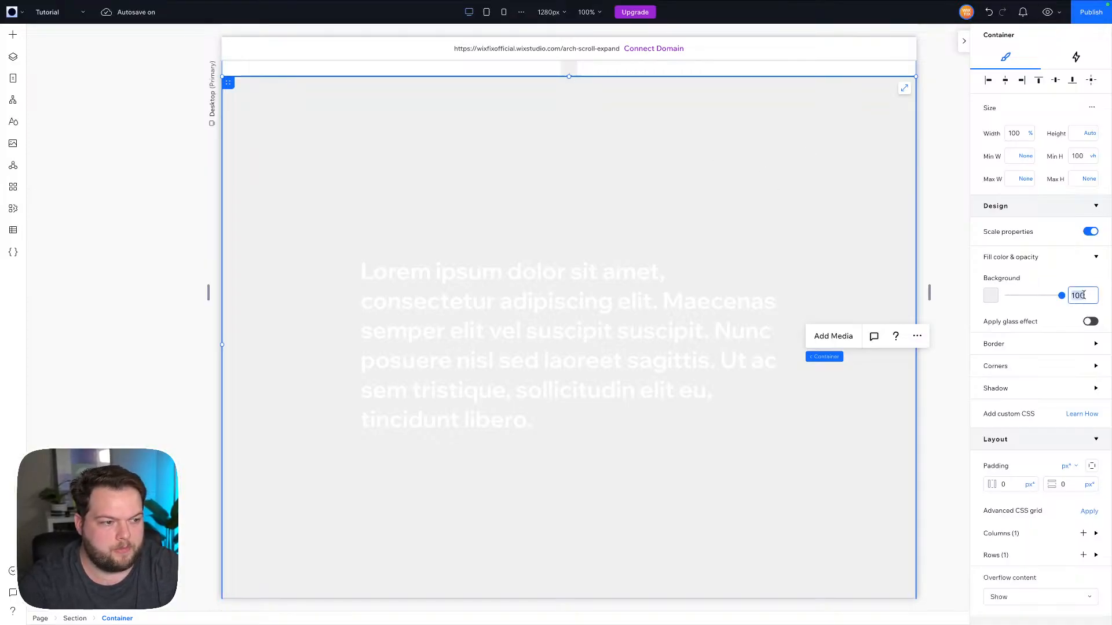
pyautogui.write('0')
pyautogui.scroll(-5, 993, 357)
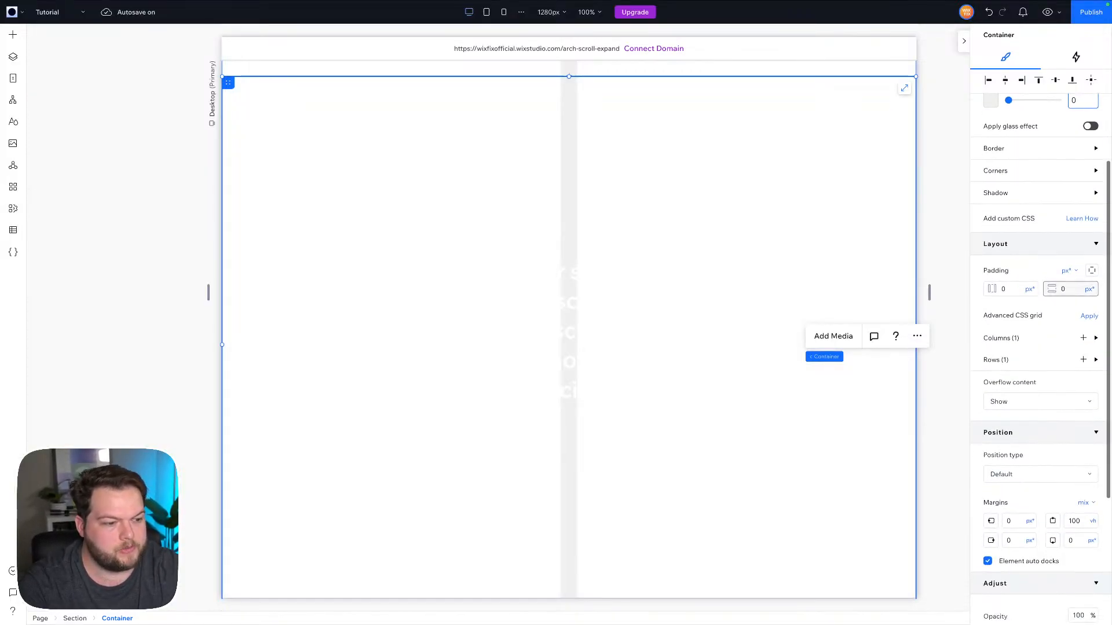
pyautogui.click(1007, 376)
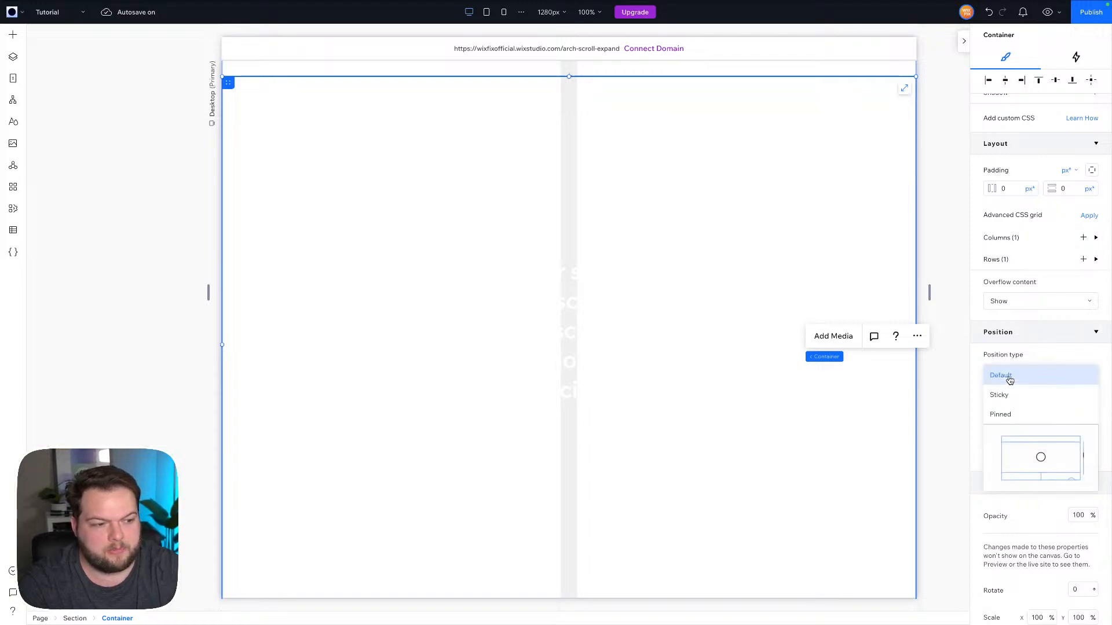
pyautogui.click(1012, 392)
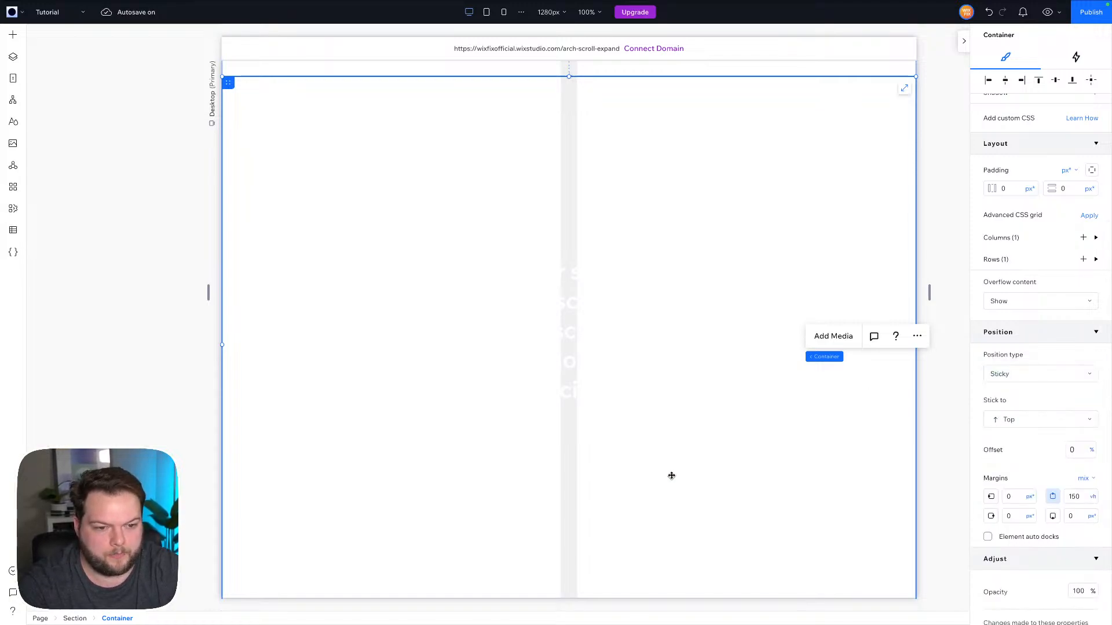
# Try setting the background opacity of the narrow center container to 0%, and undo that change.
pyautogui.scroll(-3, 670, 474)
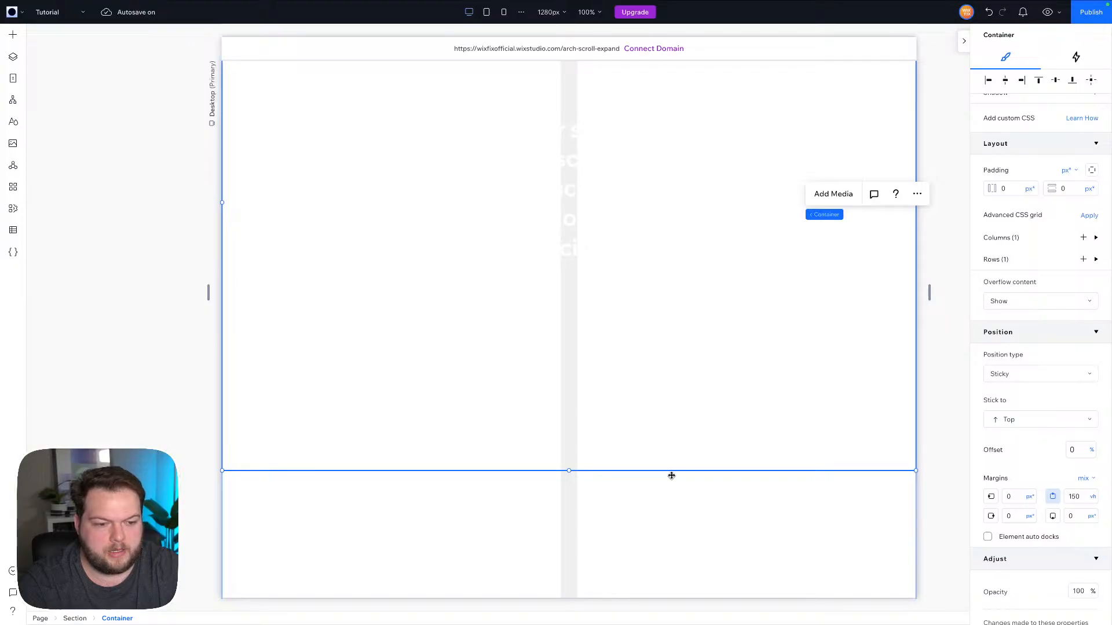
pyautogui.scroll(-3, 695, 533)
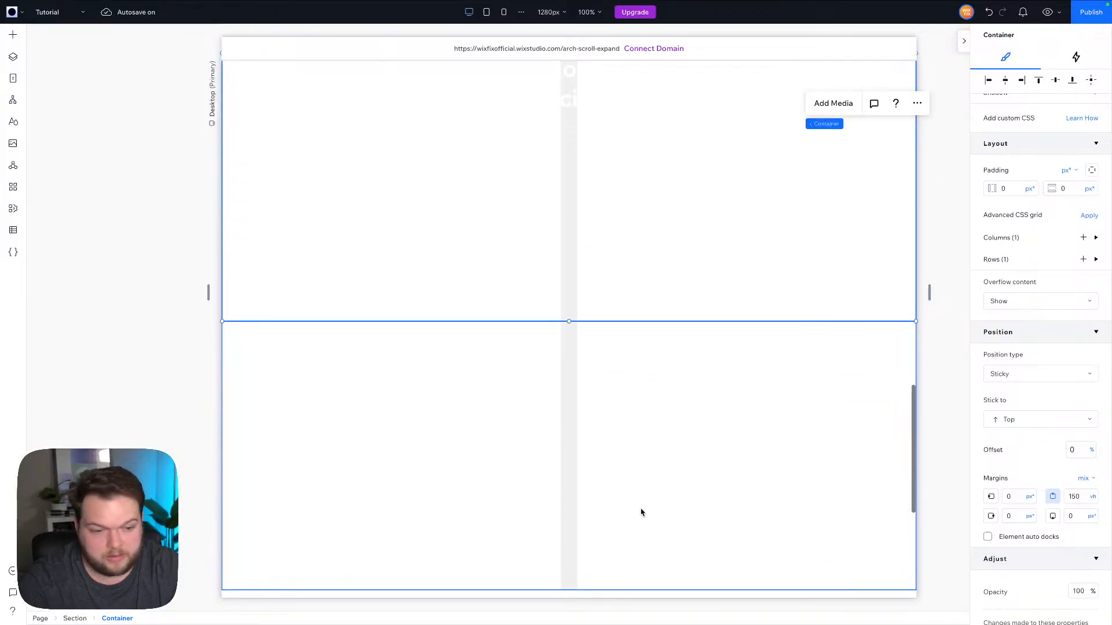
pyautogui.click(571, 442)
pyautogui.scroll(5, 1020, 258)
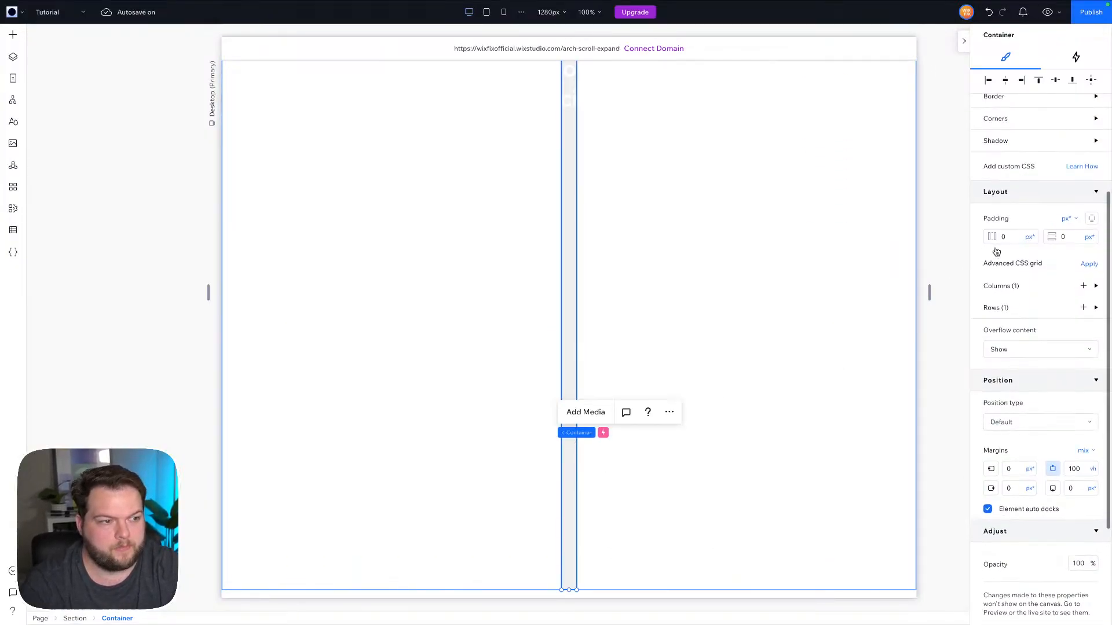
pyautogui.scroll(-5, 1042, 262)
pyautogui.scroll(5, 1042, 278)
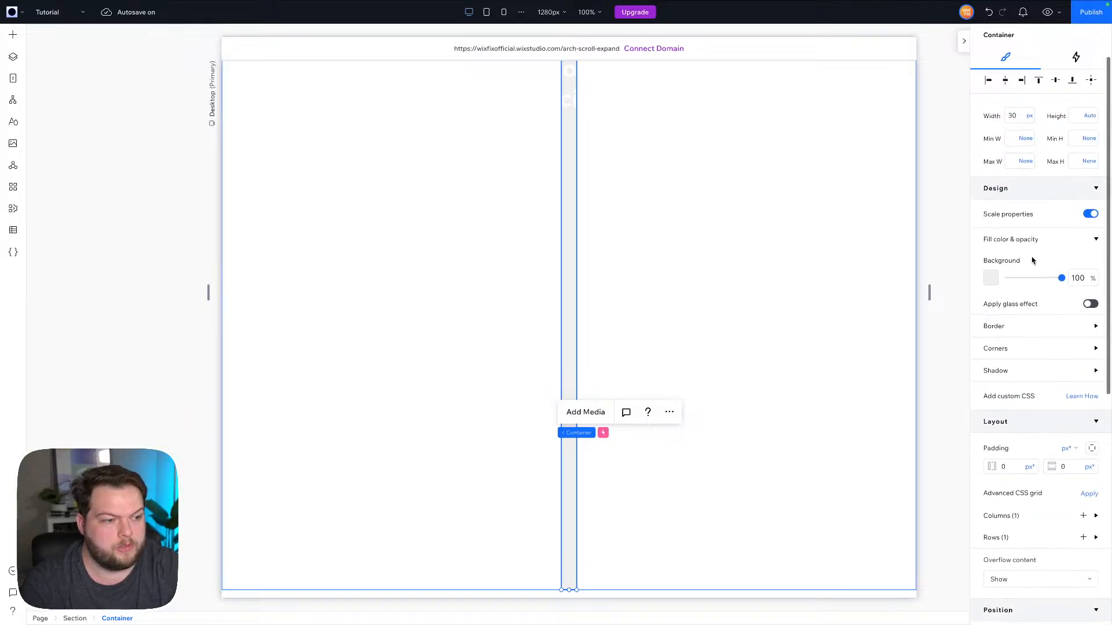
pyautogui.moveTo(1062, 280); pyautogui.dragTo(986, 280)
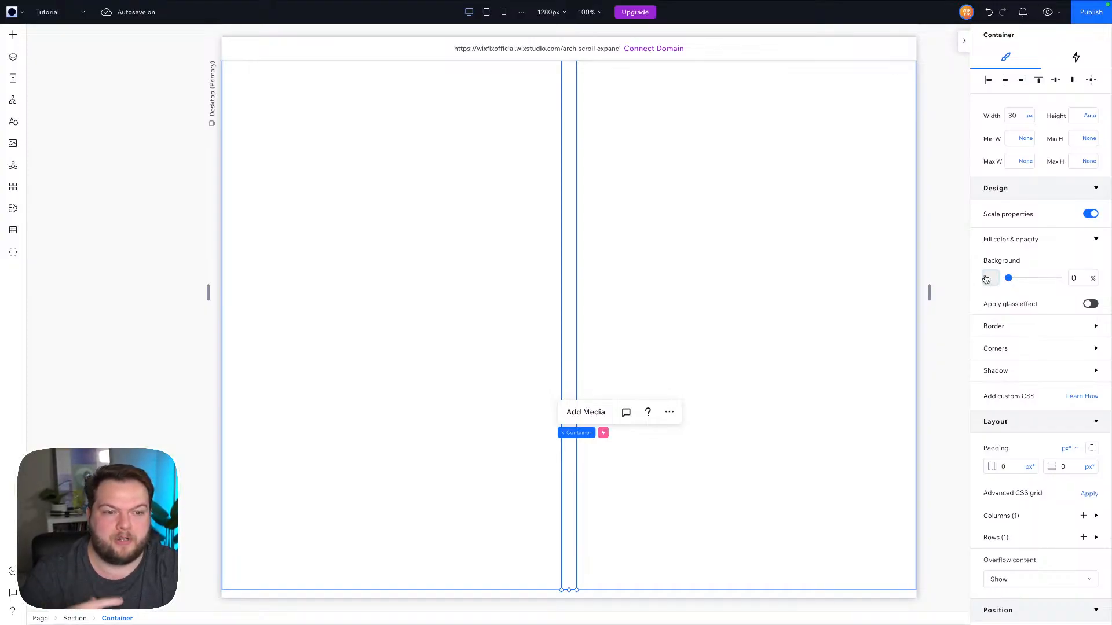
pyautogui.hotkey('ctrl', 'z')
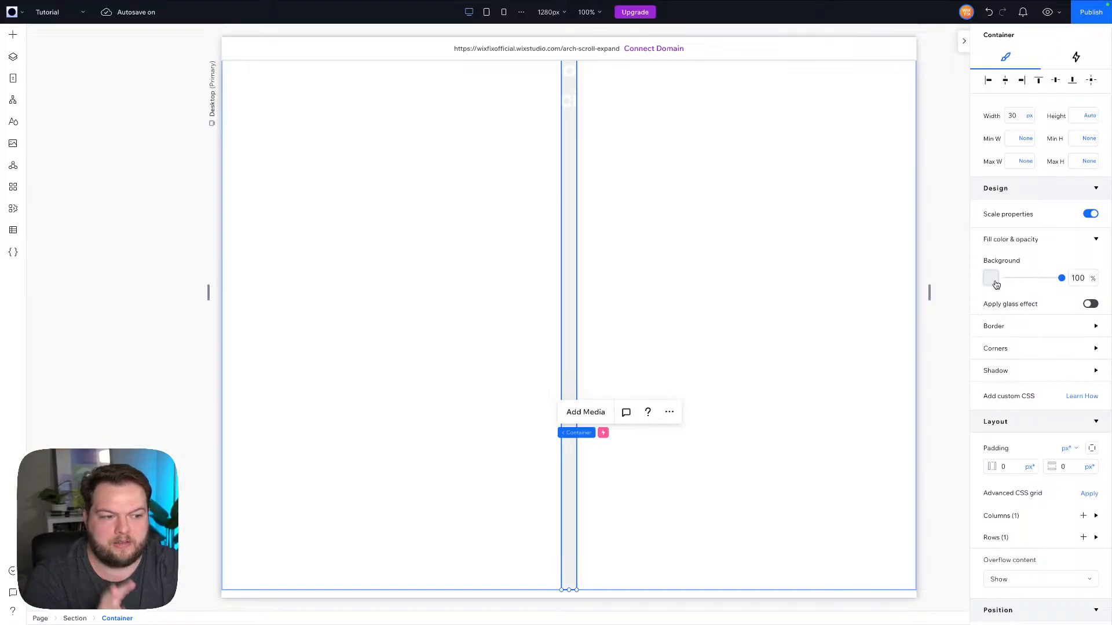
# Set the overall opacity of the narrow center container to 0%.
pyautogui.scroll(-6, 1071, 284)
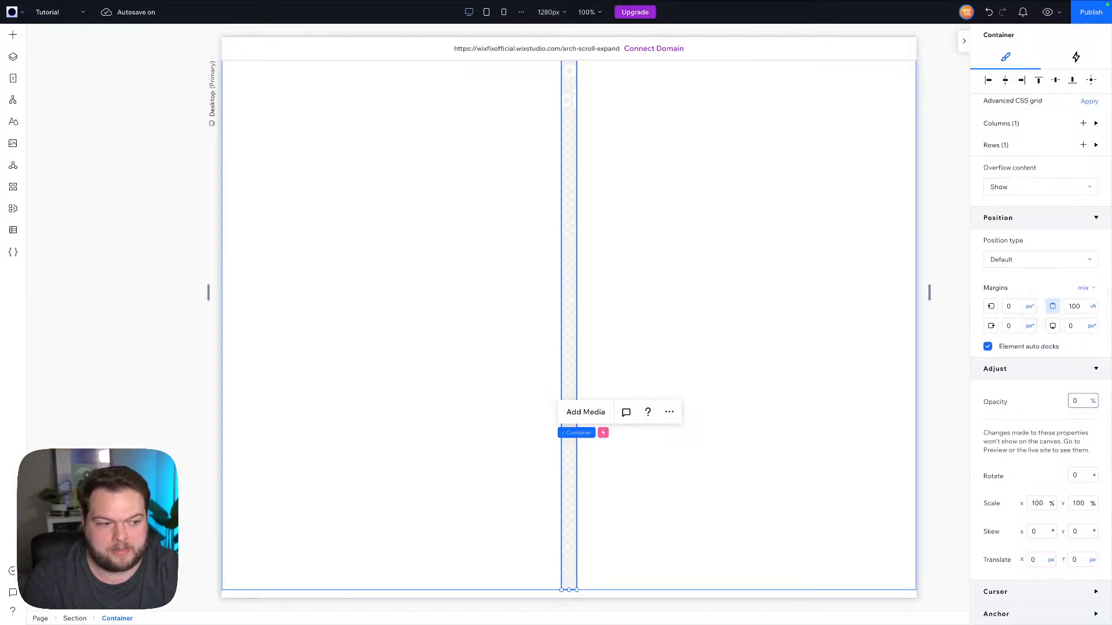
pyautogui.click(808, 348)
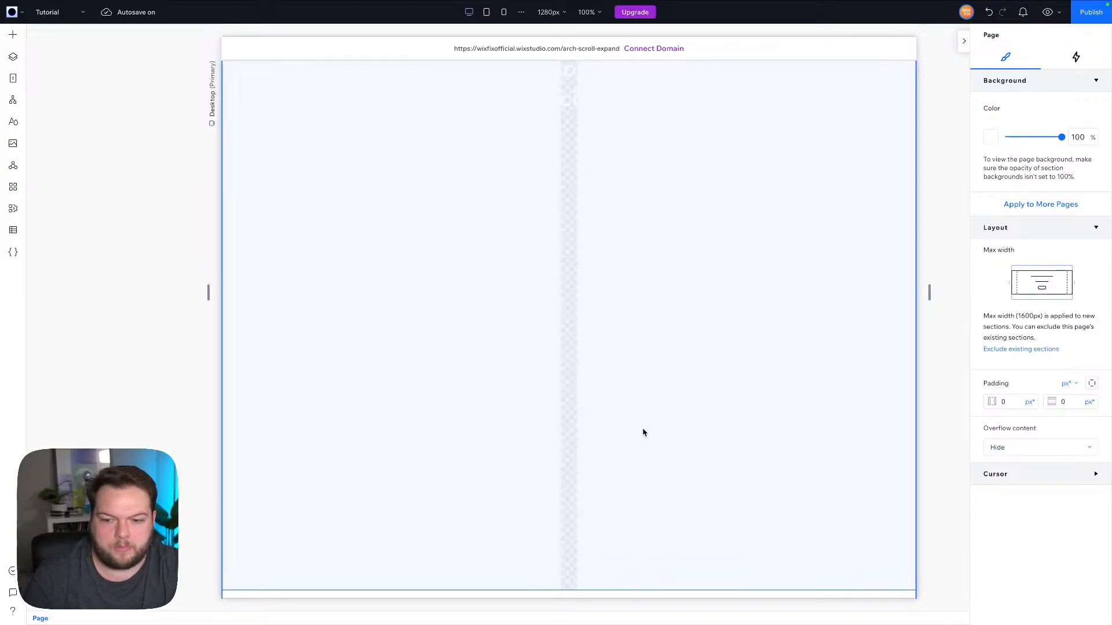
pyautogui.click(566, 387)
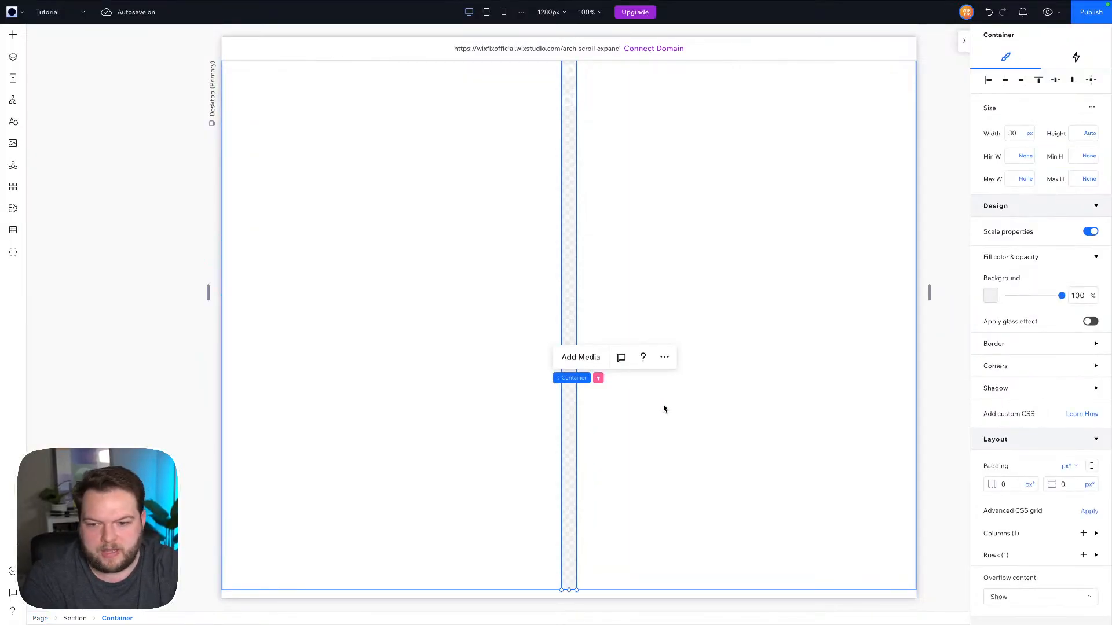
# Preview the page from top to bottom to check the arch expansion and the white text over the video, and return to the editor.
pyautogui.scroll(10, 663, 408)
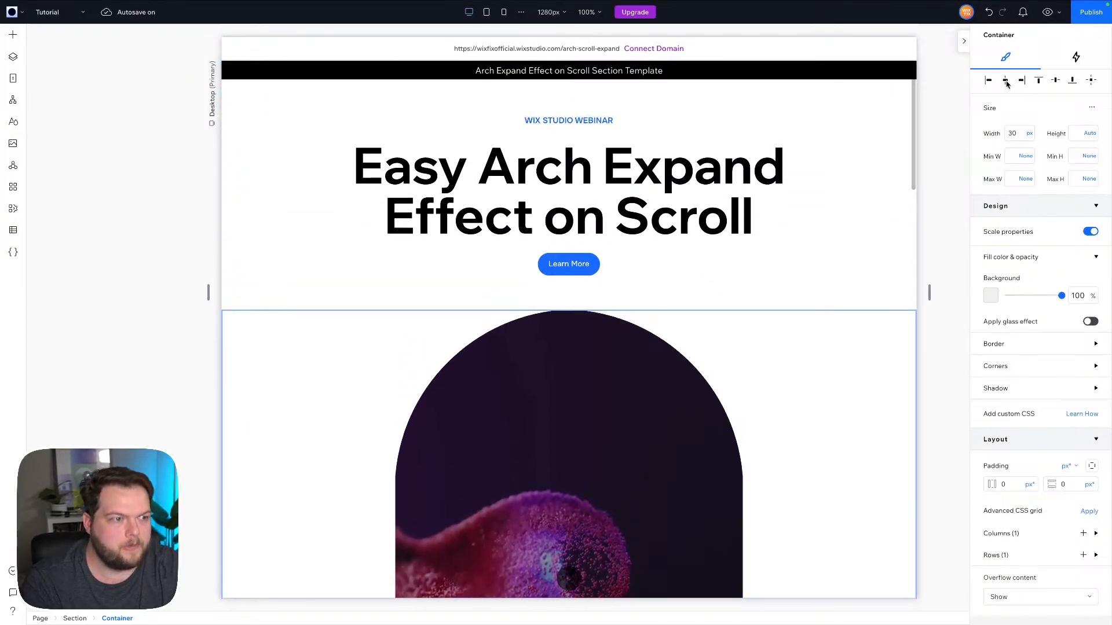
pyautogui.click(1047, 11)
pyautogui.scroll(-5, 878, 285)
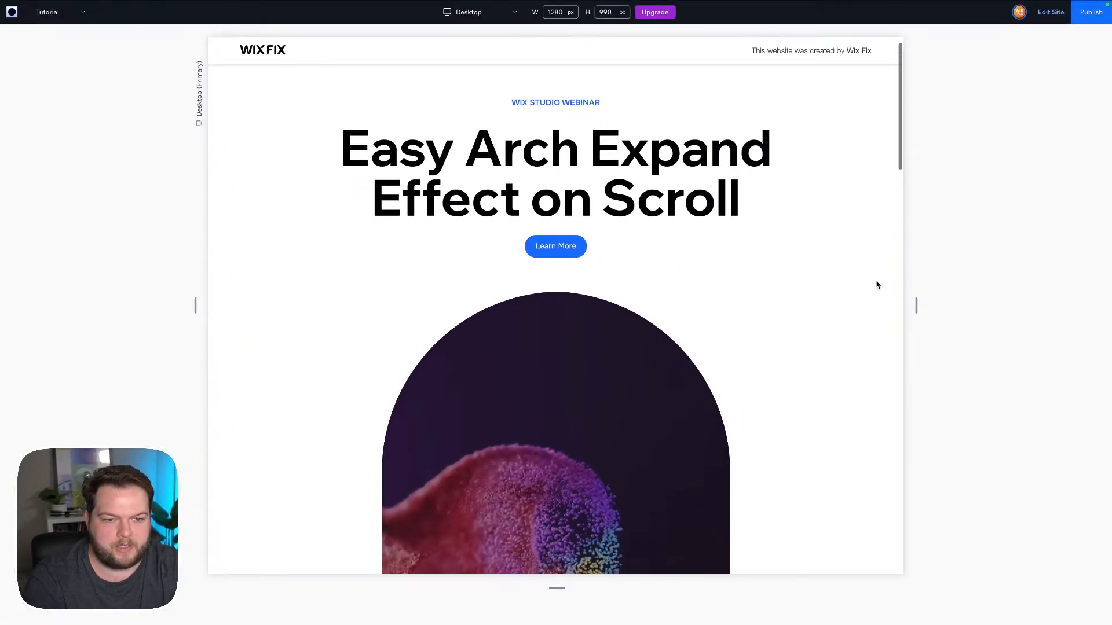
pyautogui.scroll(-5, 878, 285)
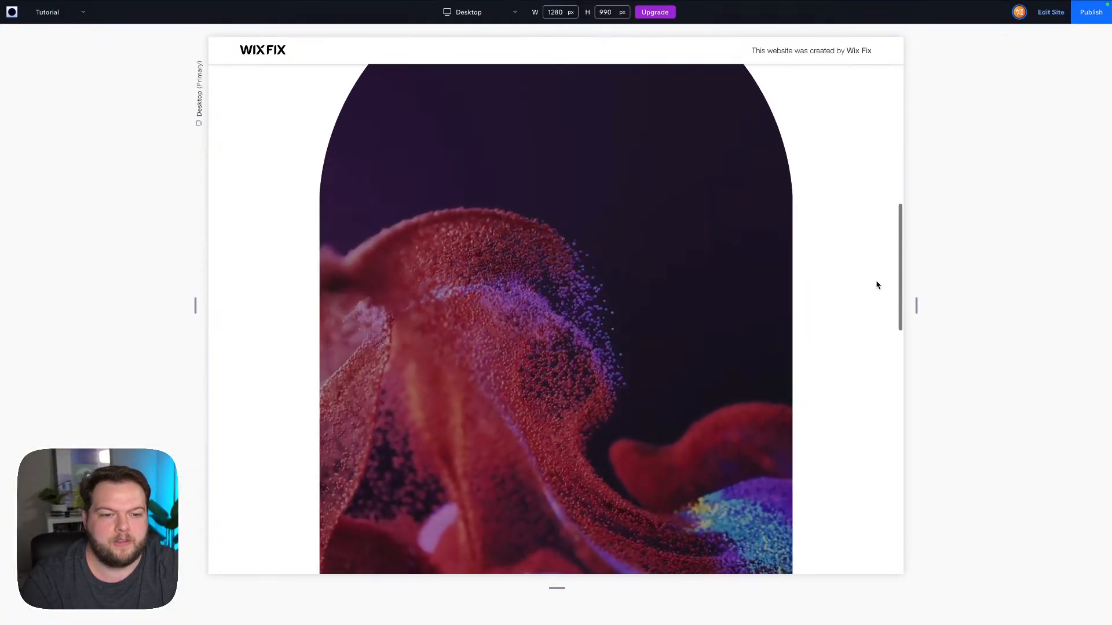
pyautogui.scroll(-8, 877, 285)
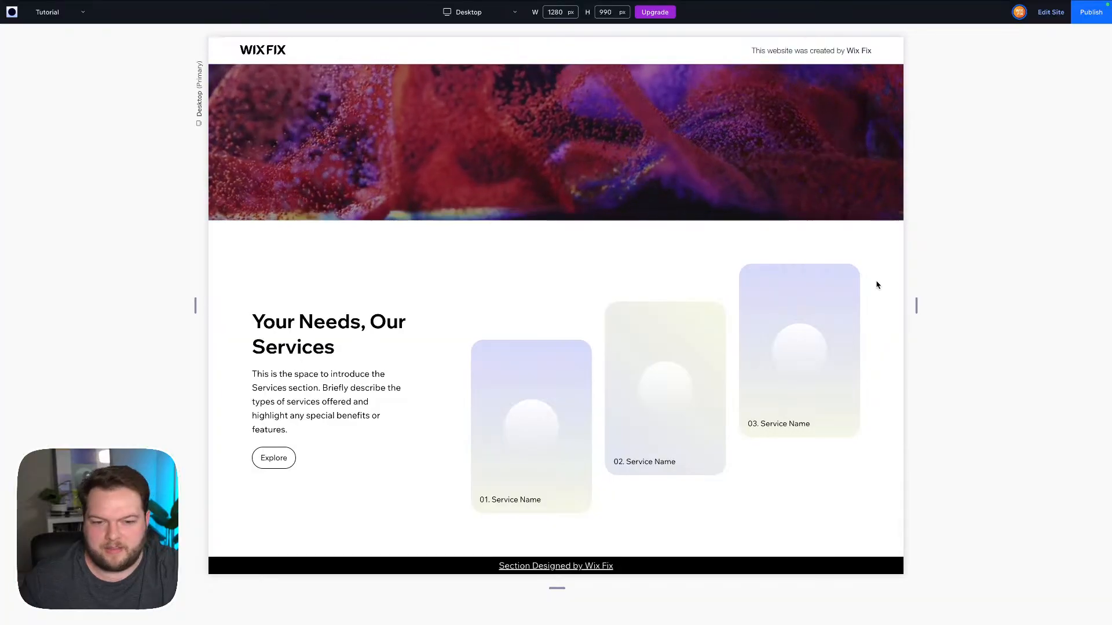
pyautogui.scroll(8, 877, 285)
pyautogui.scroll(8, 877, 285)
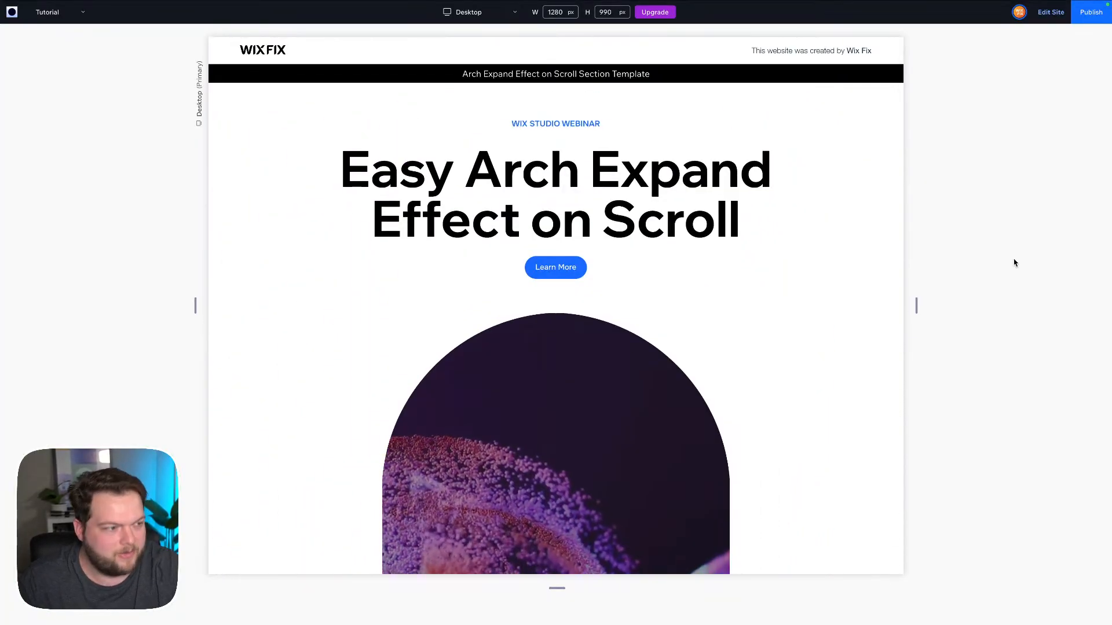
pyautogui.click(1050, 12)
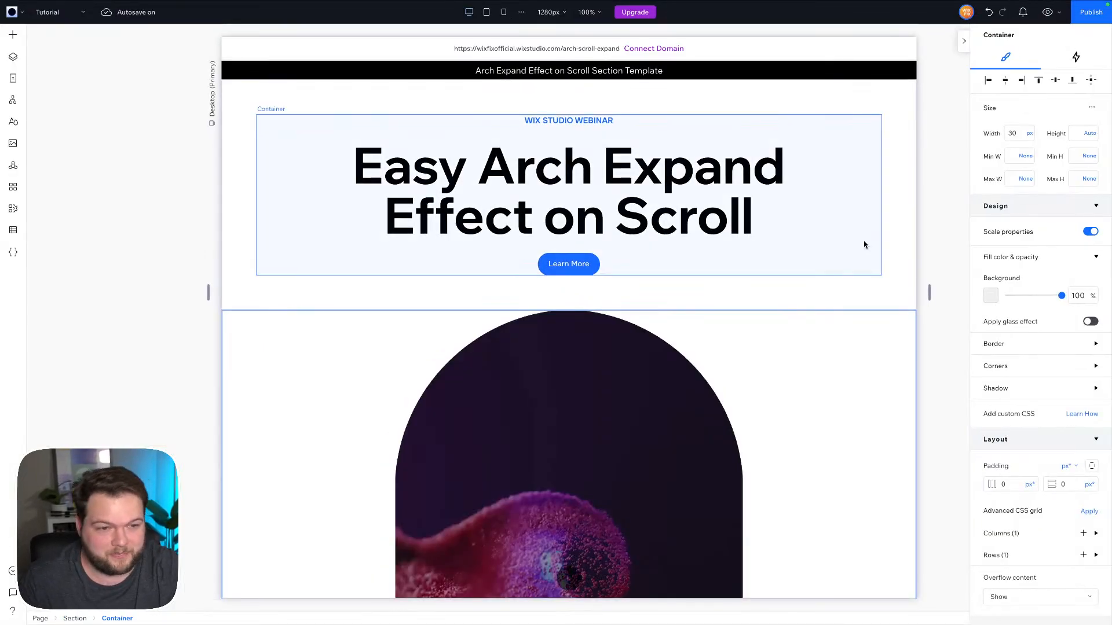
# Inspect the settings of the Lorem Ipsum text and its parent container on the Tutorial page.
pyautogui.scroll(-10, 782, 407)
pyautogui.scroll(-4, 782, 406)
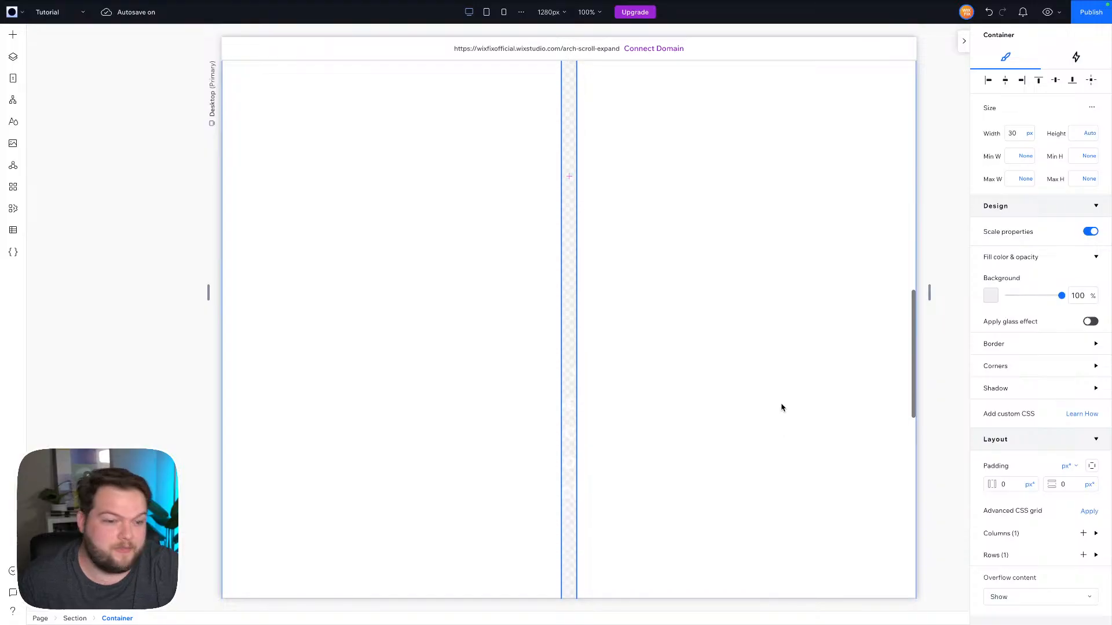
pyautogui.click(663, 400)
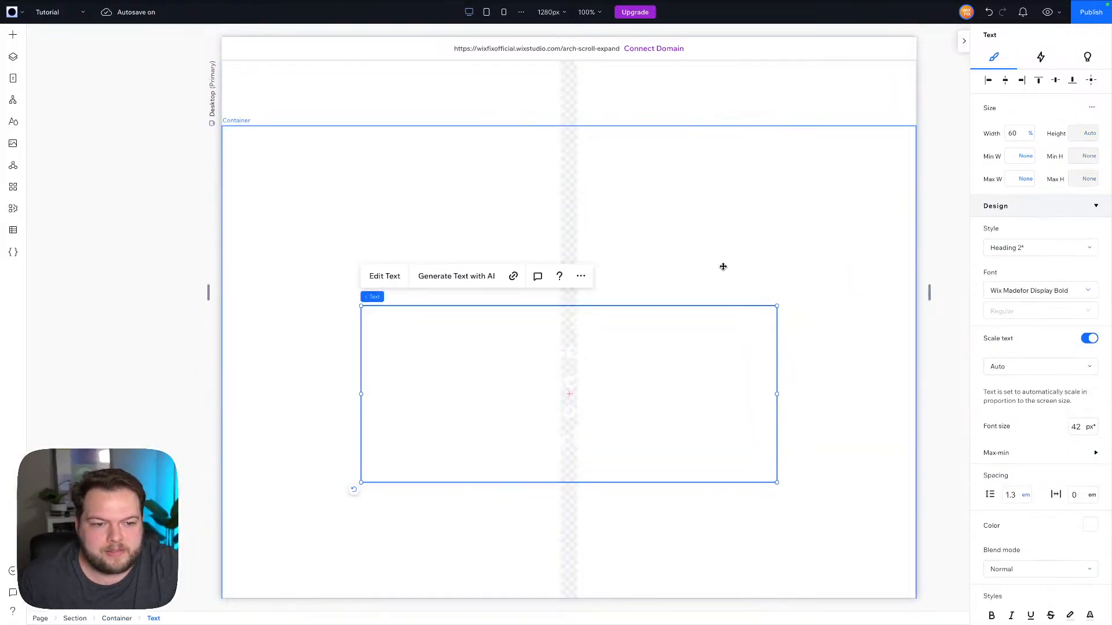
pyautogui.click(705, 247)
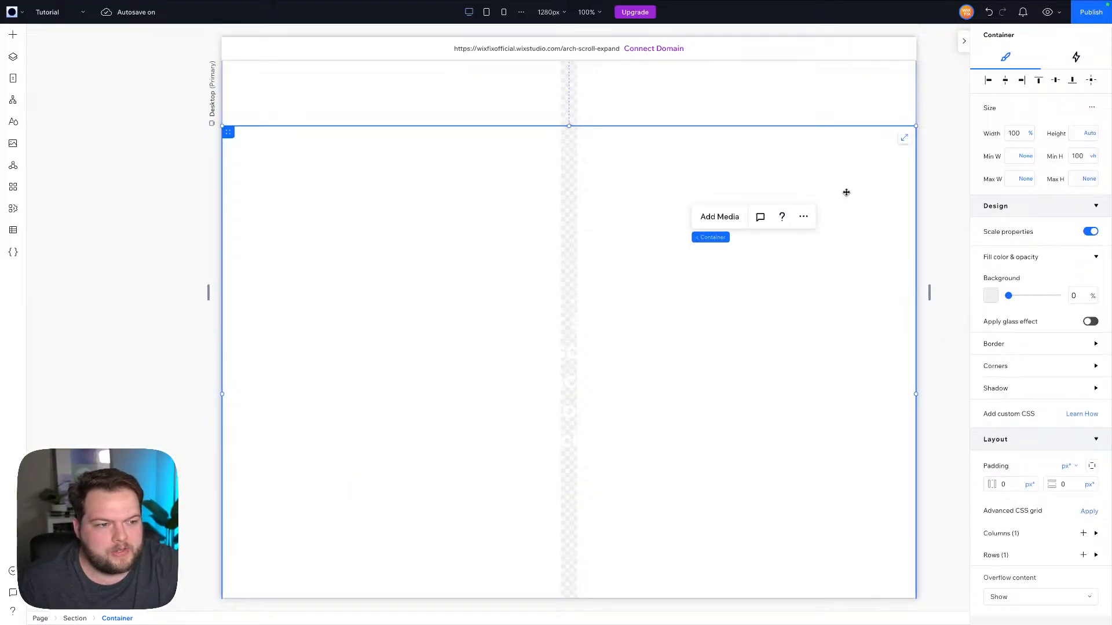
pyautogui.click(648, 352)
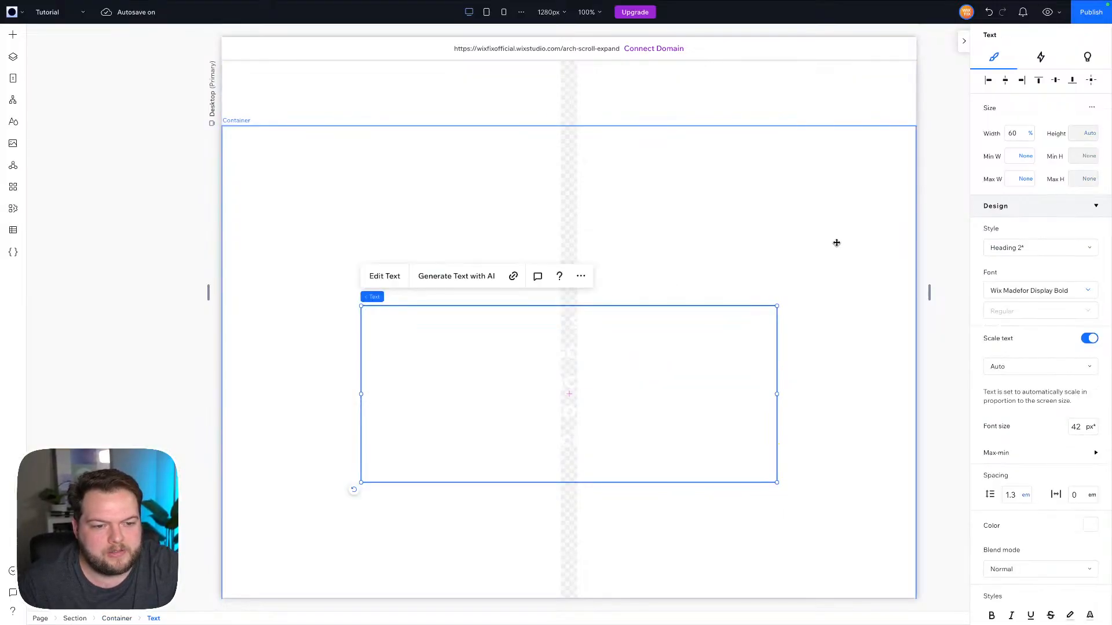
# Switch to the Home page and examine how its white text is nested in containers and which animations its wrapper uses.
pyautogui.click(54, 14)
pyautogui.click(58, 33)
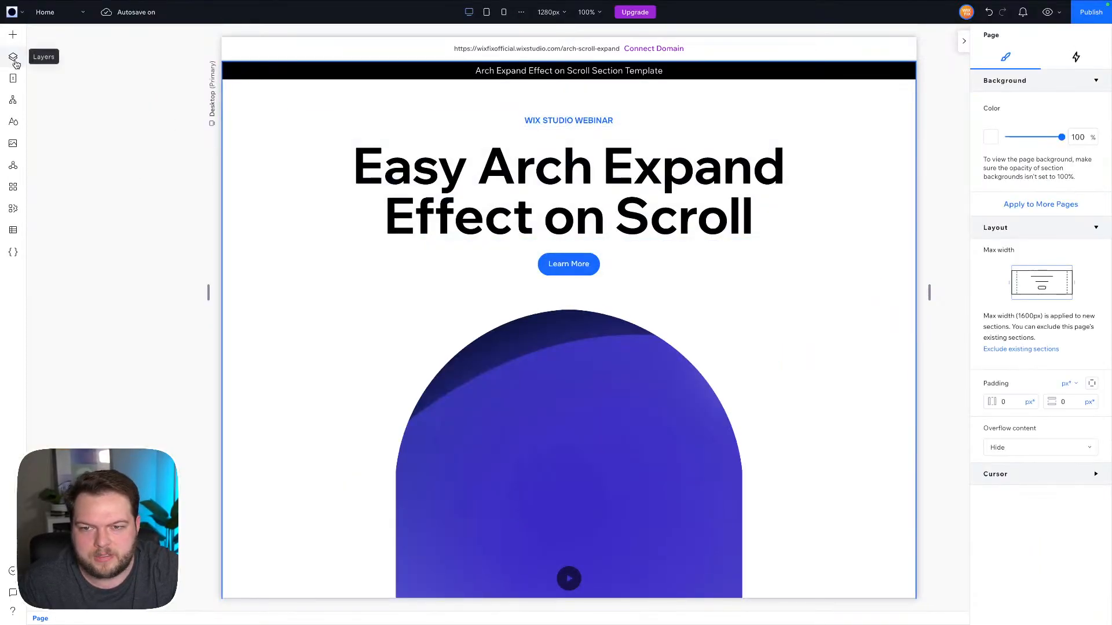
pyautogui.scroll(-5, 514, 290)
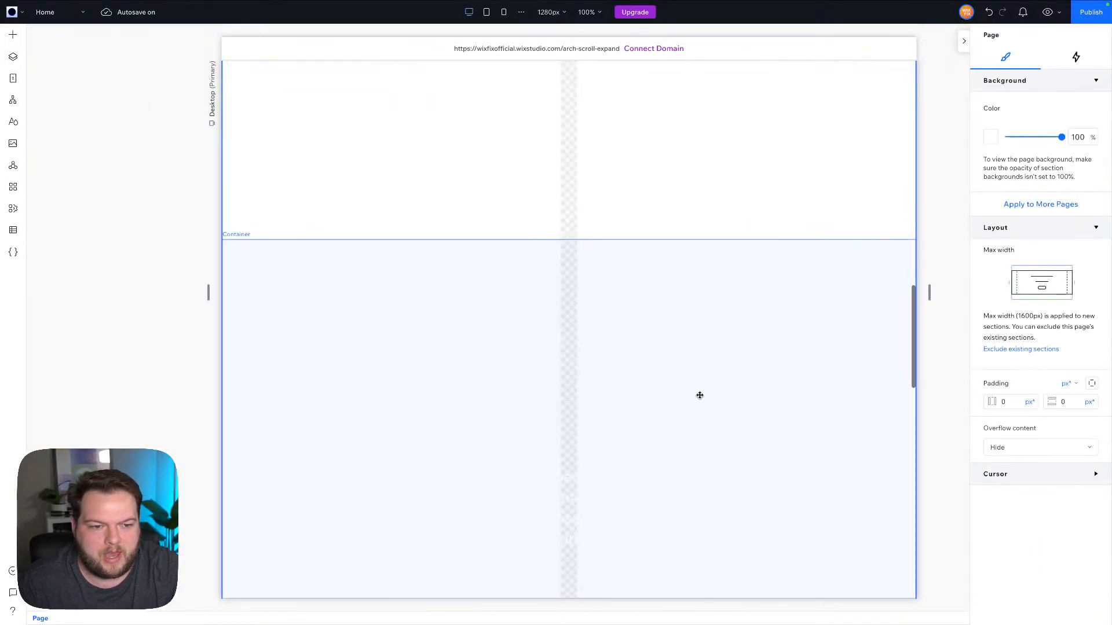
pyautogui.click(647, 310)
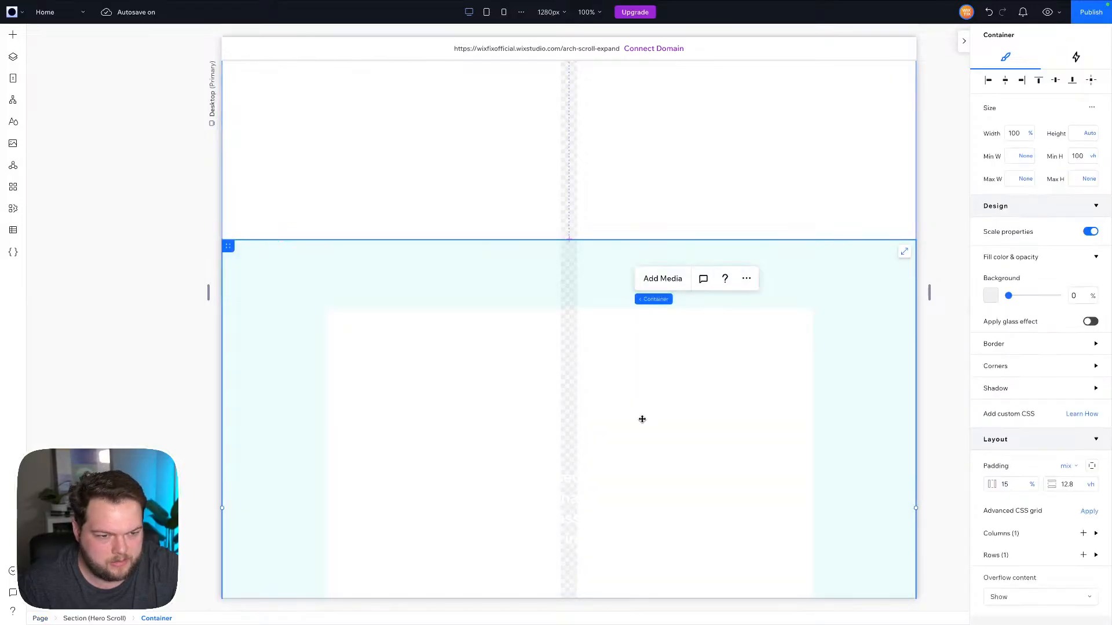
pyautogui.click(626, 497)
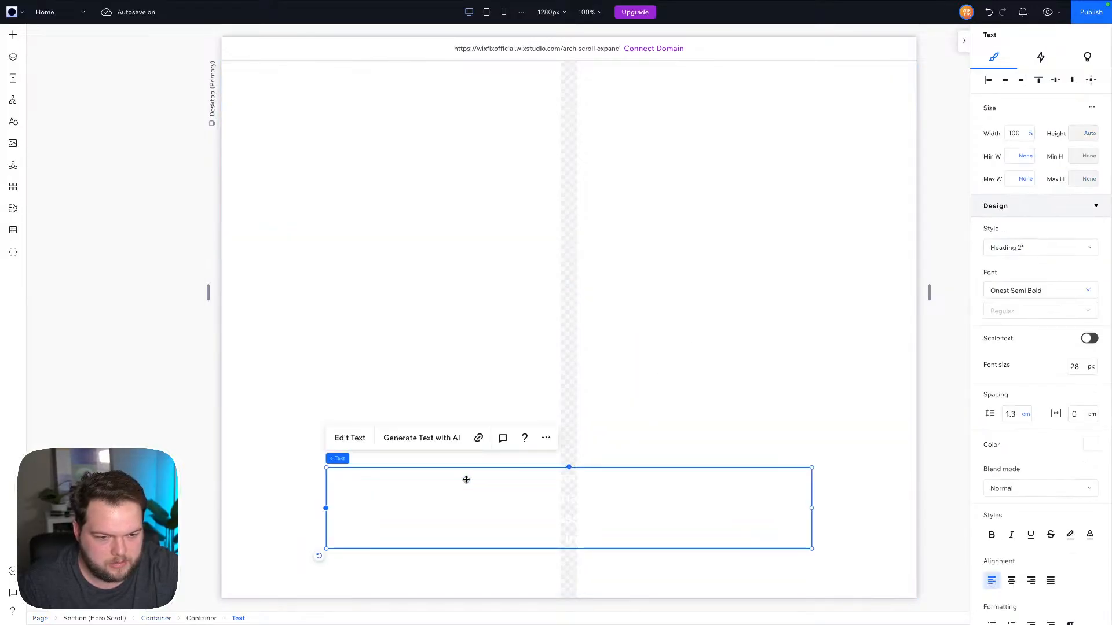
pyautogui.click(439, 459)
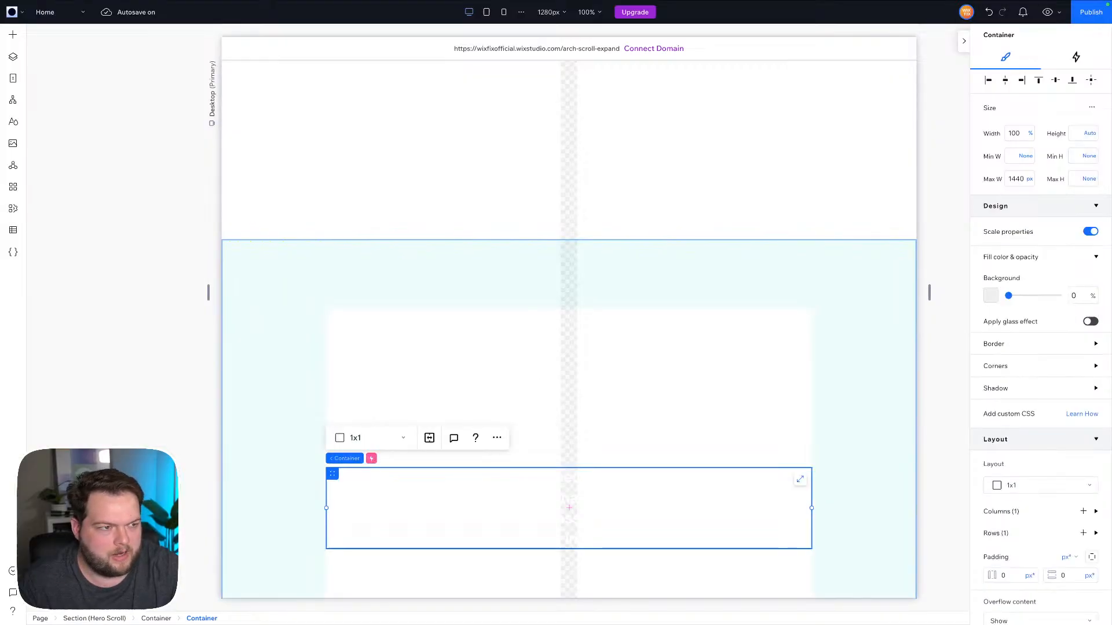
pyautogui.click(1076, 58)
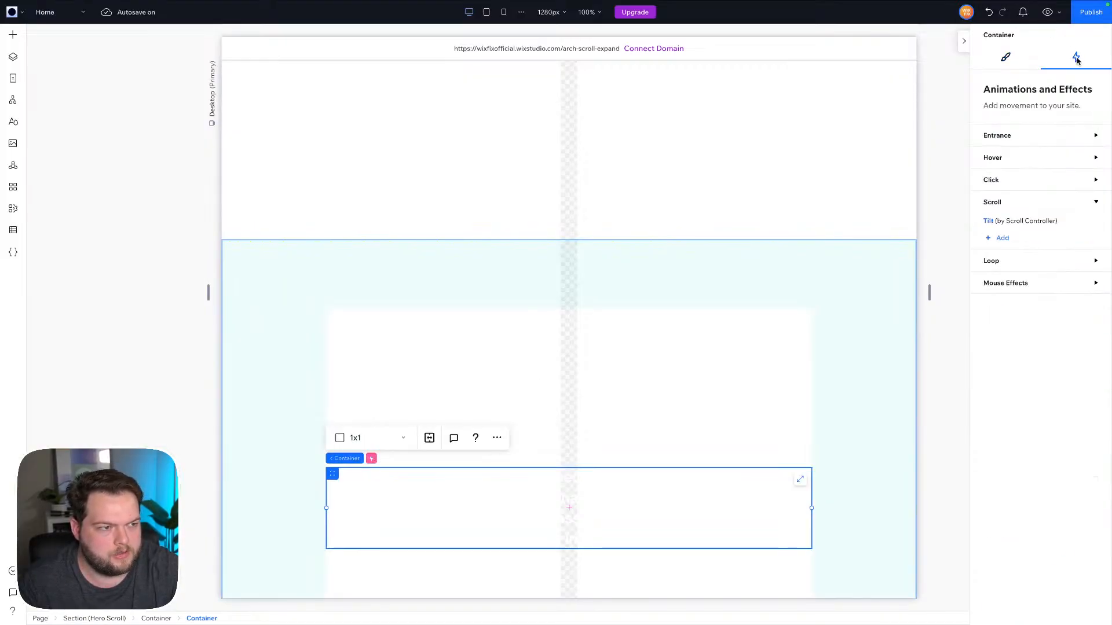
pyautogui.scroll(3, 707, 238)
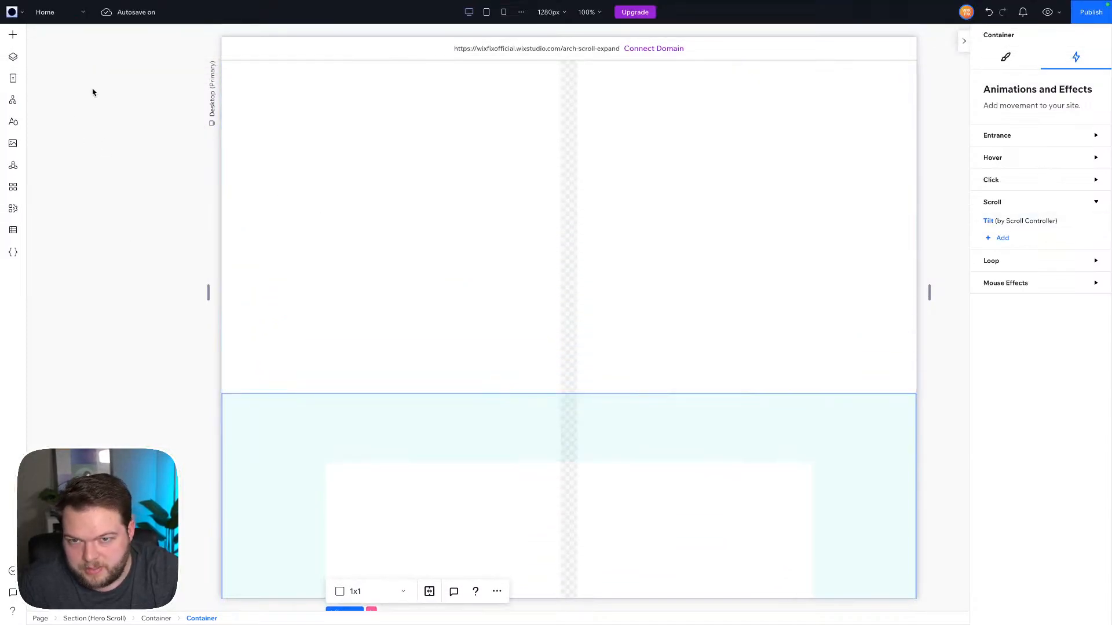
# Return to the Tutorial page and select the narrow center container to check its scroll animation.
pyautogui.click(46, 12)
pyautogui.click(58, 52)
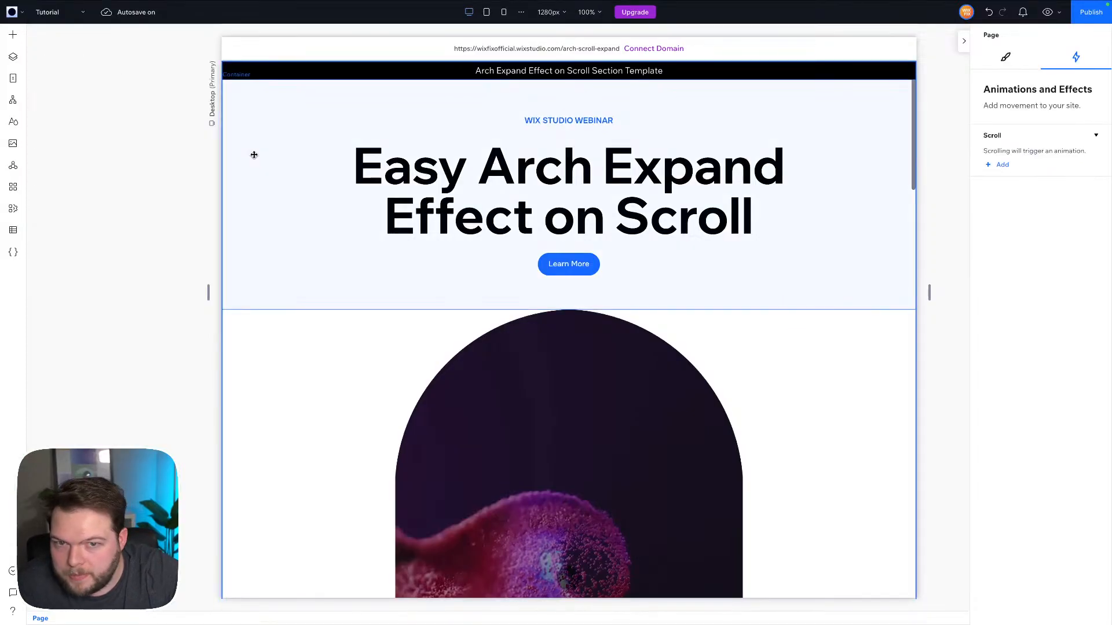
pyautogui.scroll(-5, 610, 264)
pyautogui.scroll(-4, 610, 264)
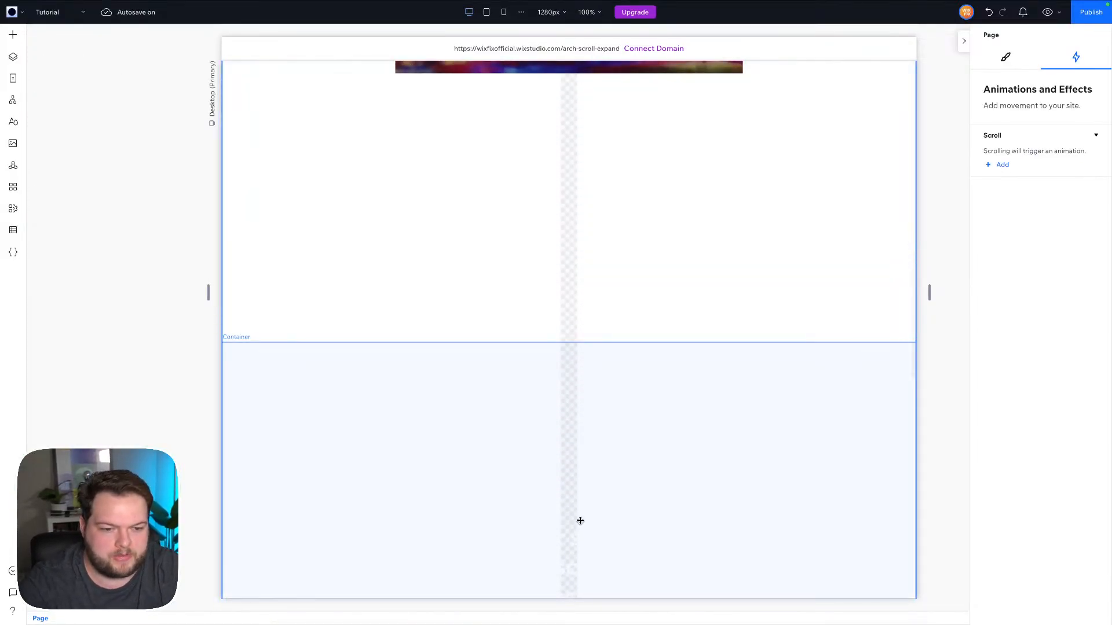
pyautogui.scroll(-3, 578, 518)
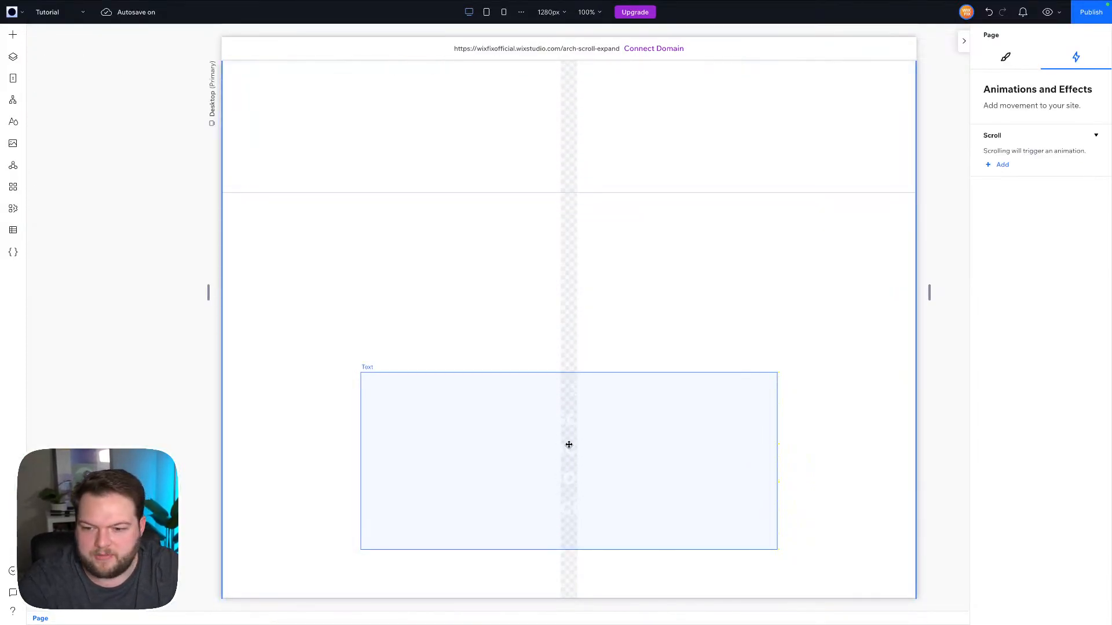
pyautogui.scroll(-5, 600, 276)
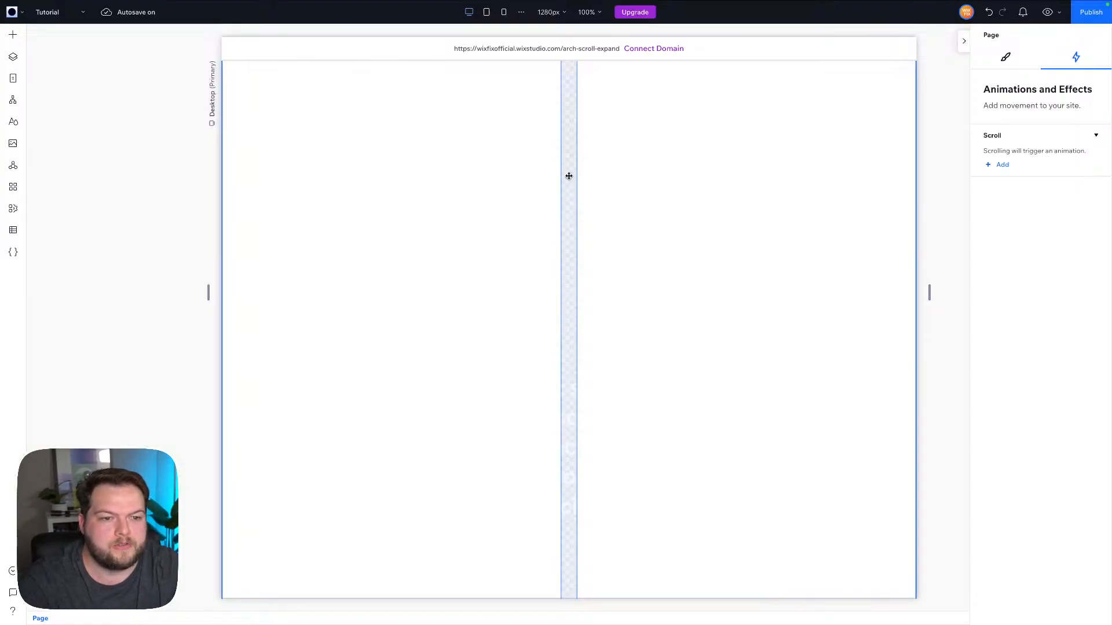
pyautogui.click(568, 176)
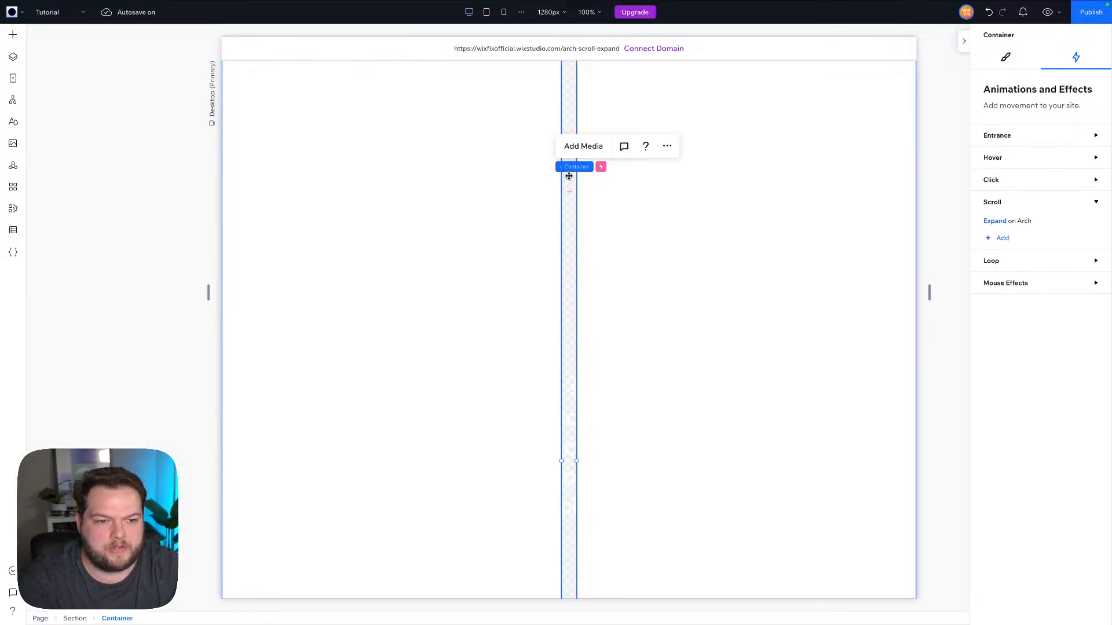
# Add a scroll animation to the narrow center container that targets the H2 Text element and uses 3D Spin.
pyautogui.click(1001, 237)
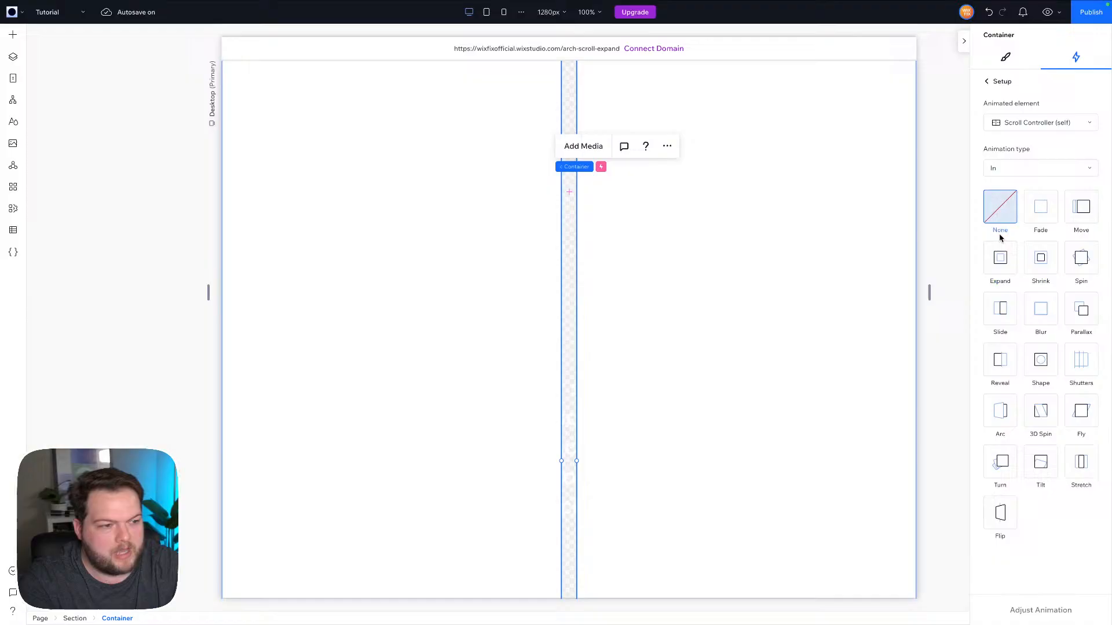
pyautogui.click(1021, 124)
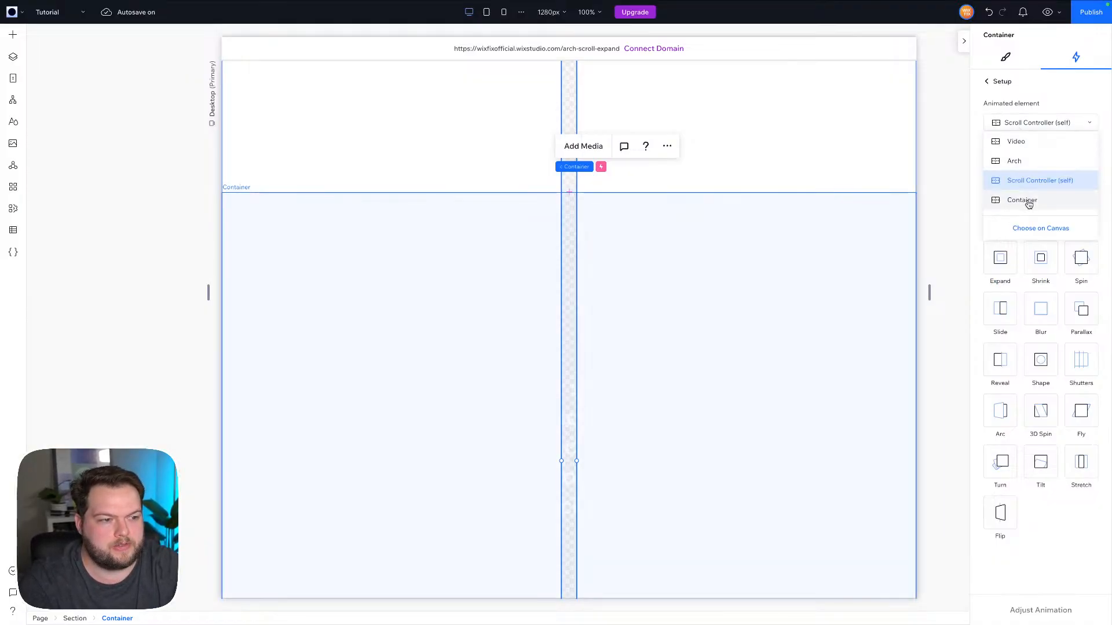
pyautogui.scroll(-5, 1028, 204)
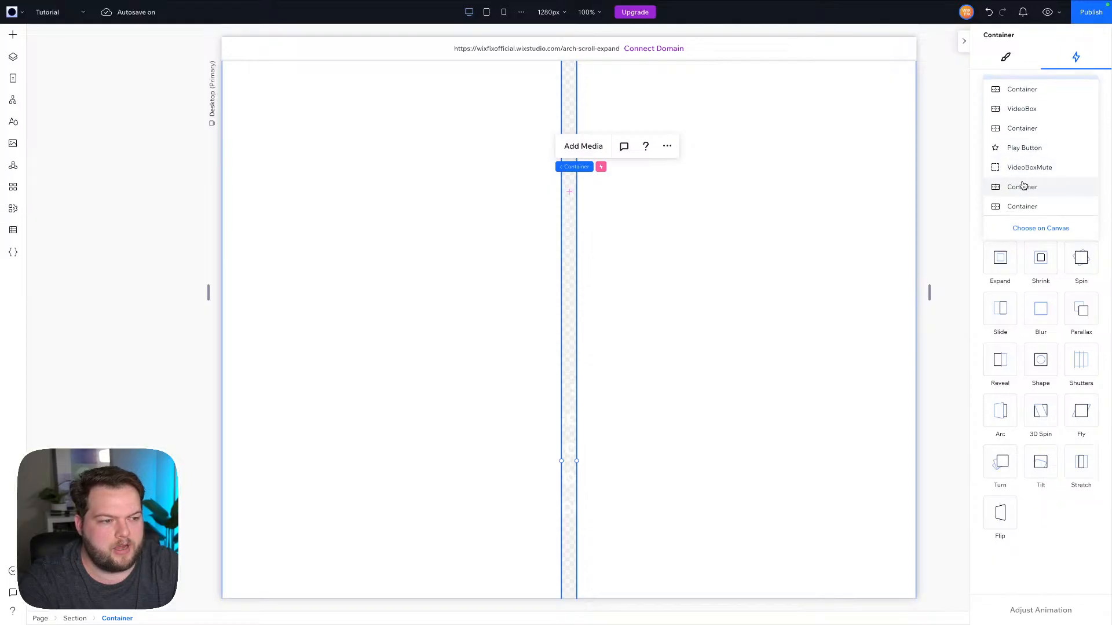
pyautogui.scroll(-3, 1023, 186)
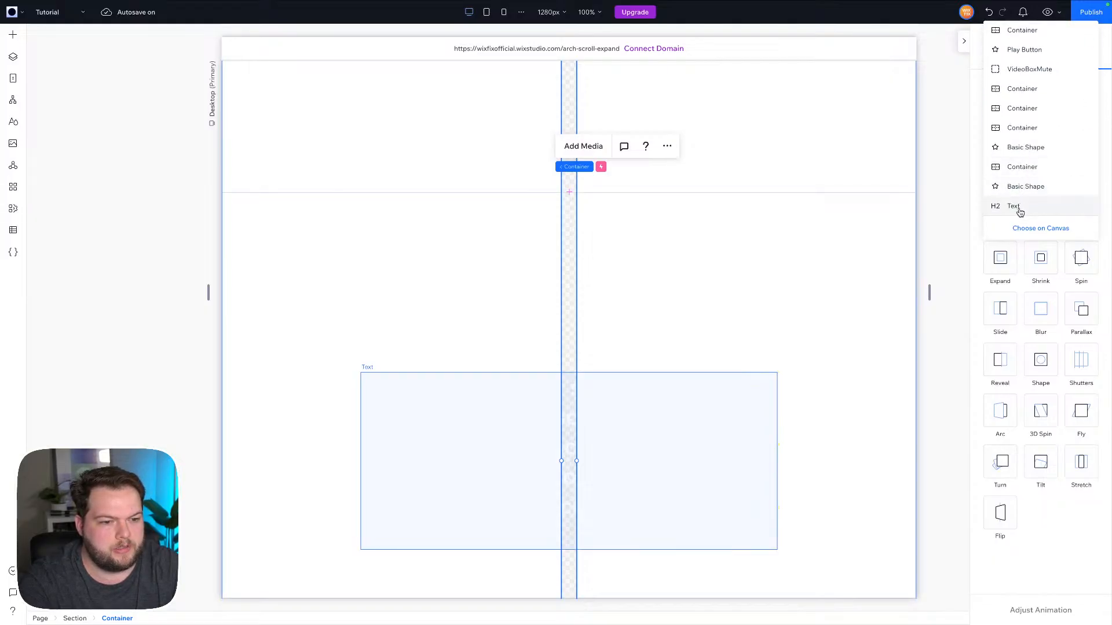
pyautogui.click(1019, 211)
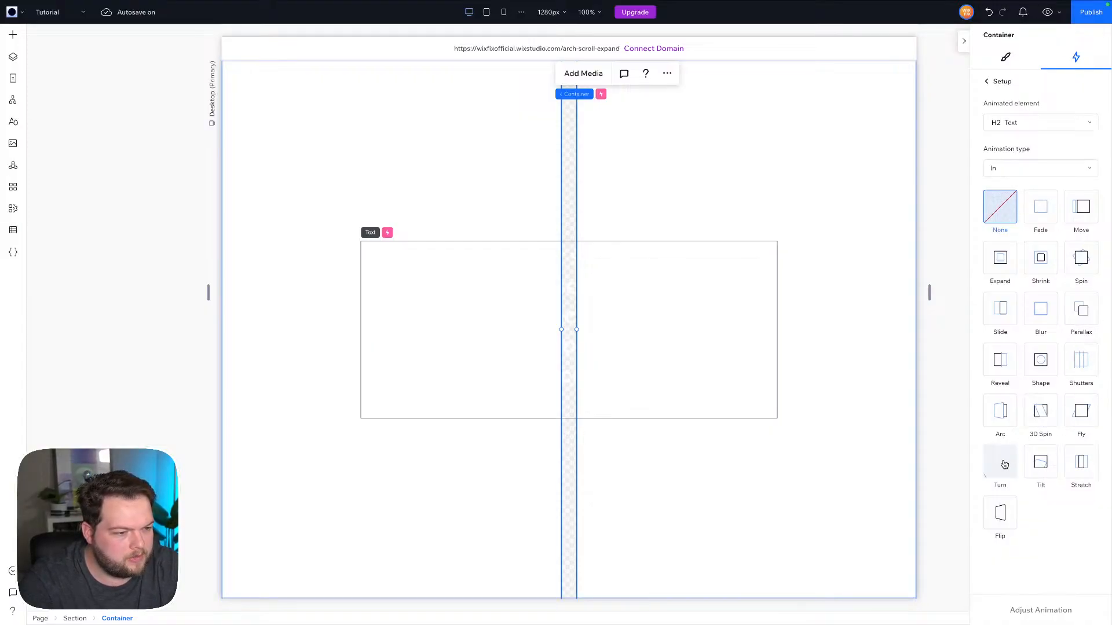
pyautogui.click(1045, 418)
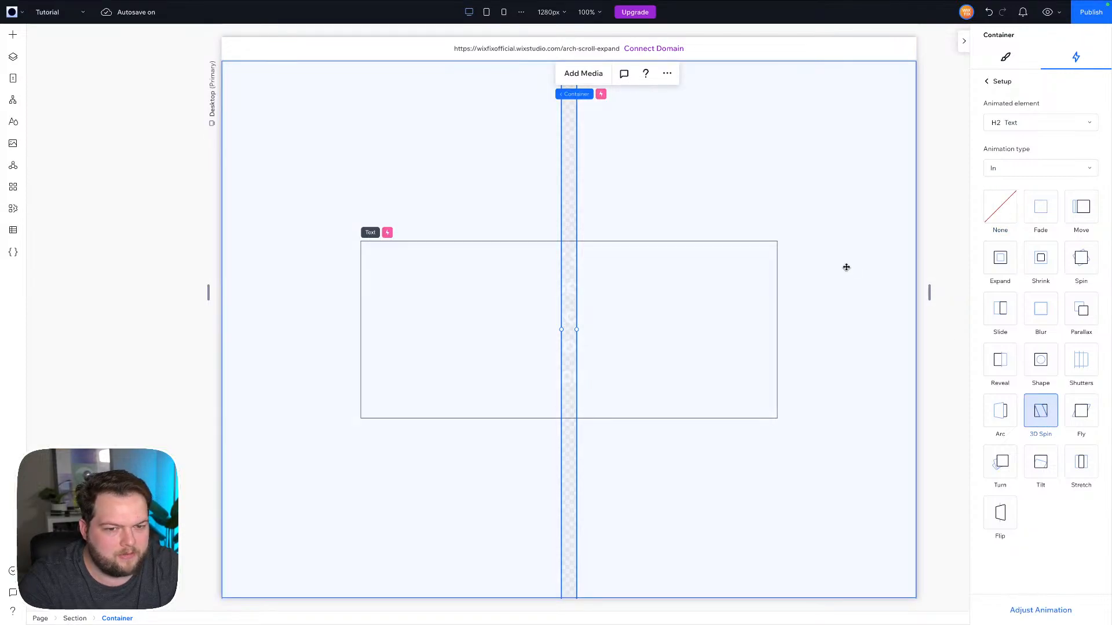
# Extend the 3D Spin animation area to 100% and scroll the canvas to test it on the text.
pyautogui.click(1036, 615)
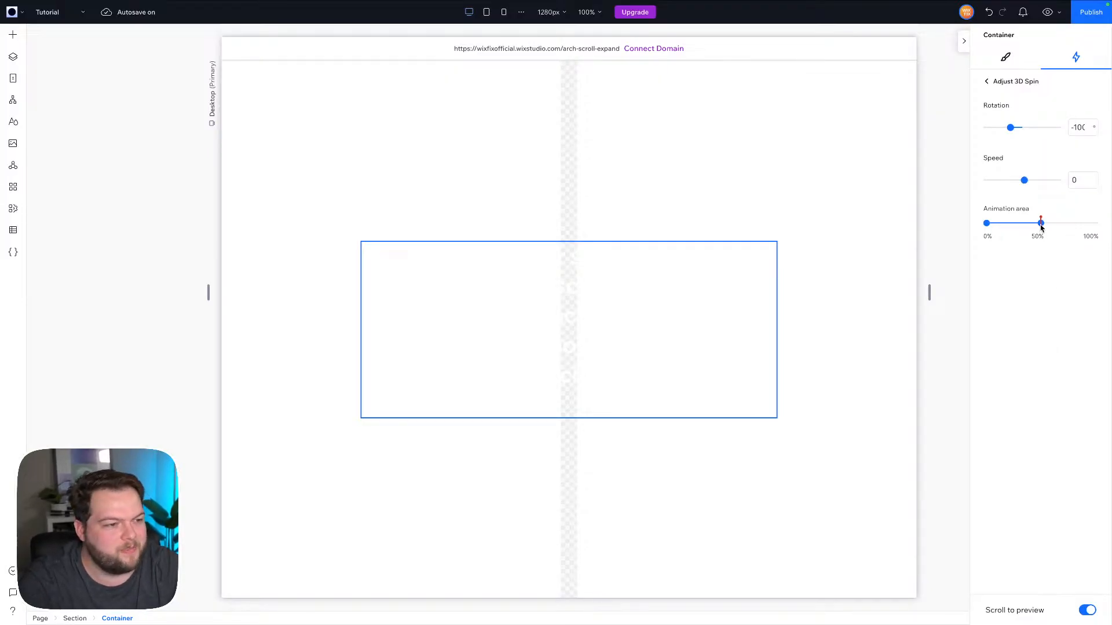
pyautogui.moveTo(1040, 224); pyautogui.dragTo(1095, 224)
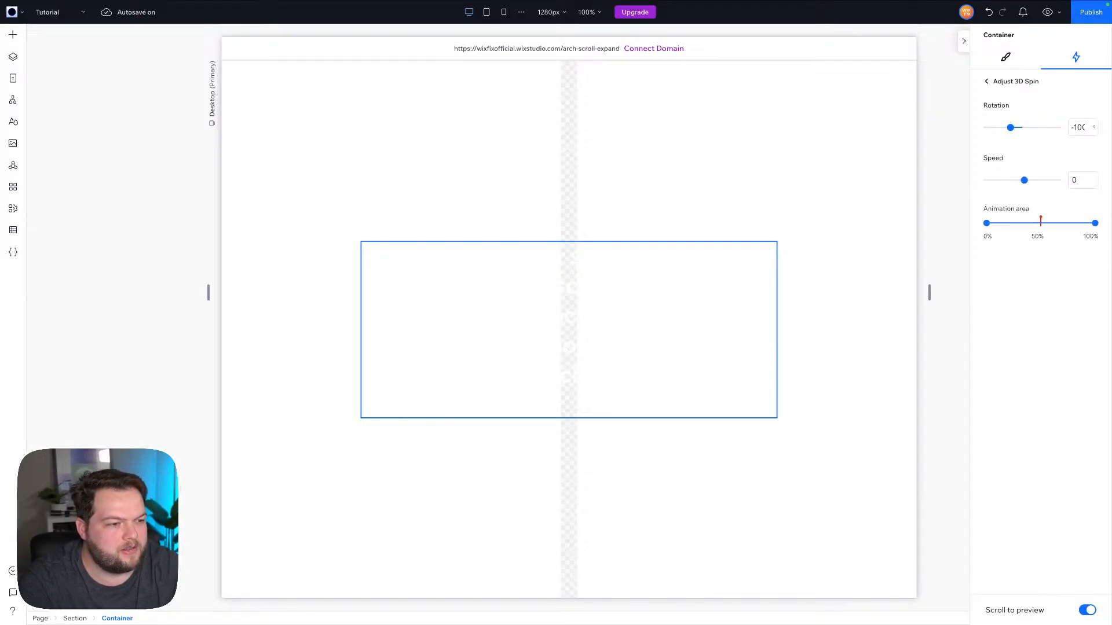
pyautogui.scroll(5, 863, 239)
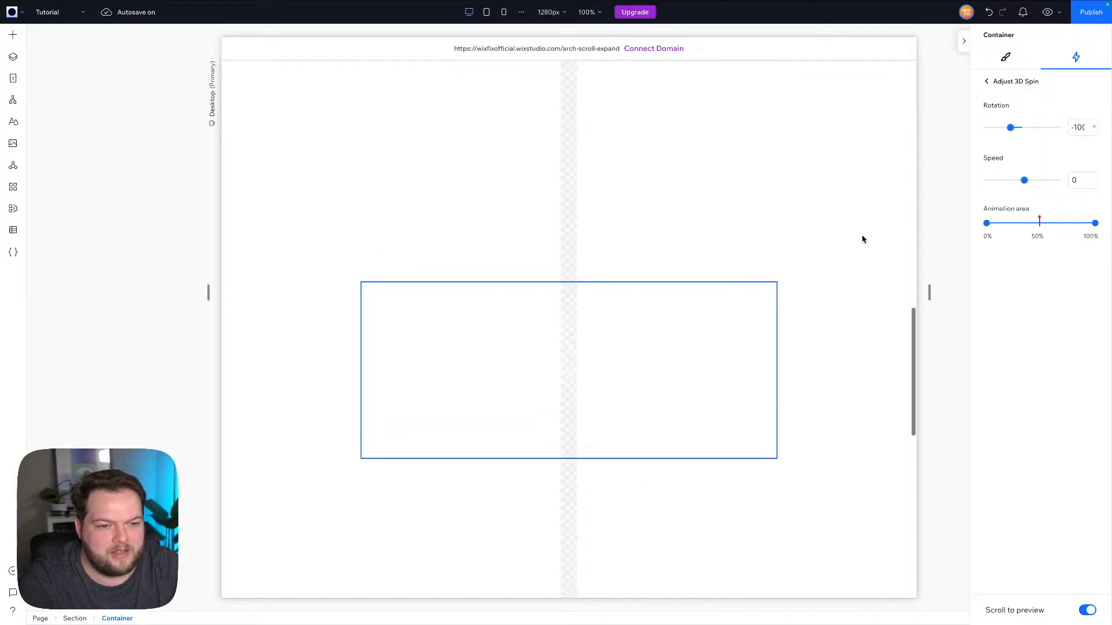
pyautogui.scroll(-8, 862, 240)
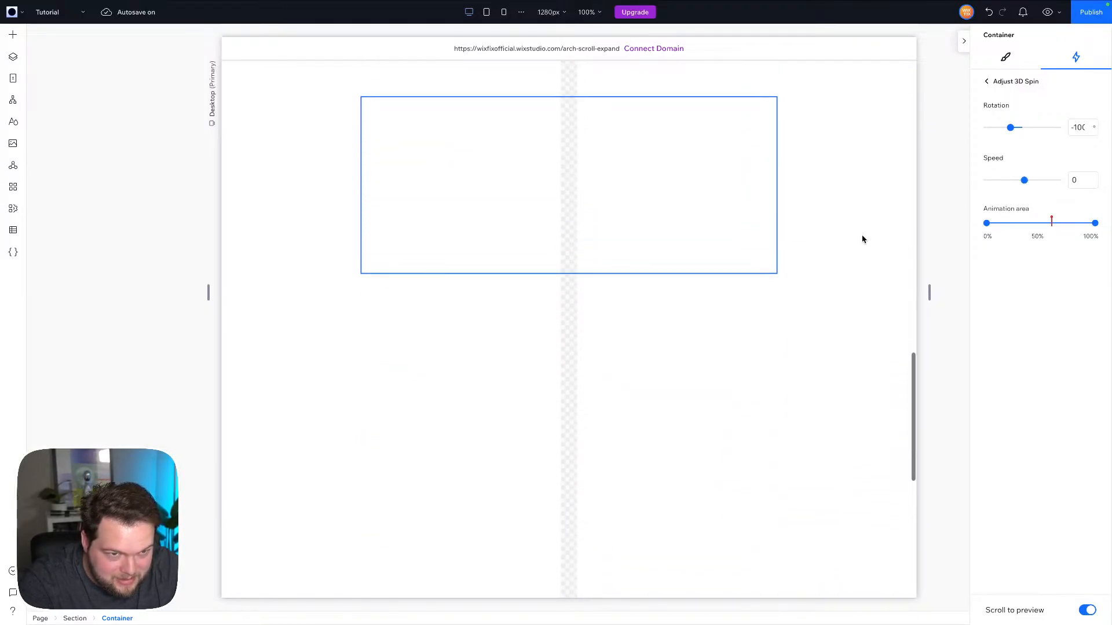
pyautogui.scroll(4, 558, 322)
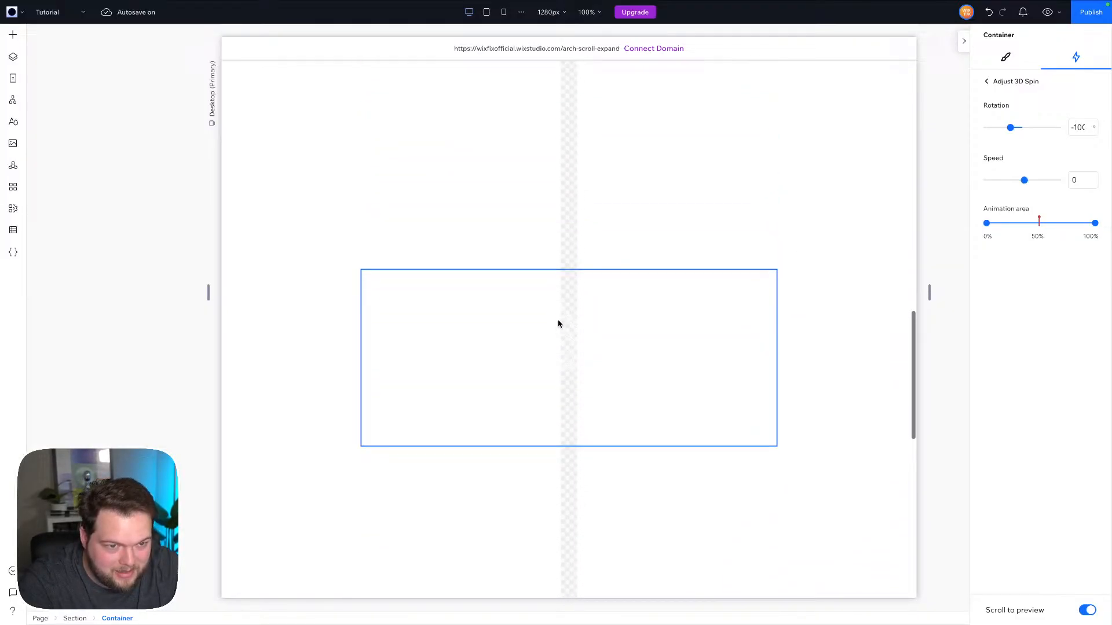
# Set the color of the Lorem Ipsum text to the black theme color, Color 5.
pyautogui.click(987, 81)
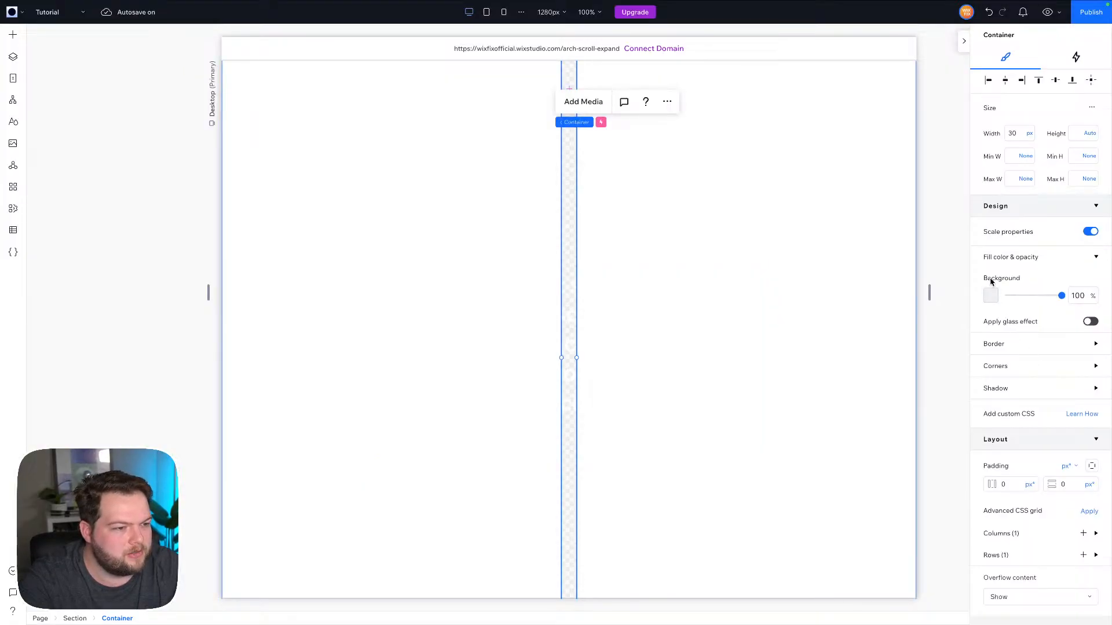
pyautogui.scroll(-2, 730, 273)
pyautogui.click(729, 272)
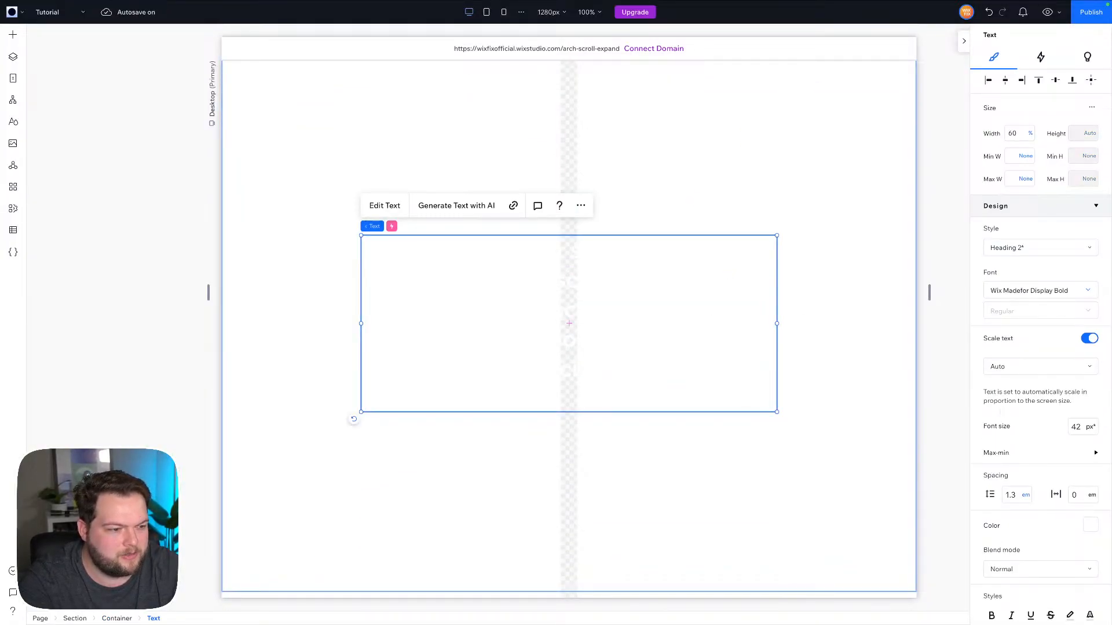
pyautogui.click(1090, 525)
pyautogui.click(1086, 509)
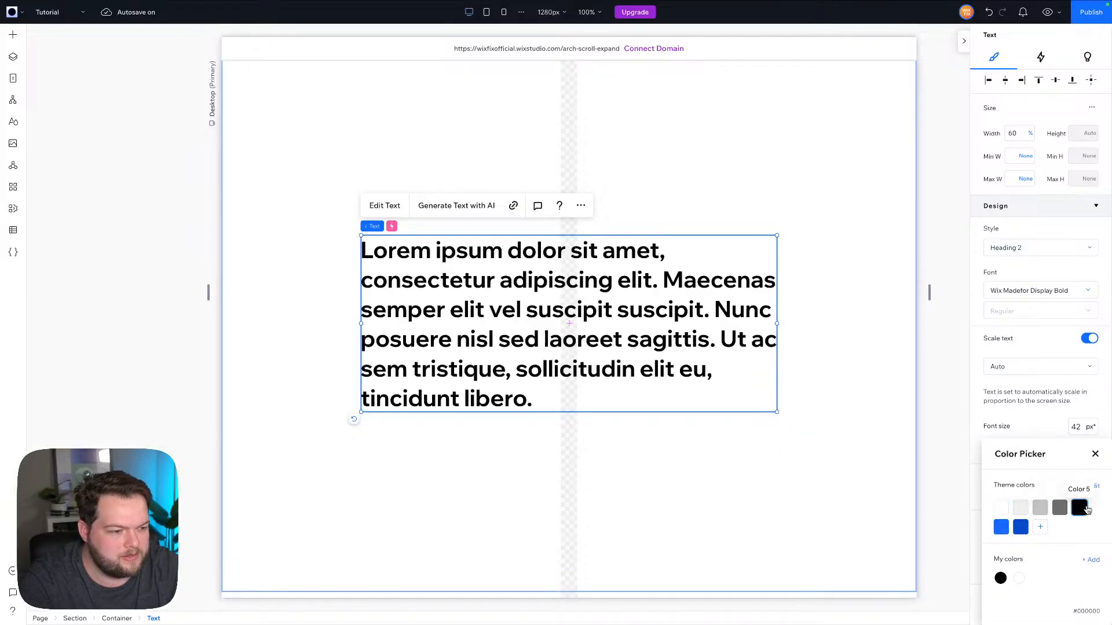
pyautogui.click(568, 167)
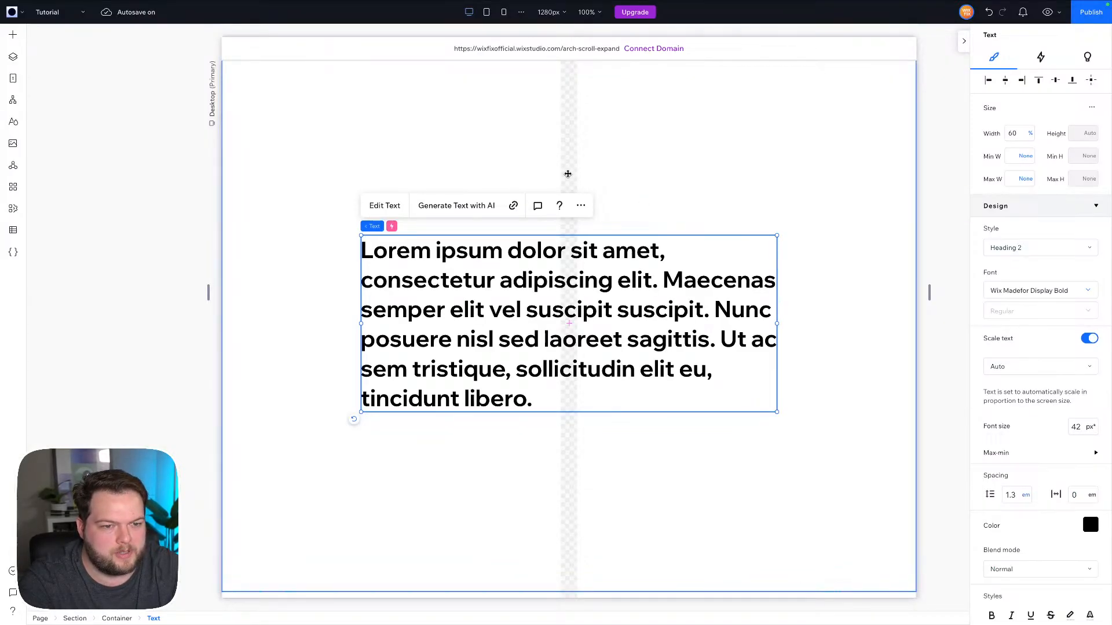
# Reopen the narrow container's 3D Spin adjustments and scroll through the canvas to examine how the black text rotates.
pyautogui.scroll(-3, 566, 517)
pyautogui.click(568, 516)
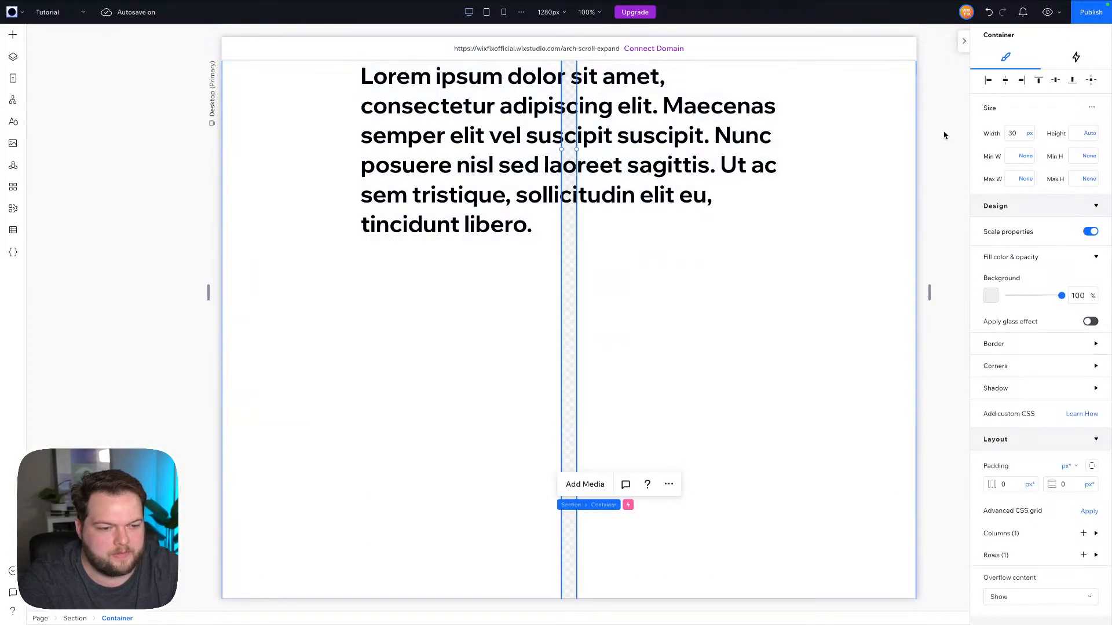
pyautogui.click(1076, 57)
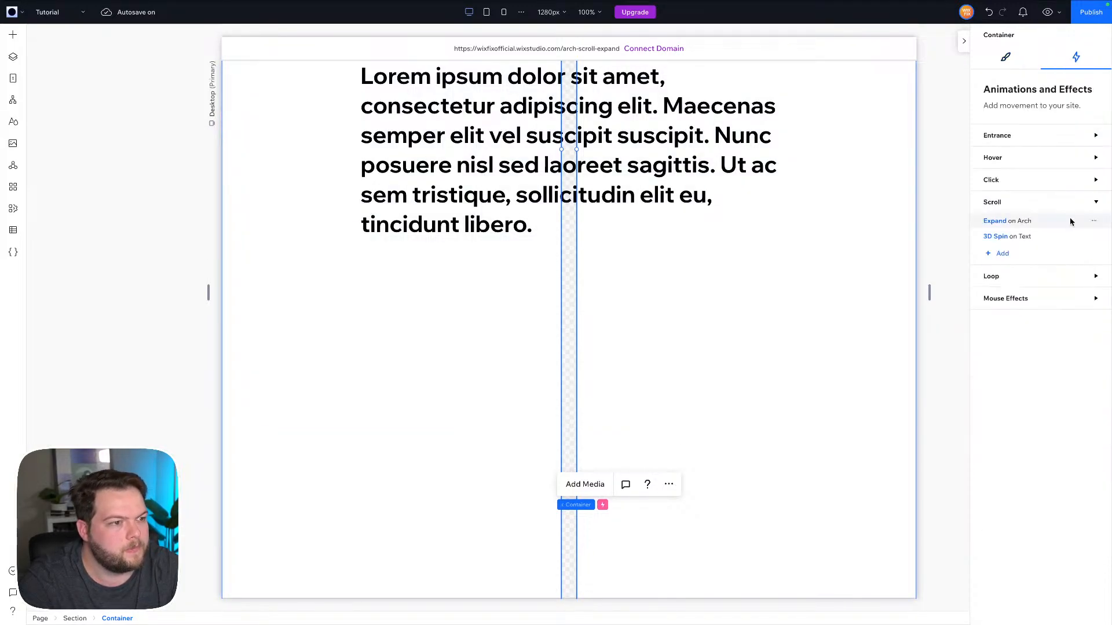
pyautogui.click(1014, 246)
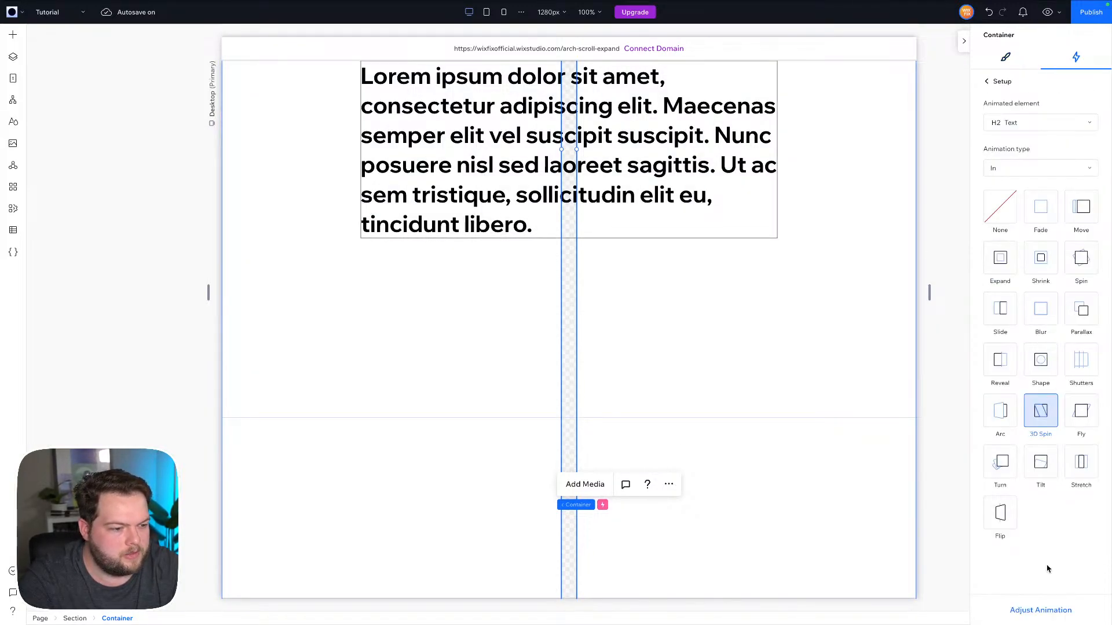
pyautogui.click(1024, 611)
pyautogui.scroll(8, 694, 414)
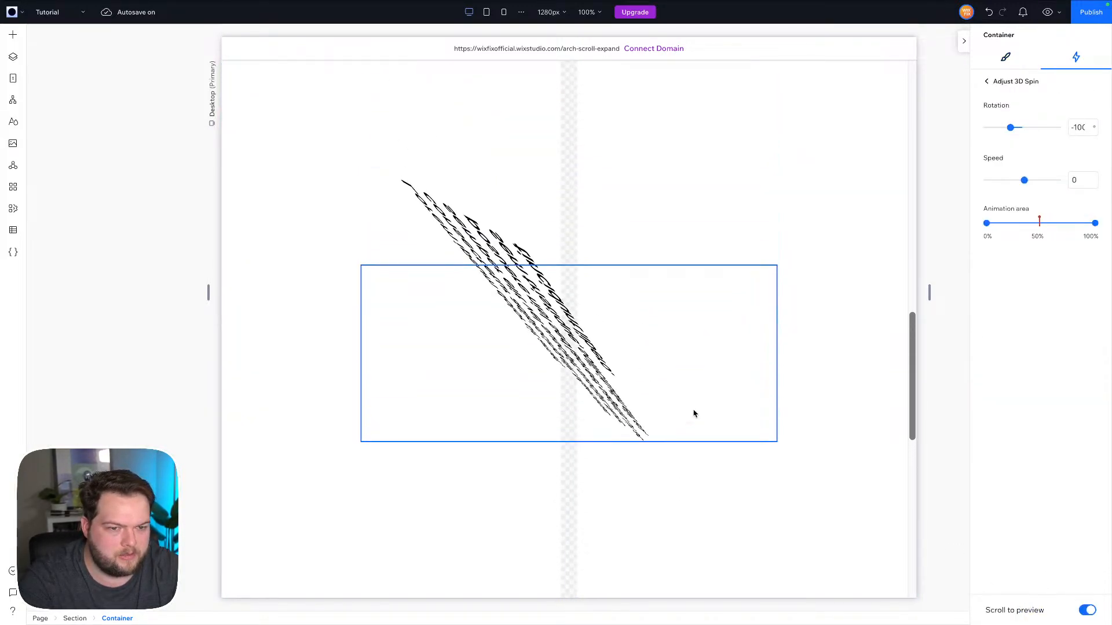
pyautogui.scroll(-8, 694, 413)
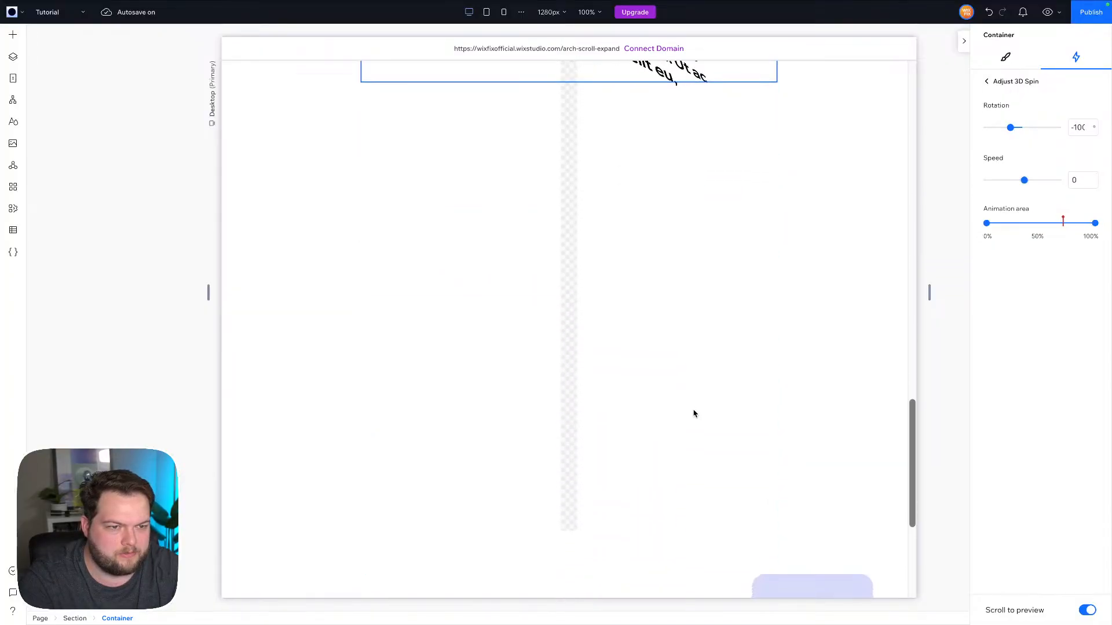
pyautogui.scroll(10, 694, 413)
pyautogui.scroll(-6, 694, 414)
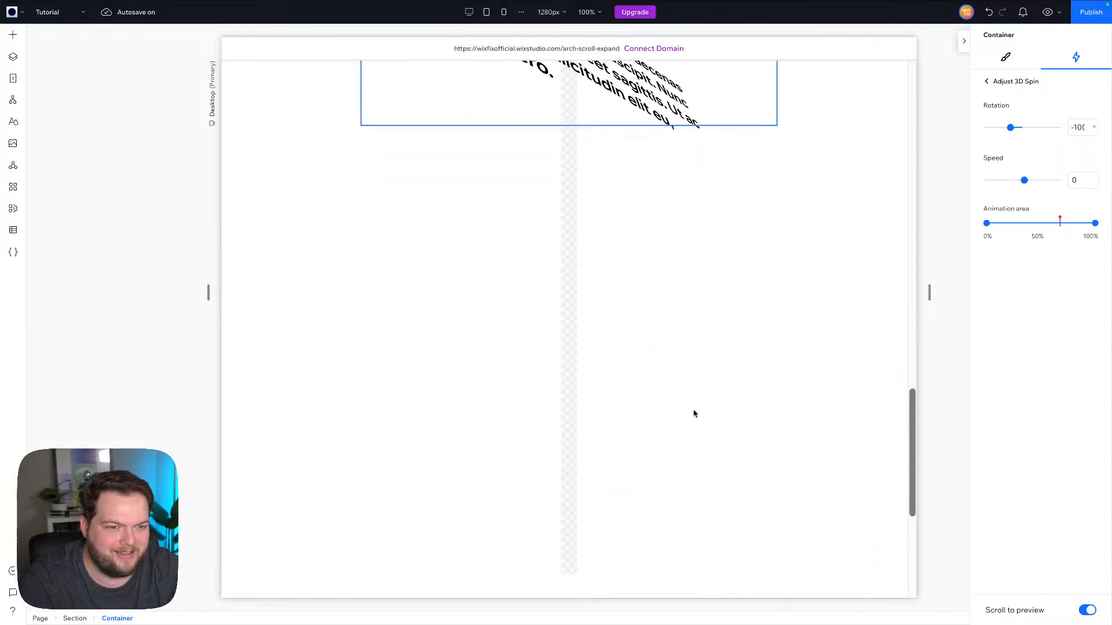
pyautogui.scroll(2, 693, 413)
pyautogui.scroll(4, 694, 413)
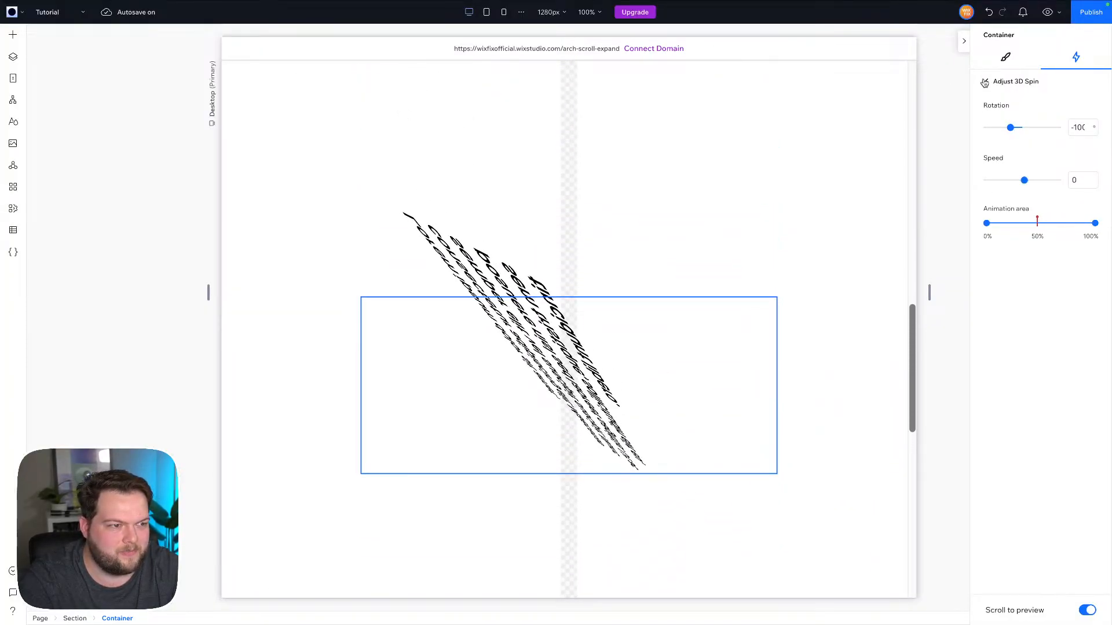
pyautogui.click(985, 83)
# Preview the page to check the 3D Spin text over the expanding video, and return to the editor.
pyautogui.click(1047, 11)
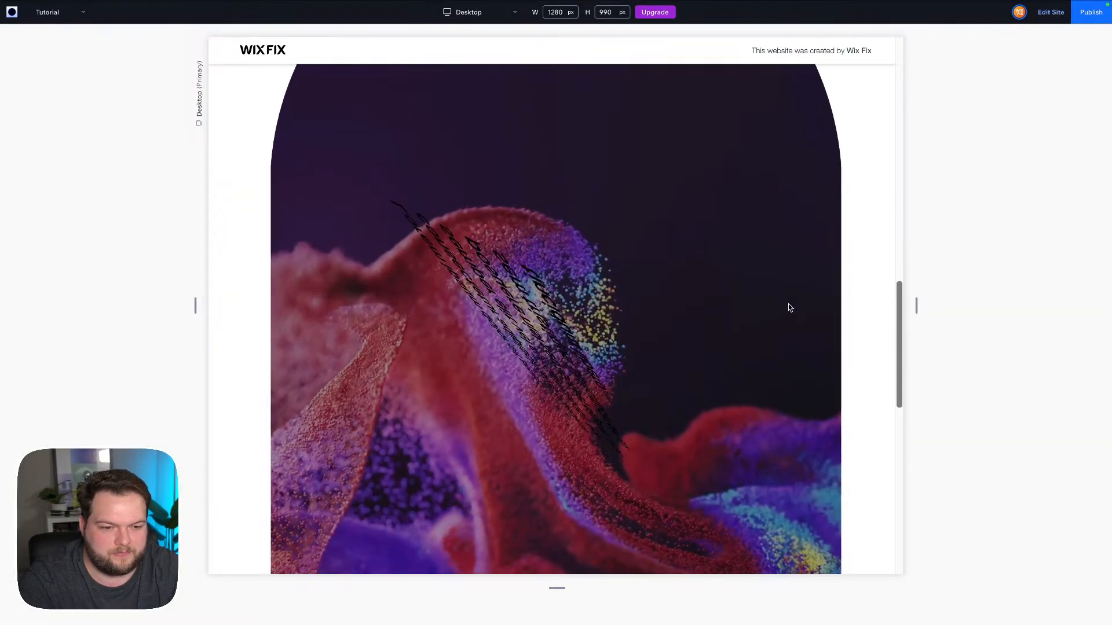
pyautogui.scroll(-5, 788, 304)
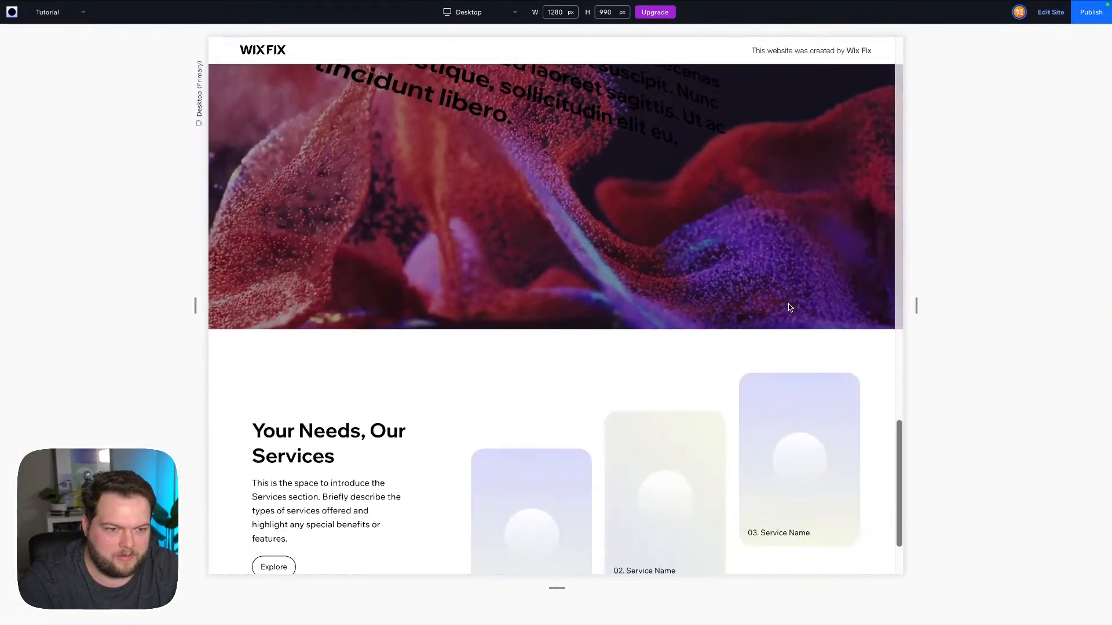
pyautogui.scroll(-2, 790, 307)
pyautogui.scroll(5, 789, 307)
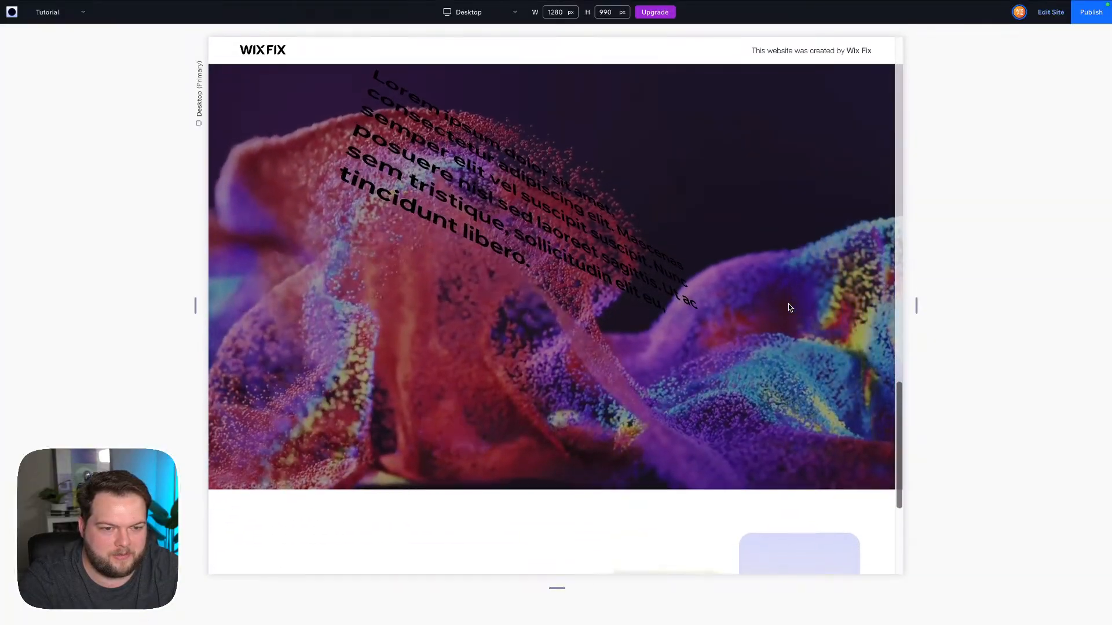
pyautogui.click(1050, 13)
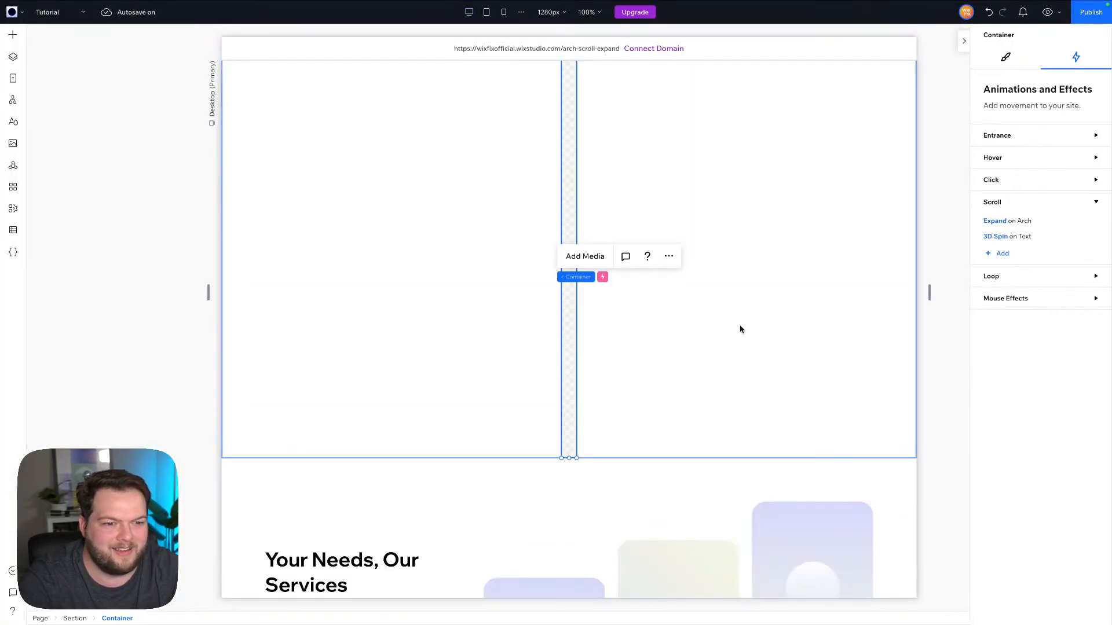
# Change the text's scroll animation from 3D Spin to Tilt and check its motion in the animation adjustments.
pyautogui.click(995, 237)
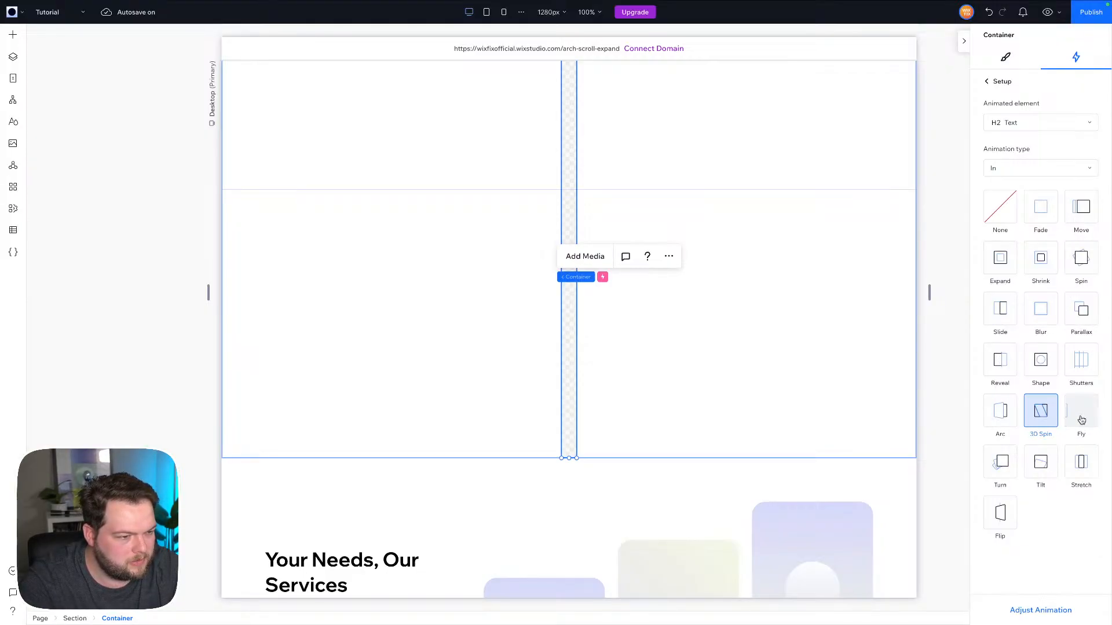
pyautogui.click(1045, 464)
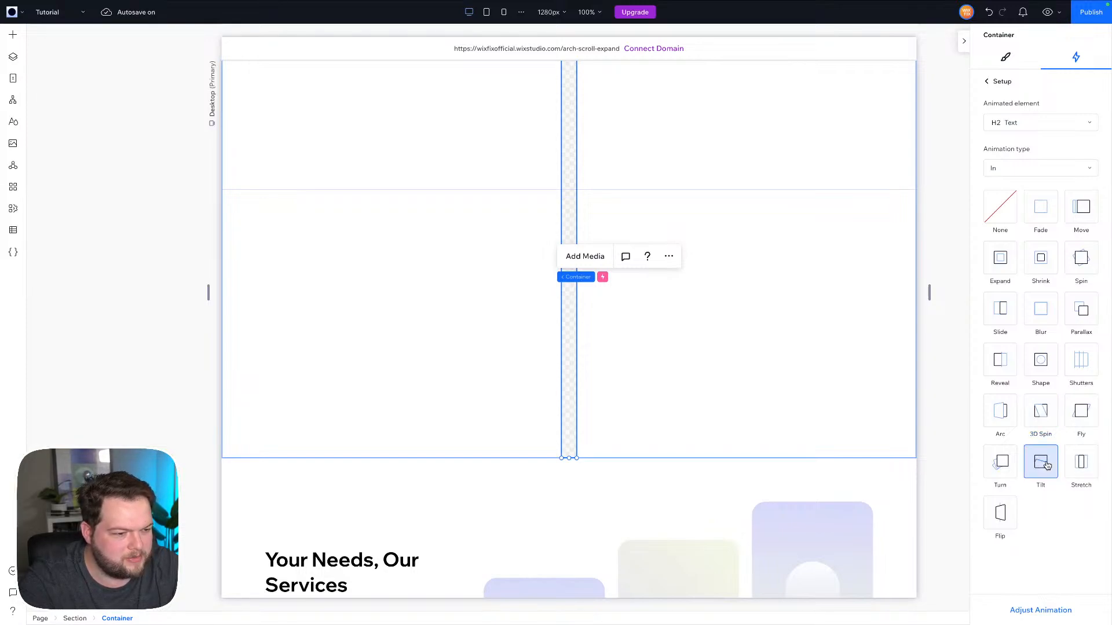
pyautogui.click(1040, 612)
pyautogui.scroll(5, 789, 323)
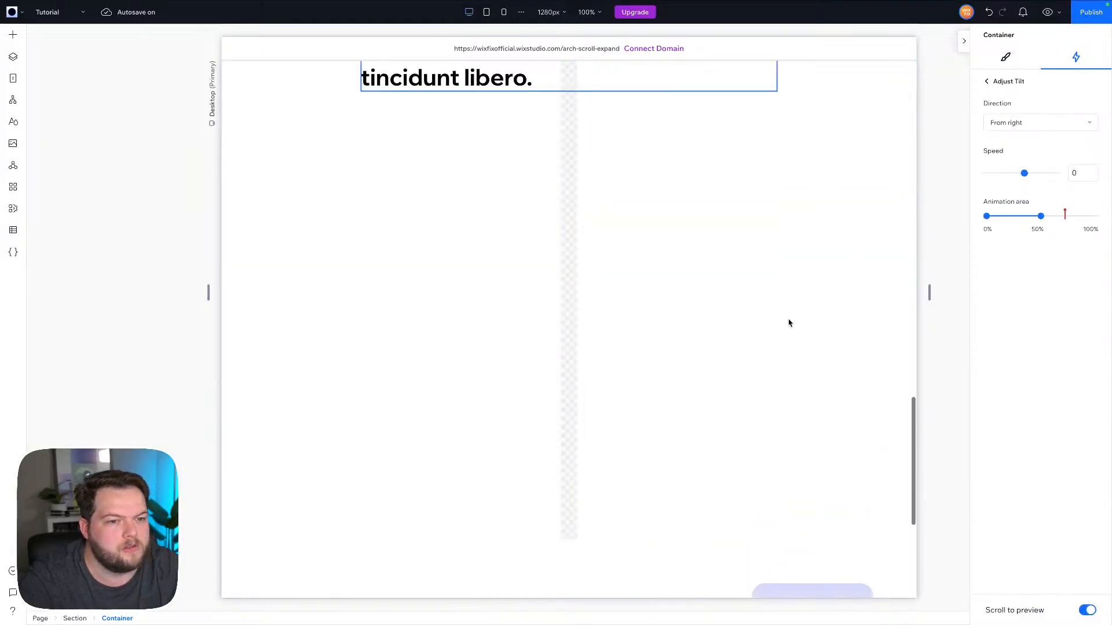
pyautogui.scroll(5, 779, 333)
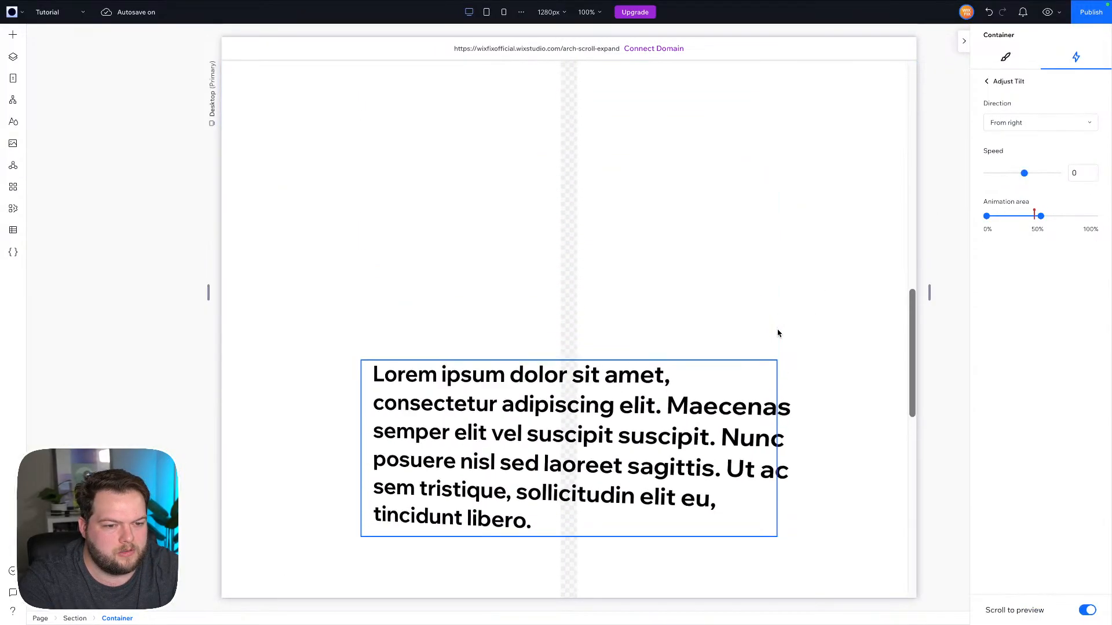
pyautogui.scroll(-5, 778, 332)
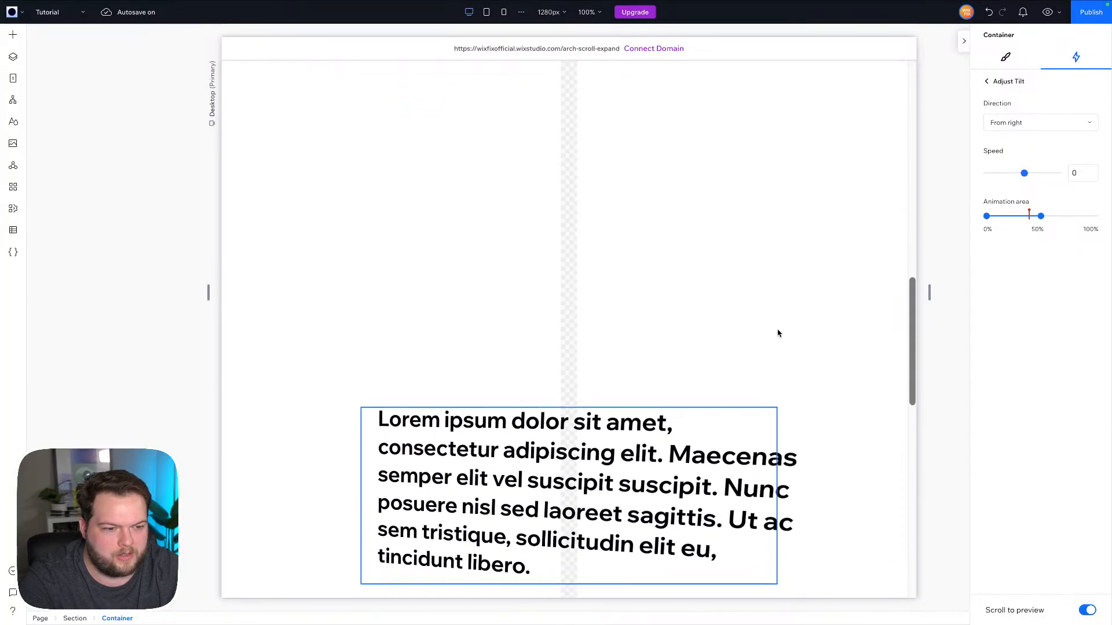
# Move the start of the Tilt animation area to about 21% and scroll the canvas to test the text's tilt.
pyautogui.moveTo(985, 218); pyautogui.dragTo(1009, 218)
pyautogui.scroll(6, 652, 391)
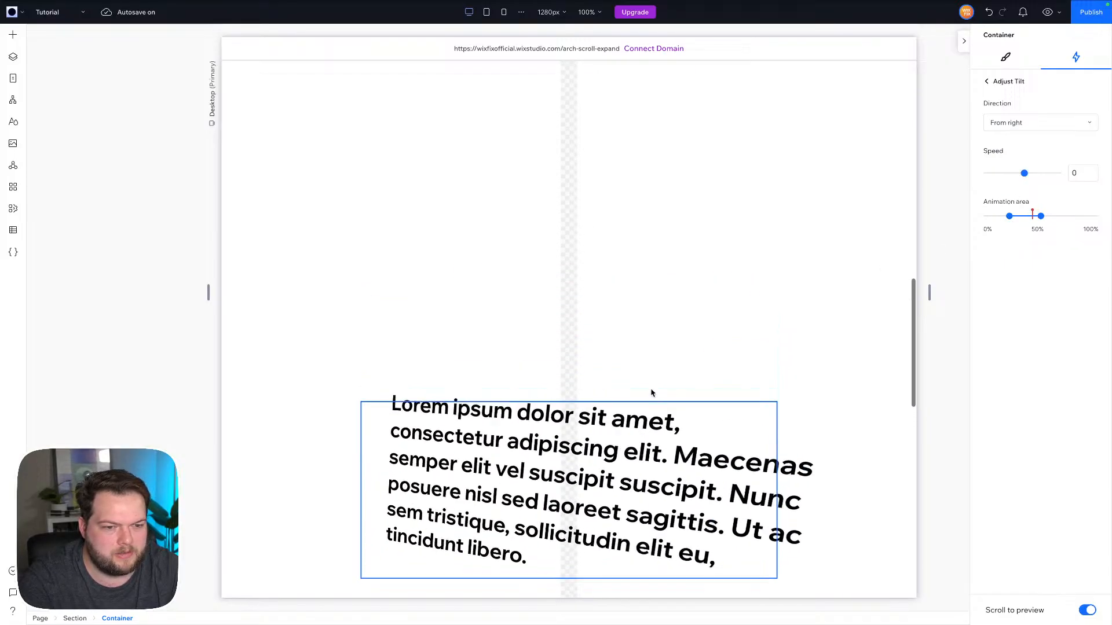
pyautogui.scroll(-10, 651, 393)
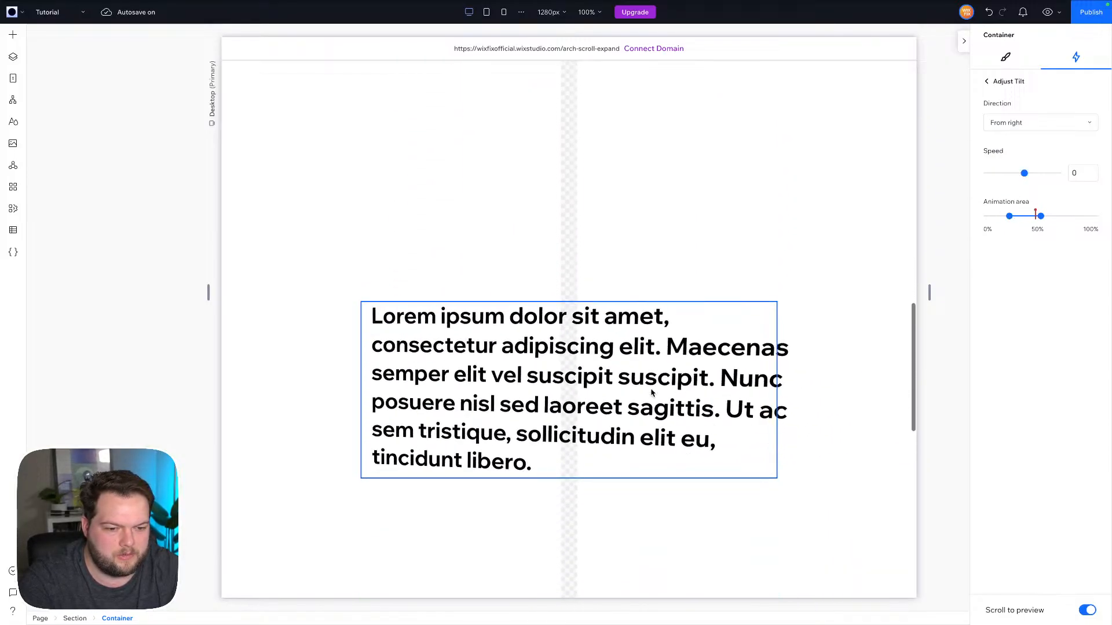
pyautogui.scroll(8, 651, 393)
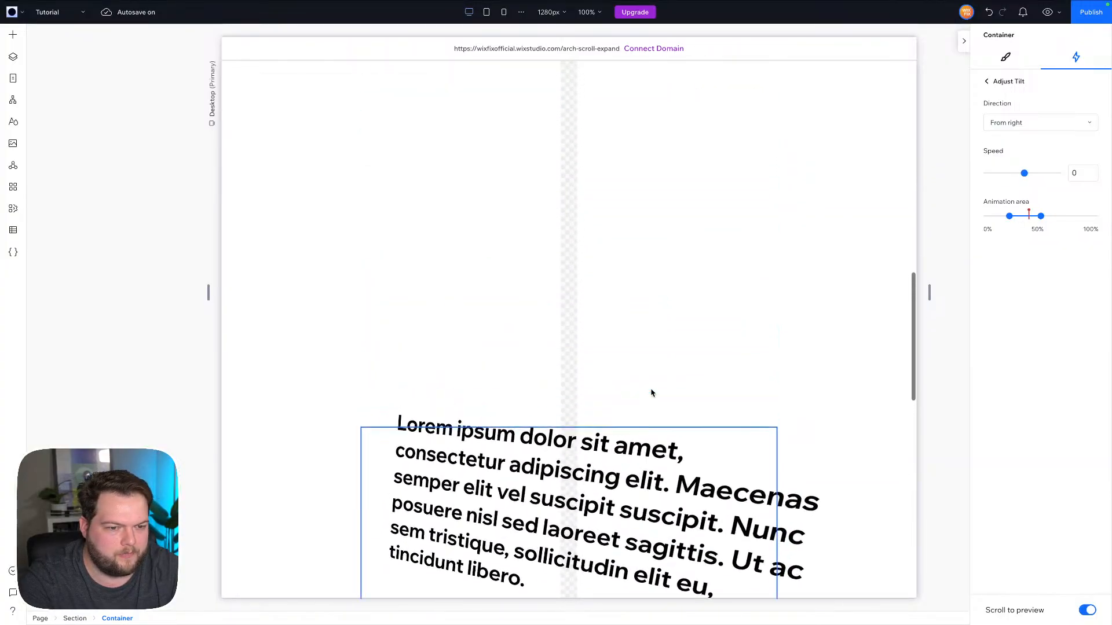
pyautogui.scroll(-3, 650, 394)
pyautogui.scroll(-4, 651, 393)
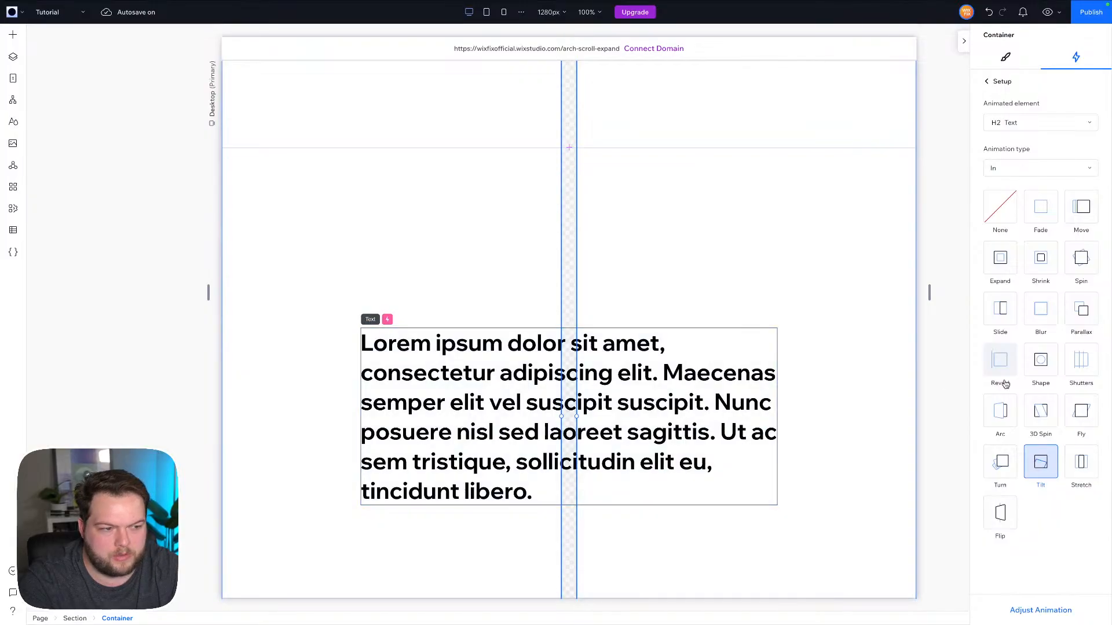
# Check the full-width container's layout and position settings, and change the overlaid paragraph's text color to the white theme color.
pyautogui.click(681, 466)
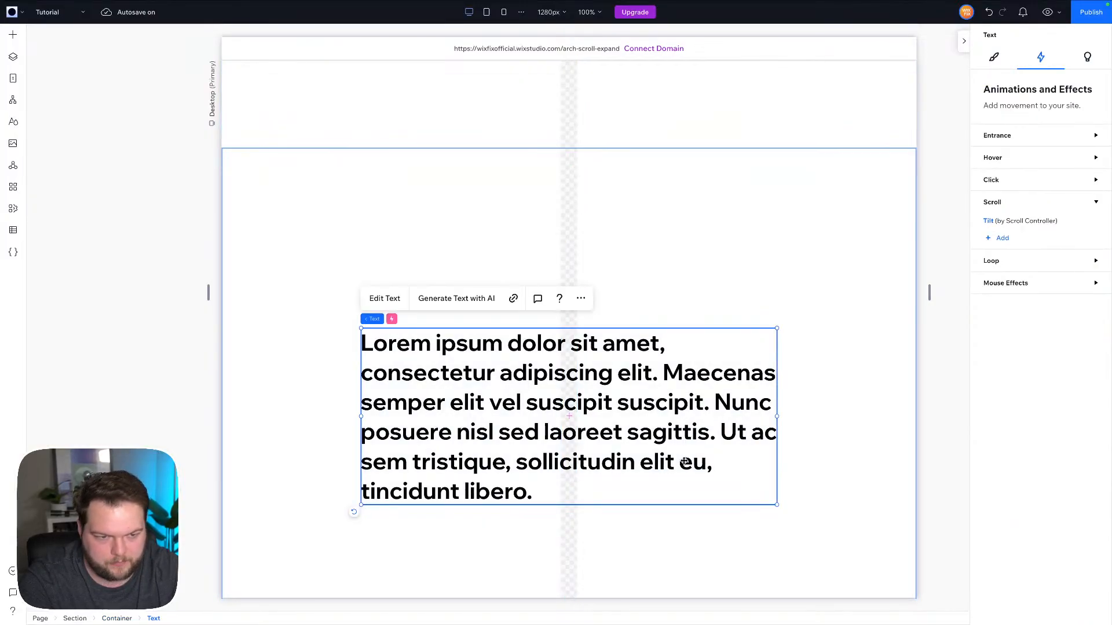
pyautogui.click(995, 58)
pyautogui.click(744, 239)
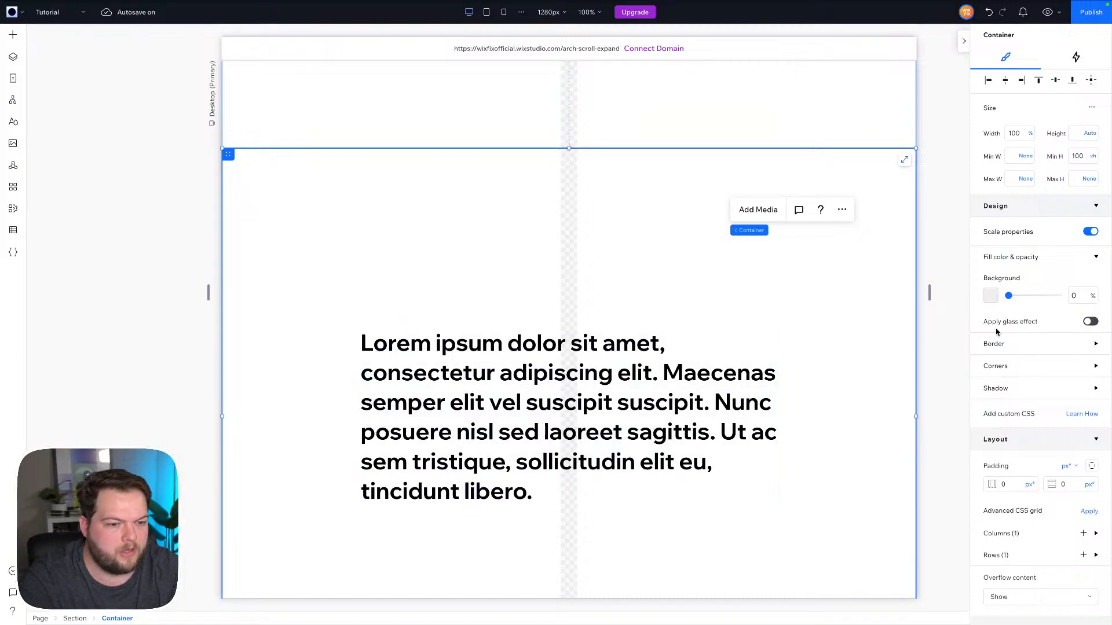
pyautogui.scroll(-3, 1072, 371)
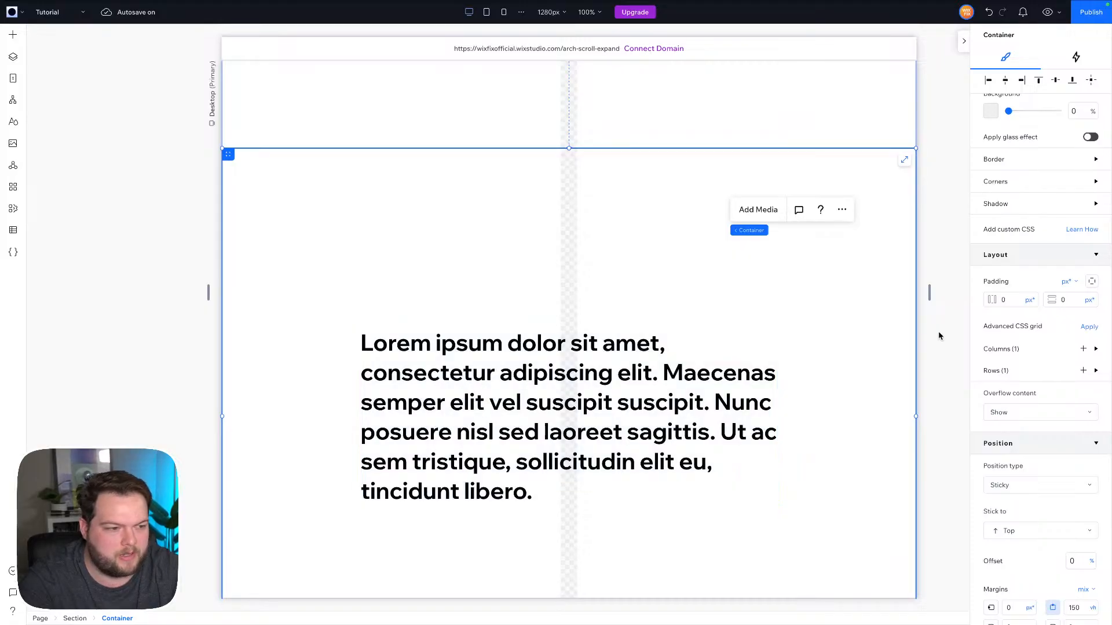
pyautogui.click(762, 345)
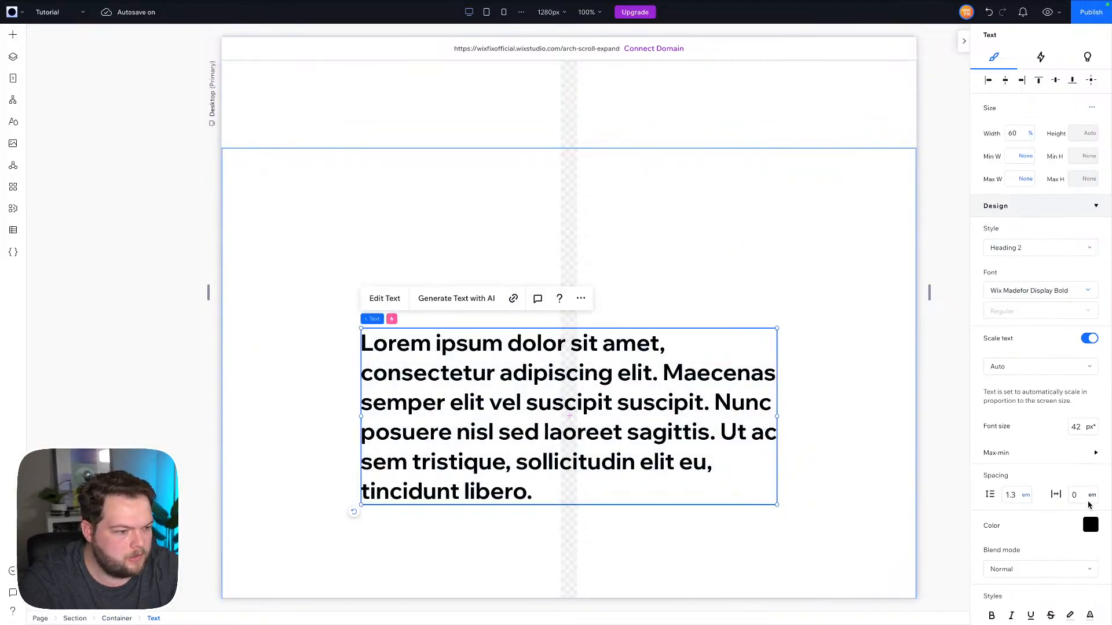
pyautogui.click(1090, 525)
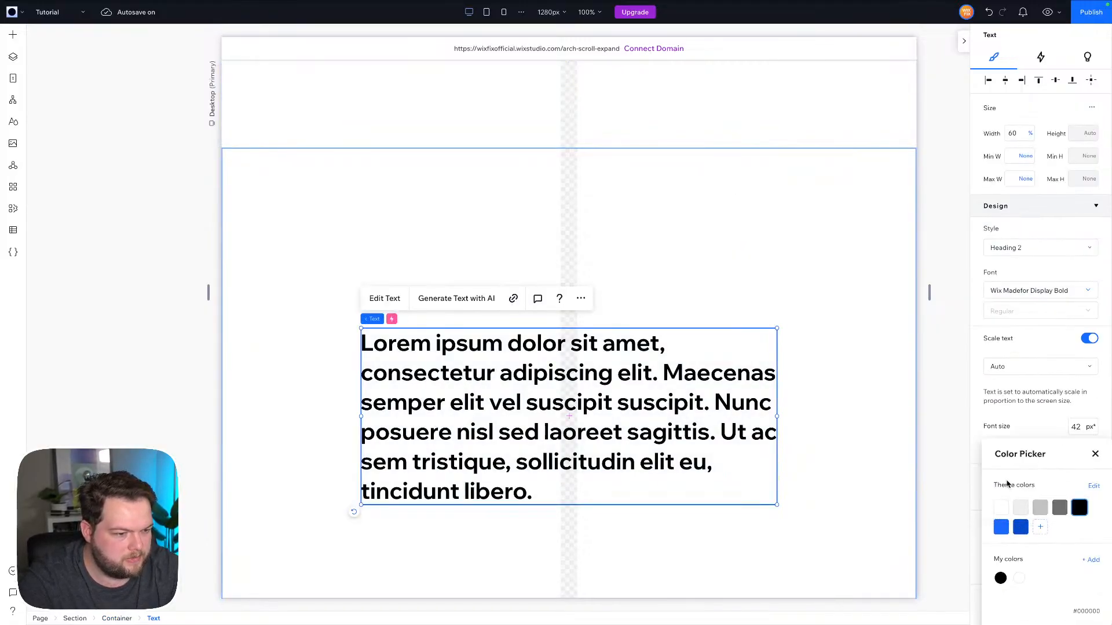
pyautogui.click(999, 511)
# Preview the desktop page to check the white text's tilt and legibility over the expanding video, and return to the editor.
pyautogui.scroll(-5, 857, 428)
pyautogui.scroll(10, 856, 428)
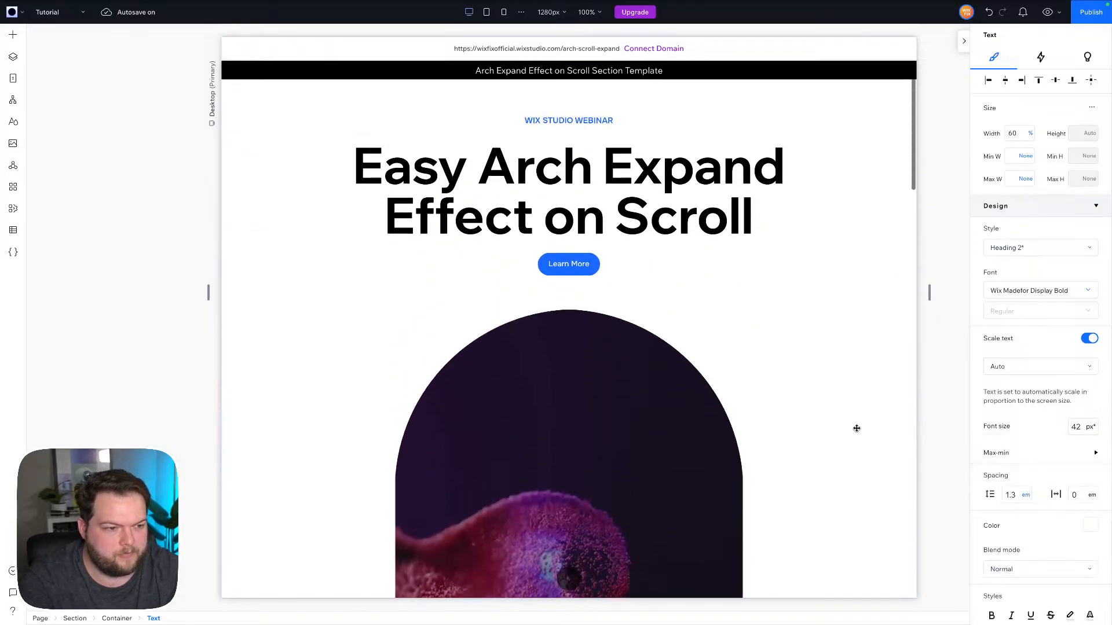
pyautogui.click(1046, 13)
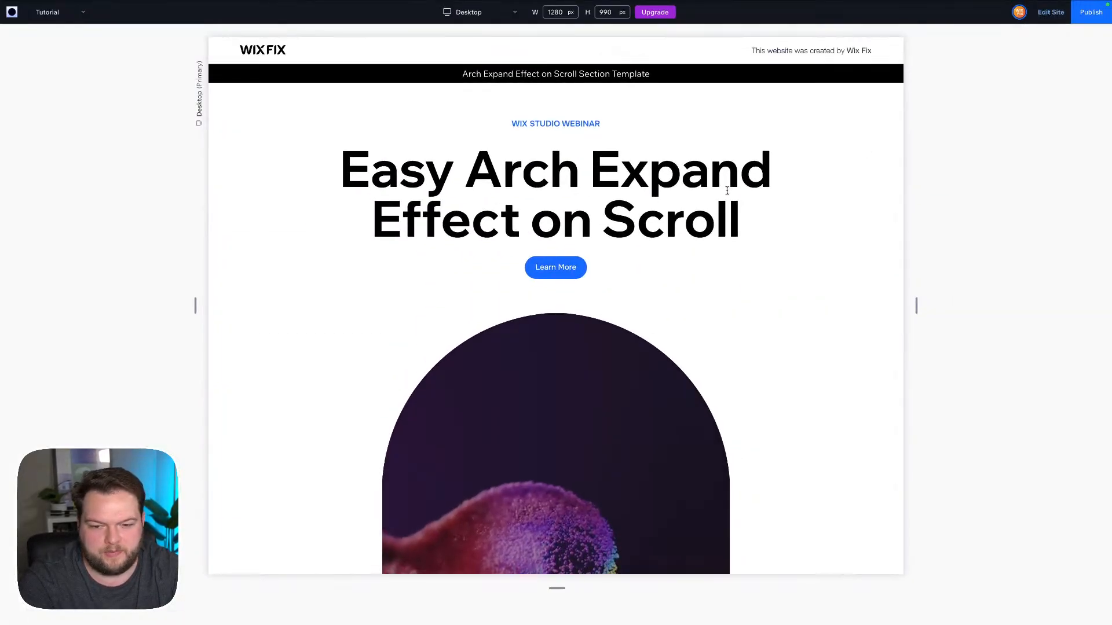
pyautogui.scroll(-10, 727, 190)
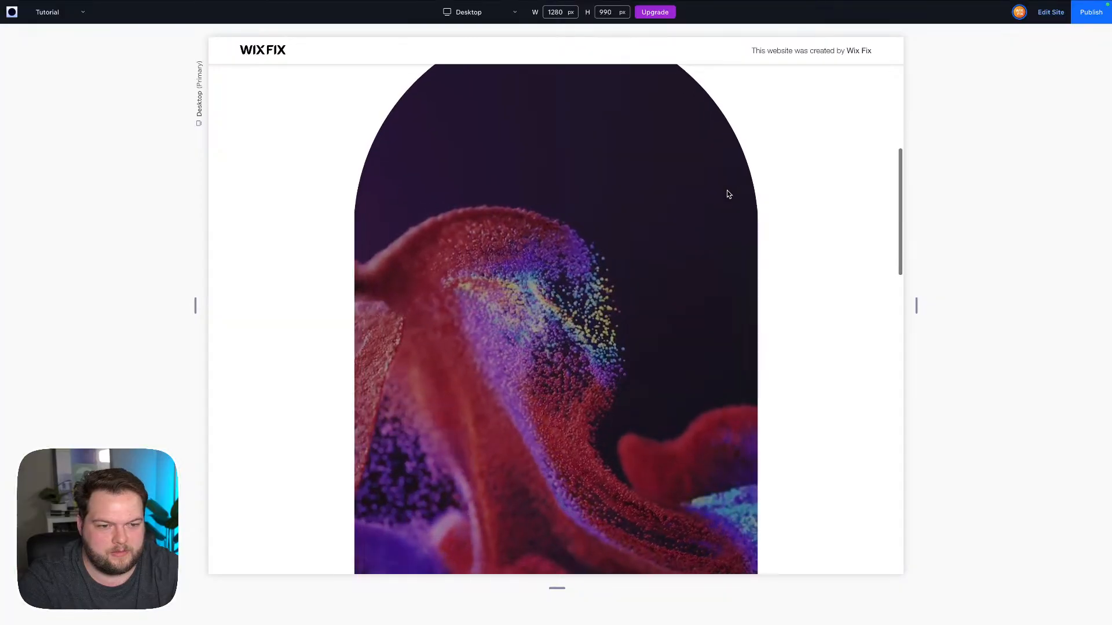
pyautogui.scroll(-10, 728, 194)
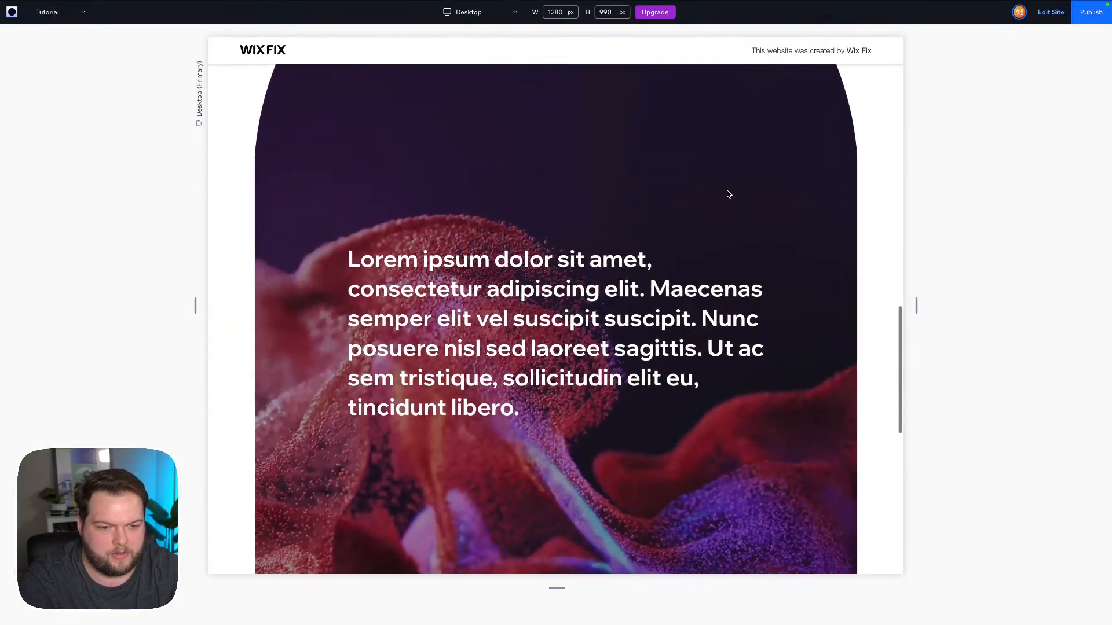
pyautogui.scroll(-10, 727, 191)
pyautogui.scroll(15, 727, 191)
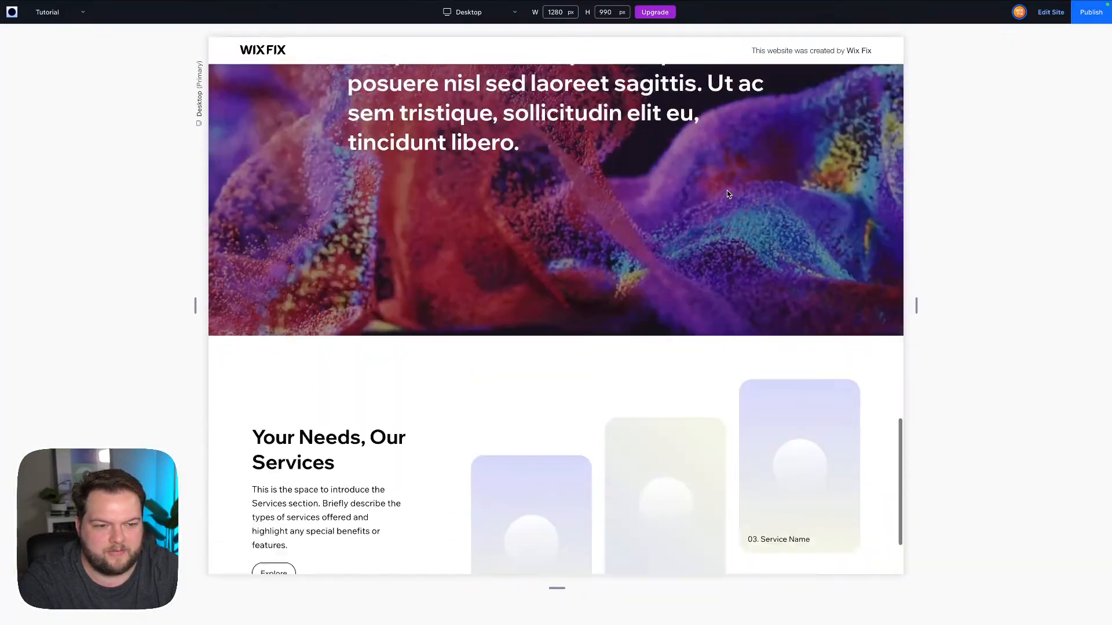
pyautogui.scroll(15, 727, 193)
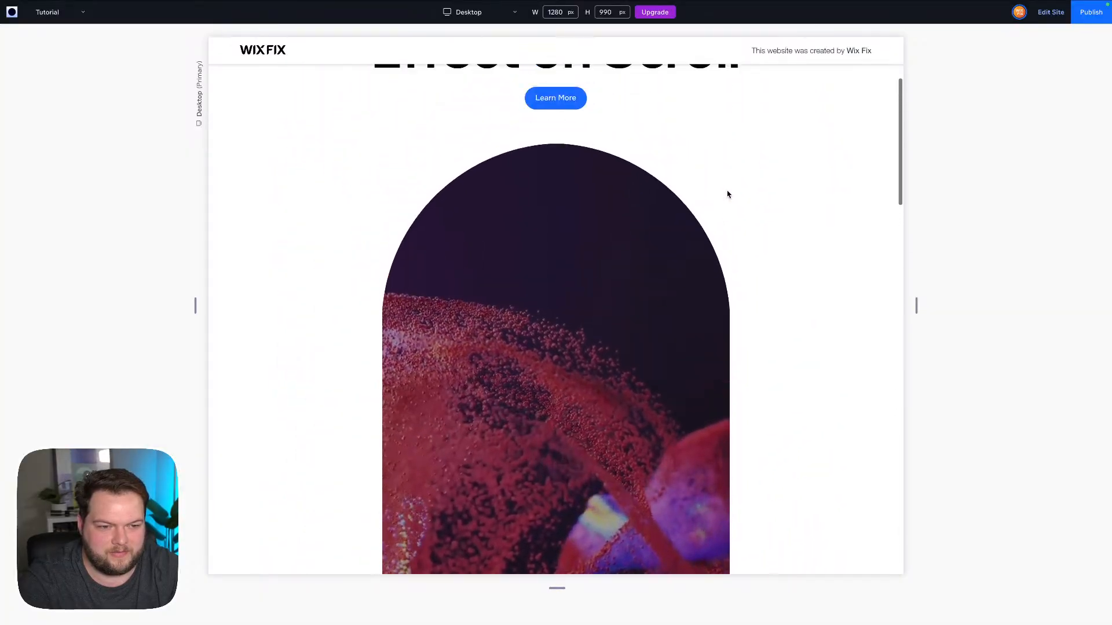
pyautogui.scroll(-10, 728, 191)
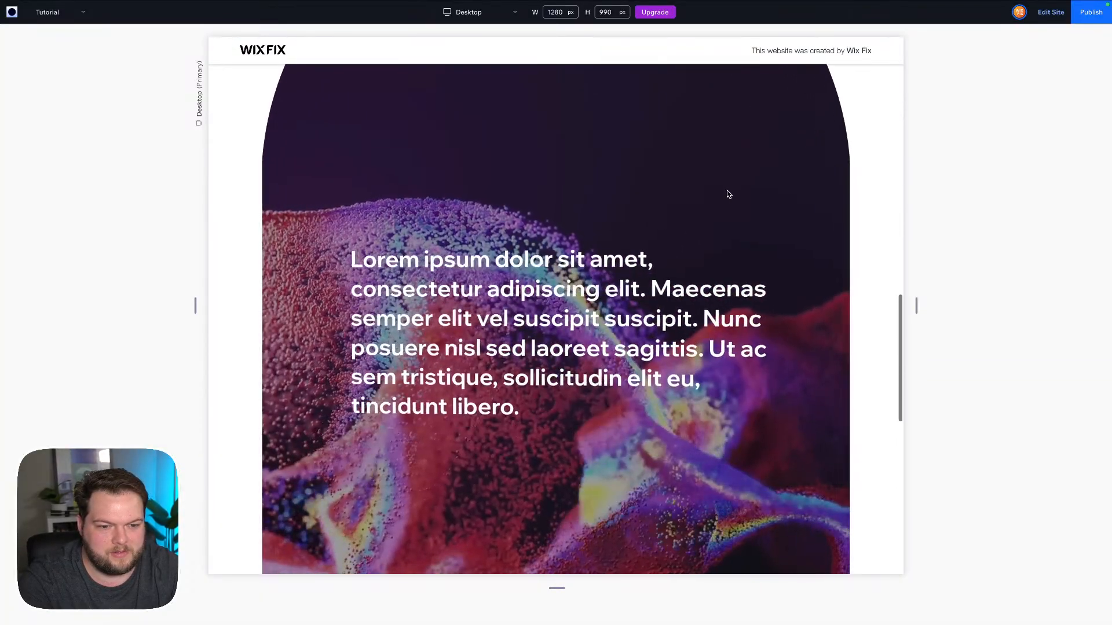
pyautogui.scroll(-5, 728, 191)
pyautogui.scroll(10, 728, 191)
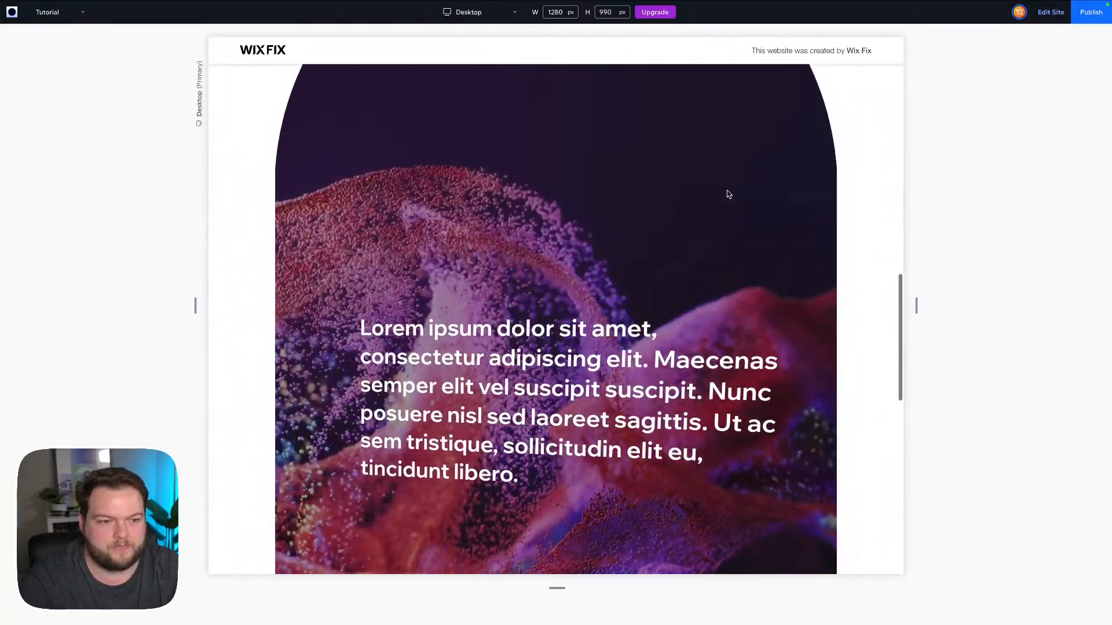
pyautogui.scroll(5, 728, 192)
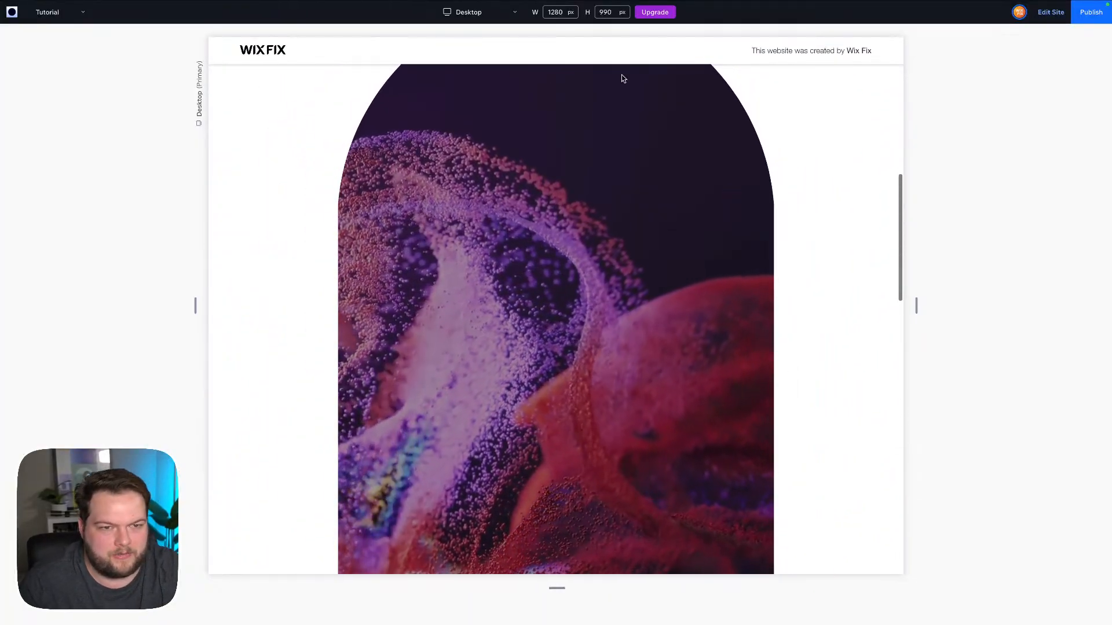
pyautogui.click(1058, 21)
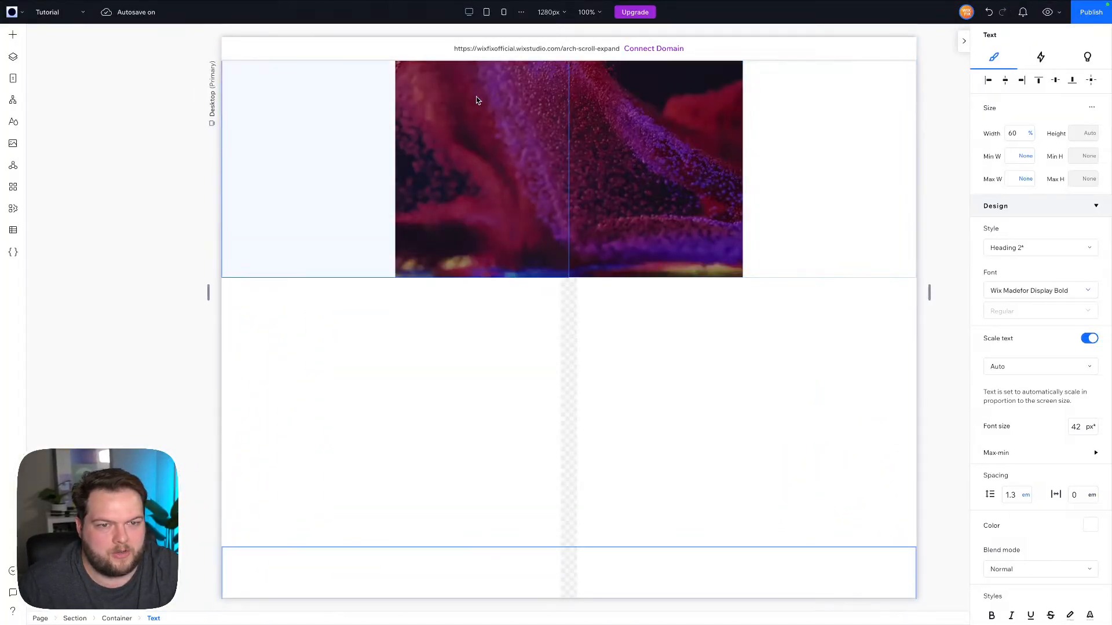
# Switch to the tablet breakpoint and examine the narrow container's scroll animations, row height and the arch's appearance.
pyautogui.click(487, 11)
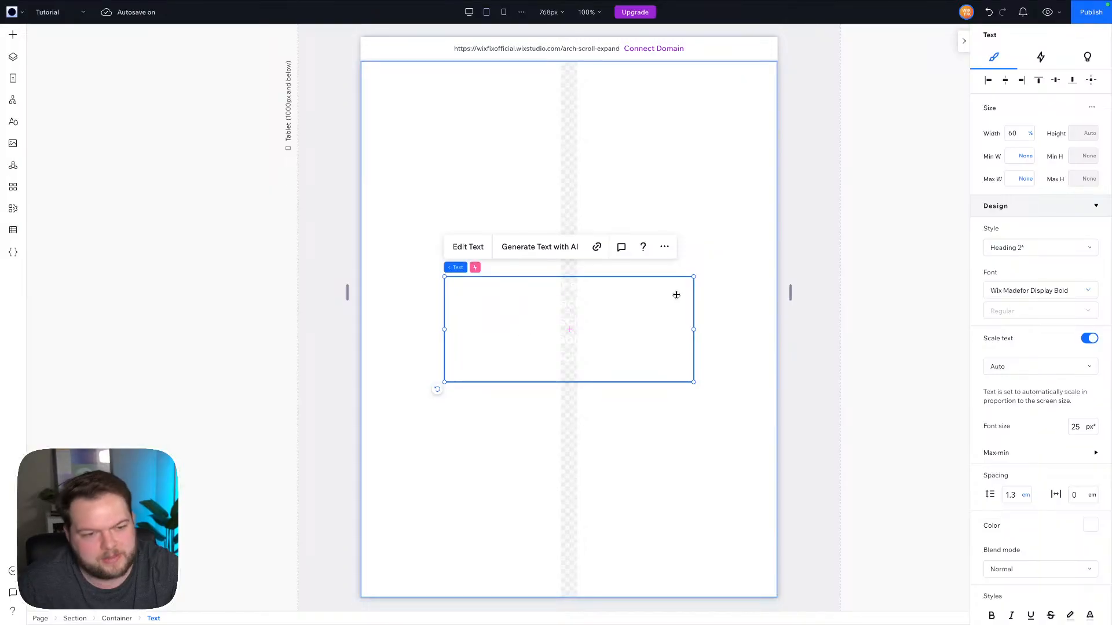
pyautogui.scroll(5, 677, 295)
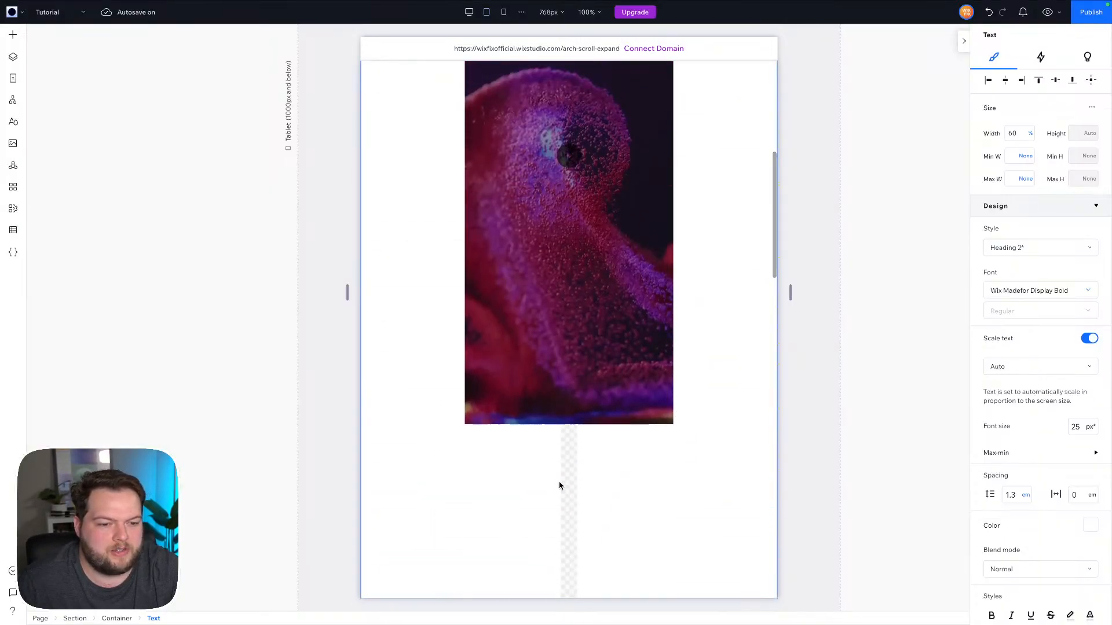
pyautogui.click(564, 485)
pyautogui.click(1076, 58)
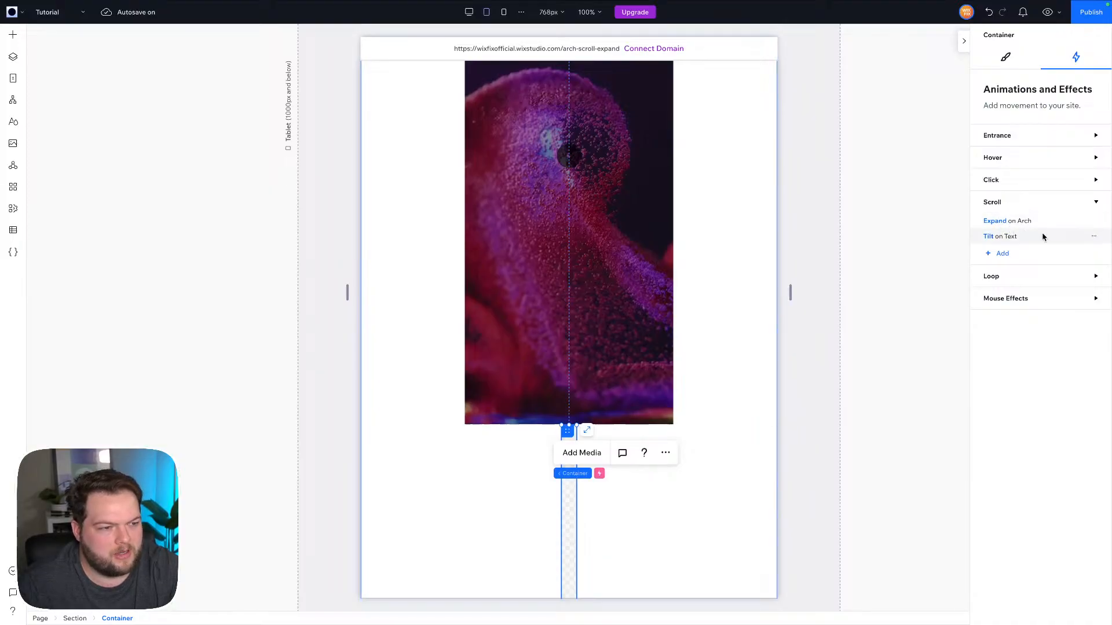
pyautogui.click(1006, 57)
pyautogui.scroll(-2, 1020, 458)
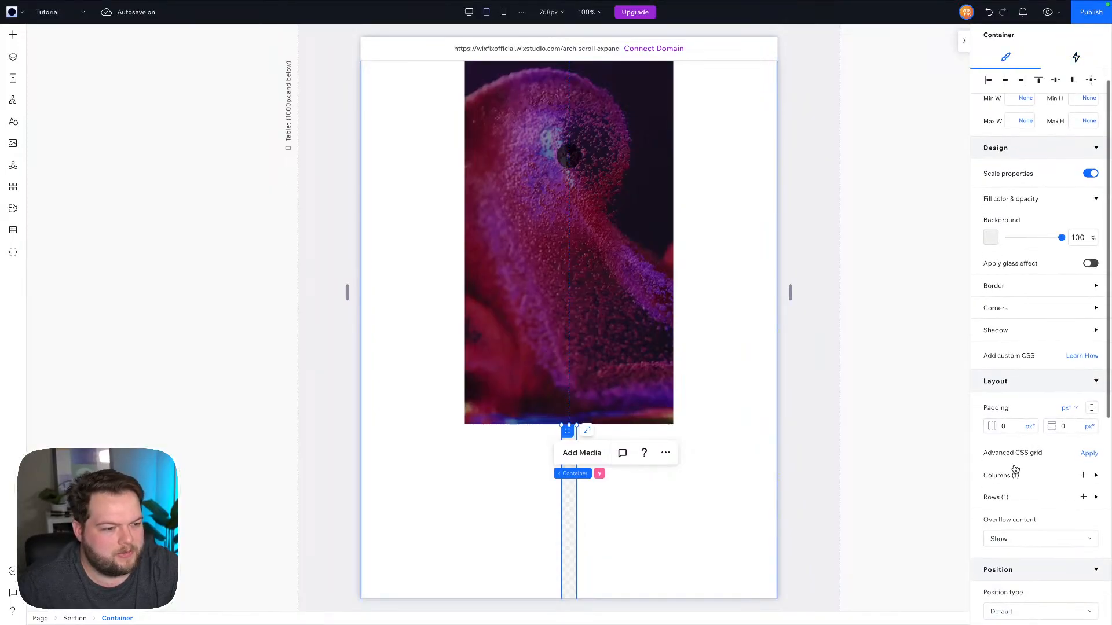
pyautogui.scroll(-2, 1015, 470)
pyautogui.click(1011, 443)
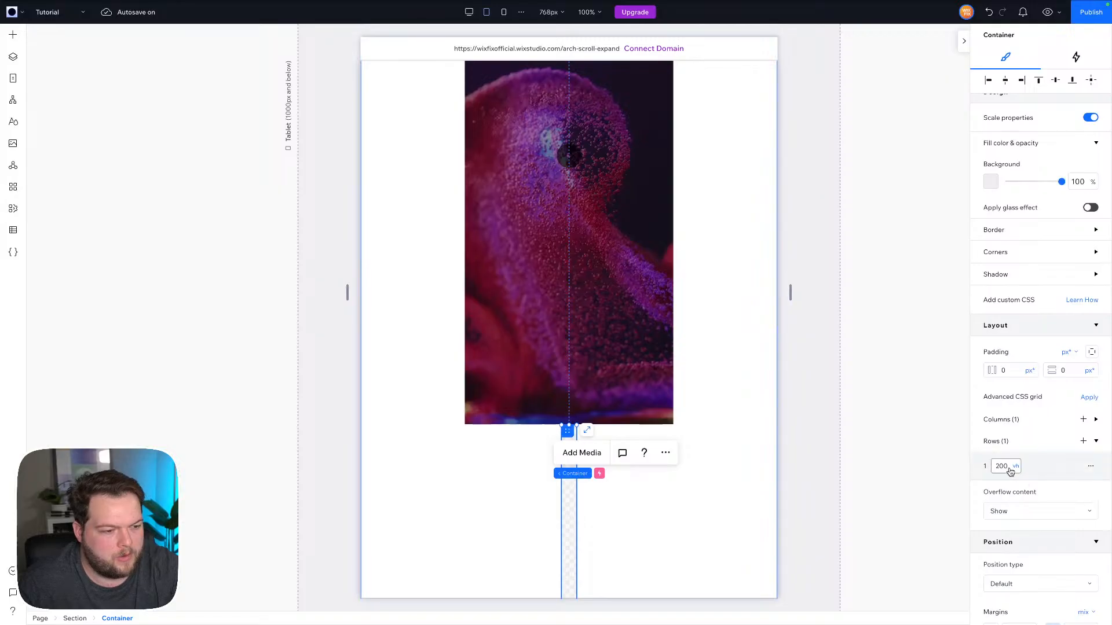
pyautogui.scroll(5, 832, 350)
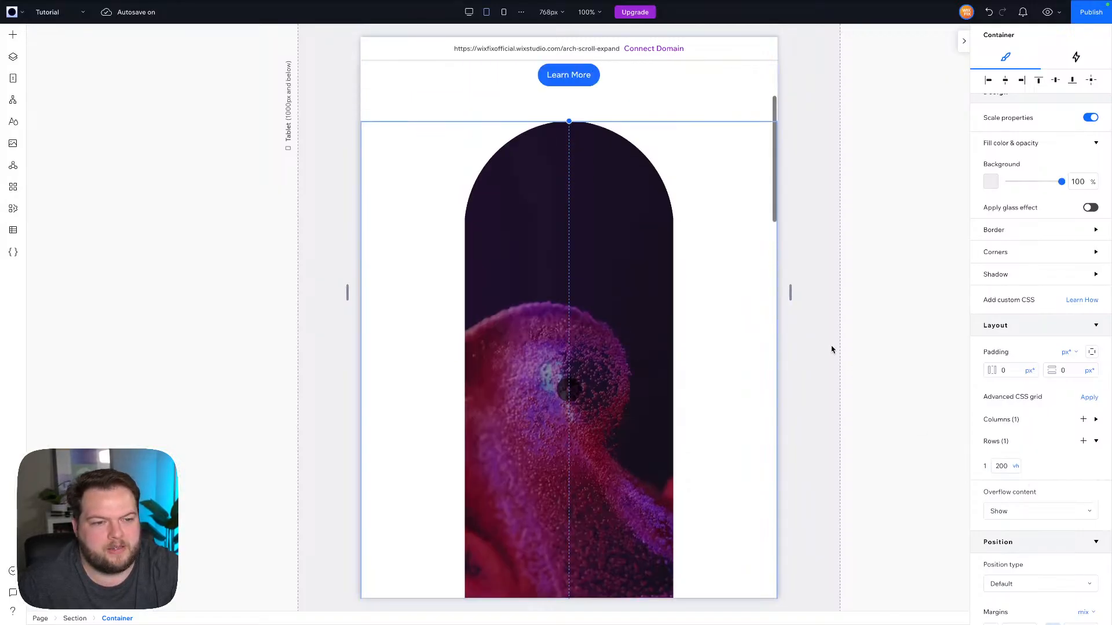
pyautogui.scroll(3, 832, 349)
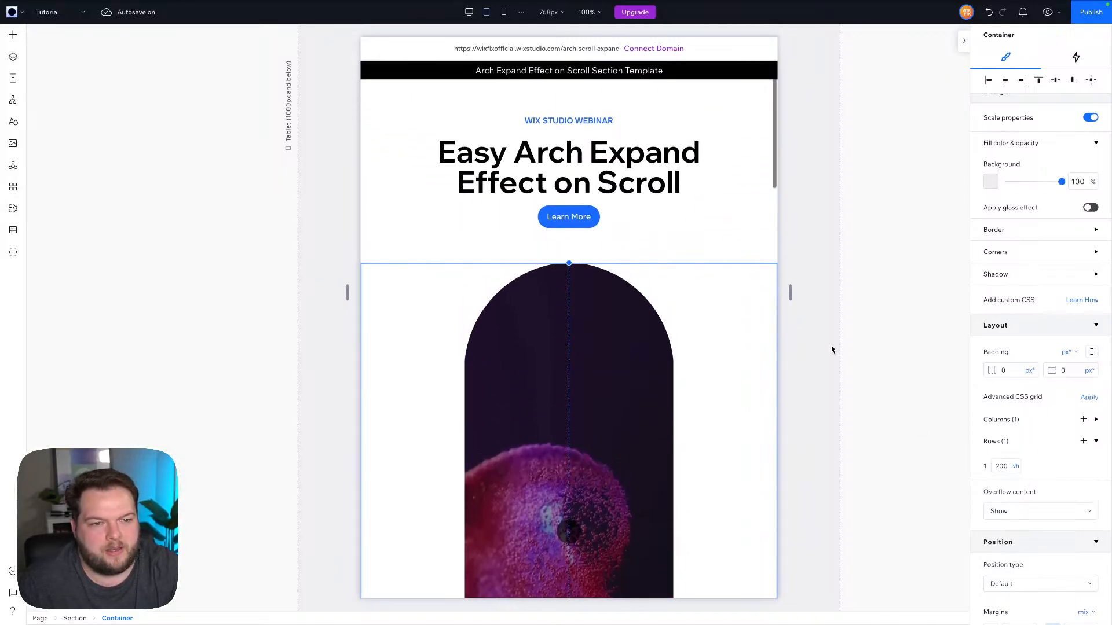
# On the mobile breakpoint, set the first column of the arch's left-half container to 0.5 fr.
pyautogui.click(504, 13)
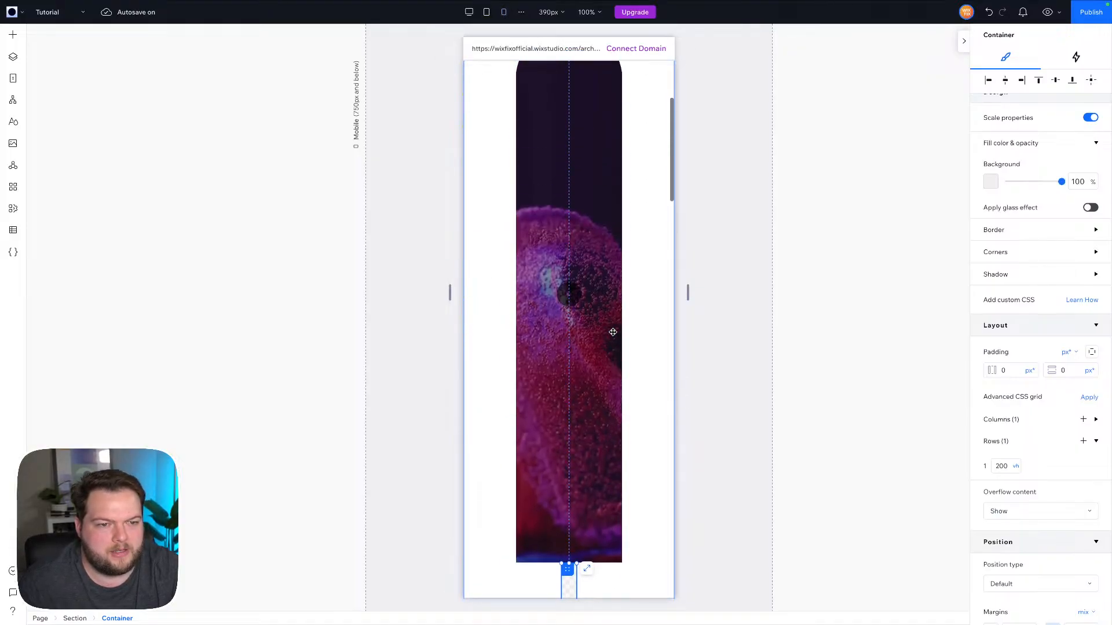
pyautogui.click(543, 177)
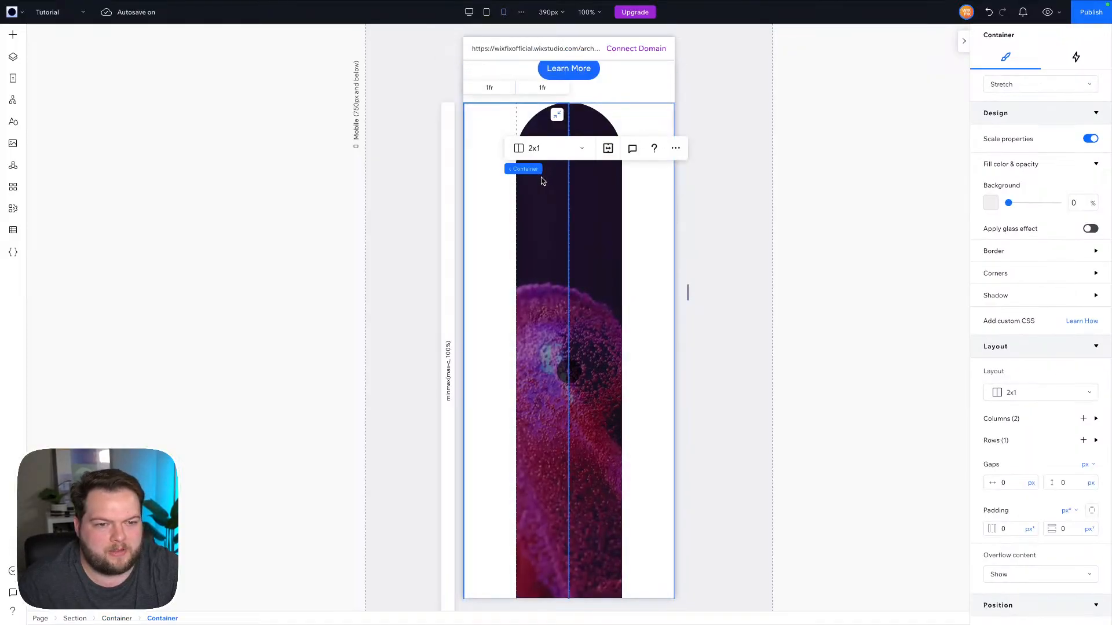
pyautogui.click(489, 87)
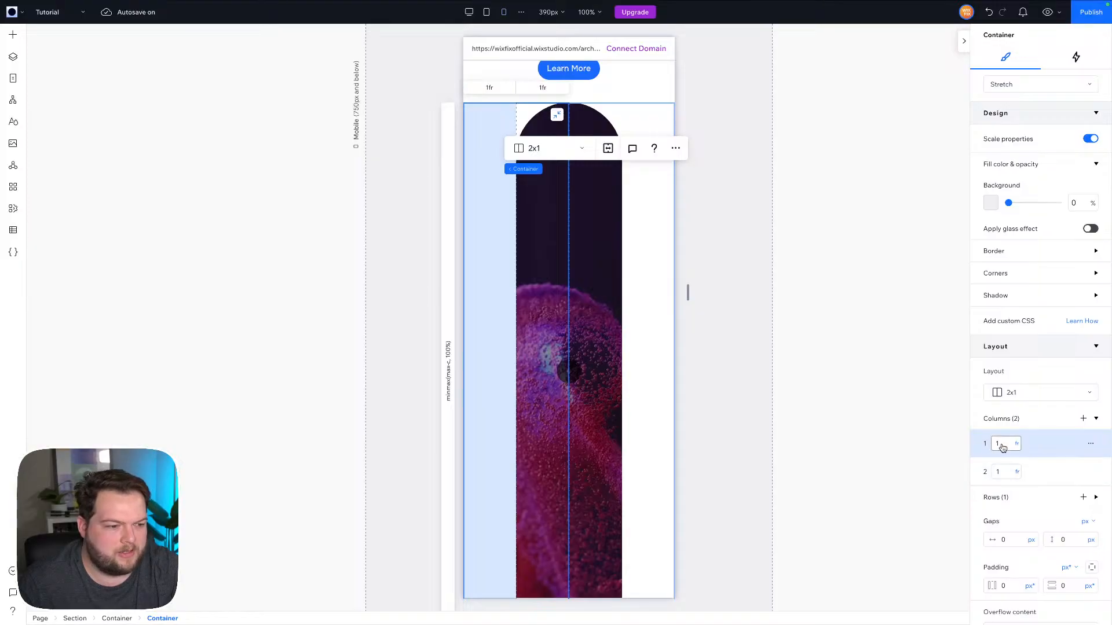
pyautogui.doubleClick(1002, 447)
pyautogui.write('0.5')
pyautogui.press('Return')
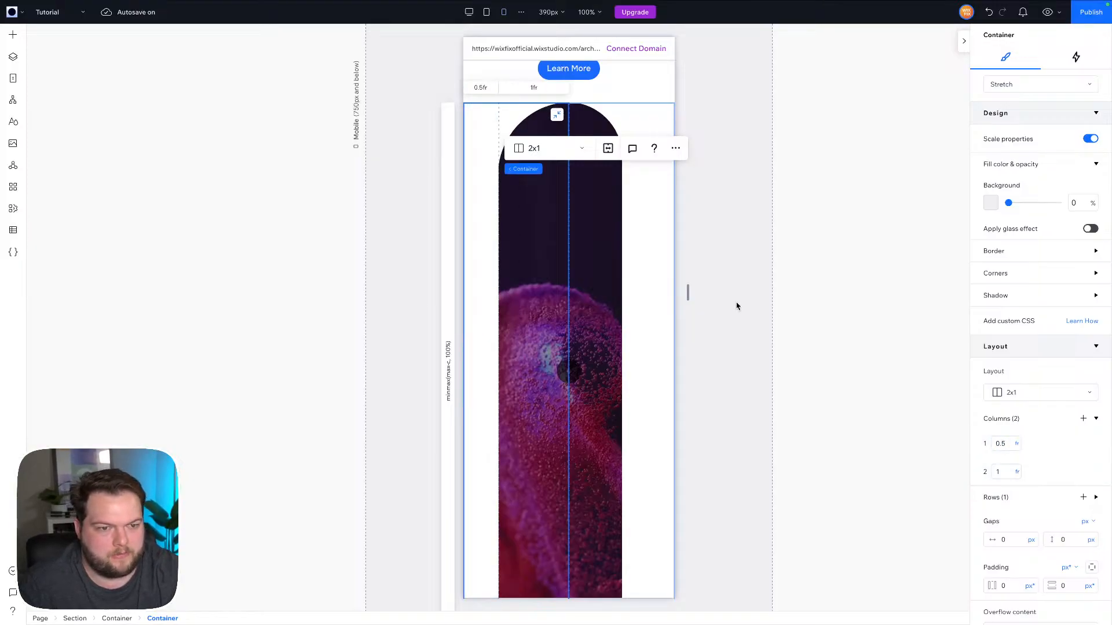
# Set the second column of the arch's right-half container to 0.5 fr on the mobile breakpoint.
pyautogui.click(662, 274)
pyautogui.click(607, 290)
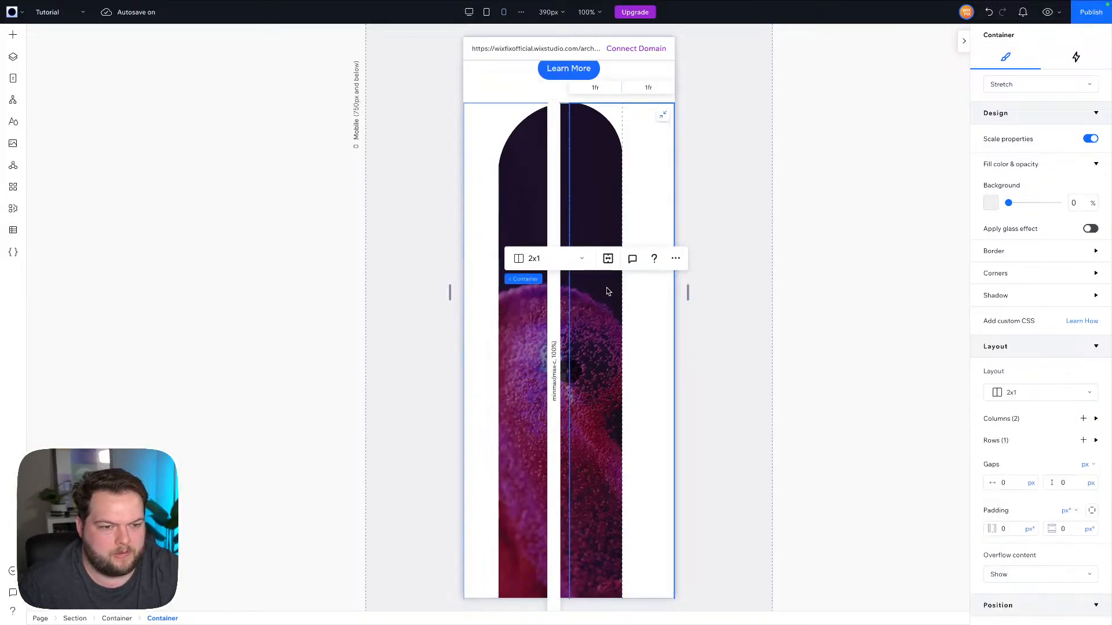
pyautogui.click(648, 87)
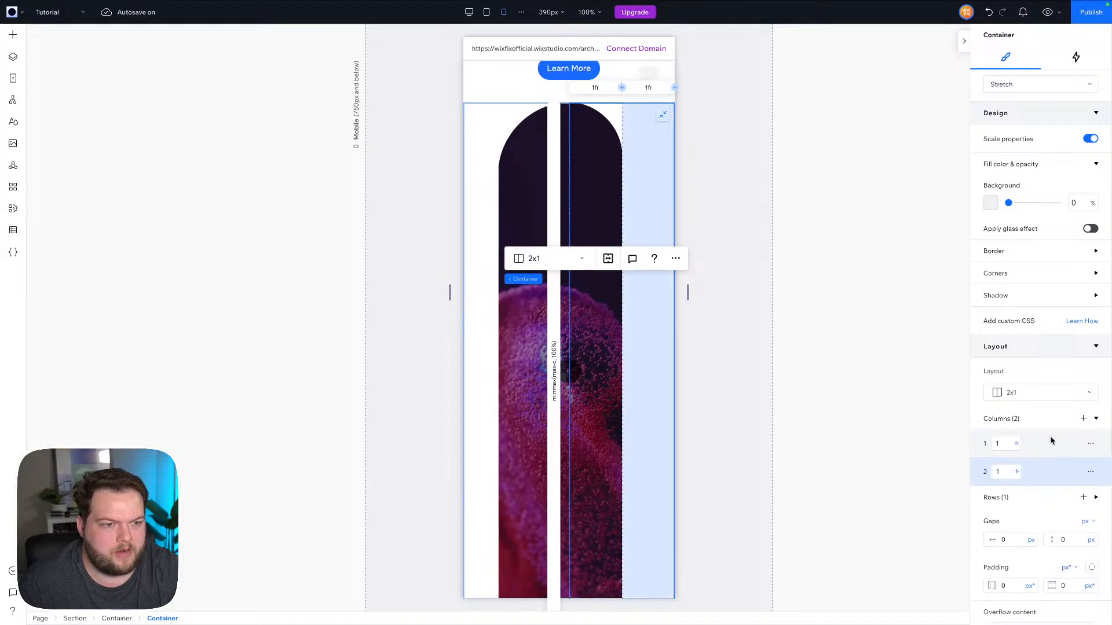
pyautogui.doubleClick(1011, 477)
pyautogui.write('0.5')
pyautogui.press('Return')
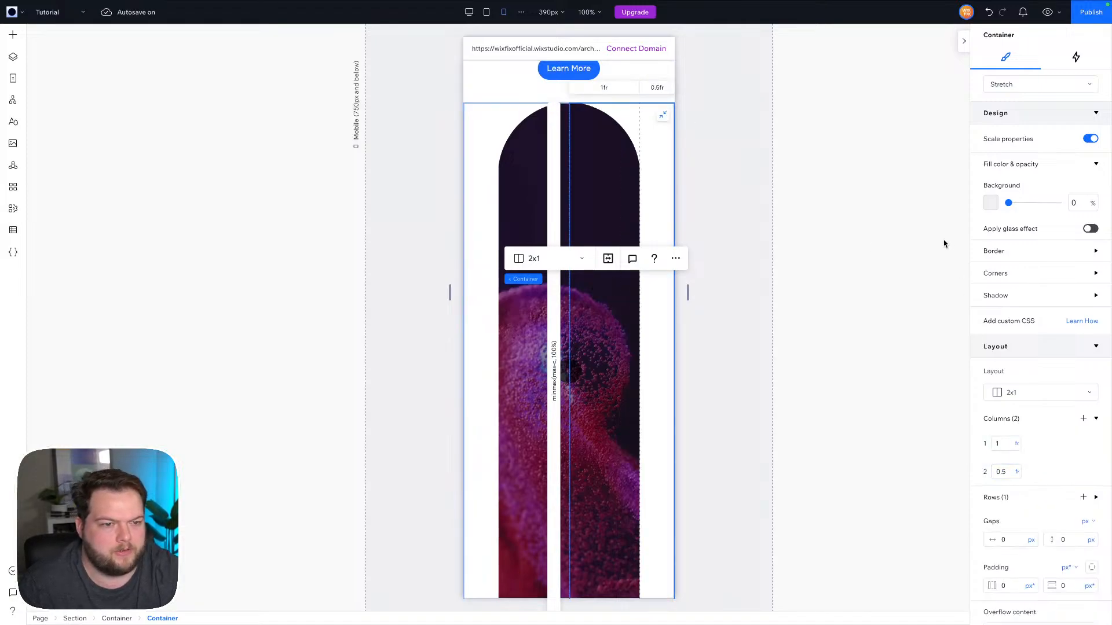
# Preview the mobile page and scroll through it to check the widened arch's expansion and the overlaid text.
pyautogui.click(833, 238)
pyautogui.scroll(3, 833, 238)
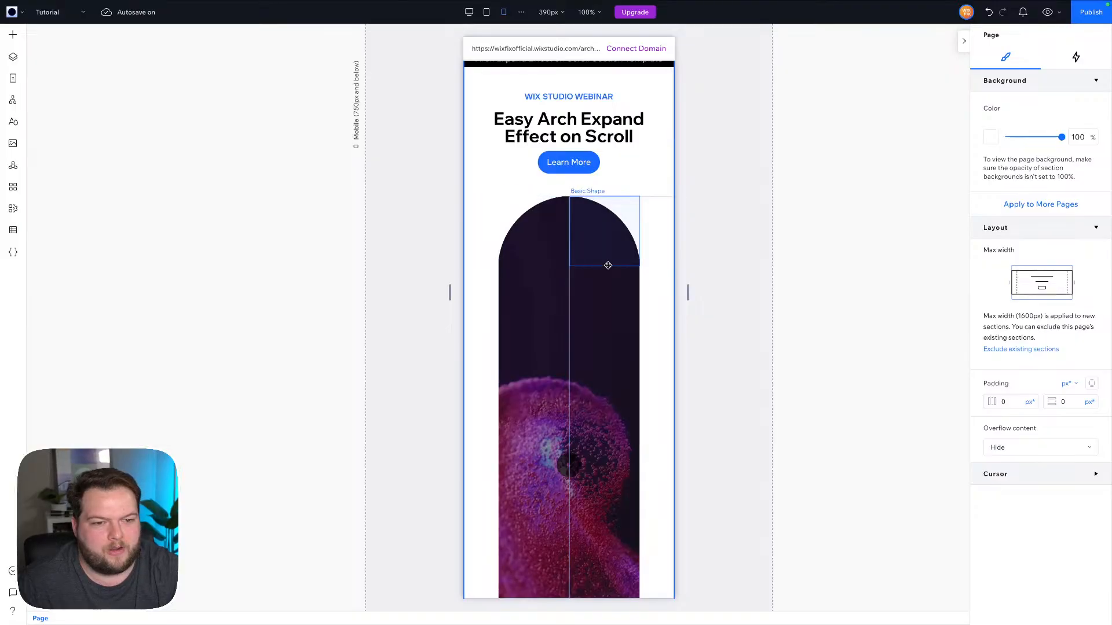
pyautogui.scroll(1, 576, 335)
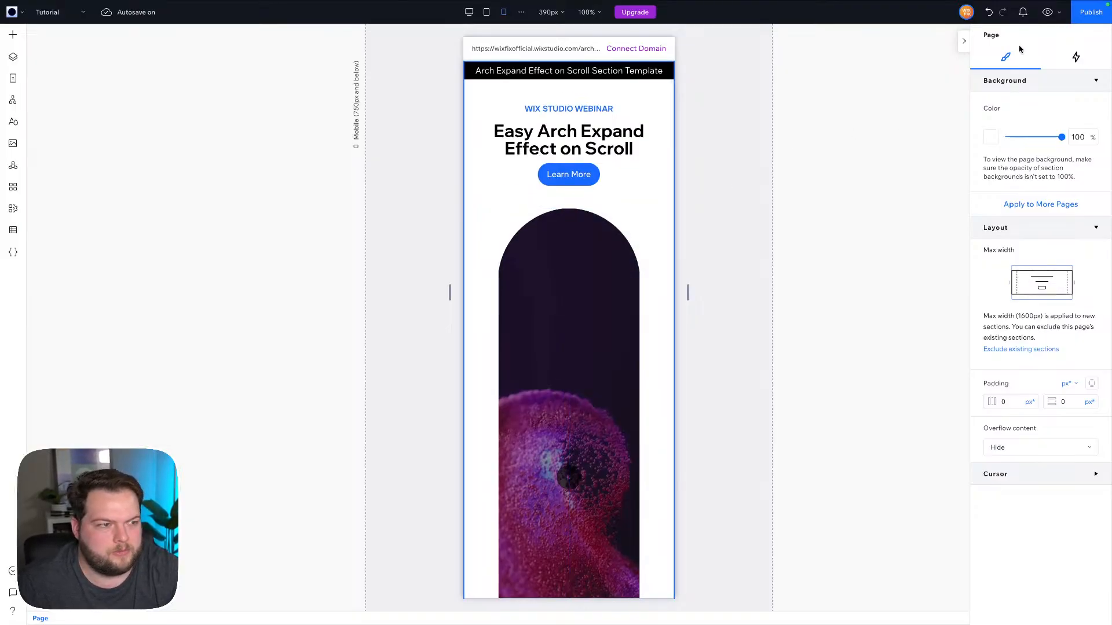
pyautogui.click(1048, 12)
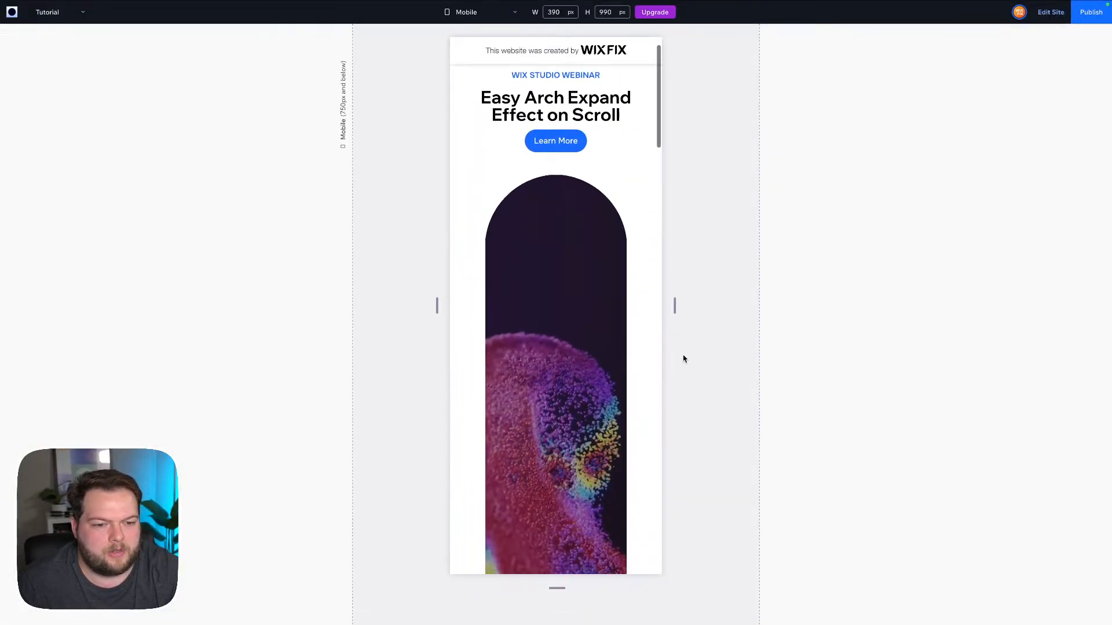
pyautogui.scroll(-10, 683, 359)
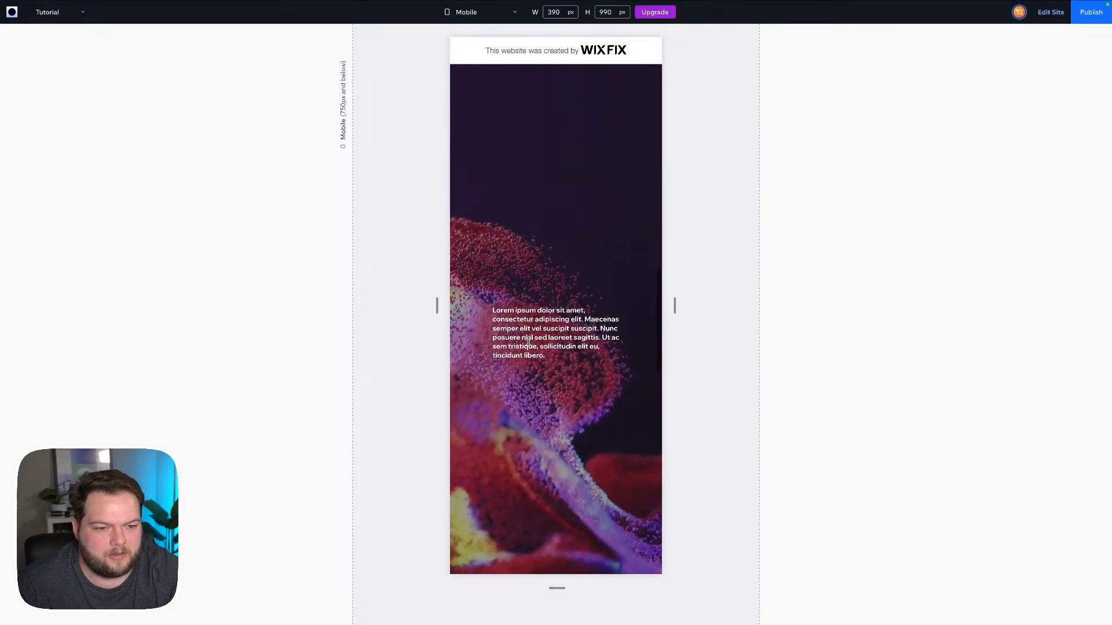
pyautogui.scroll(-10, 528, 343)
pyautogui.scroll(13, 528, 344)
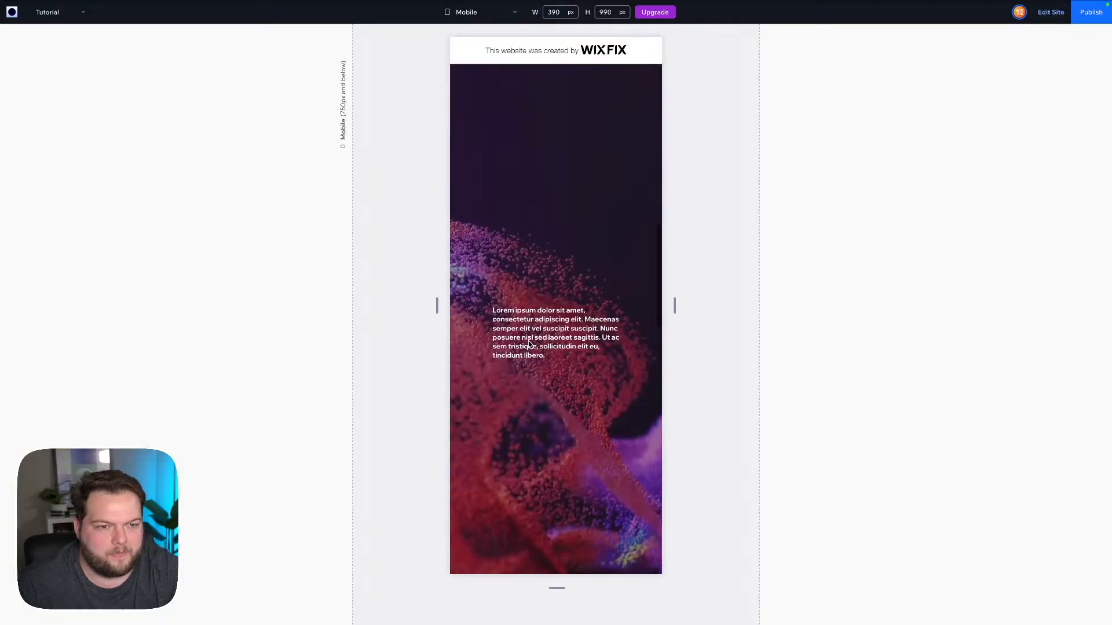
pyautogui.scroll(10, 528, 341)
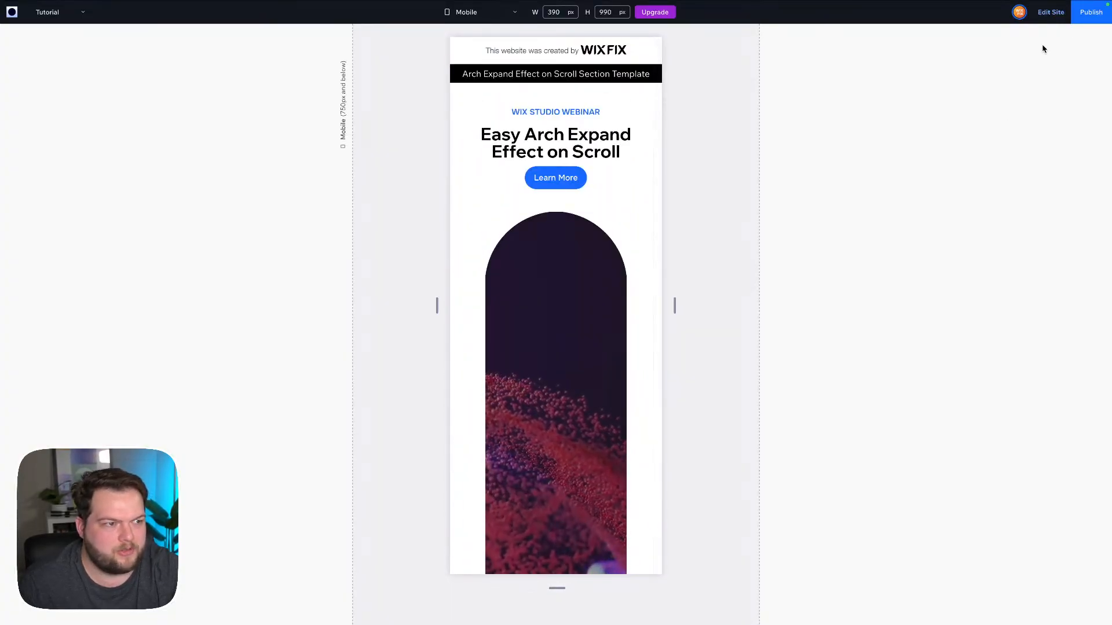
# Return from the mobile preview to the editor and show the top of the page on the desktop breakpoint.
pyautogui.click(1049, 13)
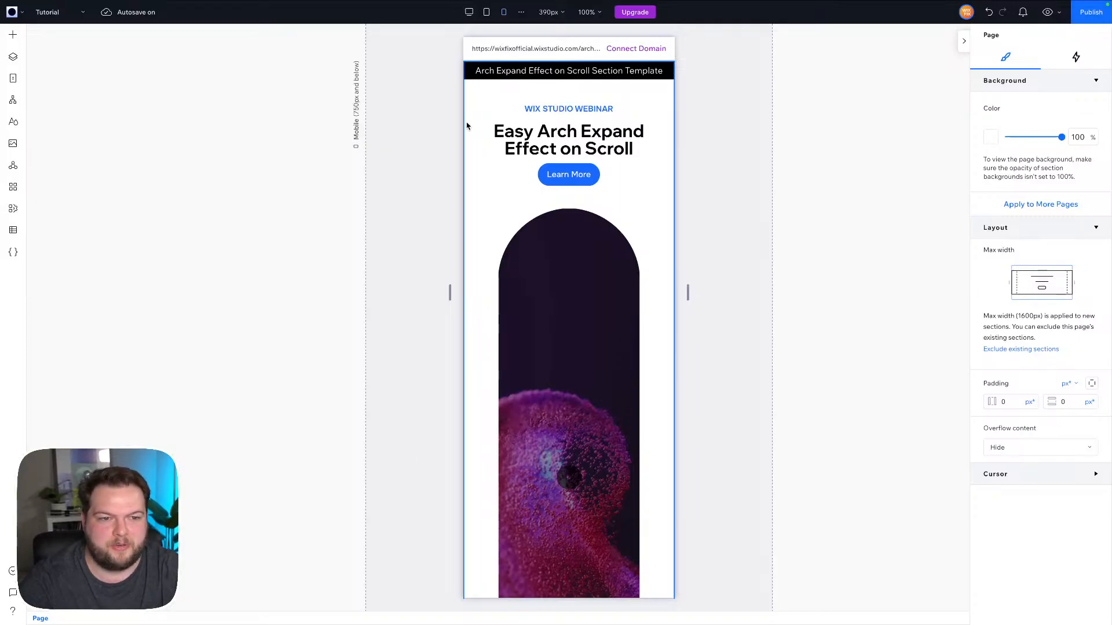
pyautogui.click(469, 12)
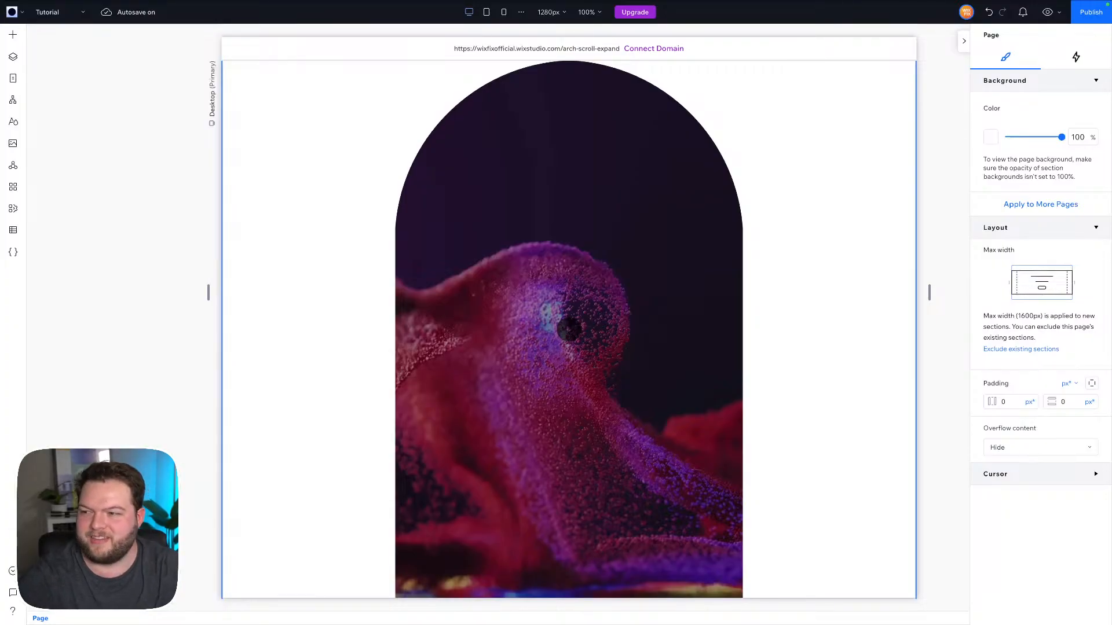
pyautogui.scroll(5, 603, 424)
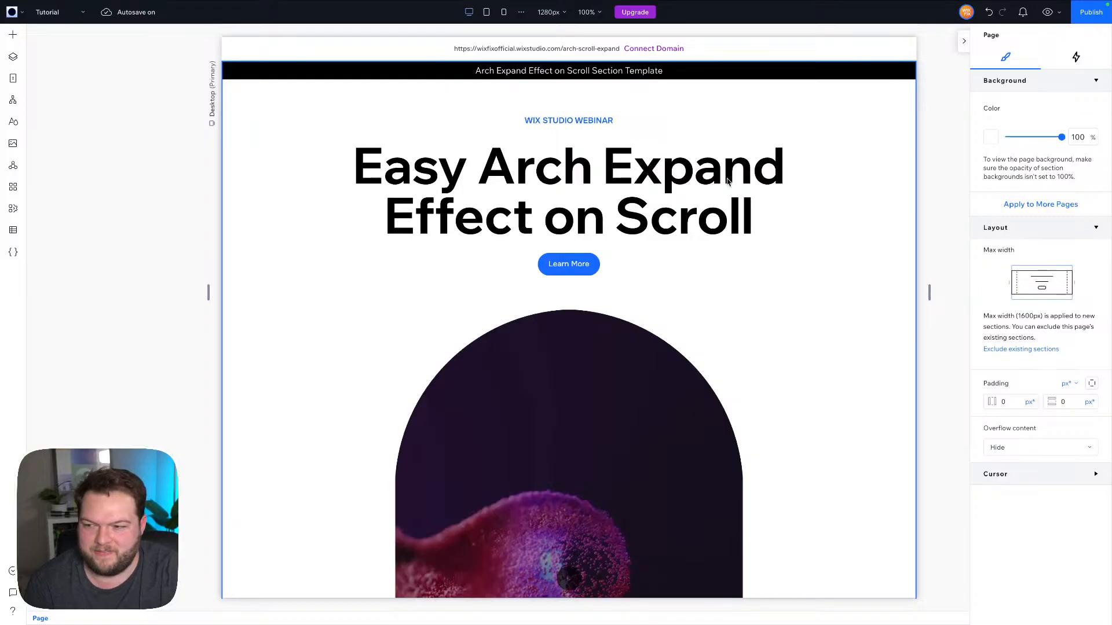
pyautogui.scroll(-1, 729, 182)
pyautogui.scroll(1, 728, 181)
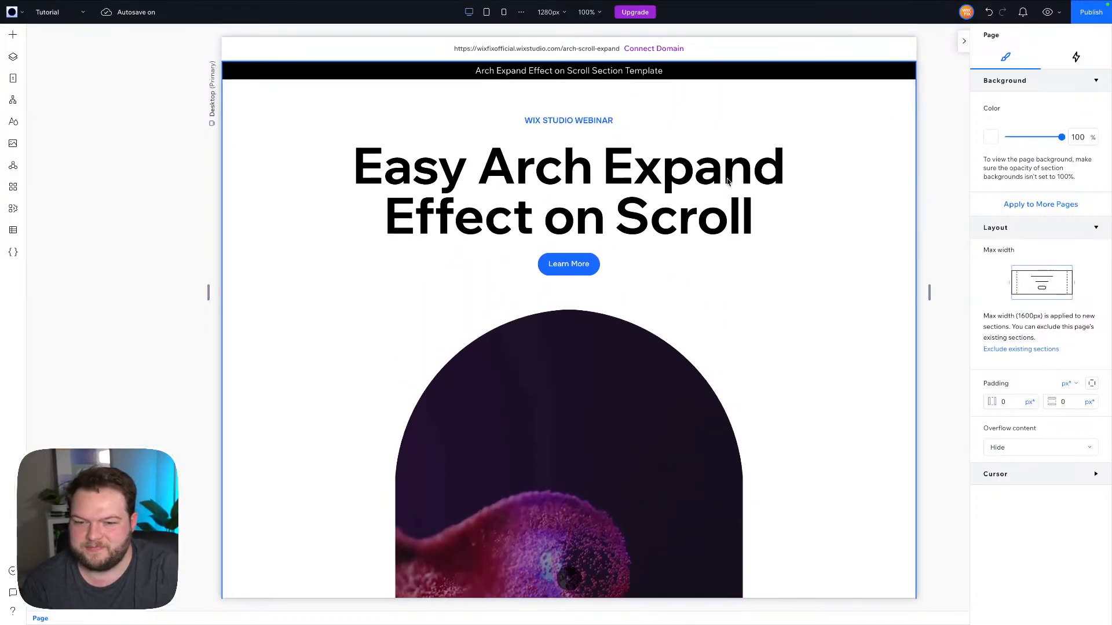
# Preview the desktop page, scroll through it to check the arch expansion and overlaid text, and return to the editor.
pyautogui.click(1047, 17)
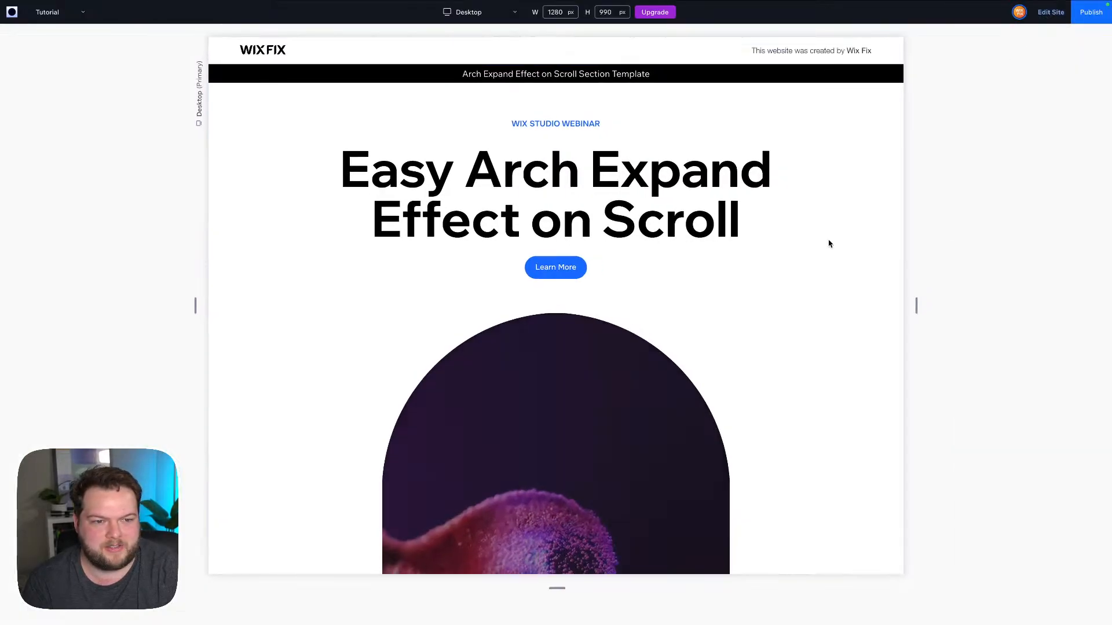
pyautogui.scroll(-10, 830, 244)
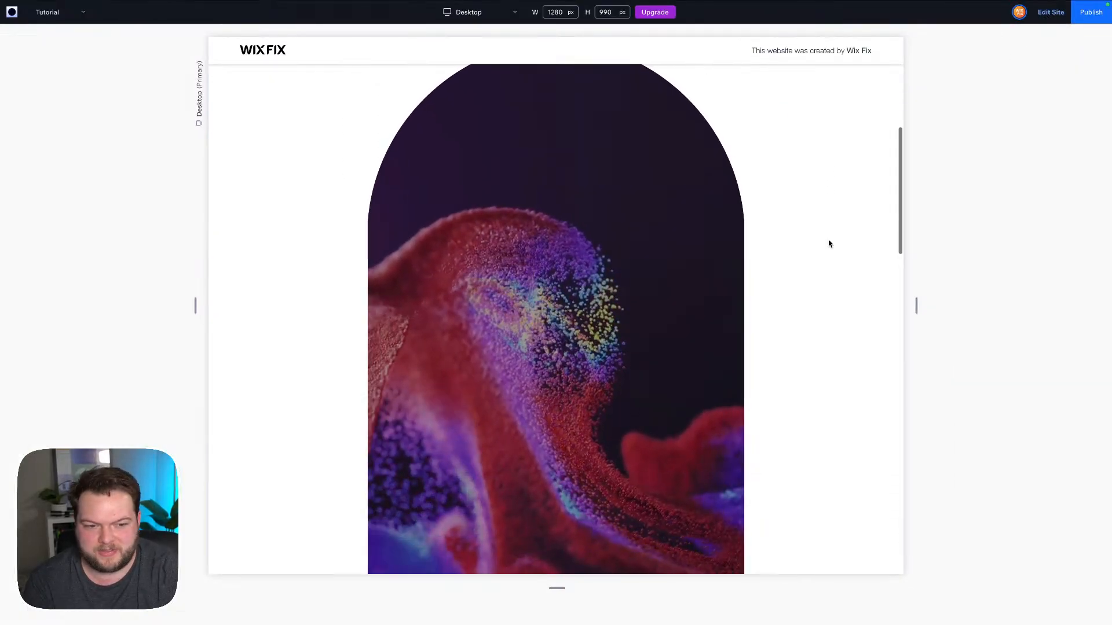
pyautogui.scroll(-10, 829, 244)
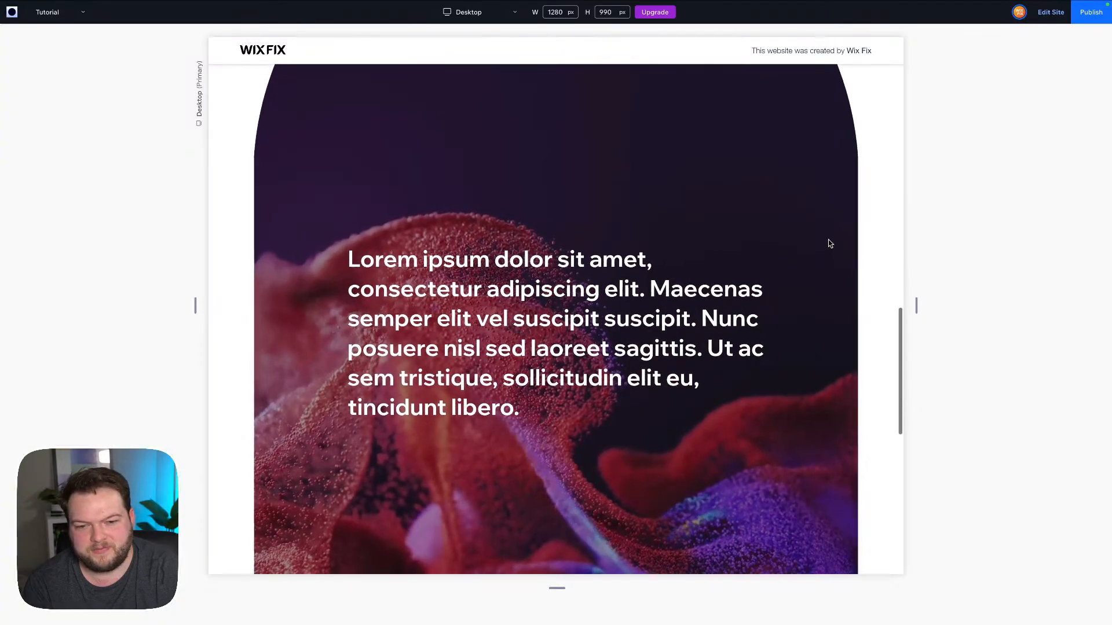
pyautogui.scroll(-10, 829, 244)
pyautogui.scroll(15, 829, 243)
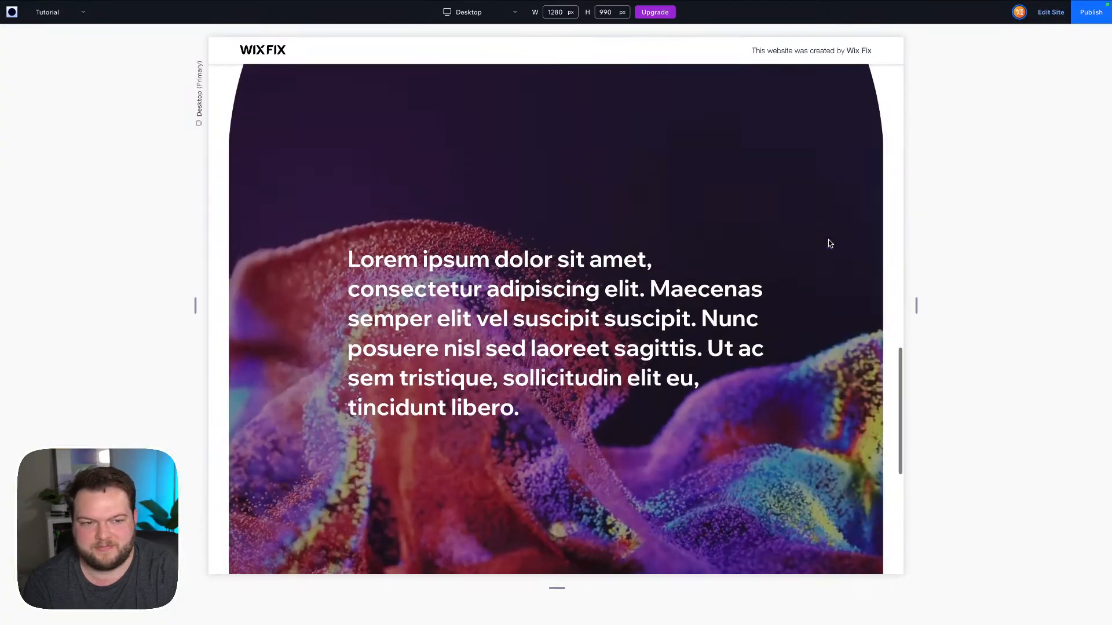
pyautogui.scroll(15, 830, 243)
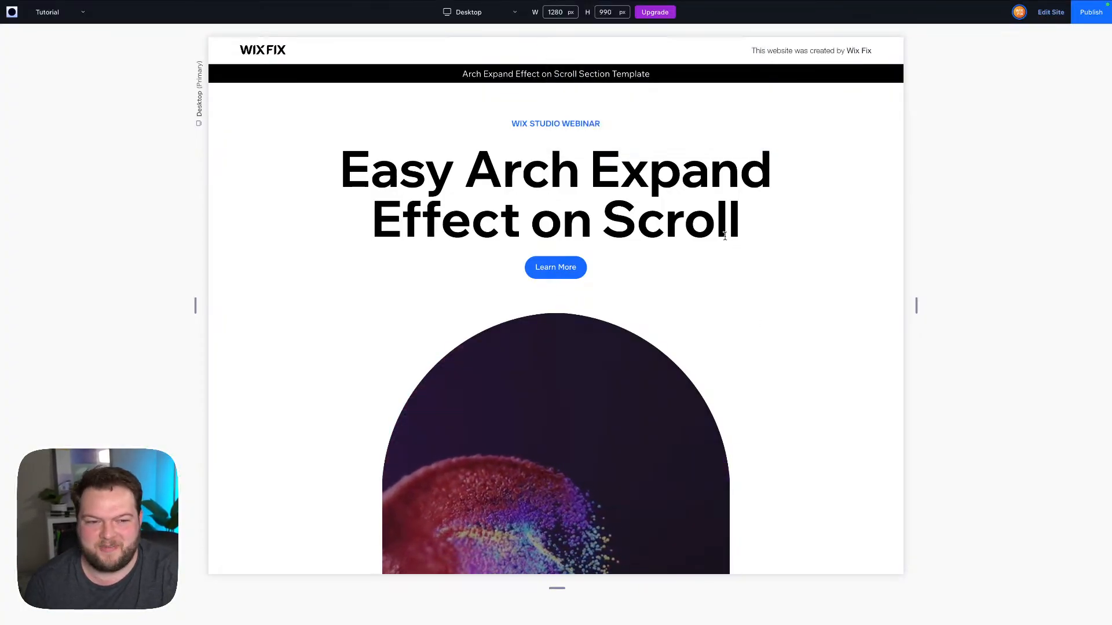
pyautogui.scroll(-5, 725, 236)
pyautogui.scroll(5, 724, 231)
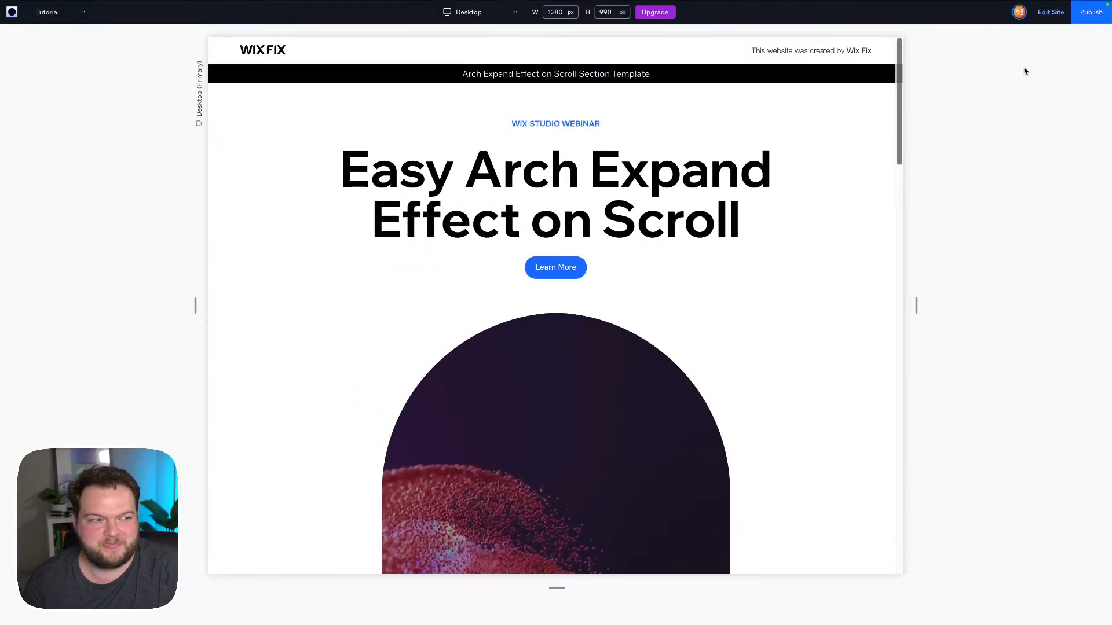
pyautogui.click(1050, 12)
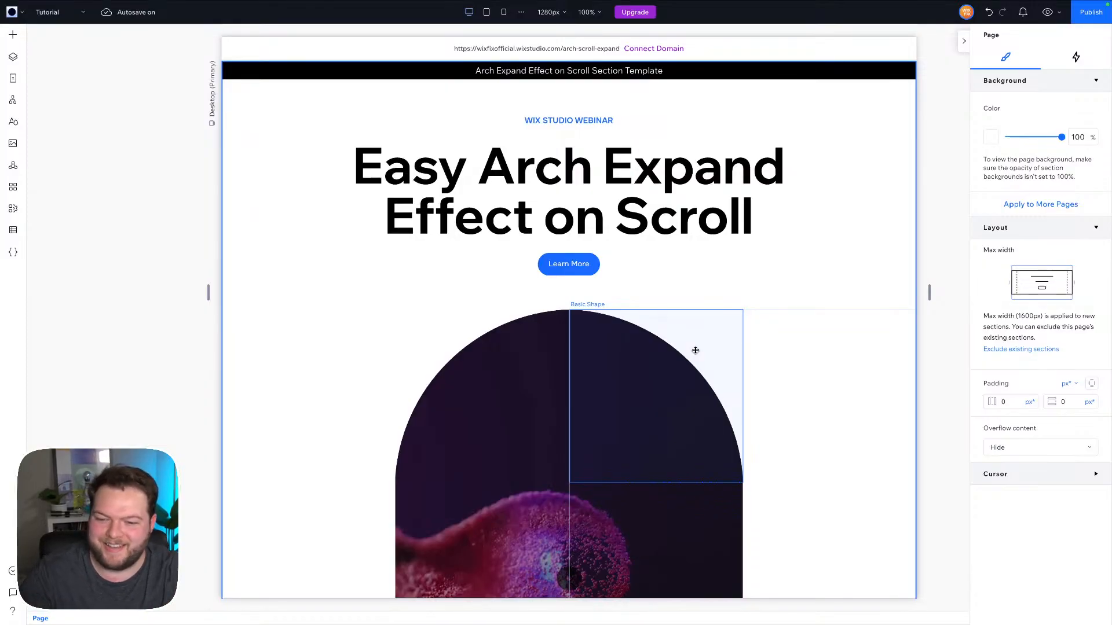
# Look over the desktop page in the editor and select the outer container around the hero heading.
pyautogui.scroll(-6, 904, 283)
pyautogui.scroll(-10, 904, 282)
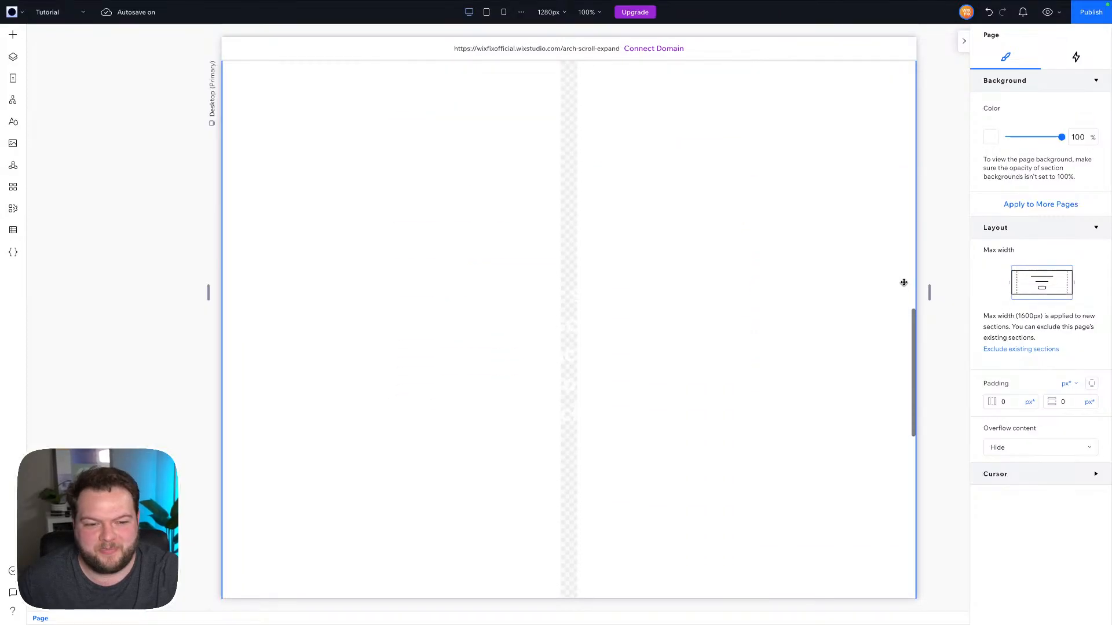
pyautogui.scroll(15, 904, 282)
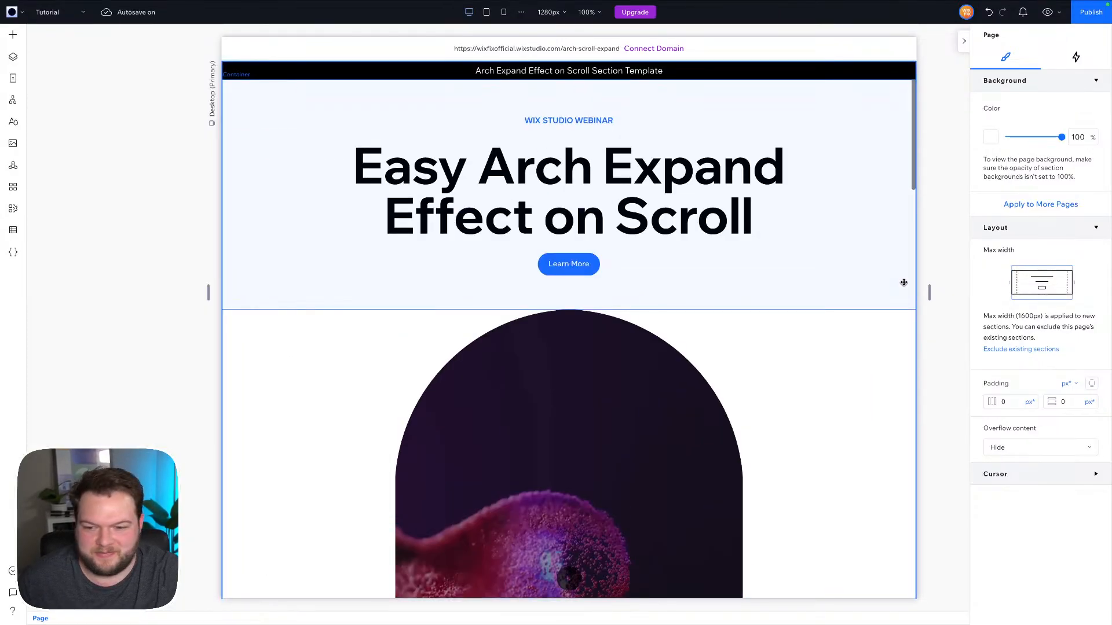
pyautogui.click(350, 294)
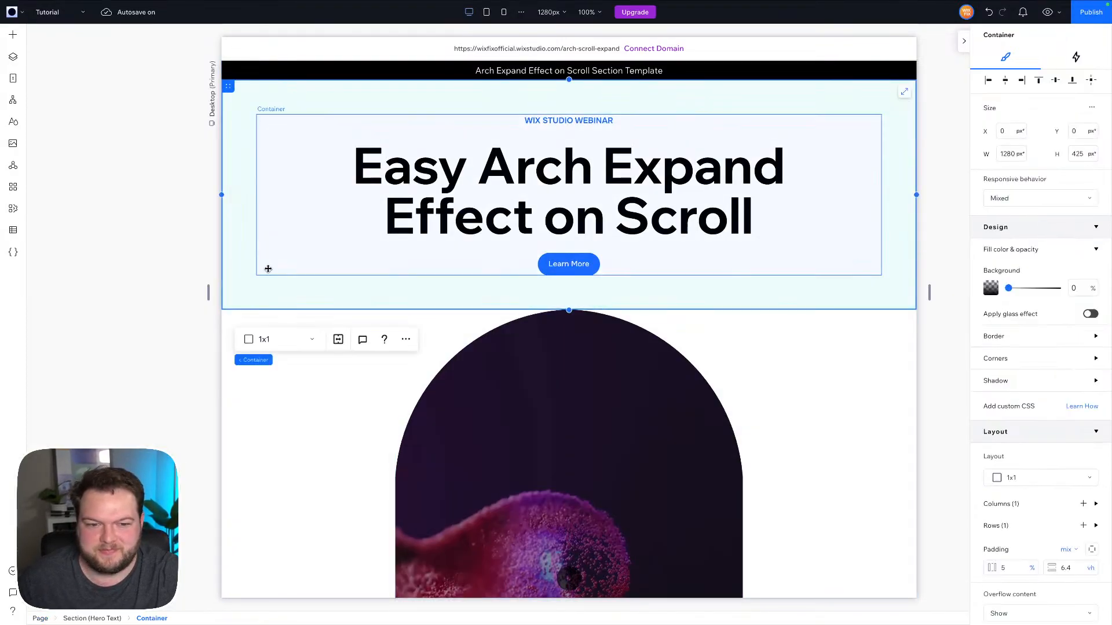